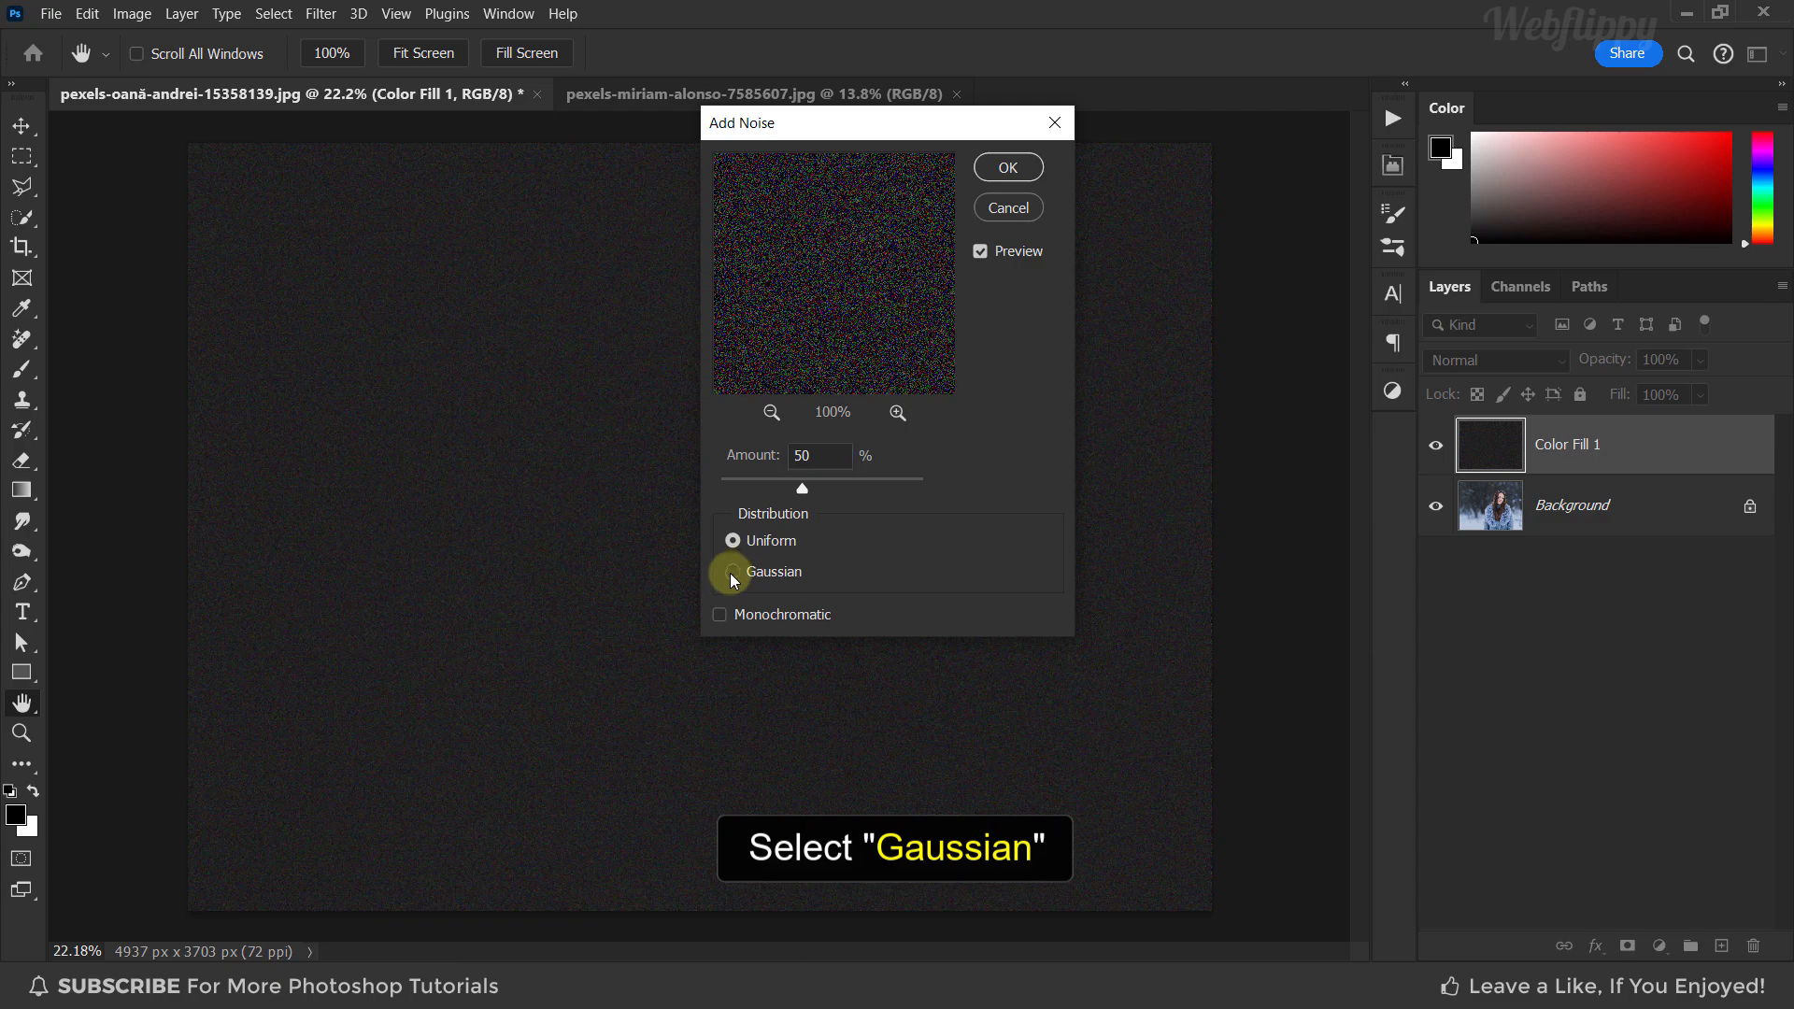
Apply the Add Noise filter to the Color Fill 1 layer with Gaussian distribution and Monochromatic enabled
left_click(732, 572)
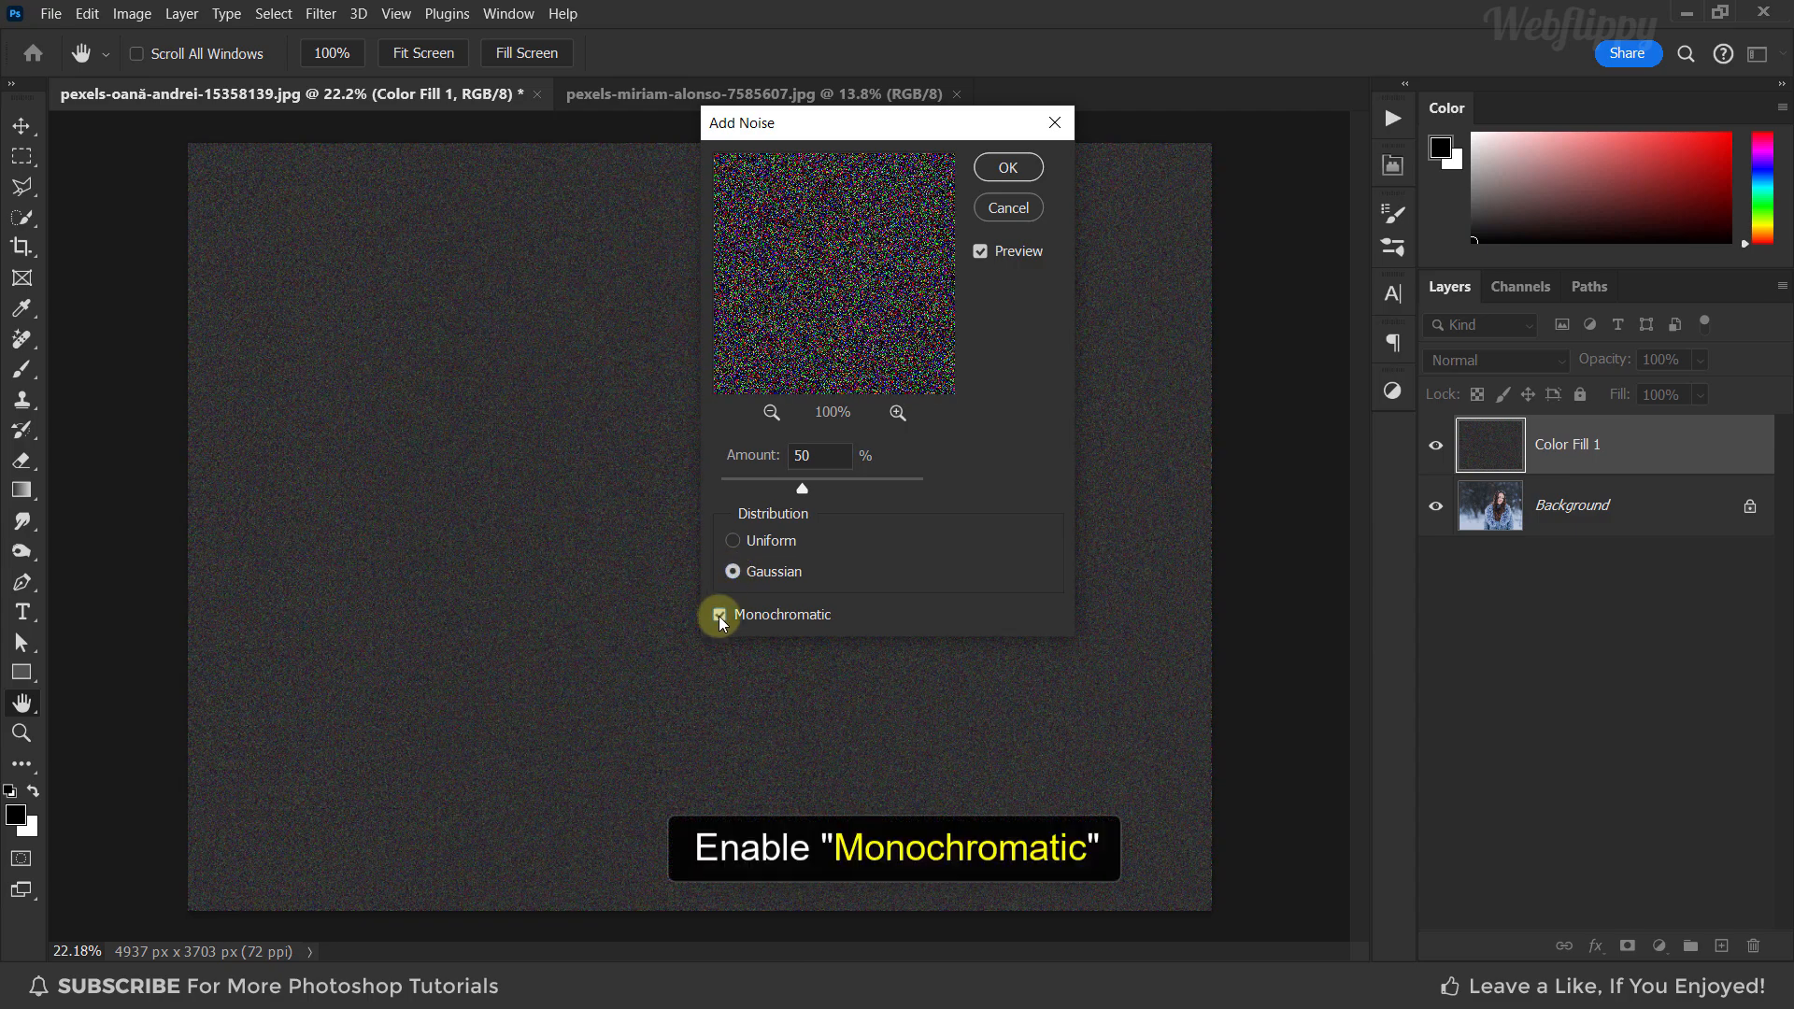
left_click(719, 615)
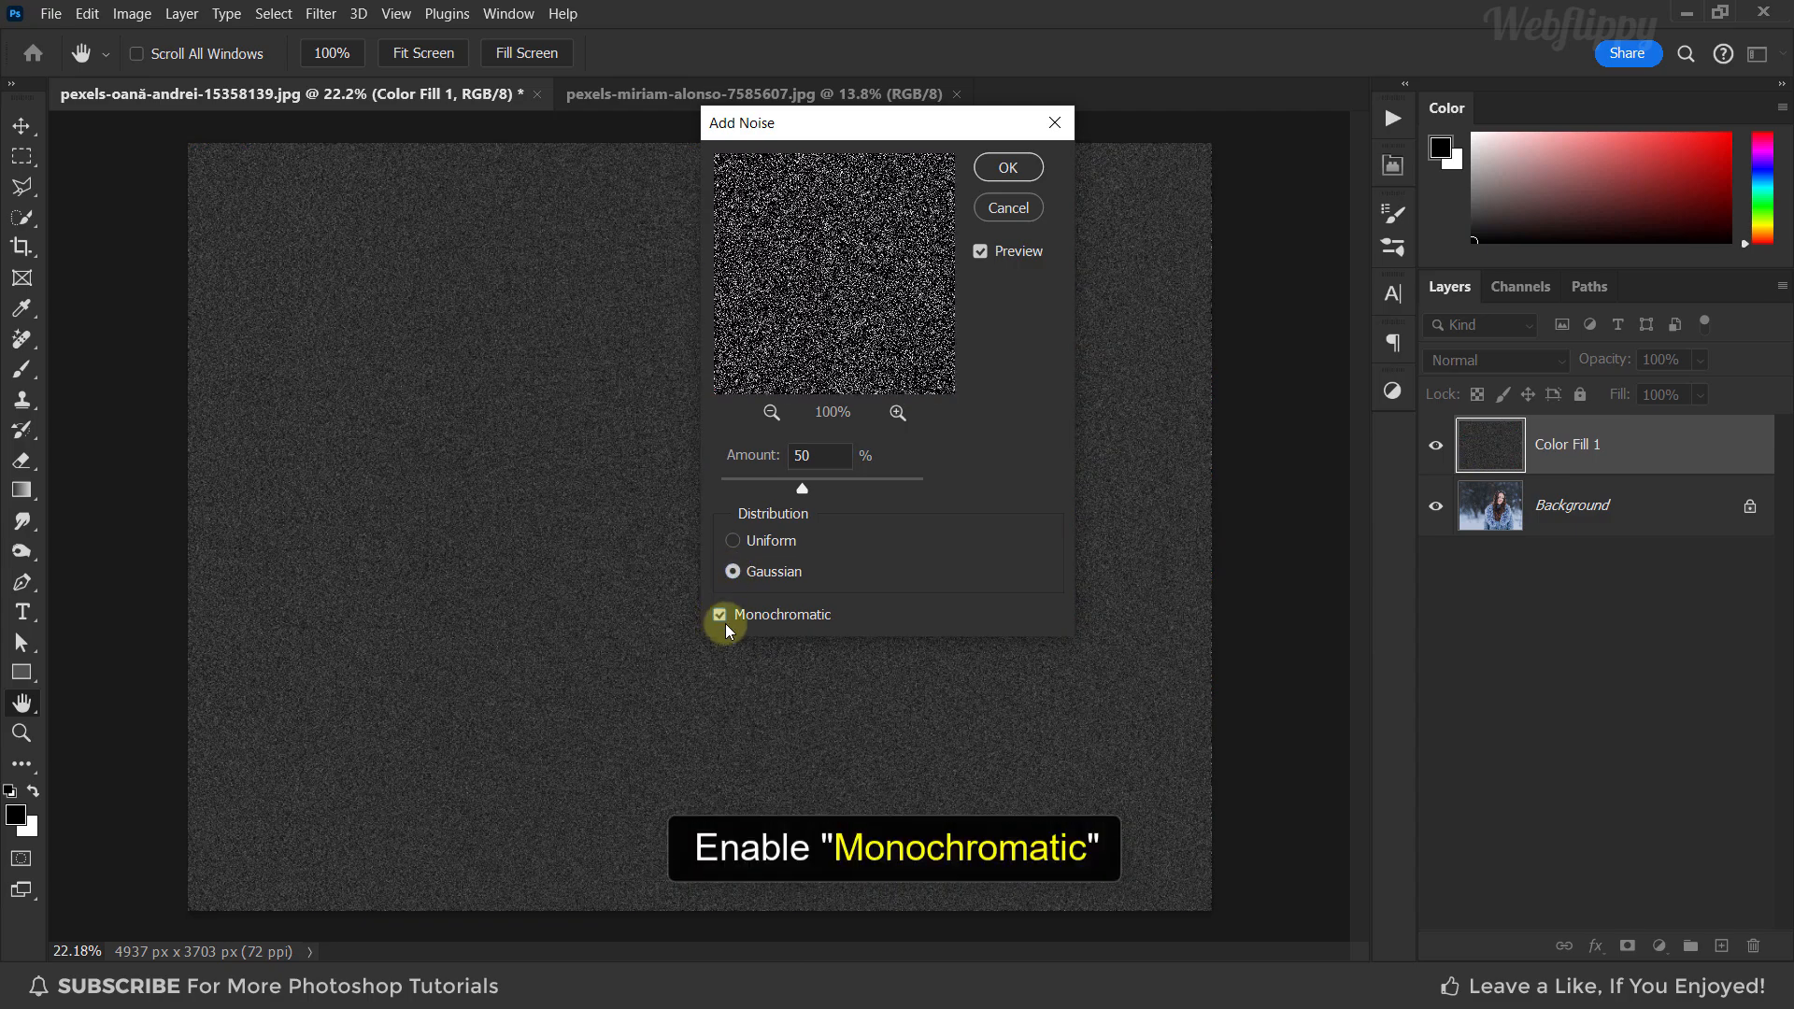
left_click(991, 170)
Apply a Gaussian Blur with a radius of 2 pixels to the noise layer
left_click(321, 13)
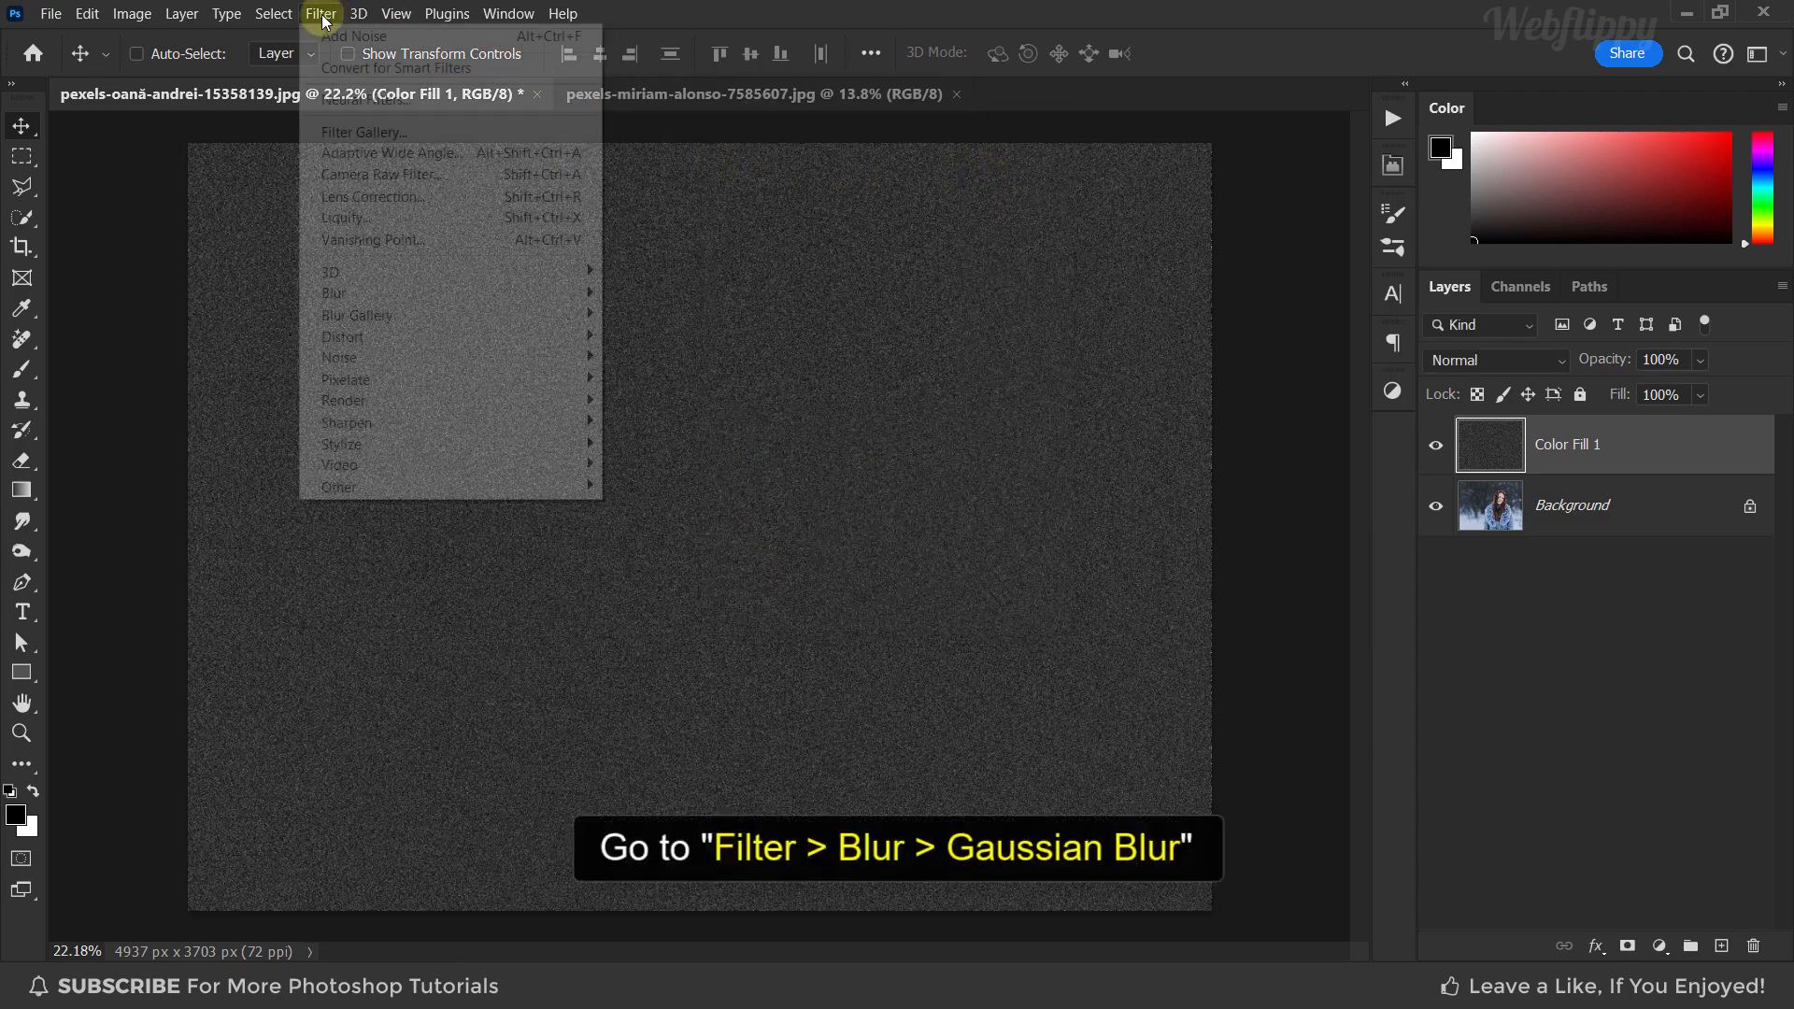
mouse_move(411, 290)
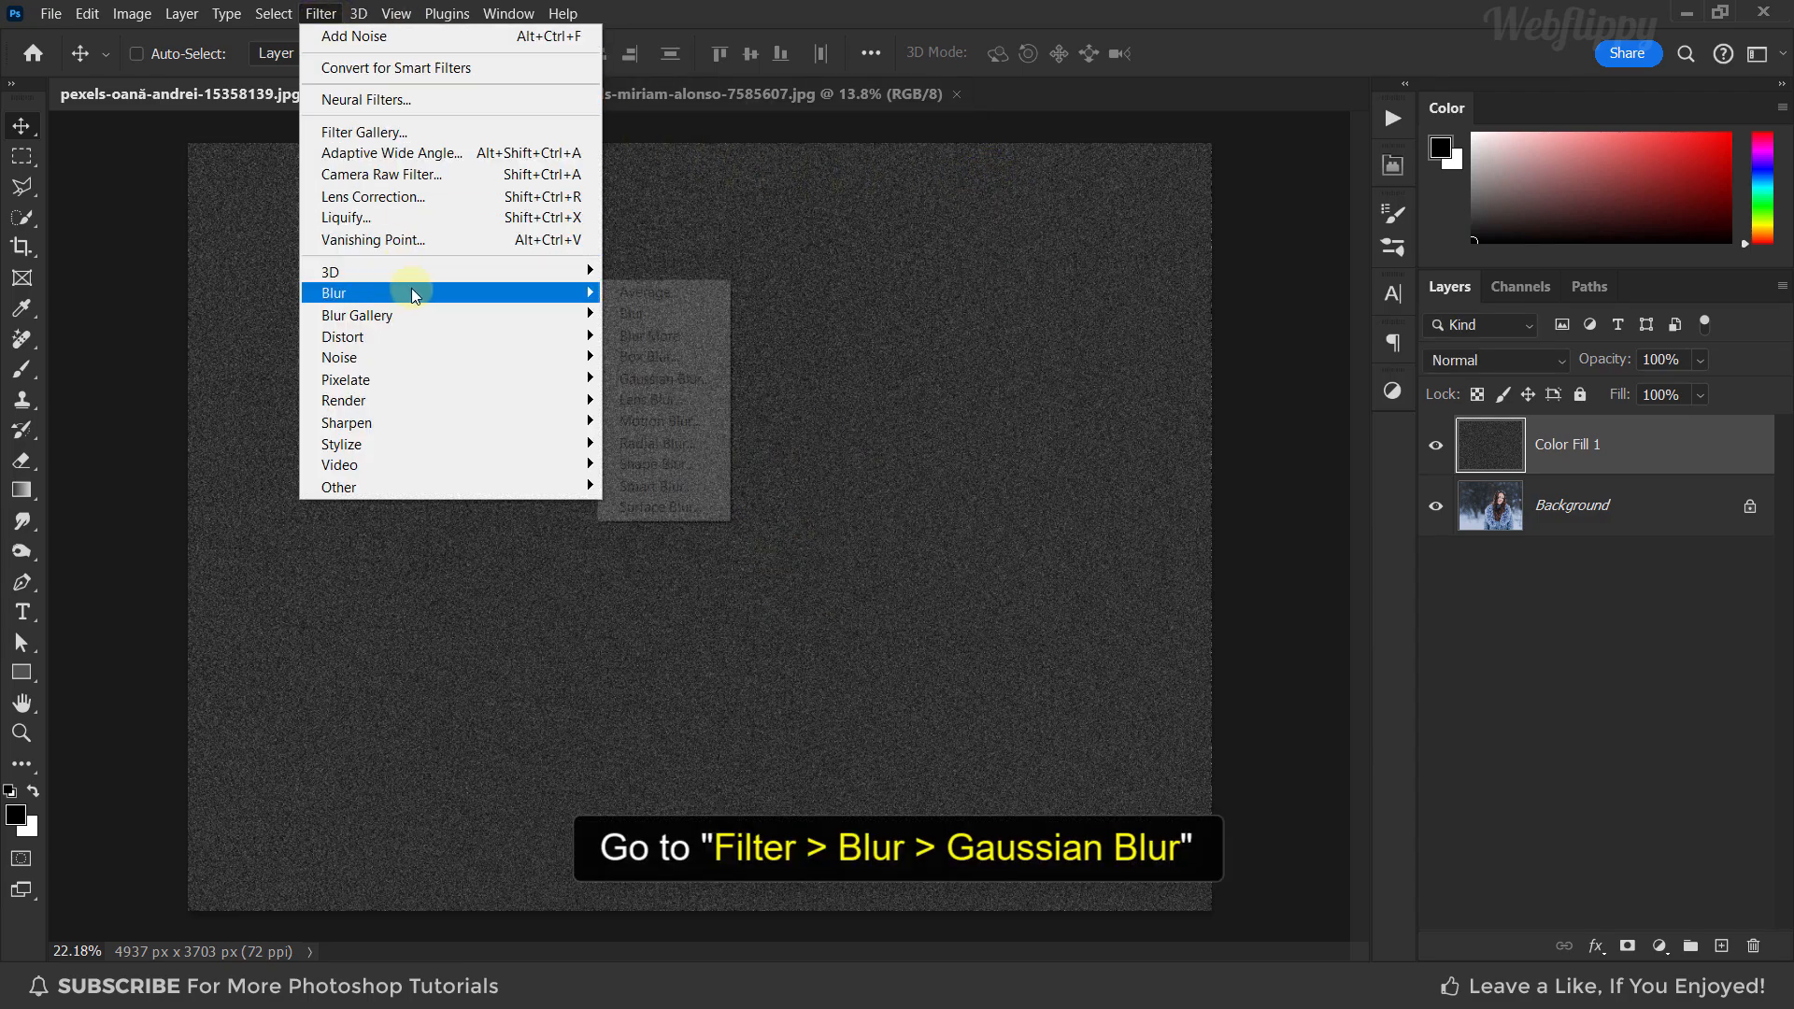
left_click(718, 381)
left_click_drag(1150, 229, 1007, 198)
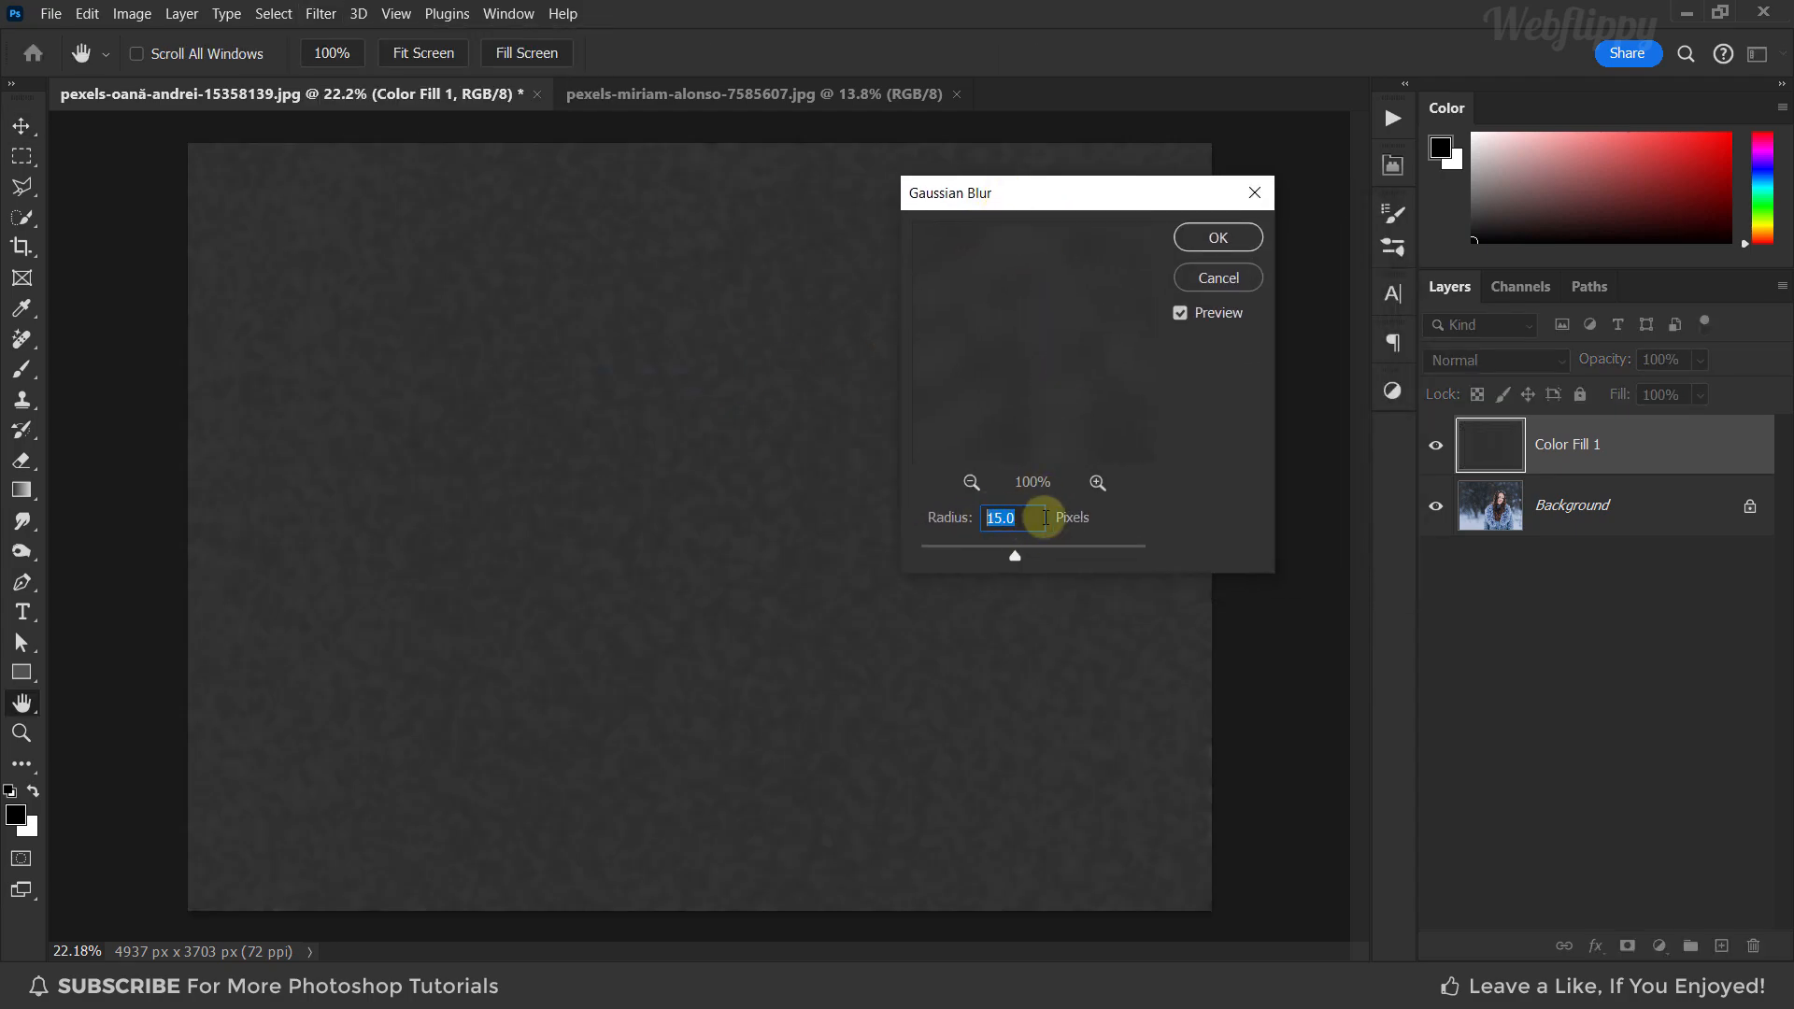
type("2")
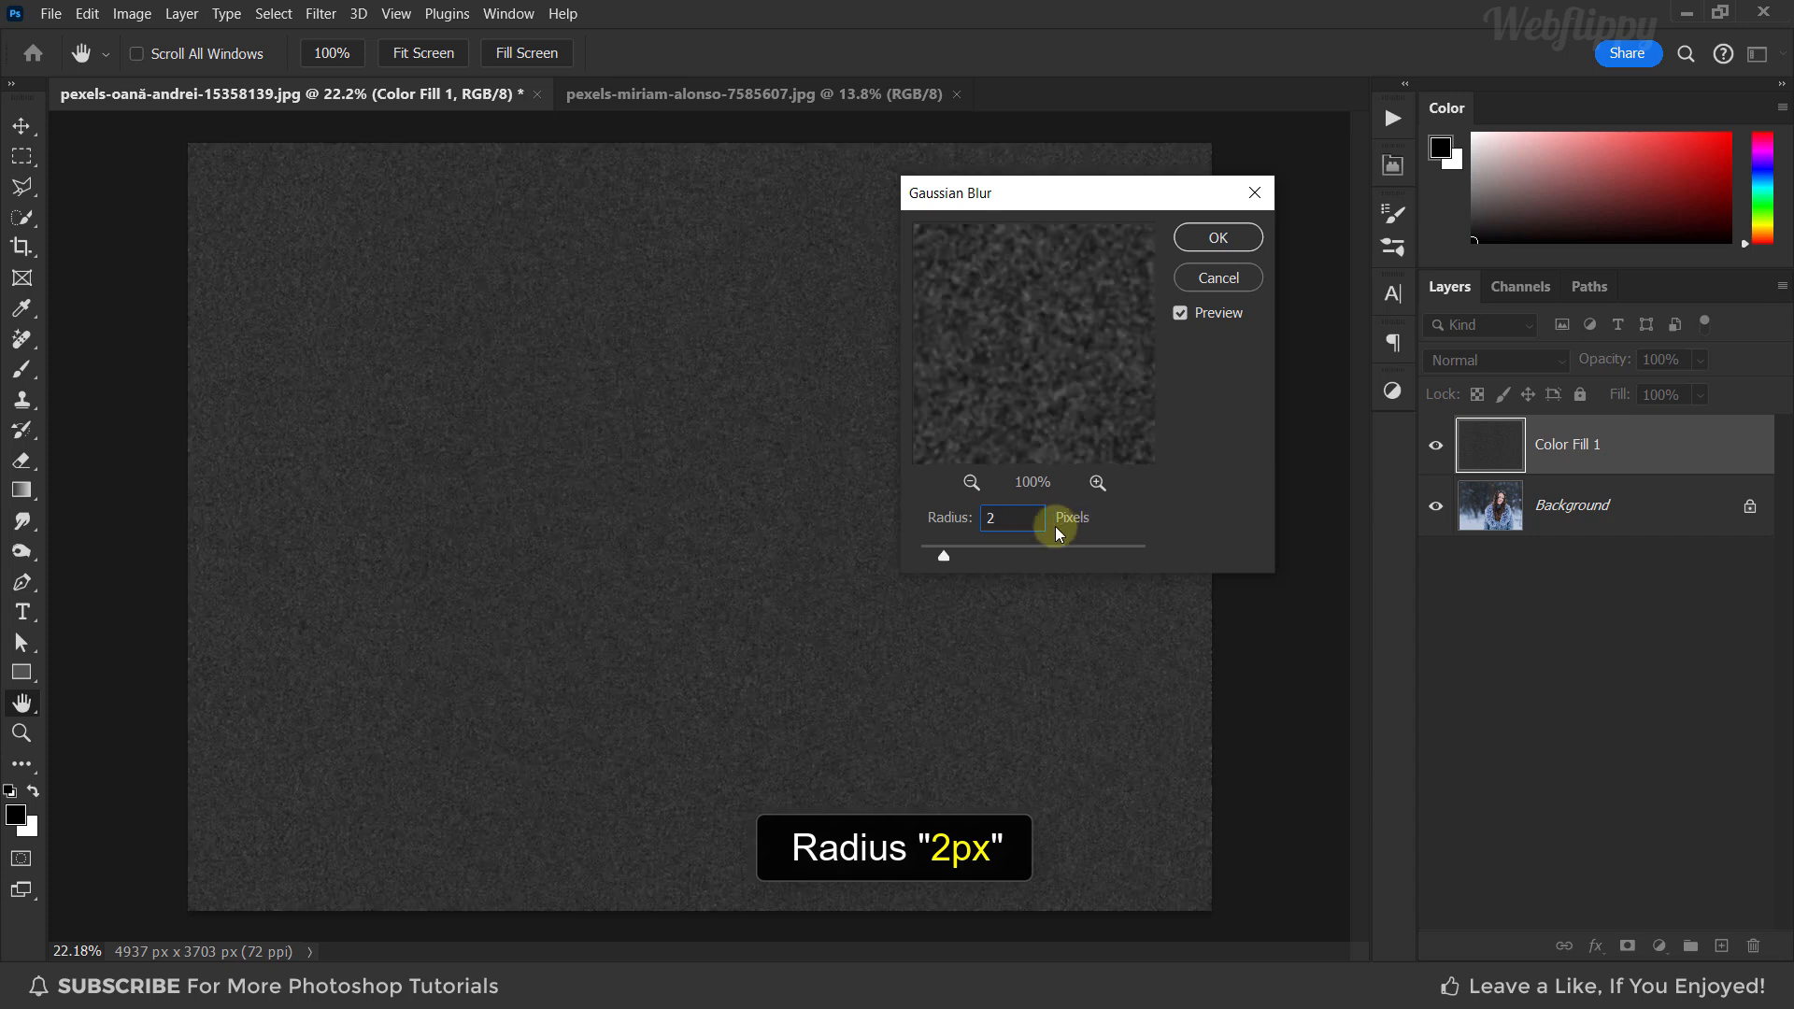
left_click(1211, 235)
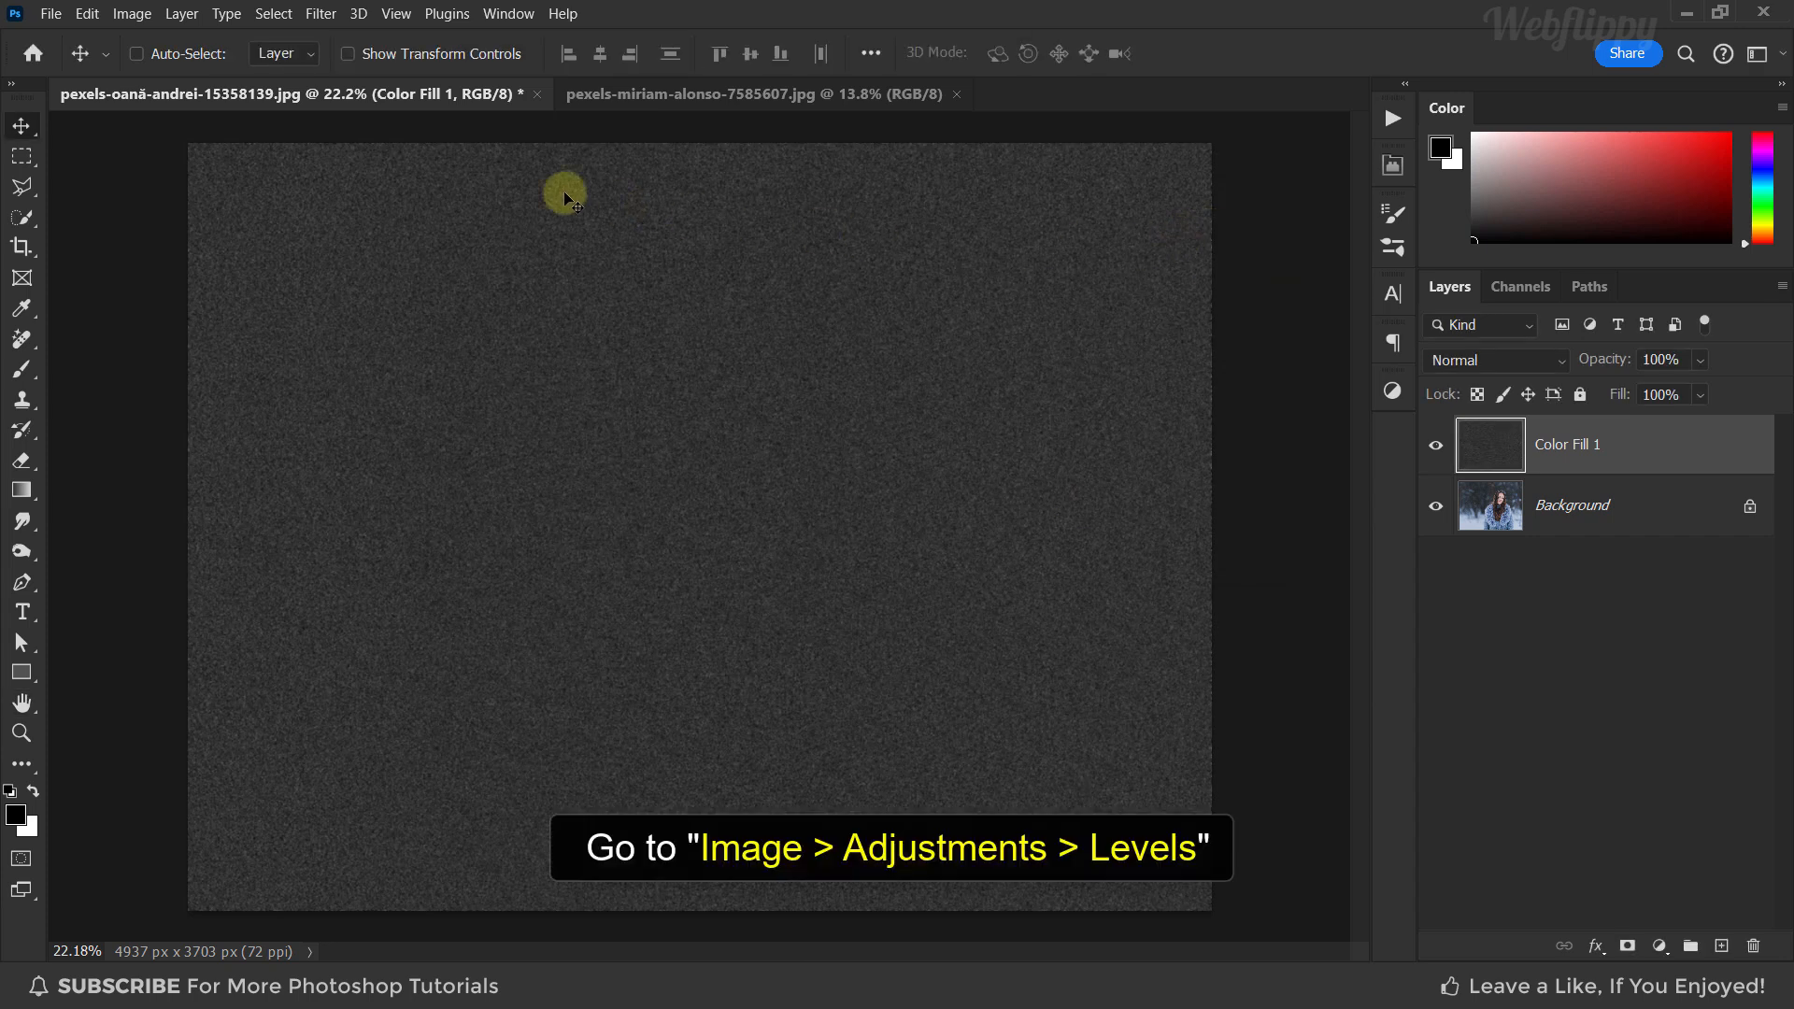
Apply a Levels adjustment to the noise layer with shadow input 70 and highlight input 85
left_click(132, 14)
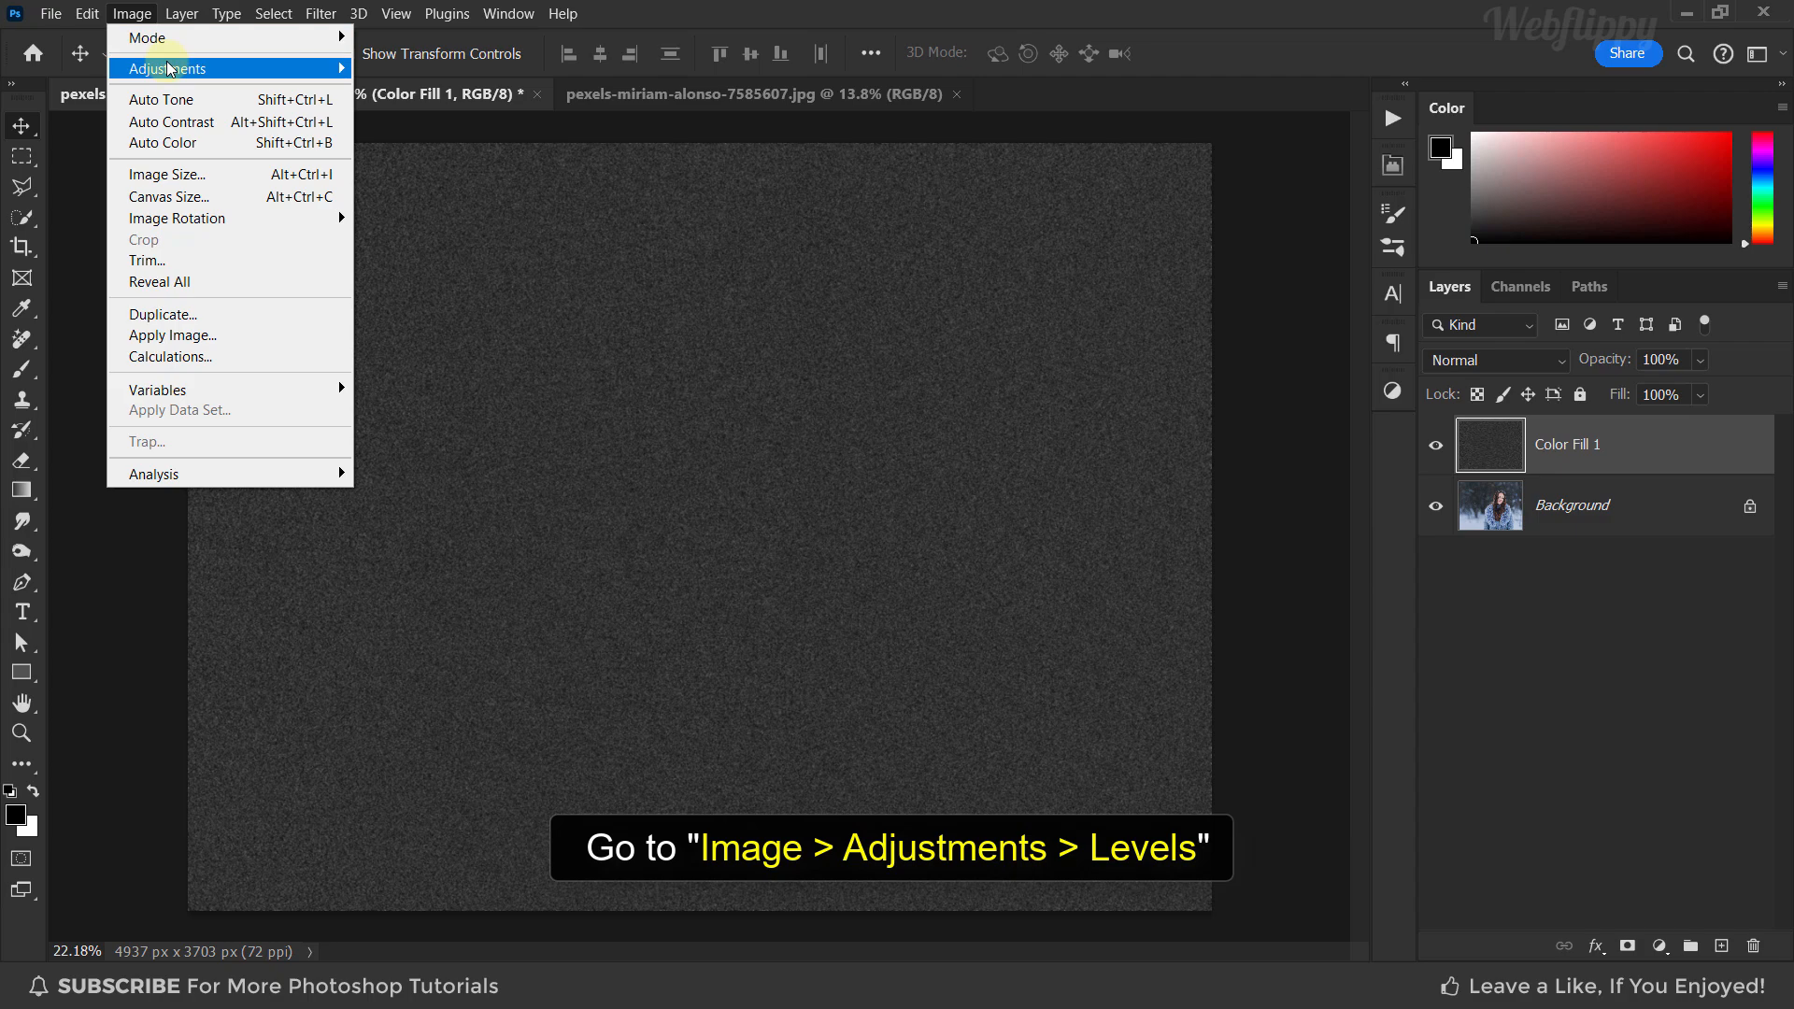
mouse_move(169, 68)
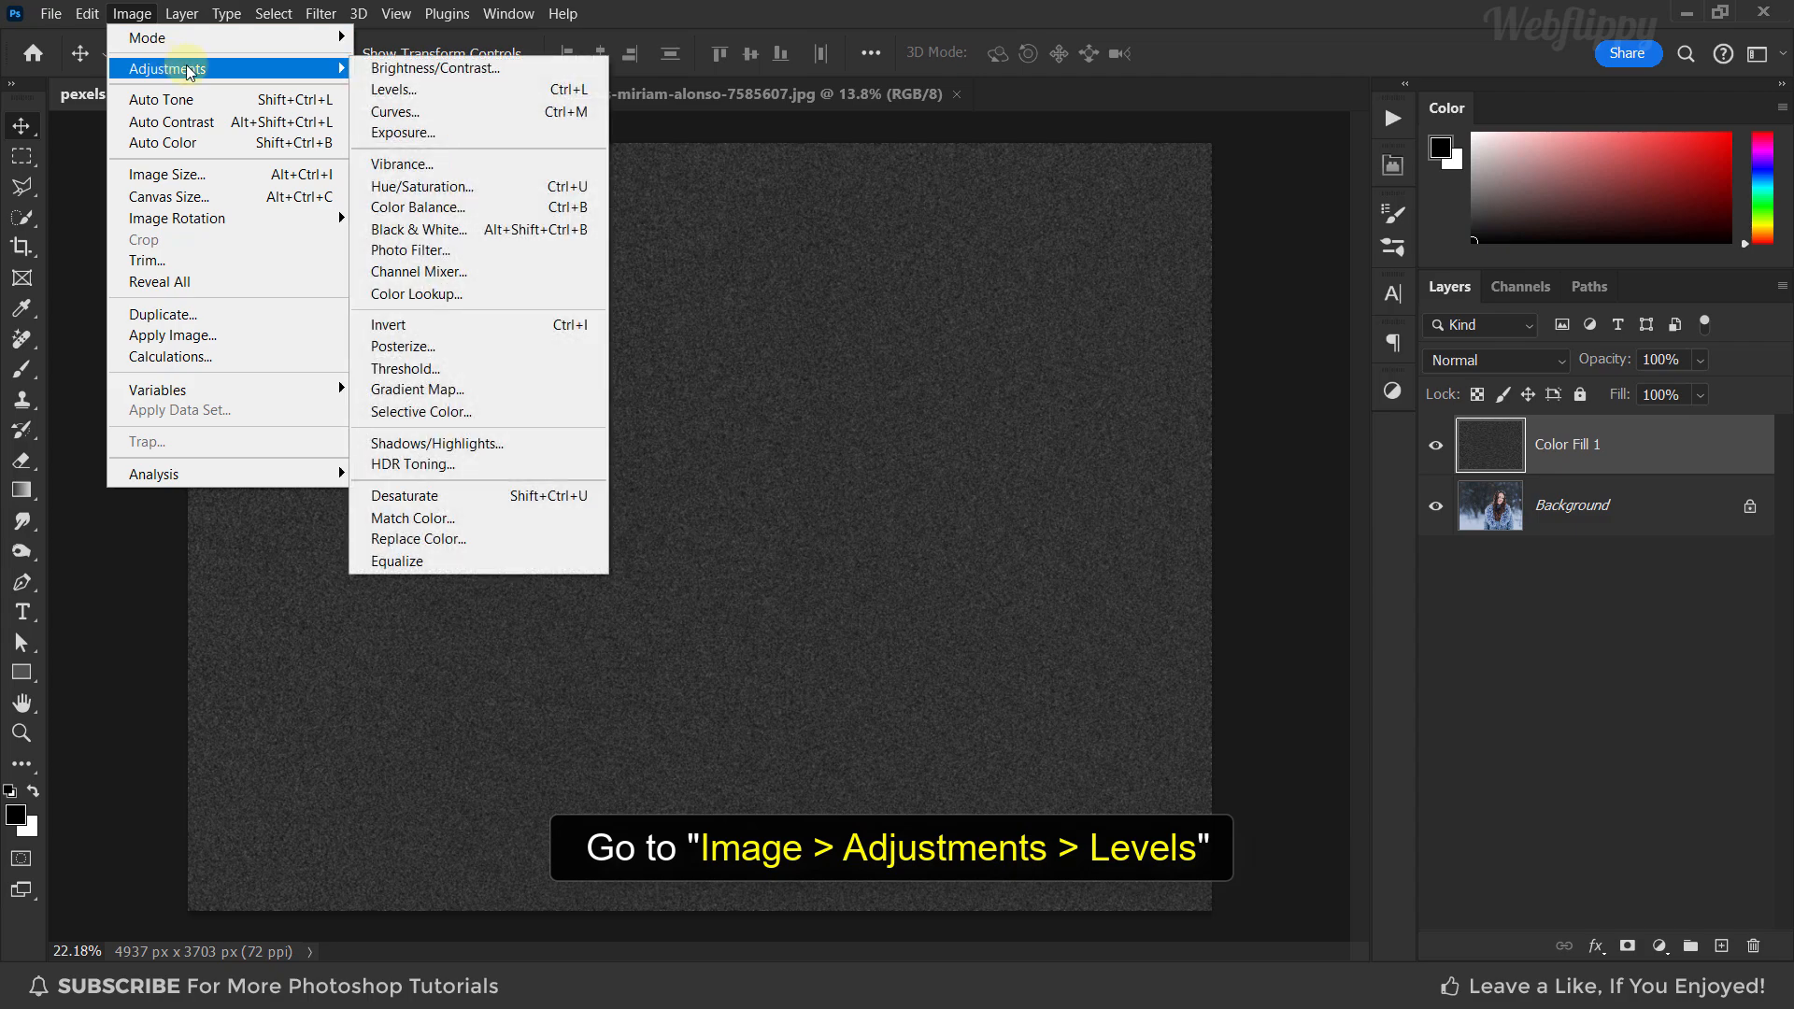
left_click(428, 87)
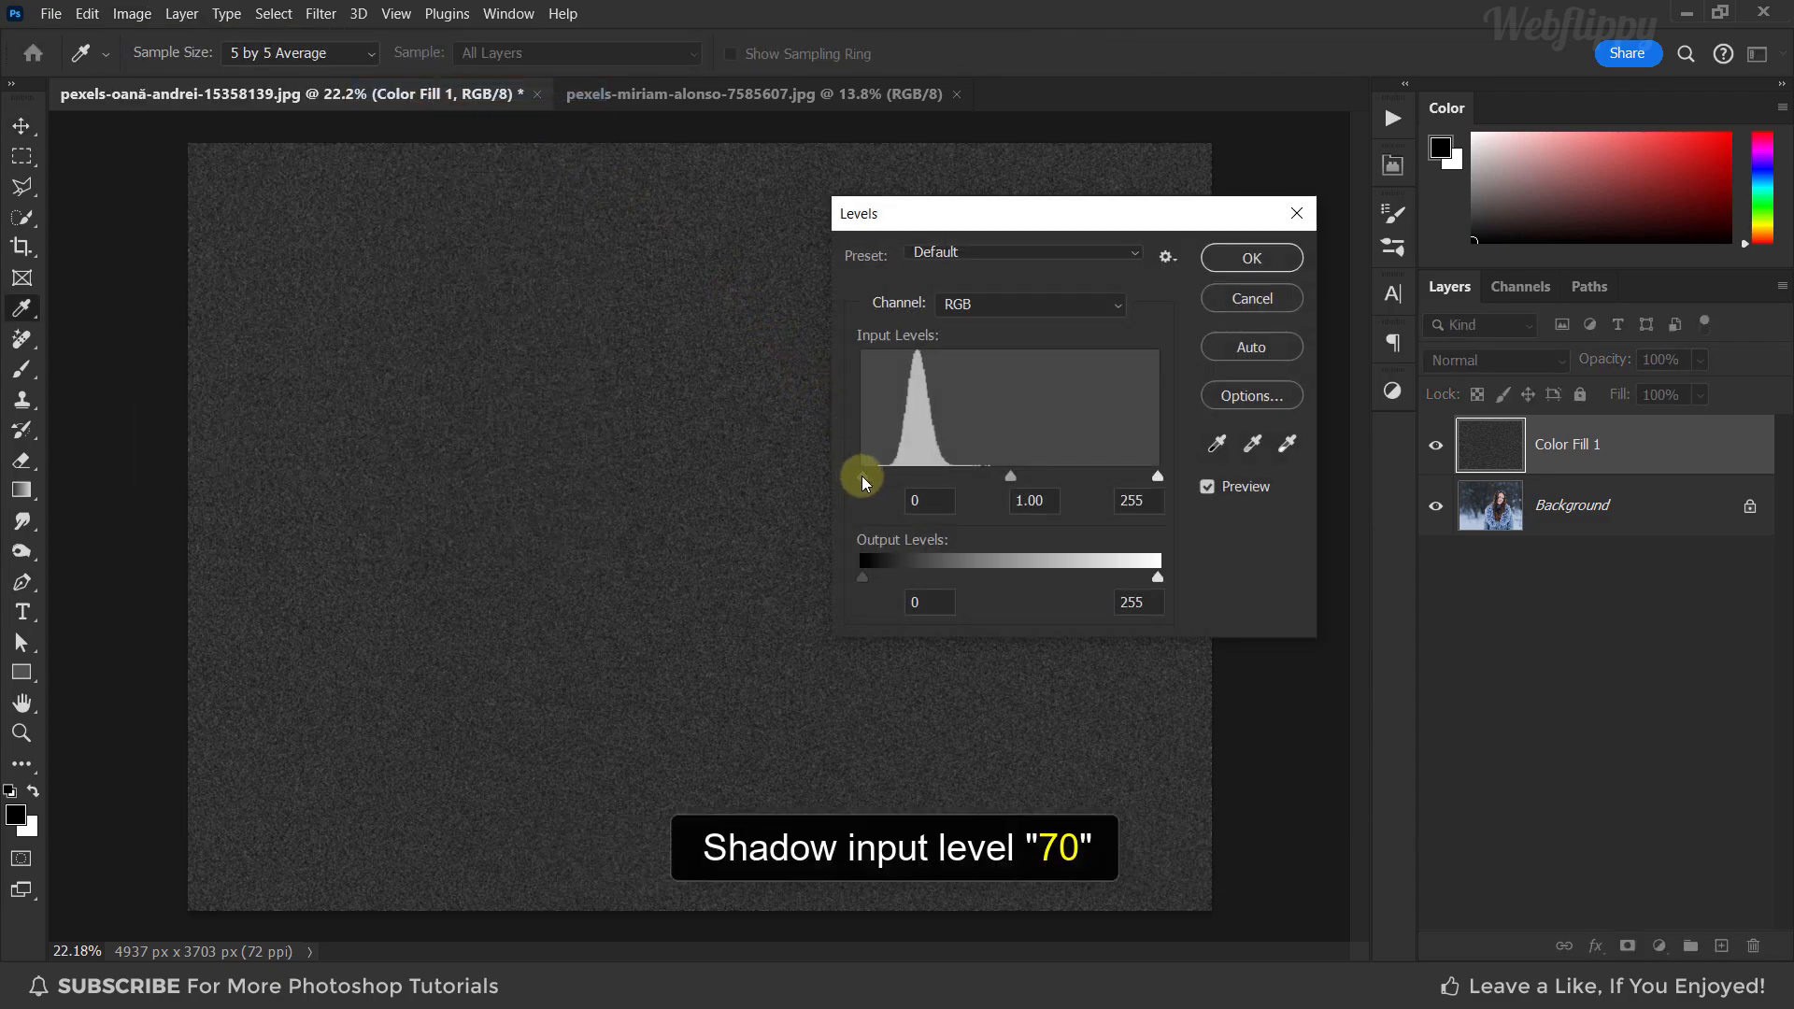
left_click_drag(863, 479, 948, 478)
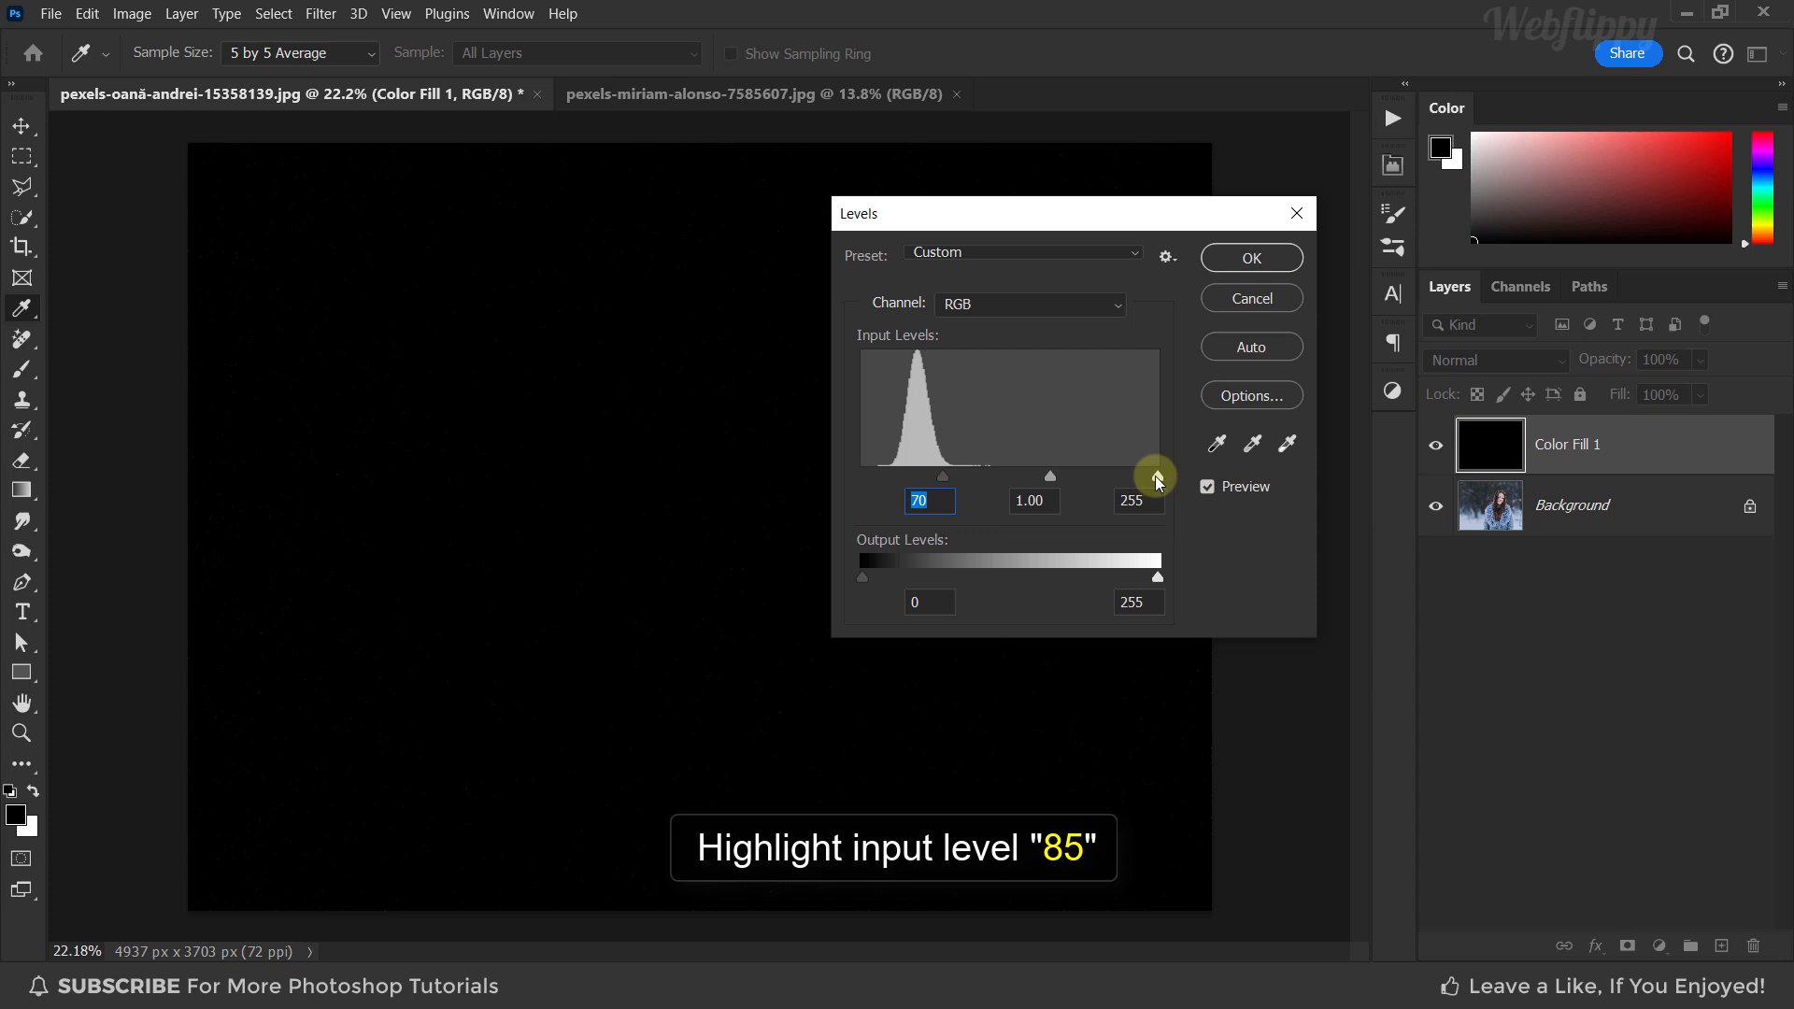
left_click_drag(1151, 477, 963, 482)
left_click(1219, 262)
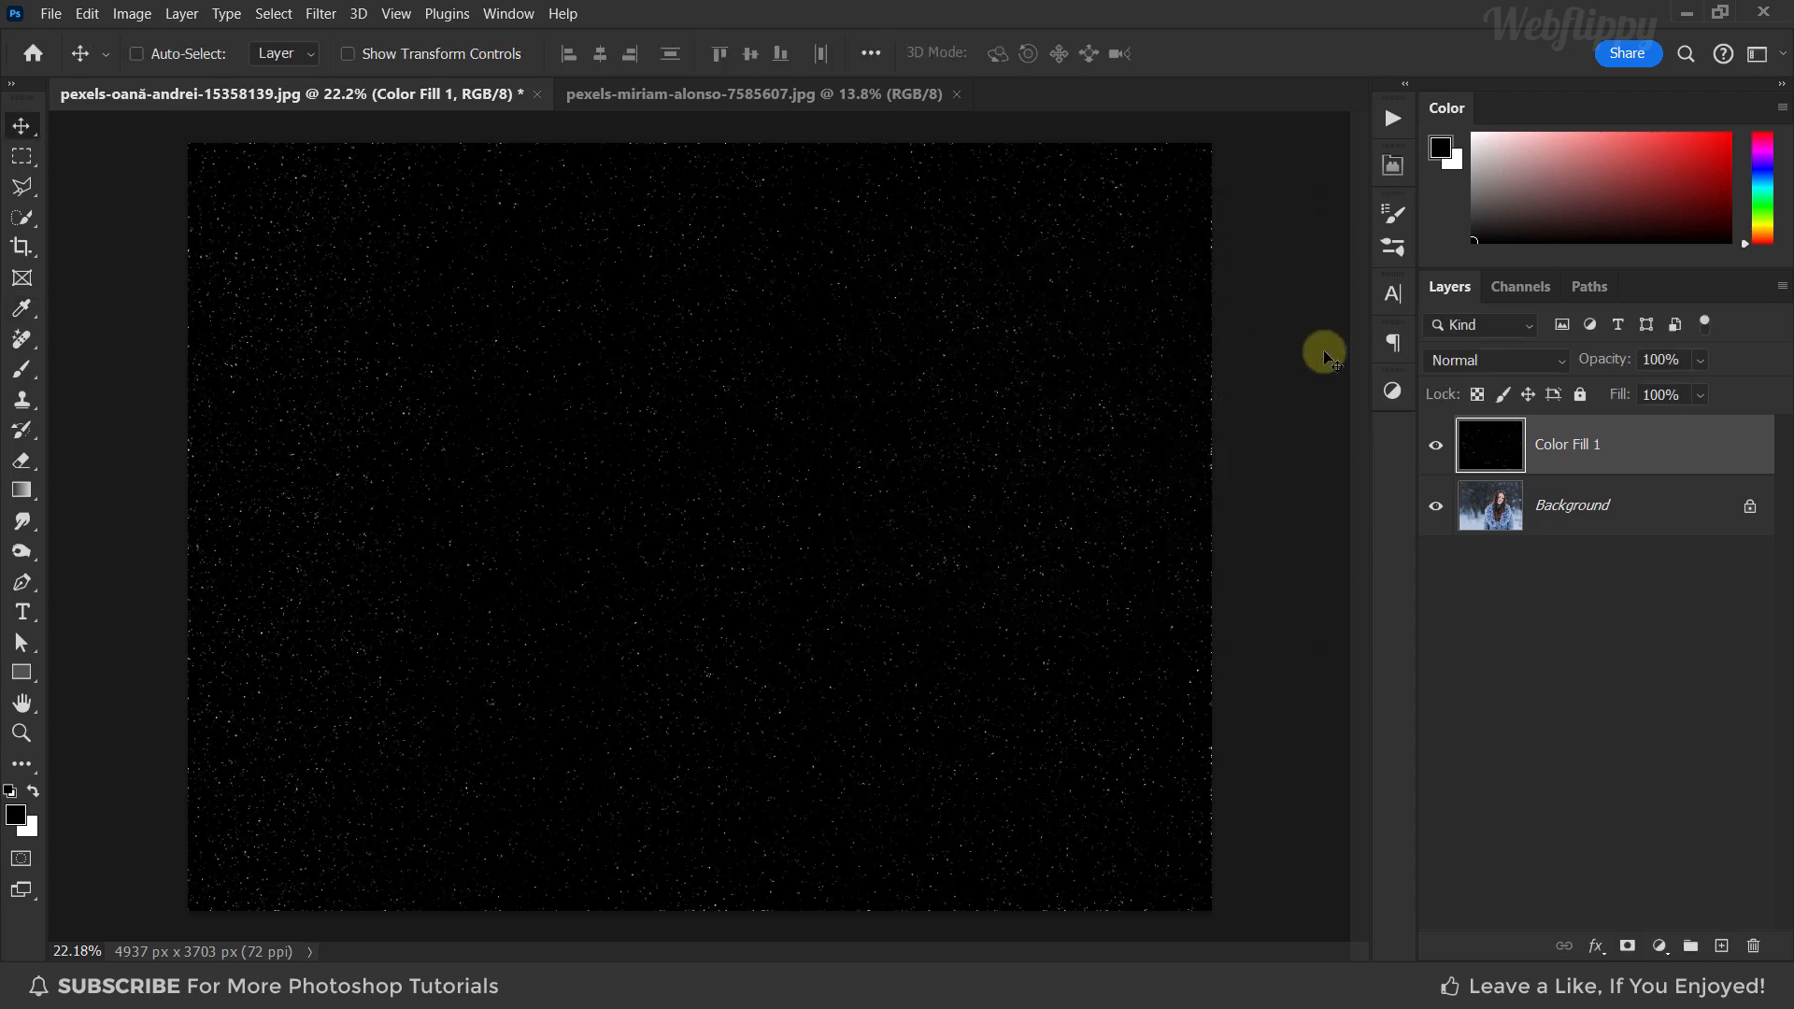
Rename the Color Fill 1 layer as Snow 1
double_click(1558, 447)
type("S")
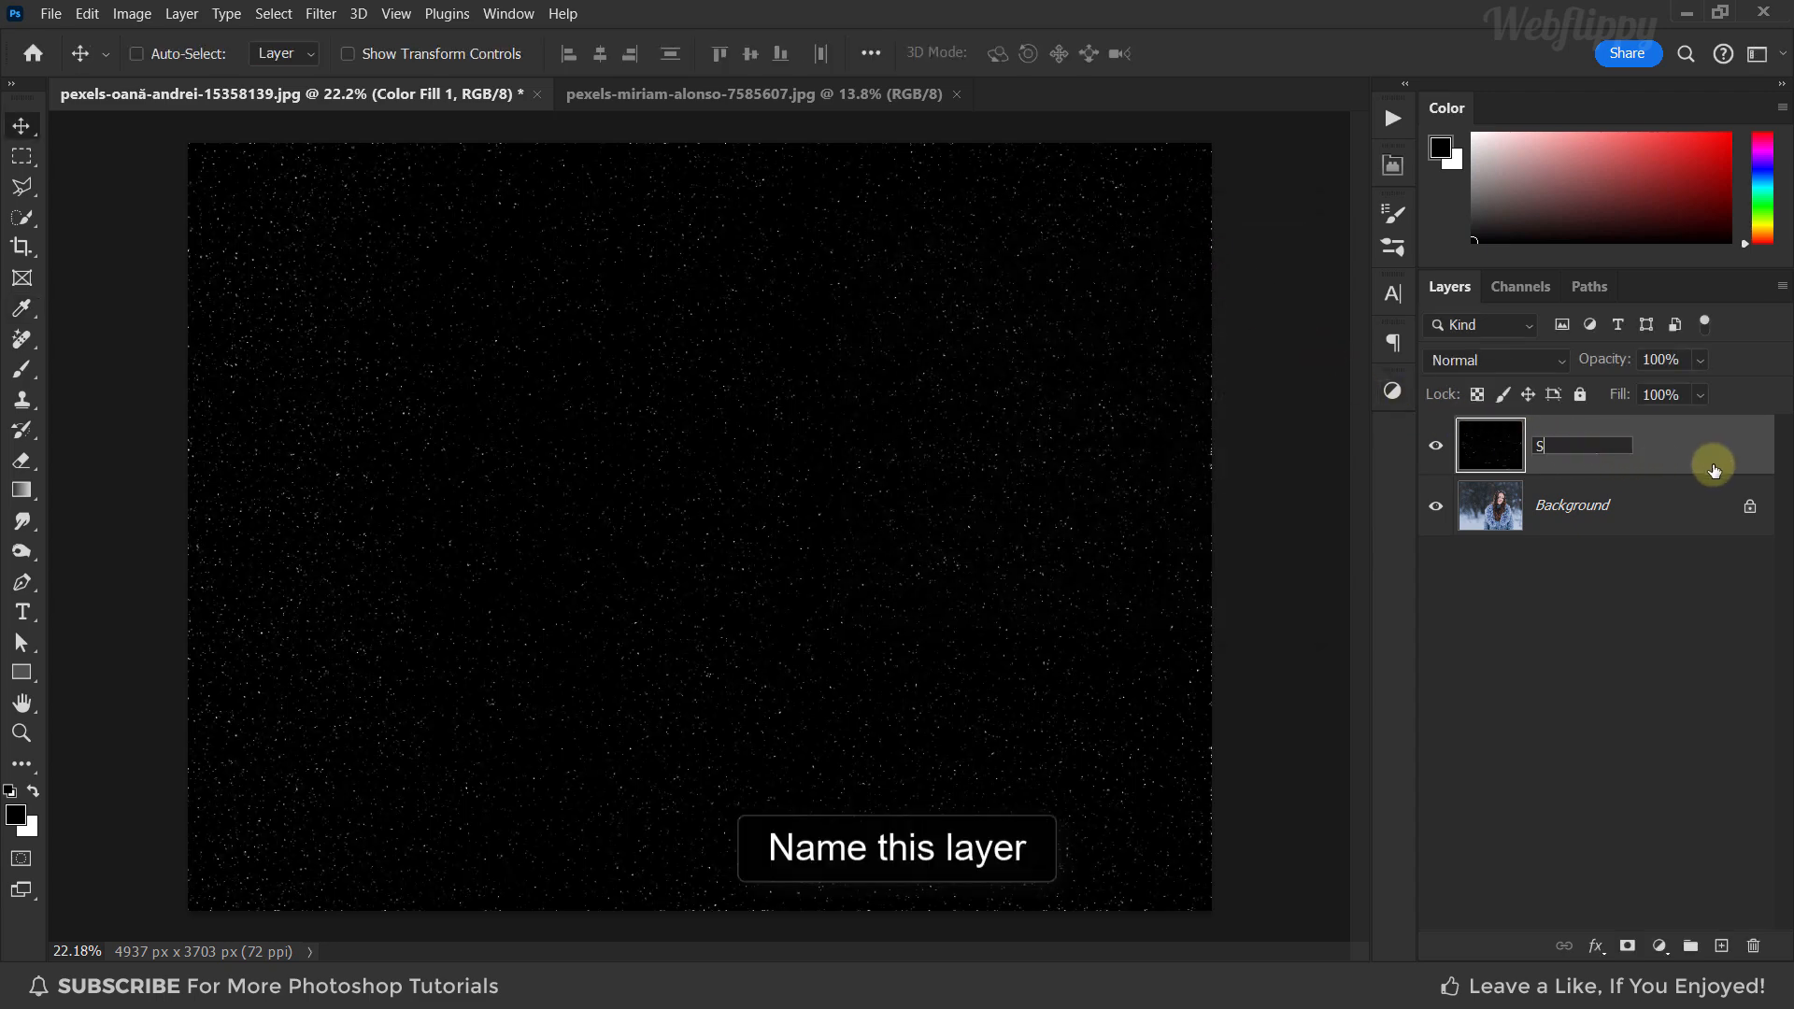
type("now 1")
key("Return")
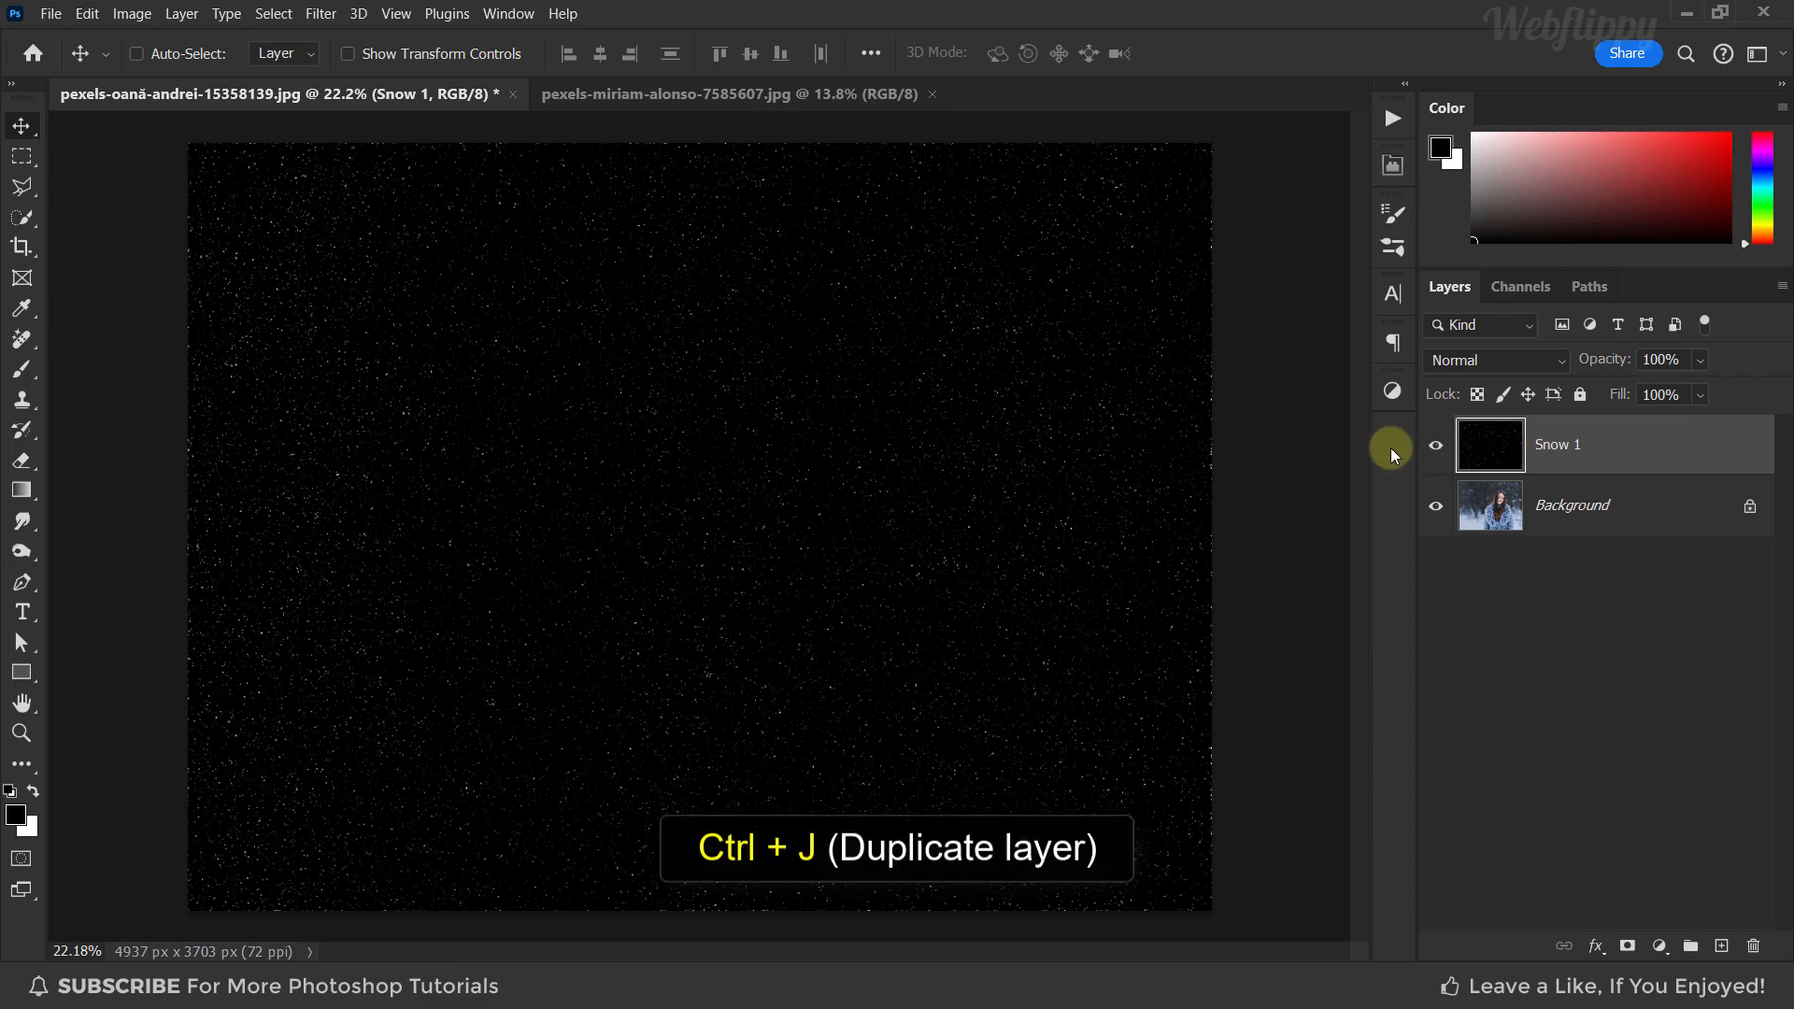
Duplicate the Snow 1 layer four times
key("ctrl+j")
key("ctrl+j")
key("ctrl+j")
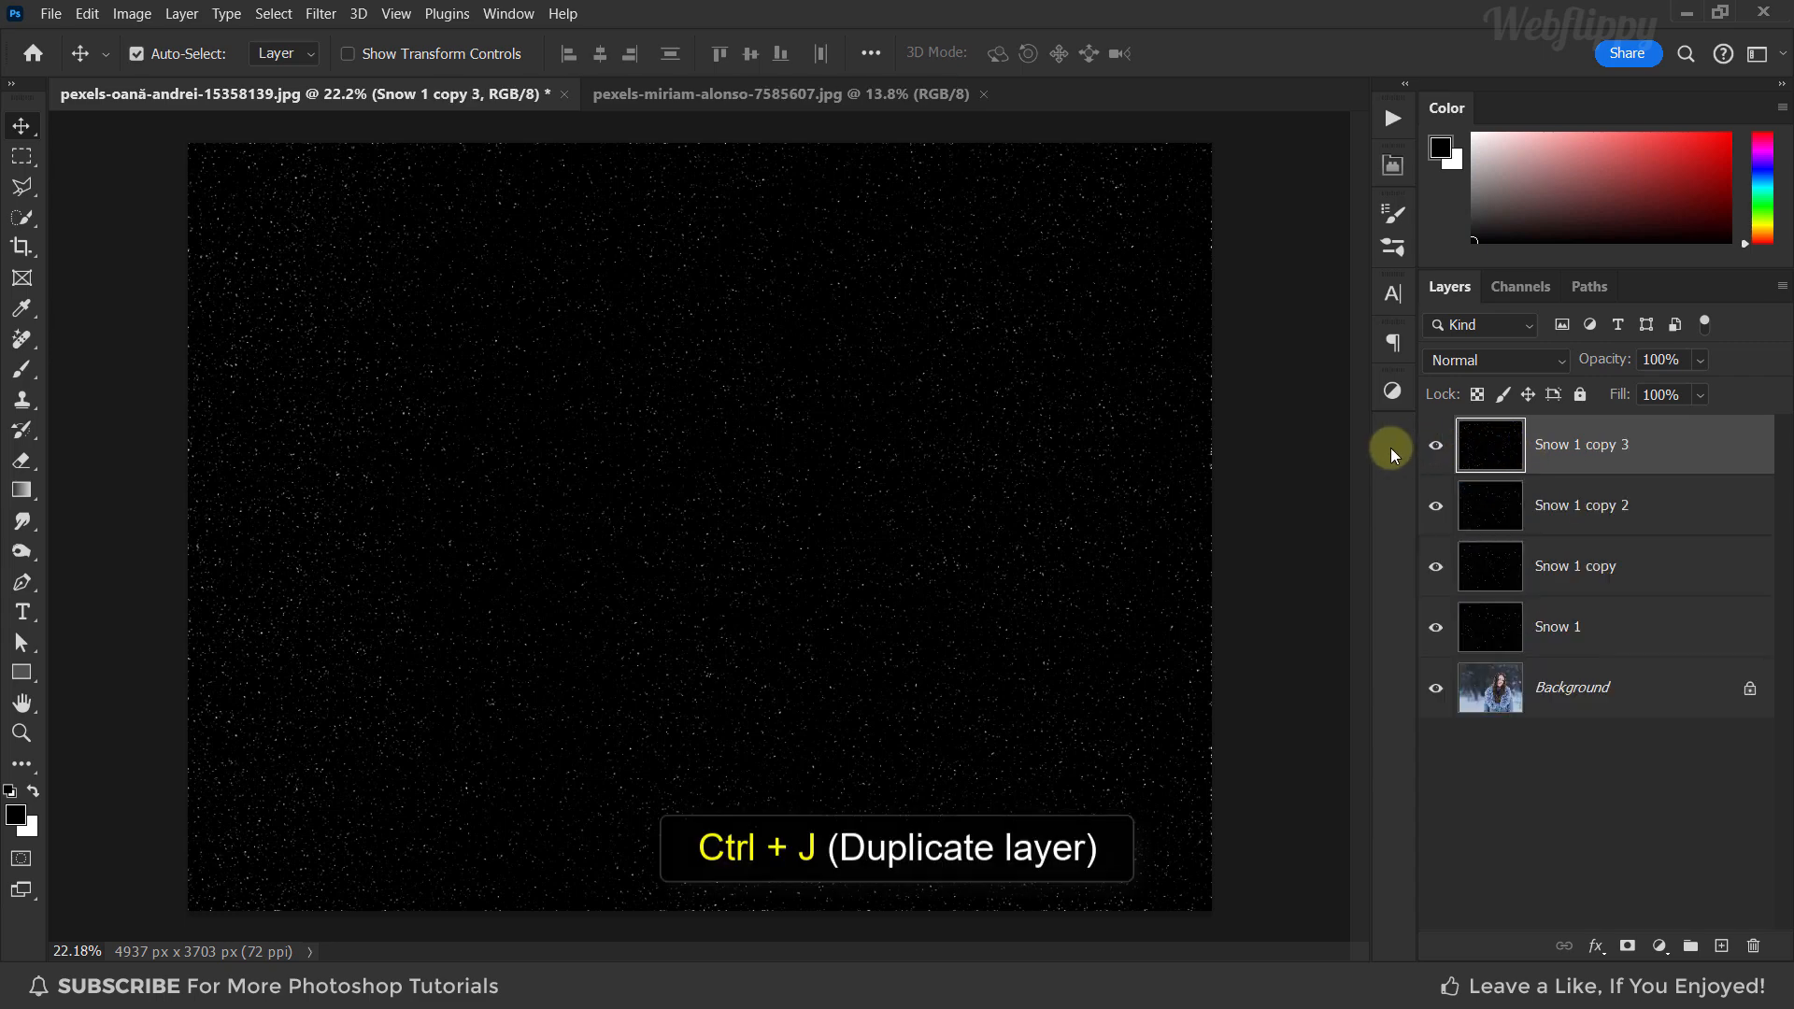
key("ctrl+j")
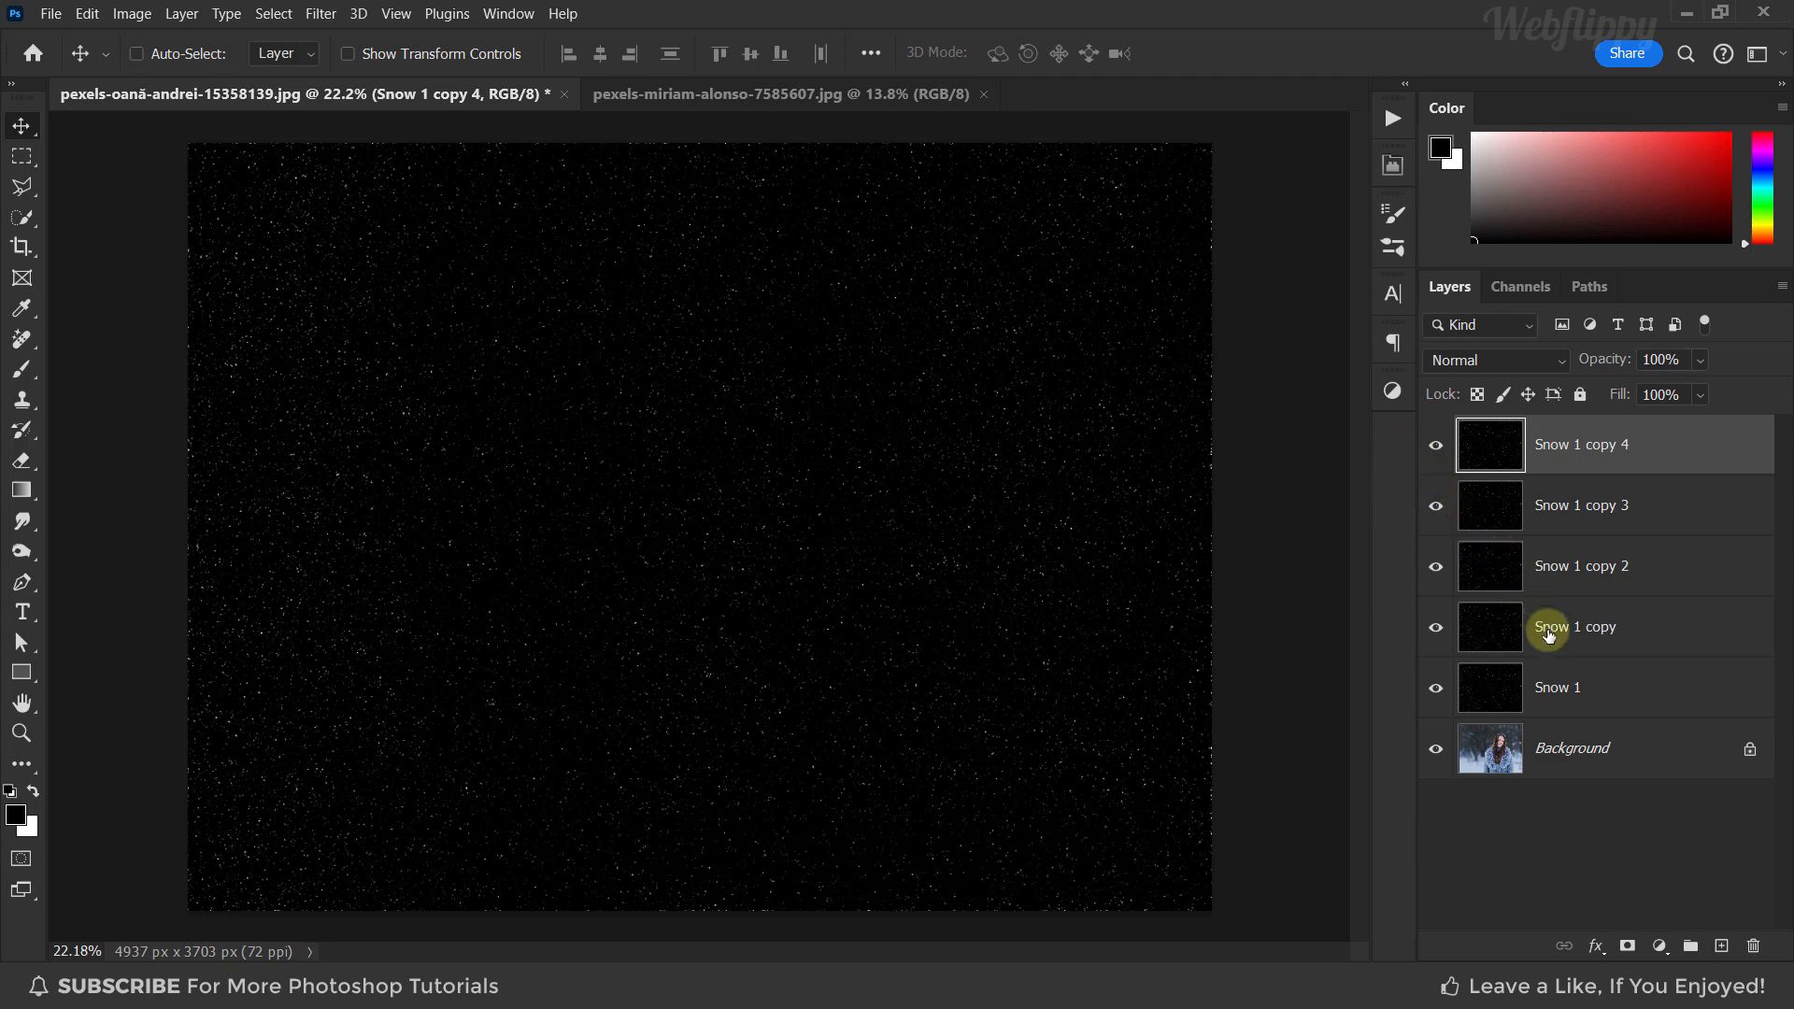
Rename the layers Snow 1 copy and Snow 1 copy 2 as Snow 2 and Snow 3
double_click(1572, 631)
left_click_drag(1623, 632, 1577, 632)
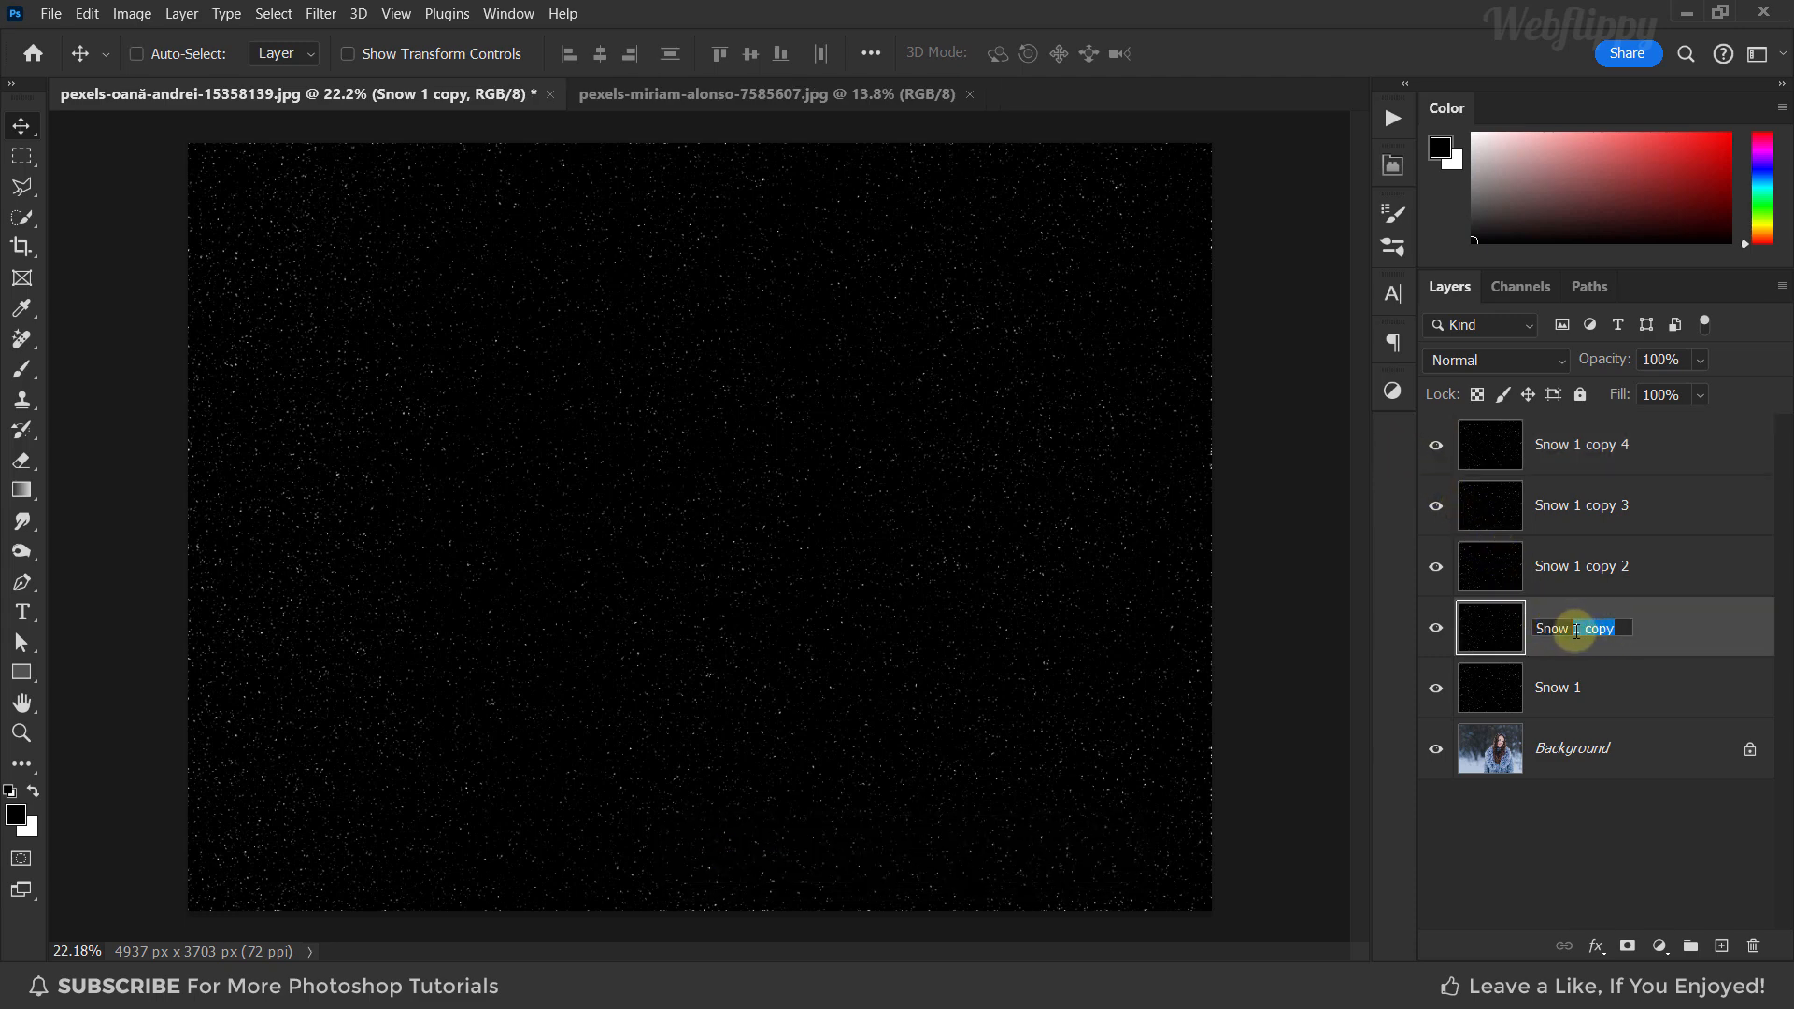
type("2")
key("Return")
double_click(1577, 568)
left_click_drag(1634, 568, 1577, 570)
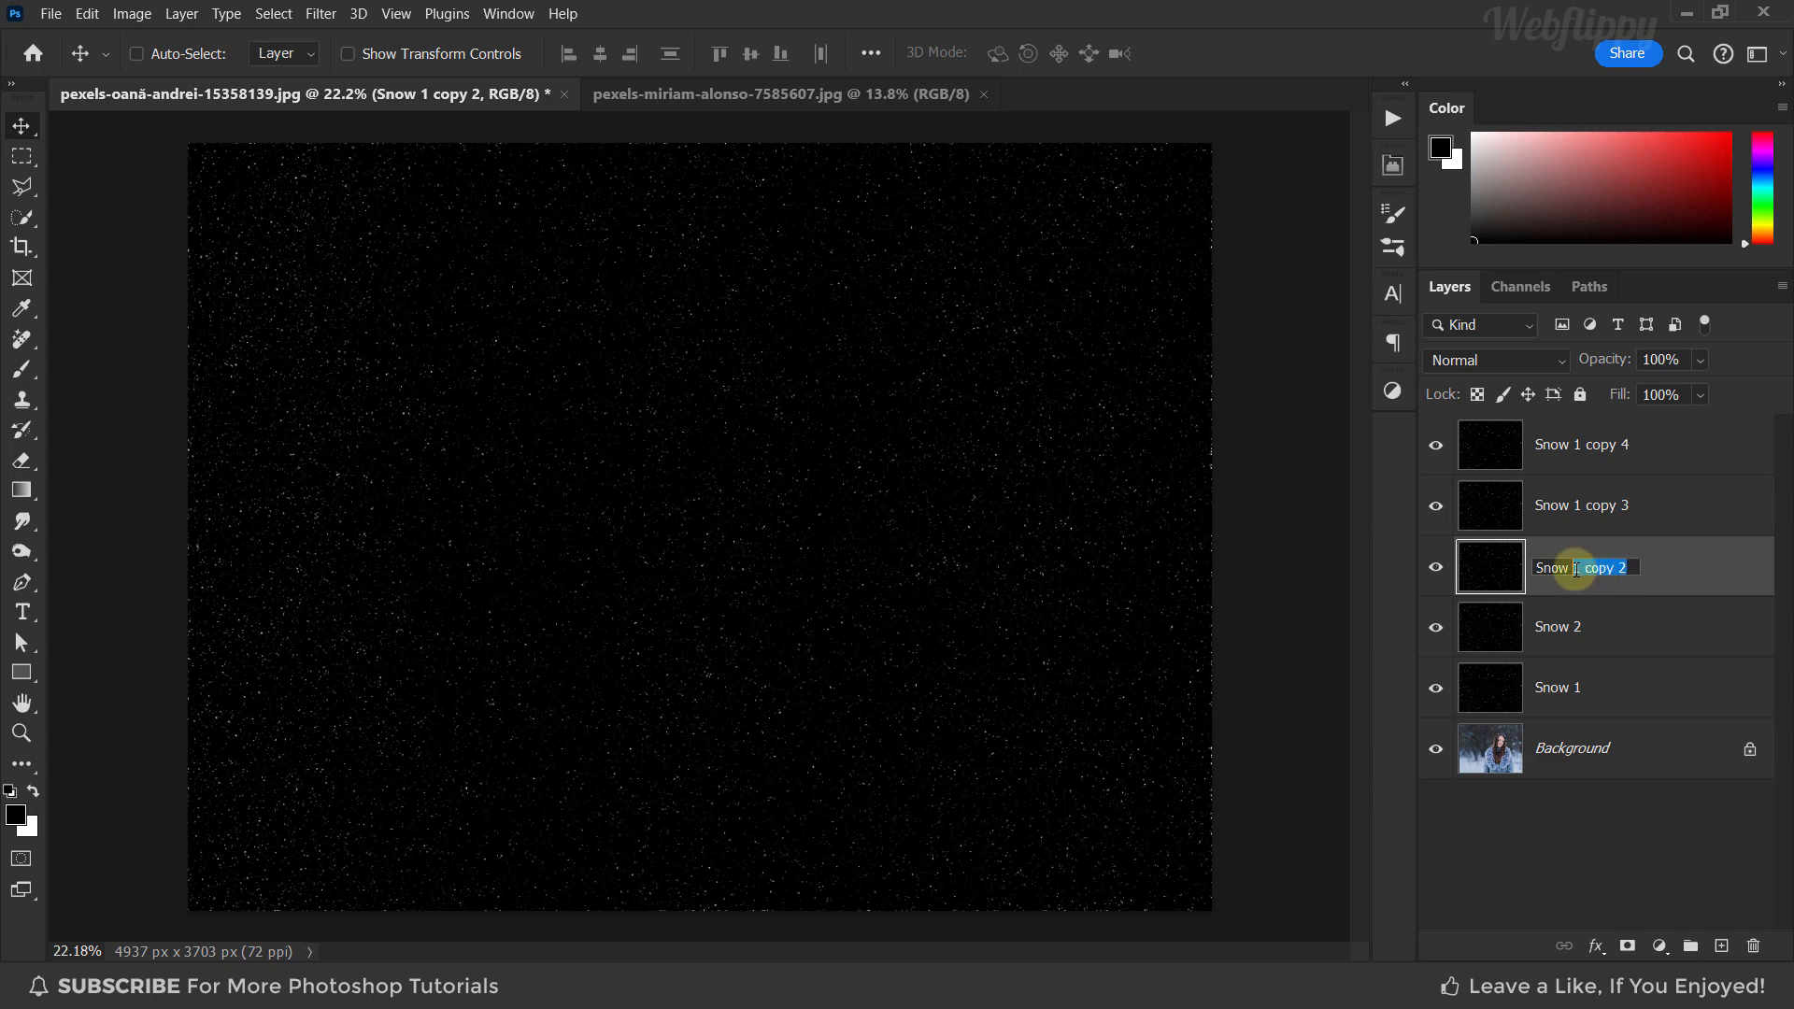
type("3")
key("Return")
Rename the layers Snow 1 copy 3 and Snow 1 copy 4 as Snow 4 and Snow 5
double_click(1576, 505)
left_click_drag(1634, 506, 1577, 507)
type("4")
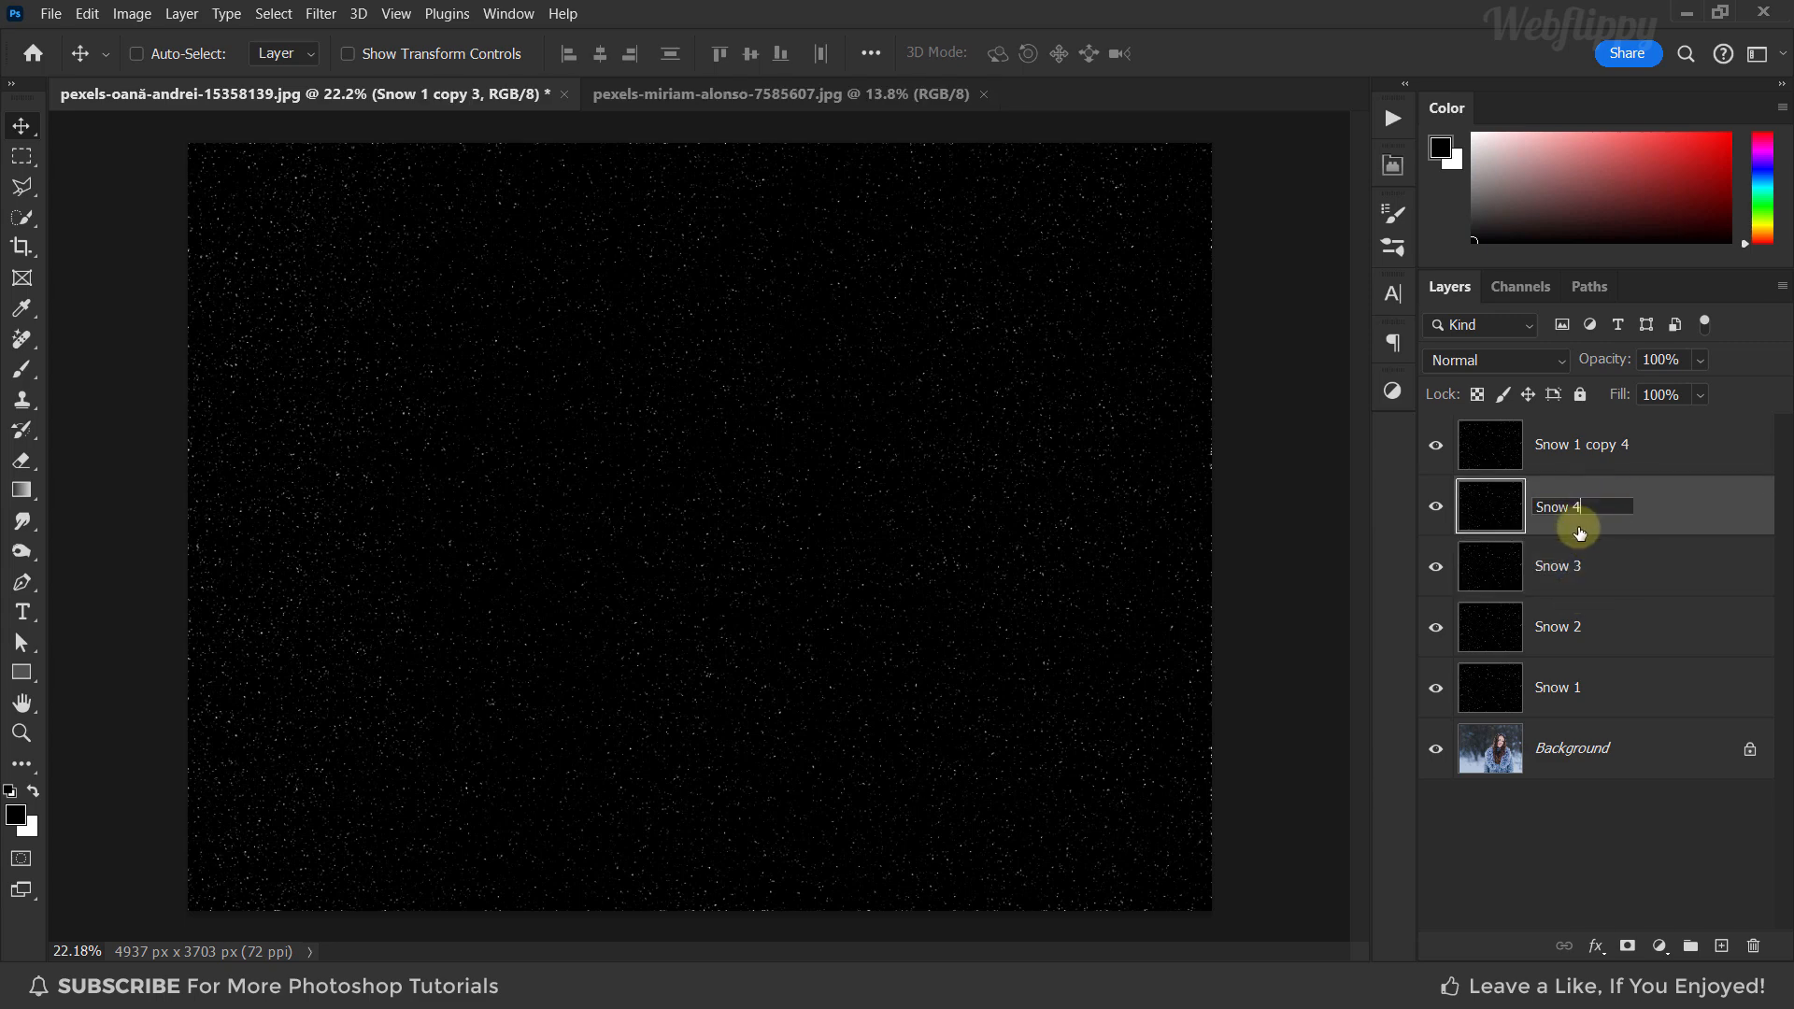
key("Return")
double_click(1576, 445)
left_click_drag(1634, 445, 1576, 446)
type("5")
key("Return")
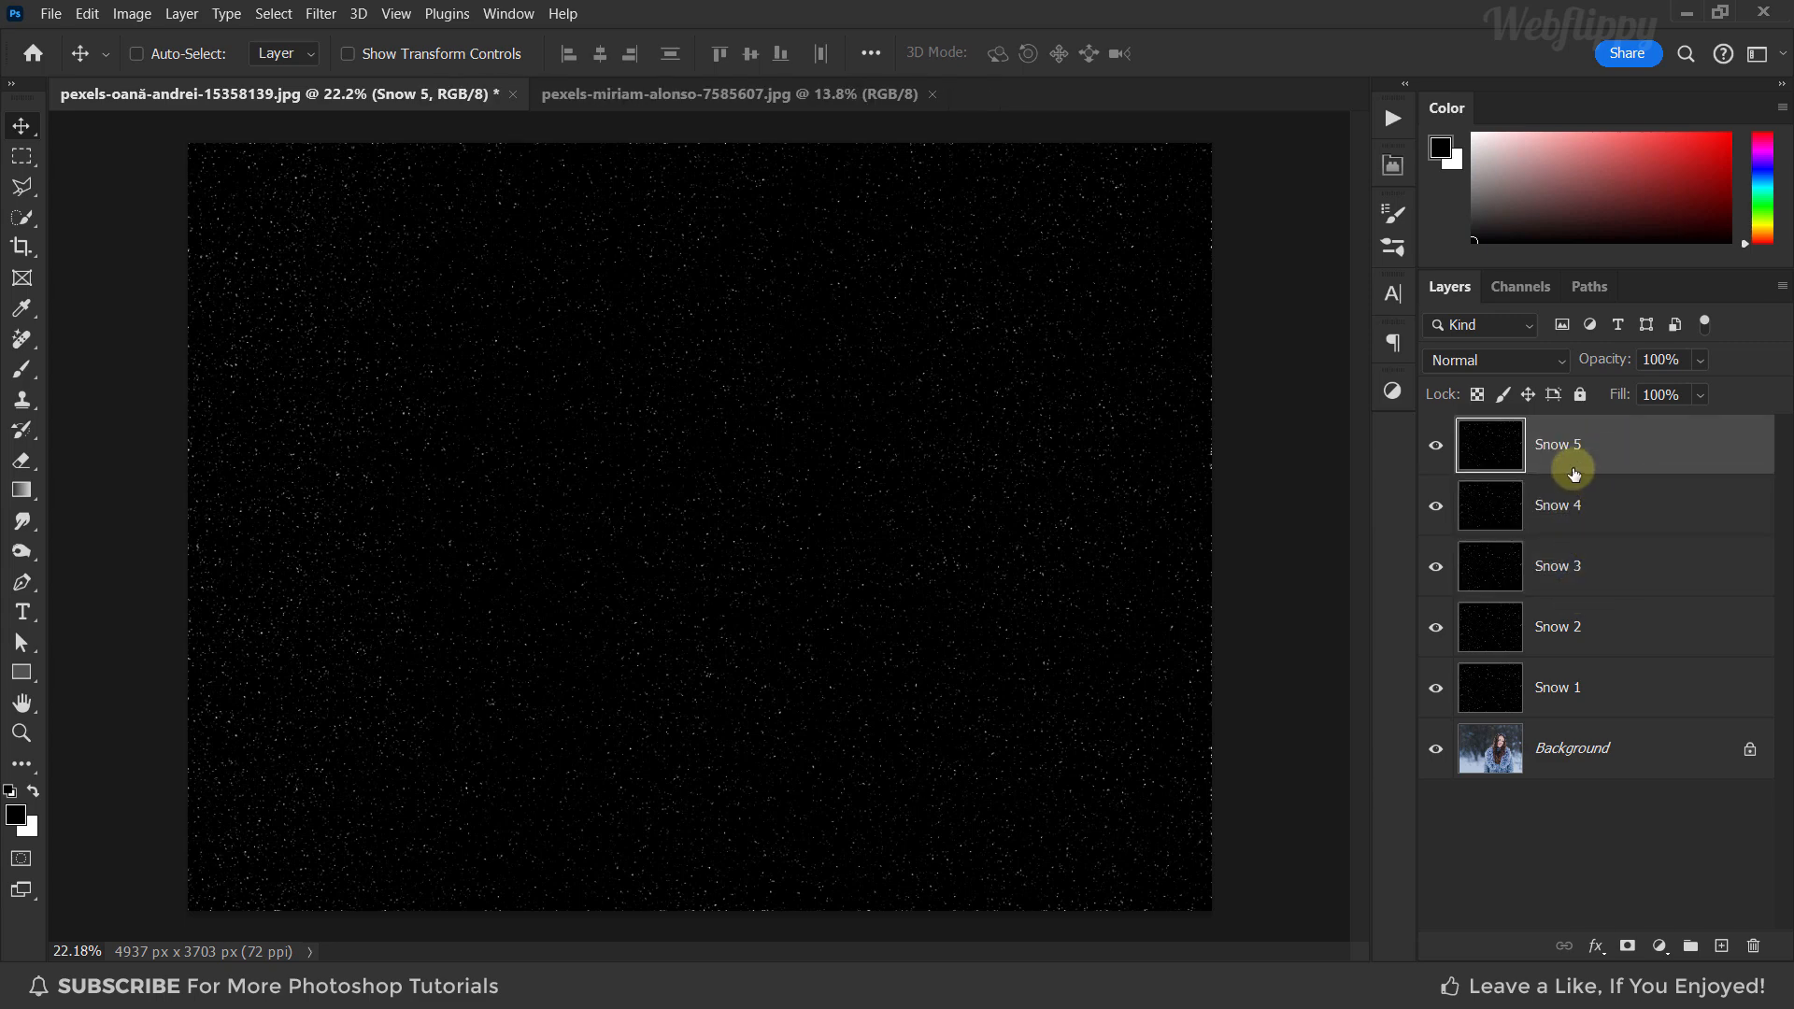
Hide the Snow 5, Snow 4 and Snow 3 layers
left_click(1436, 445)
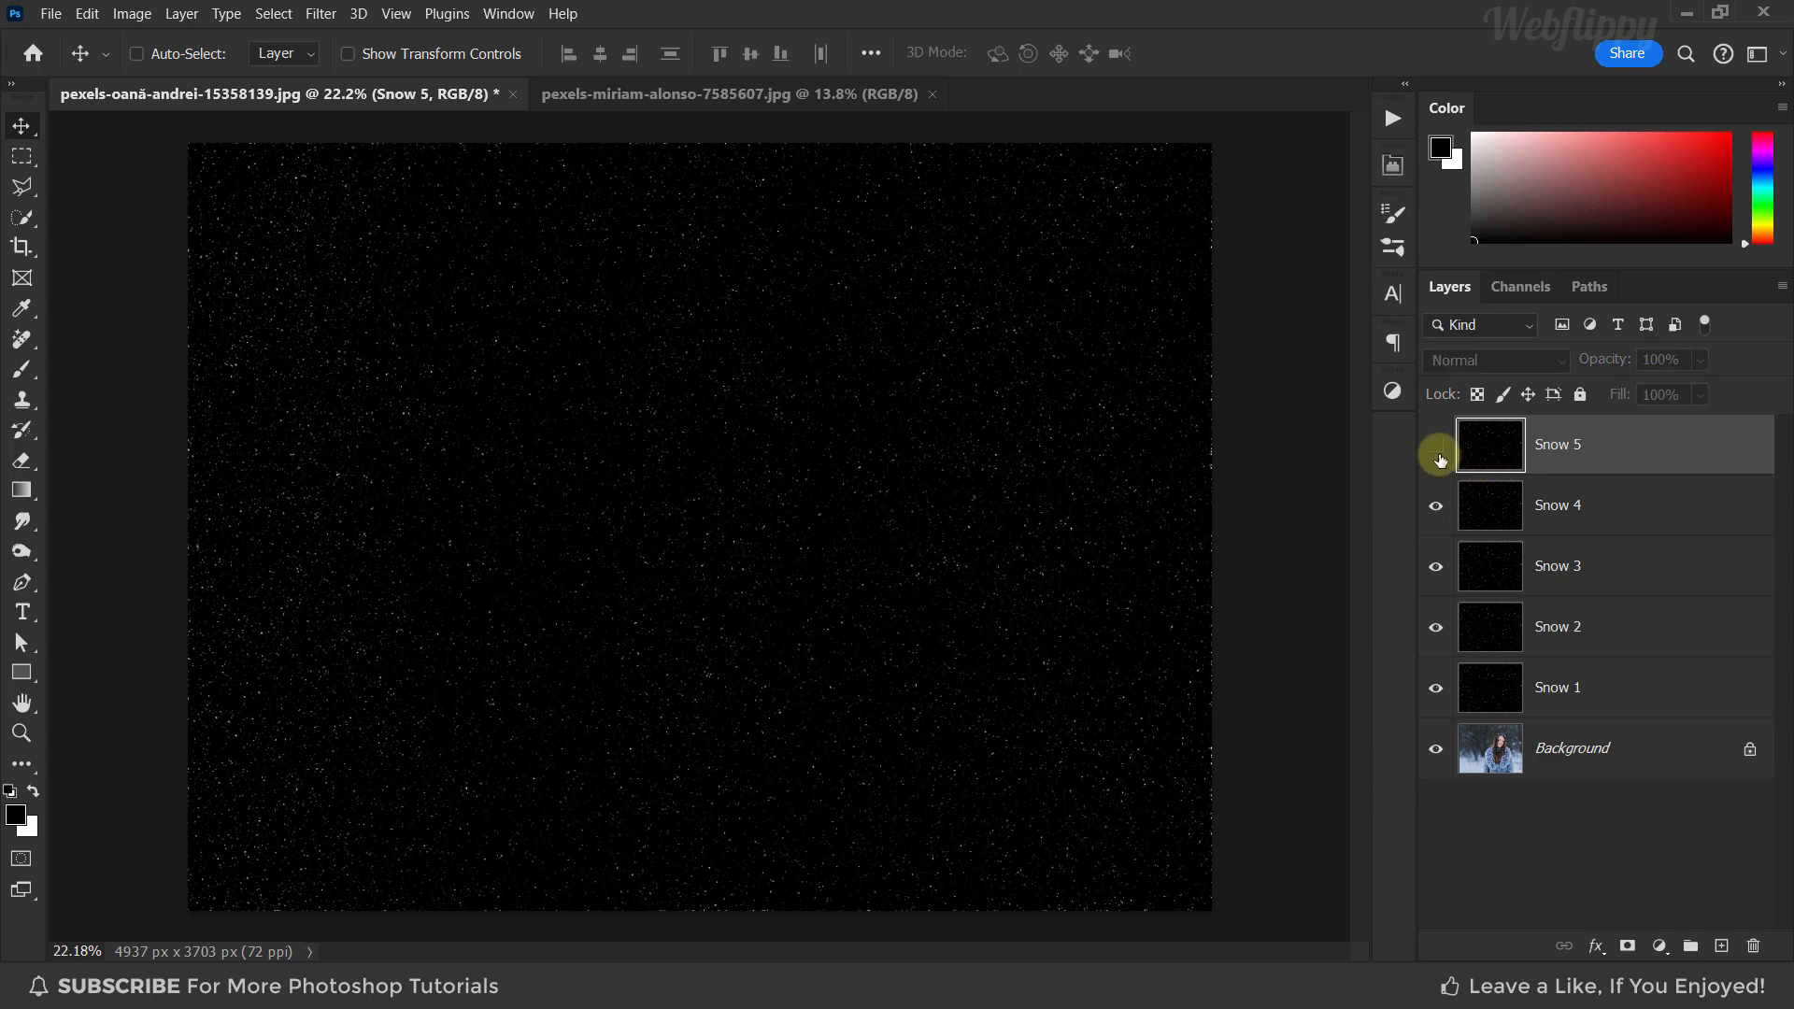
left_click(1436, 508)
left_click(1436, 567)
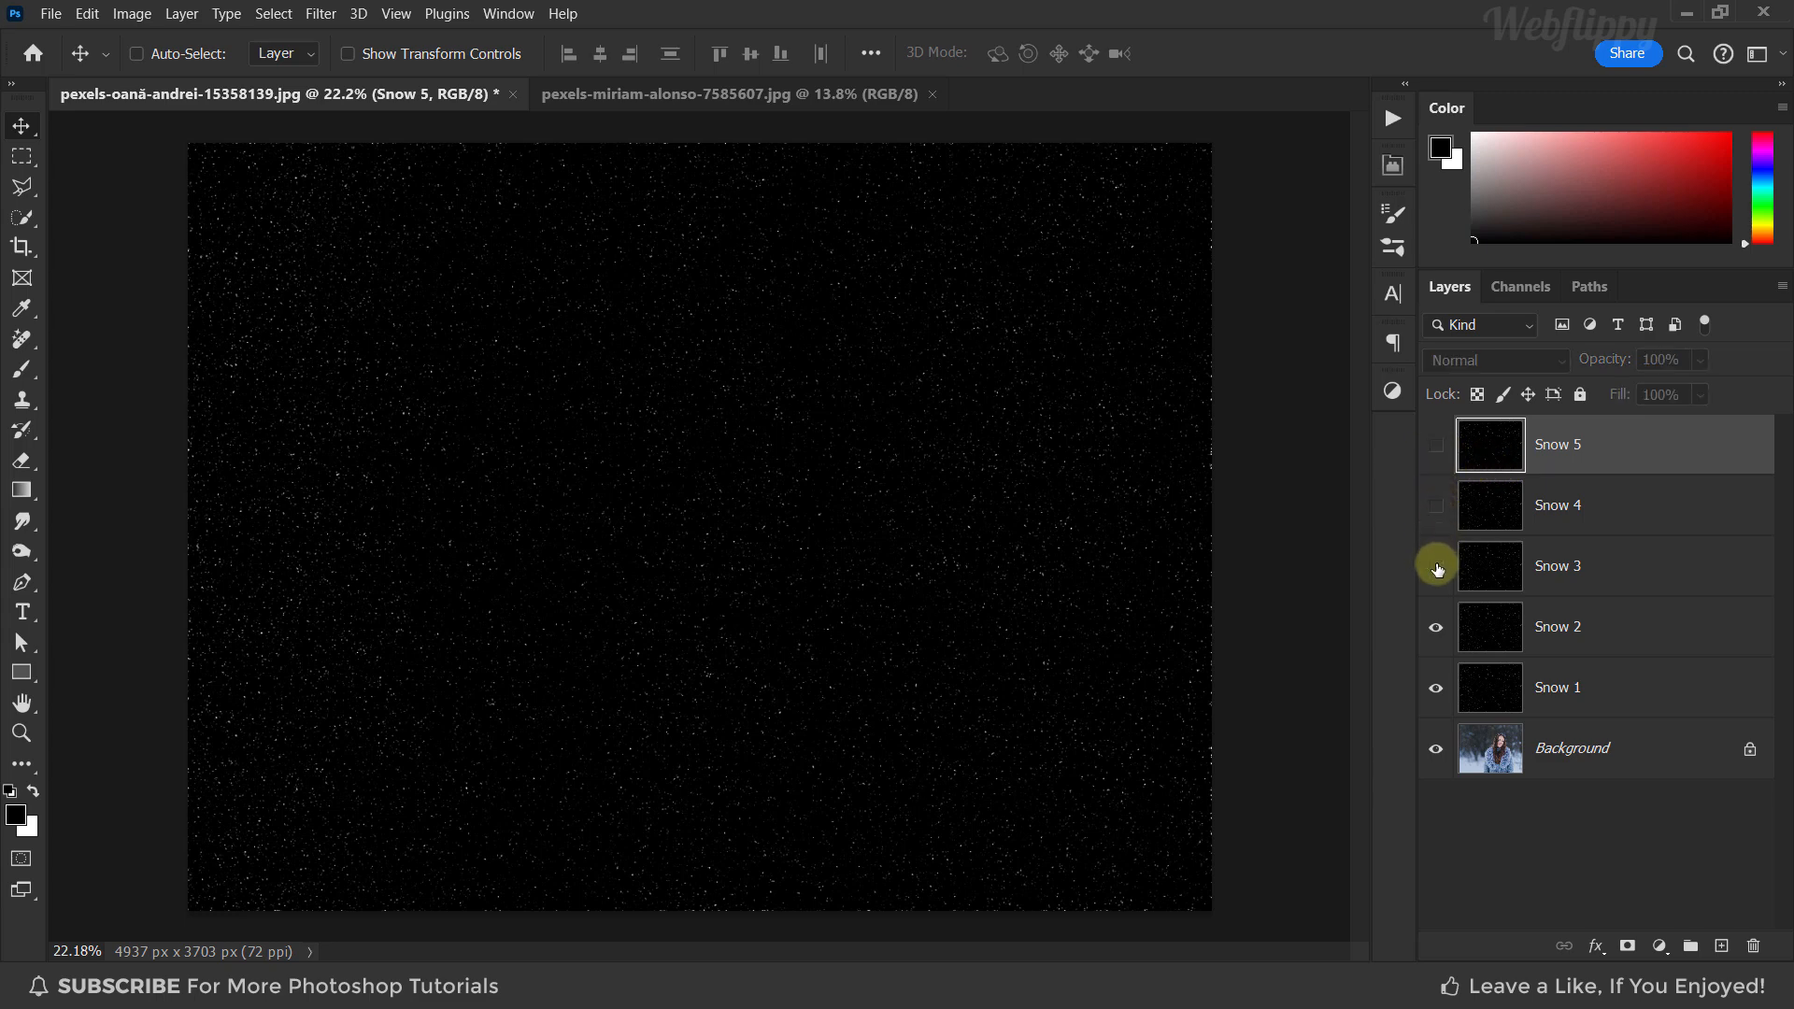
Scale the Snow 2 layer to 200% with Free Transform, keeping the aspect ratio locked
left_click(1570, 626)
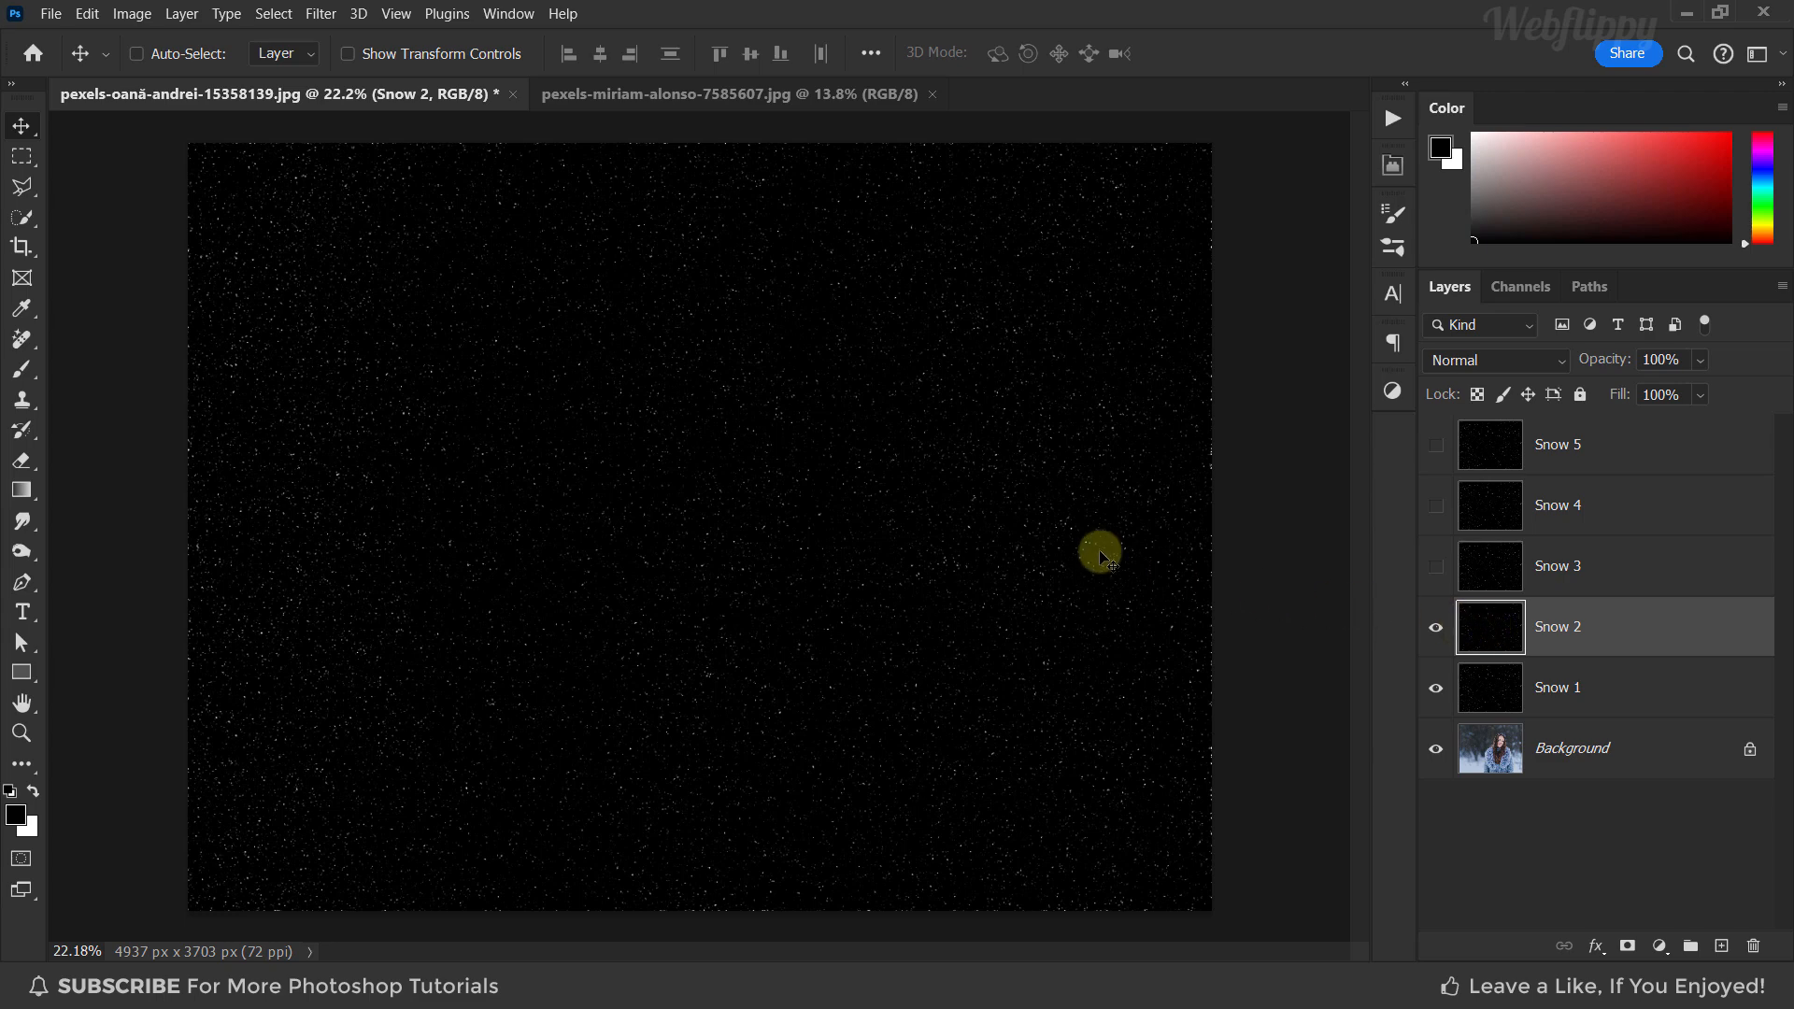
key("ctrl+t")
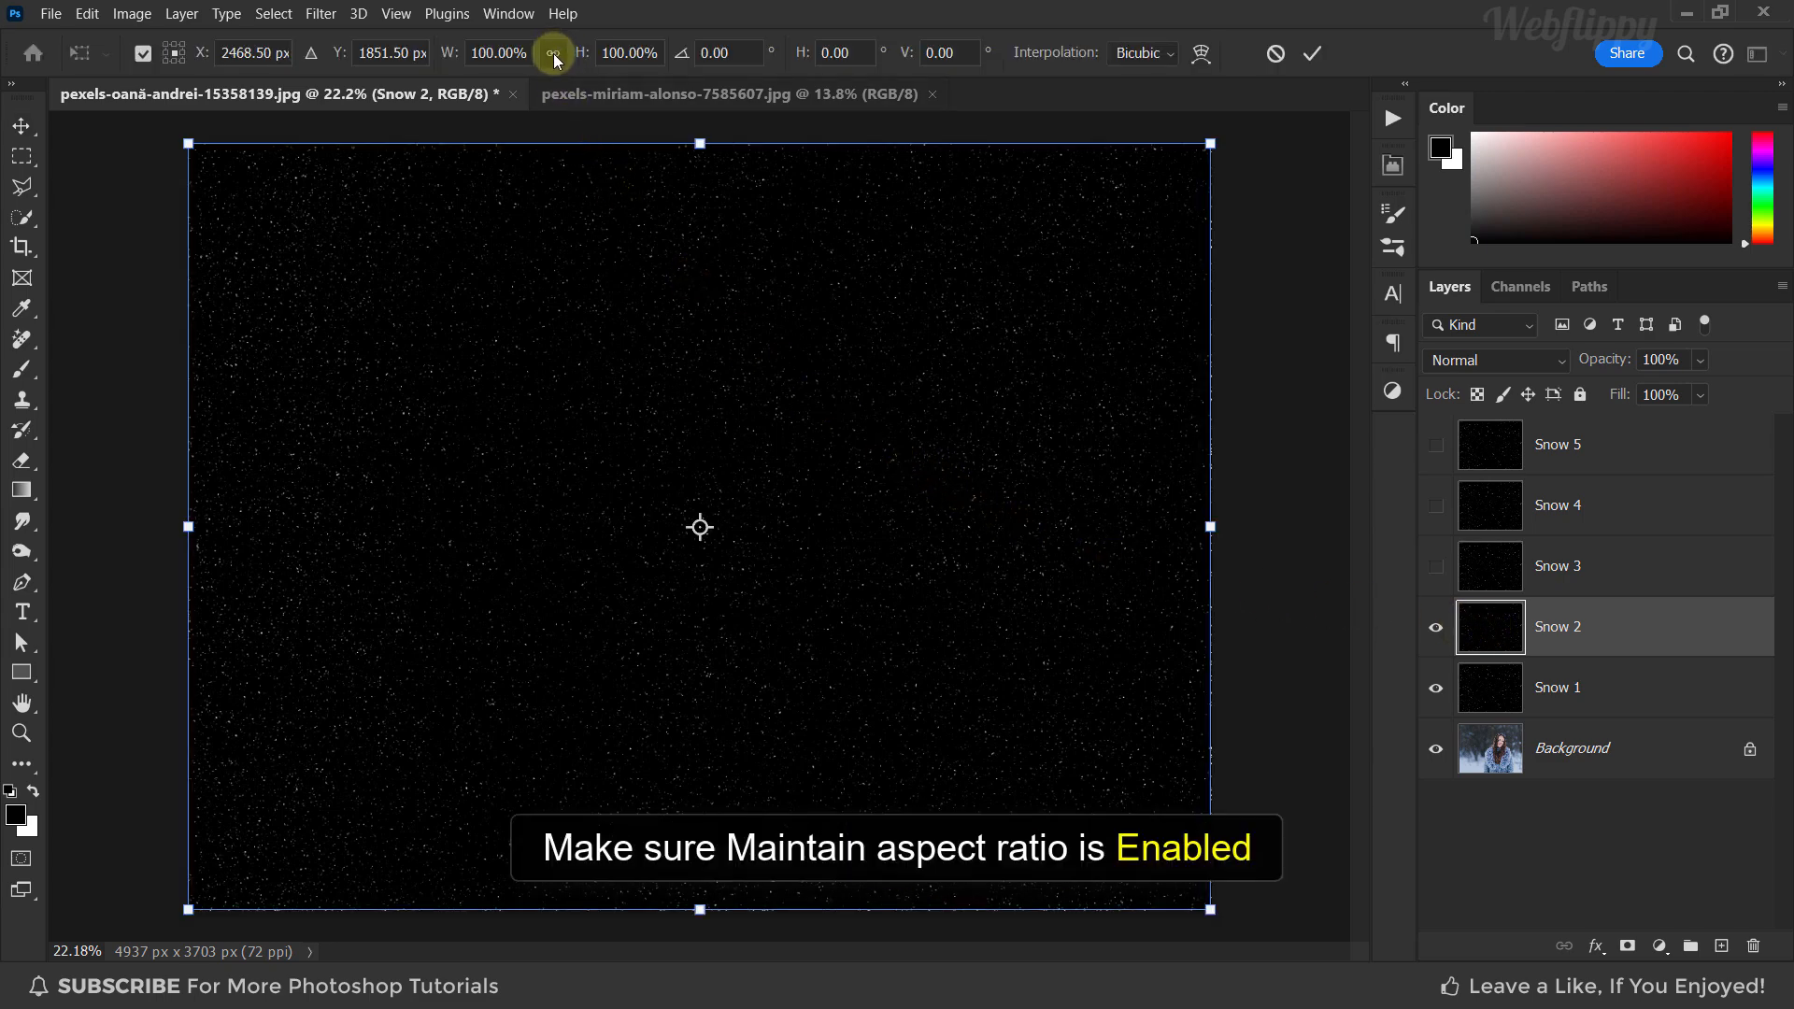
left_click(554, 53)
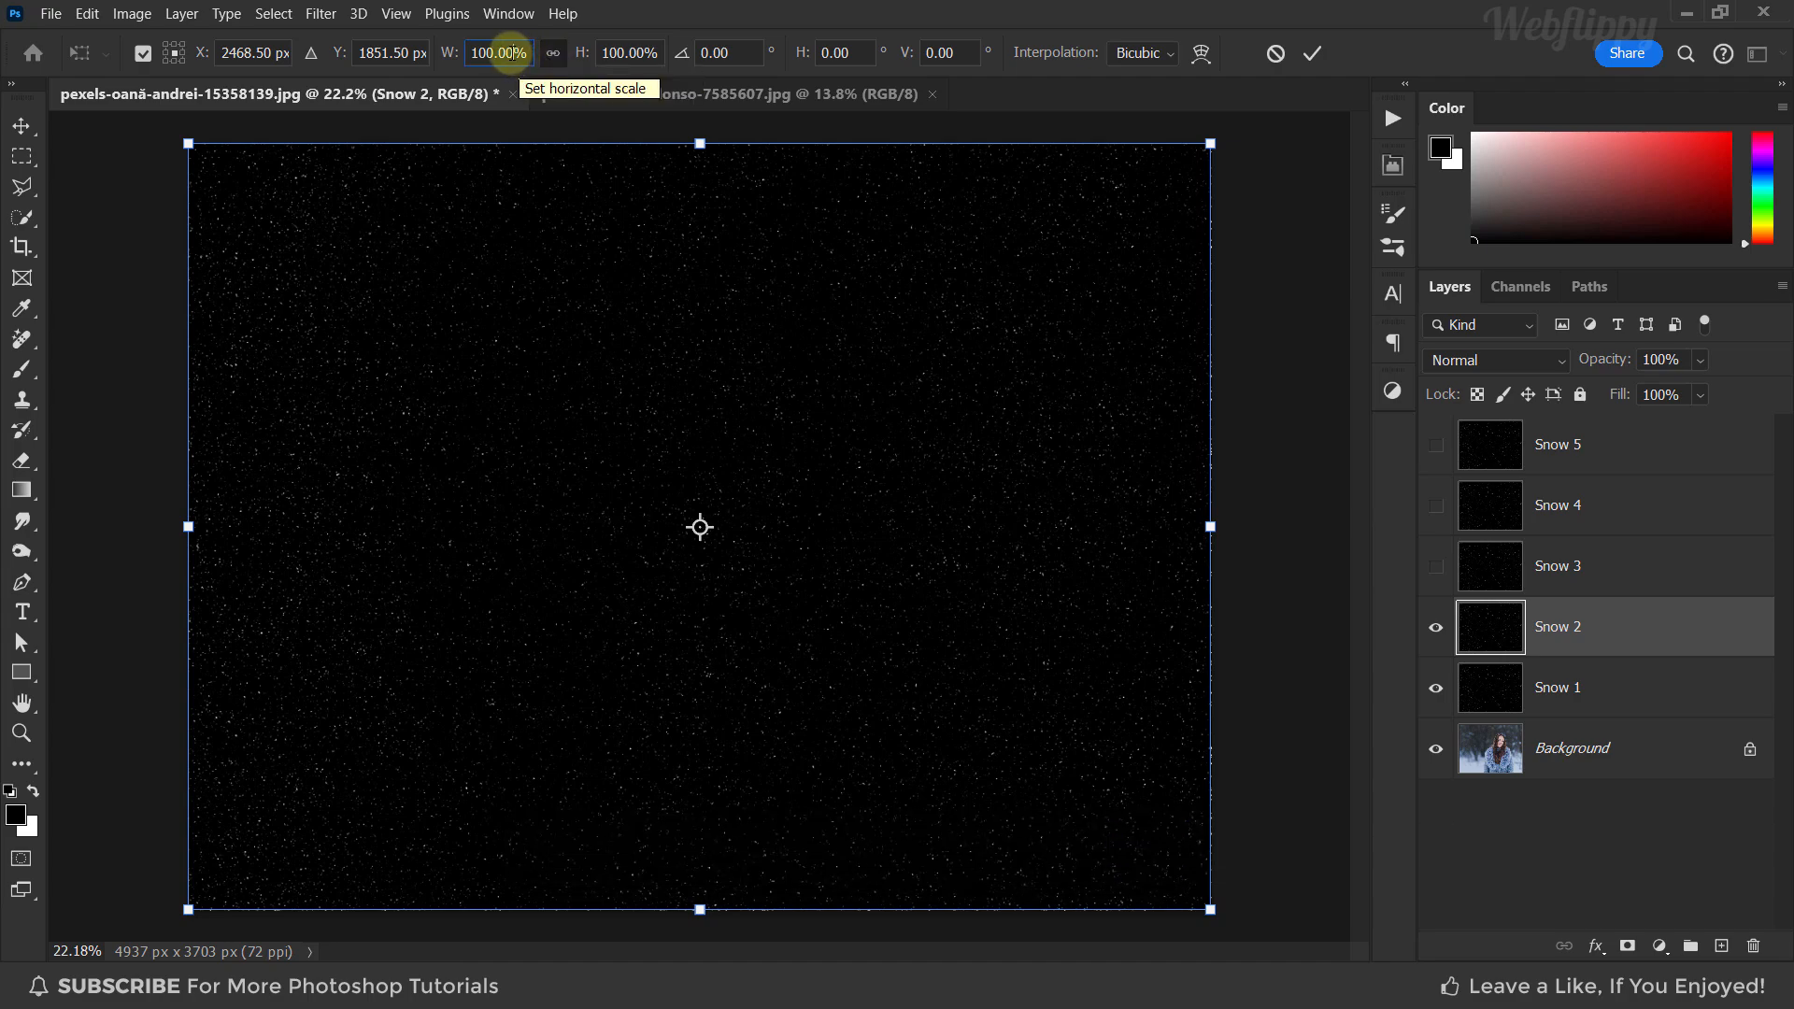
left_click(472, 53)
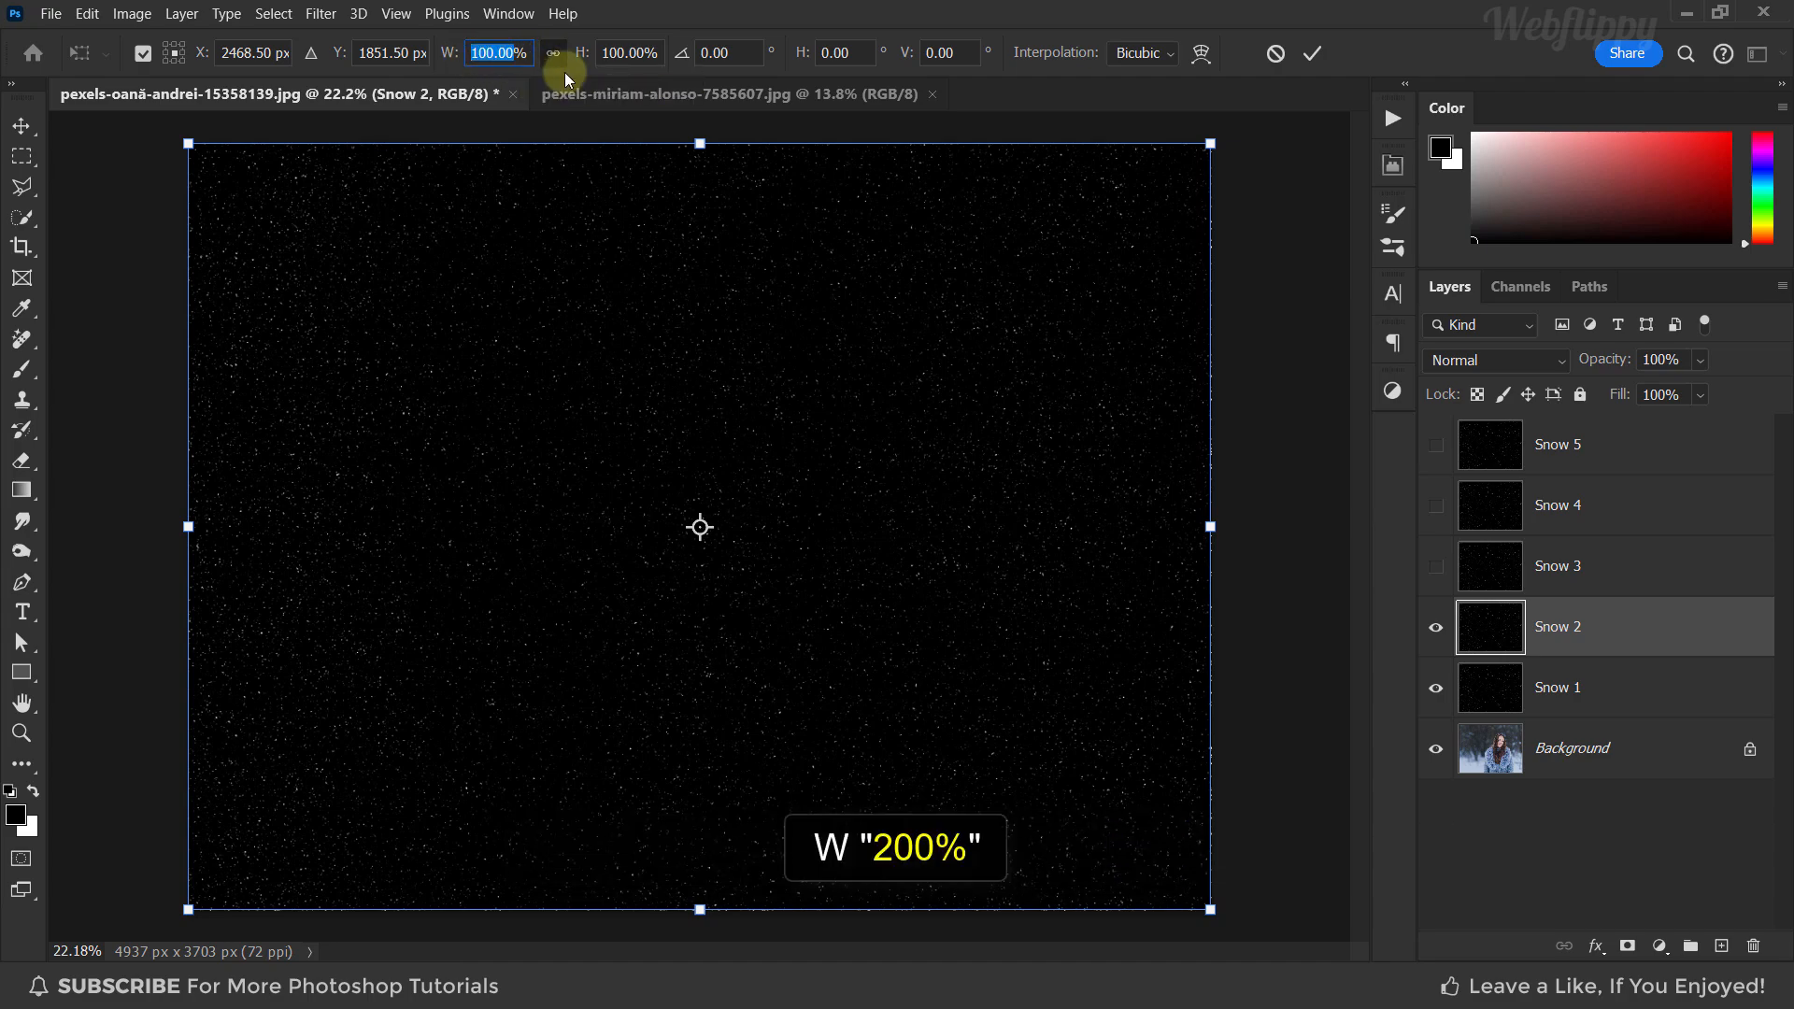
type("200")
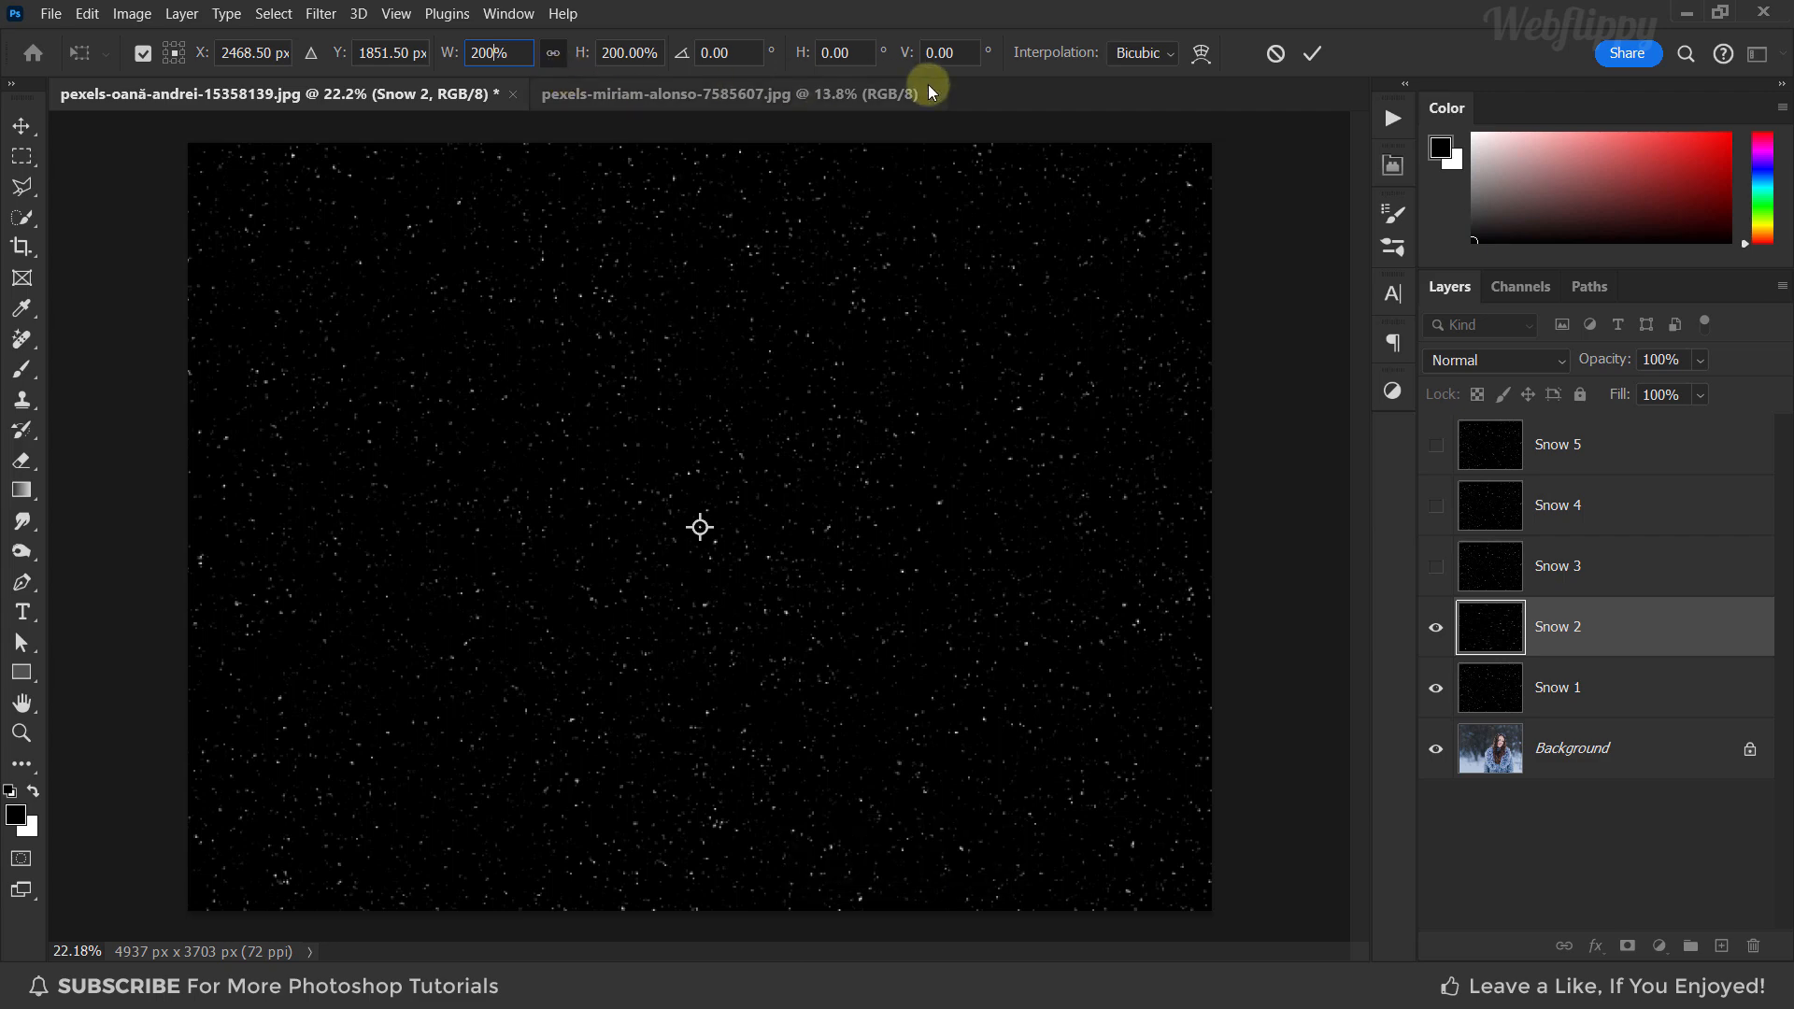
left_click(1306, 53)
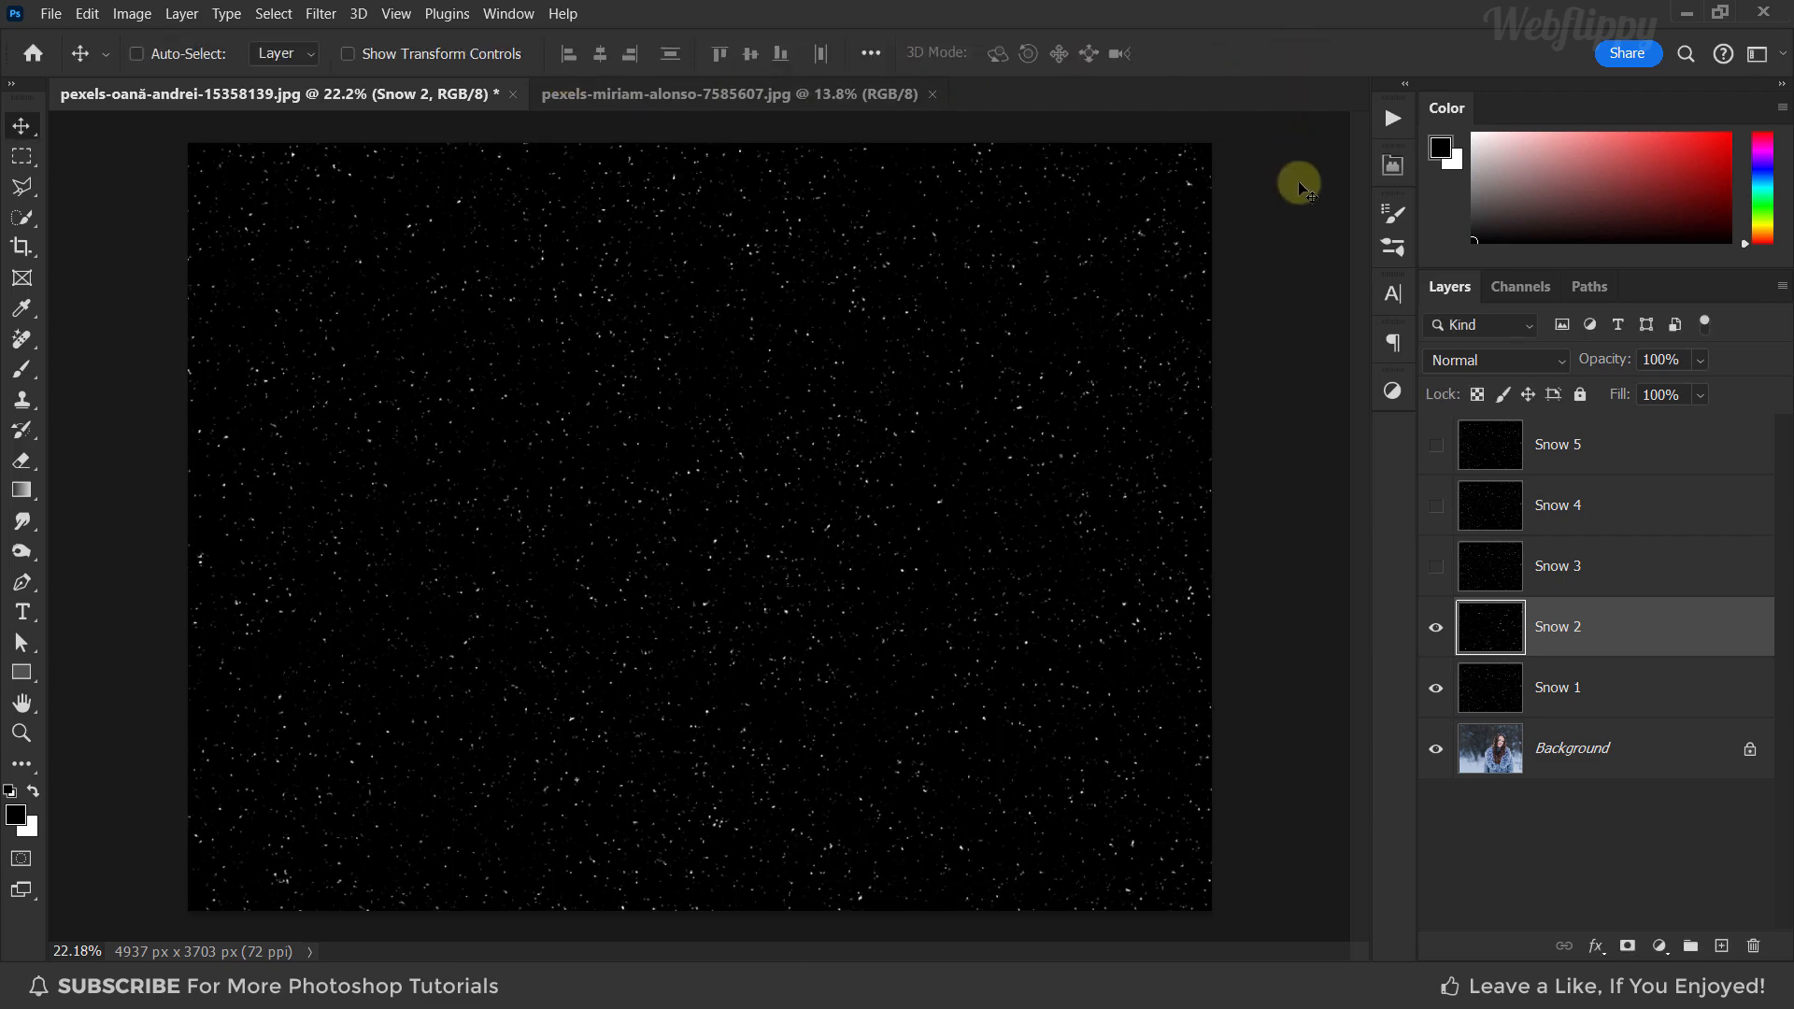
Show the Snow 3 layer and scale it proportionally to 400% with Free Transform
left_click(1434, 568)
left_click(1500, 568)
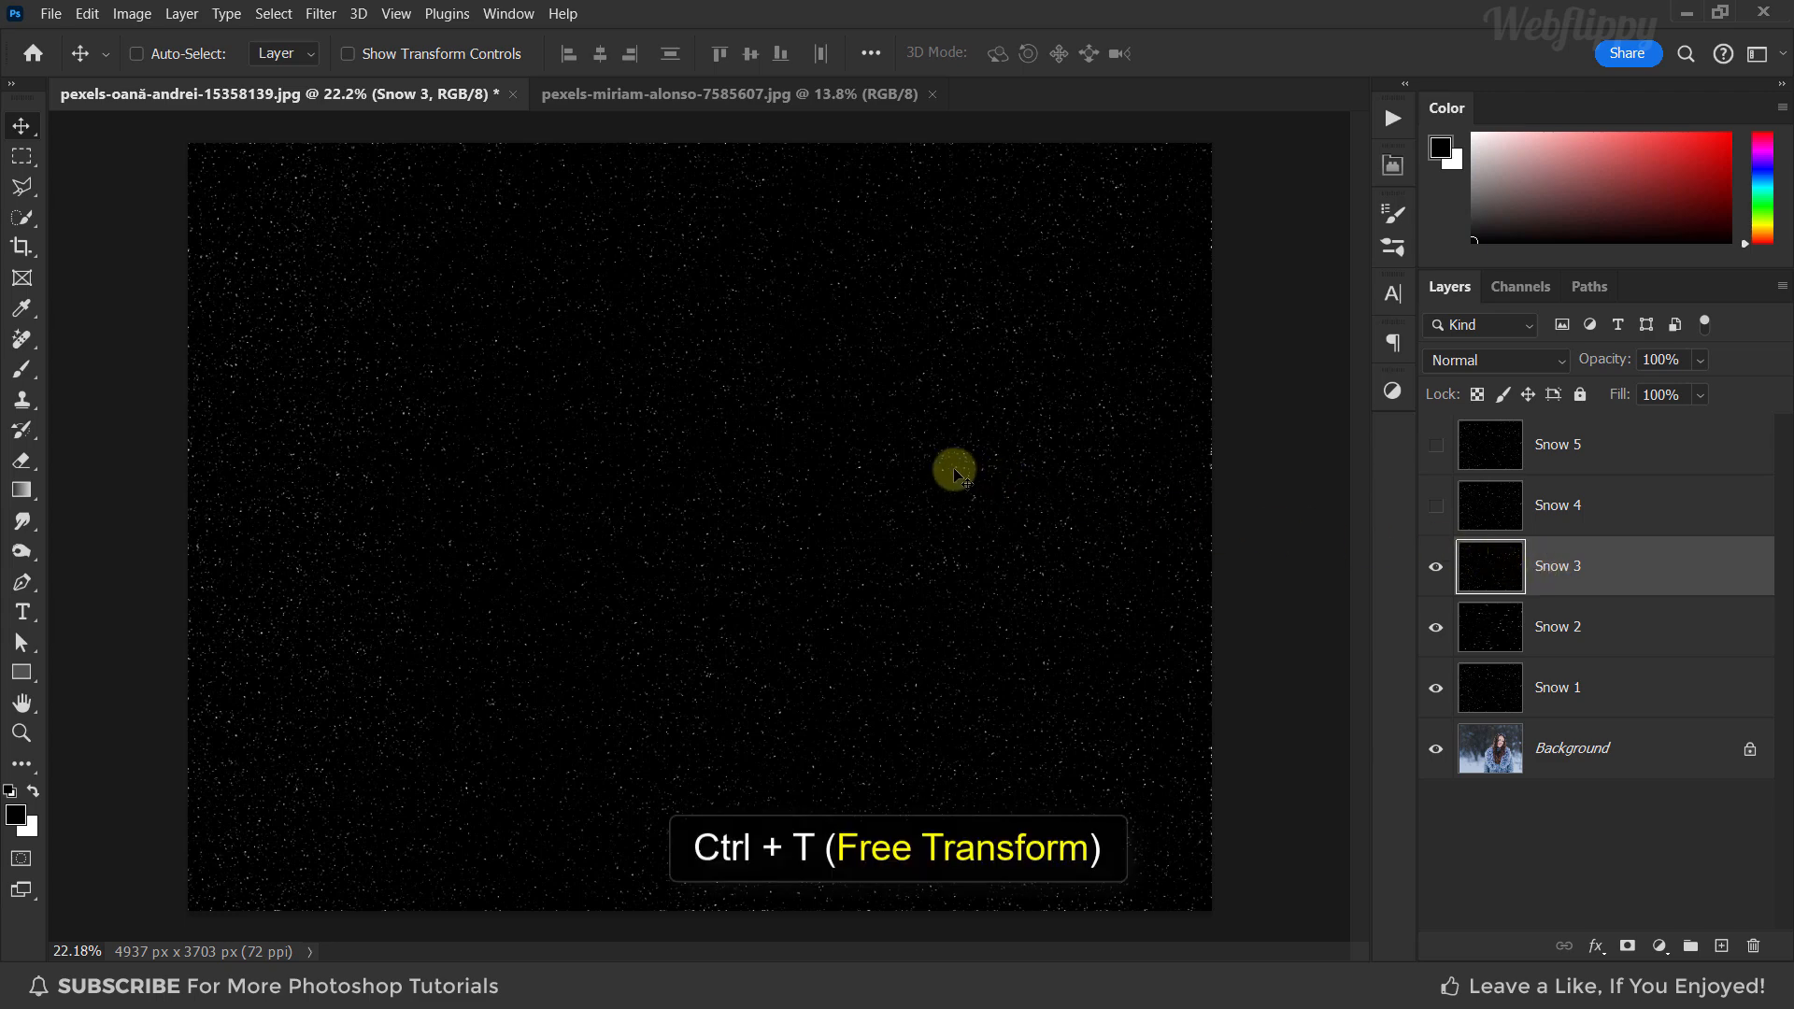
key("ctrl+t")
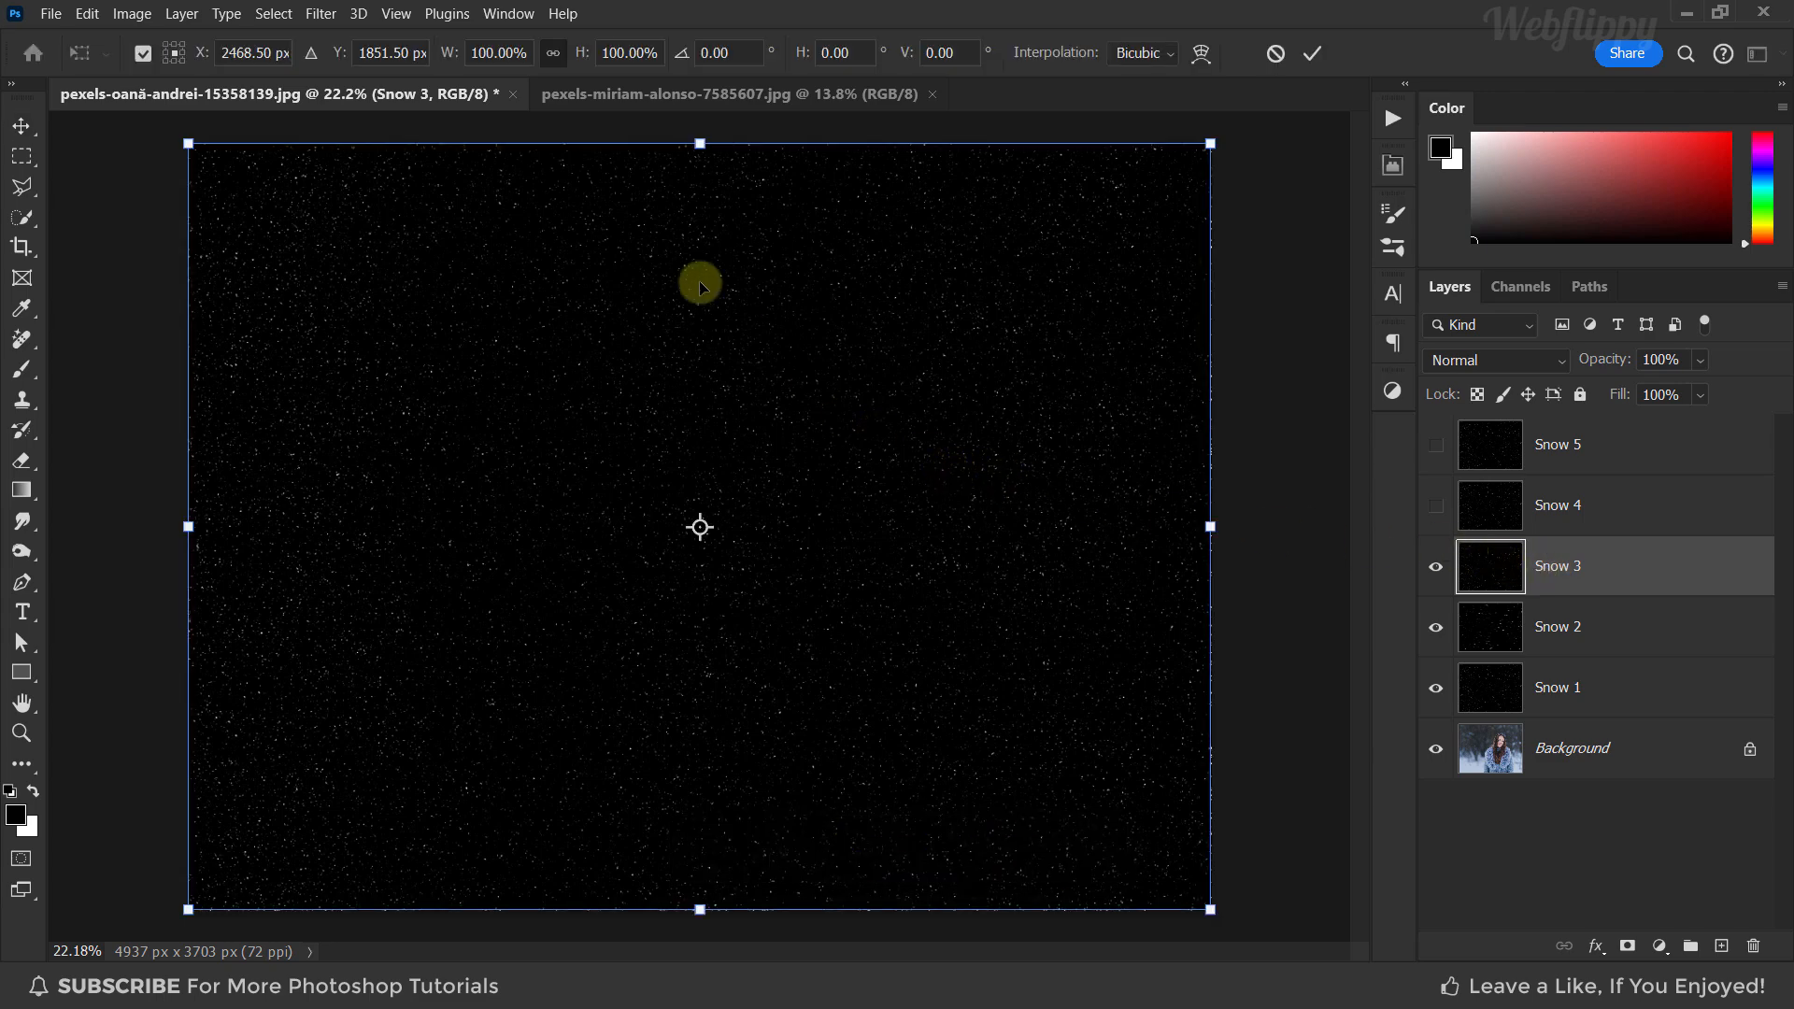
left_click(498, 52)
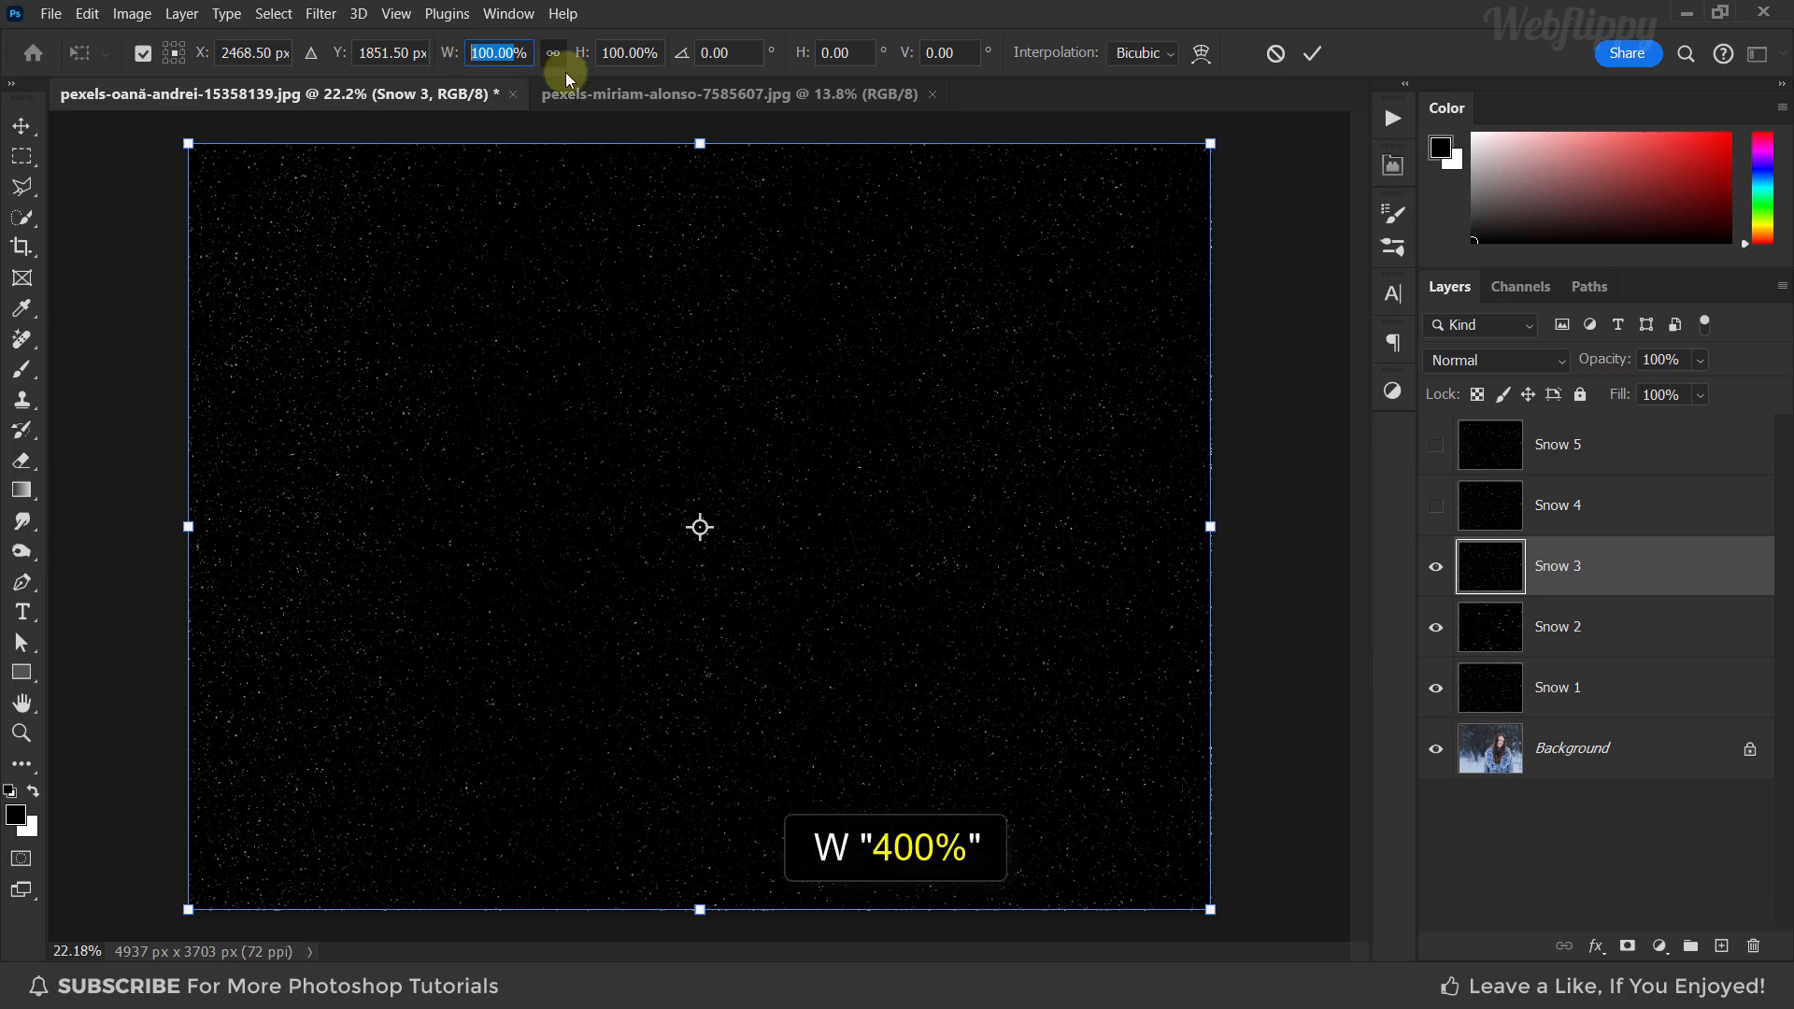
type("400")
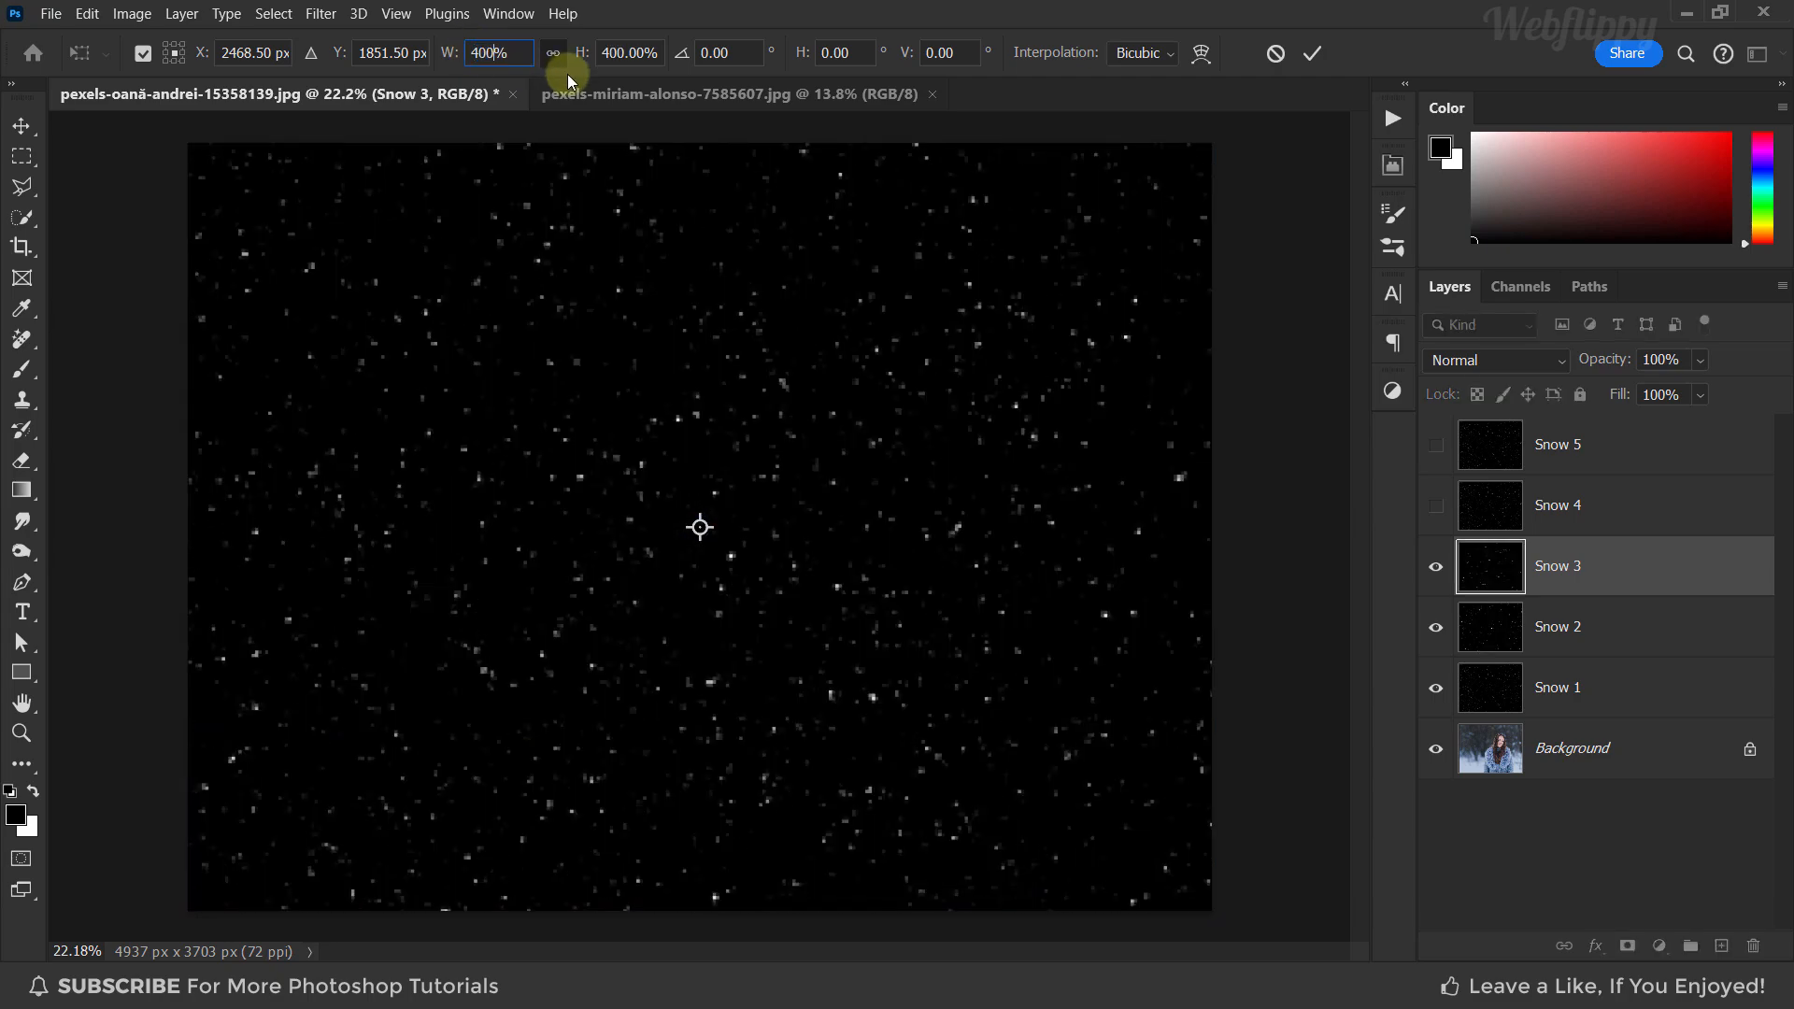
left_click(1314, 53)
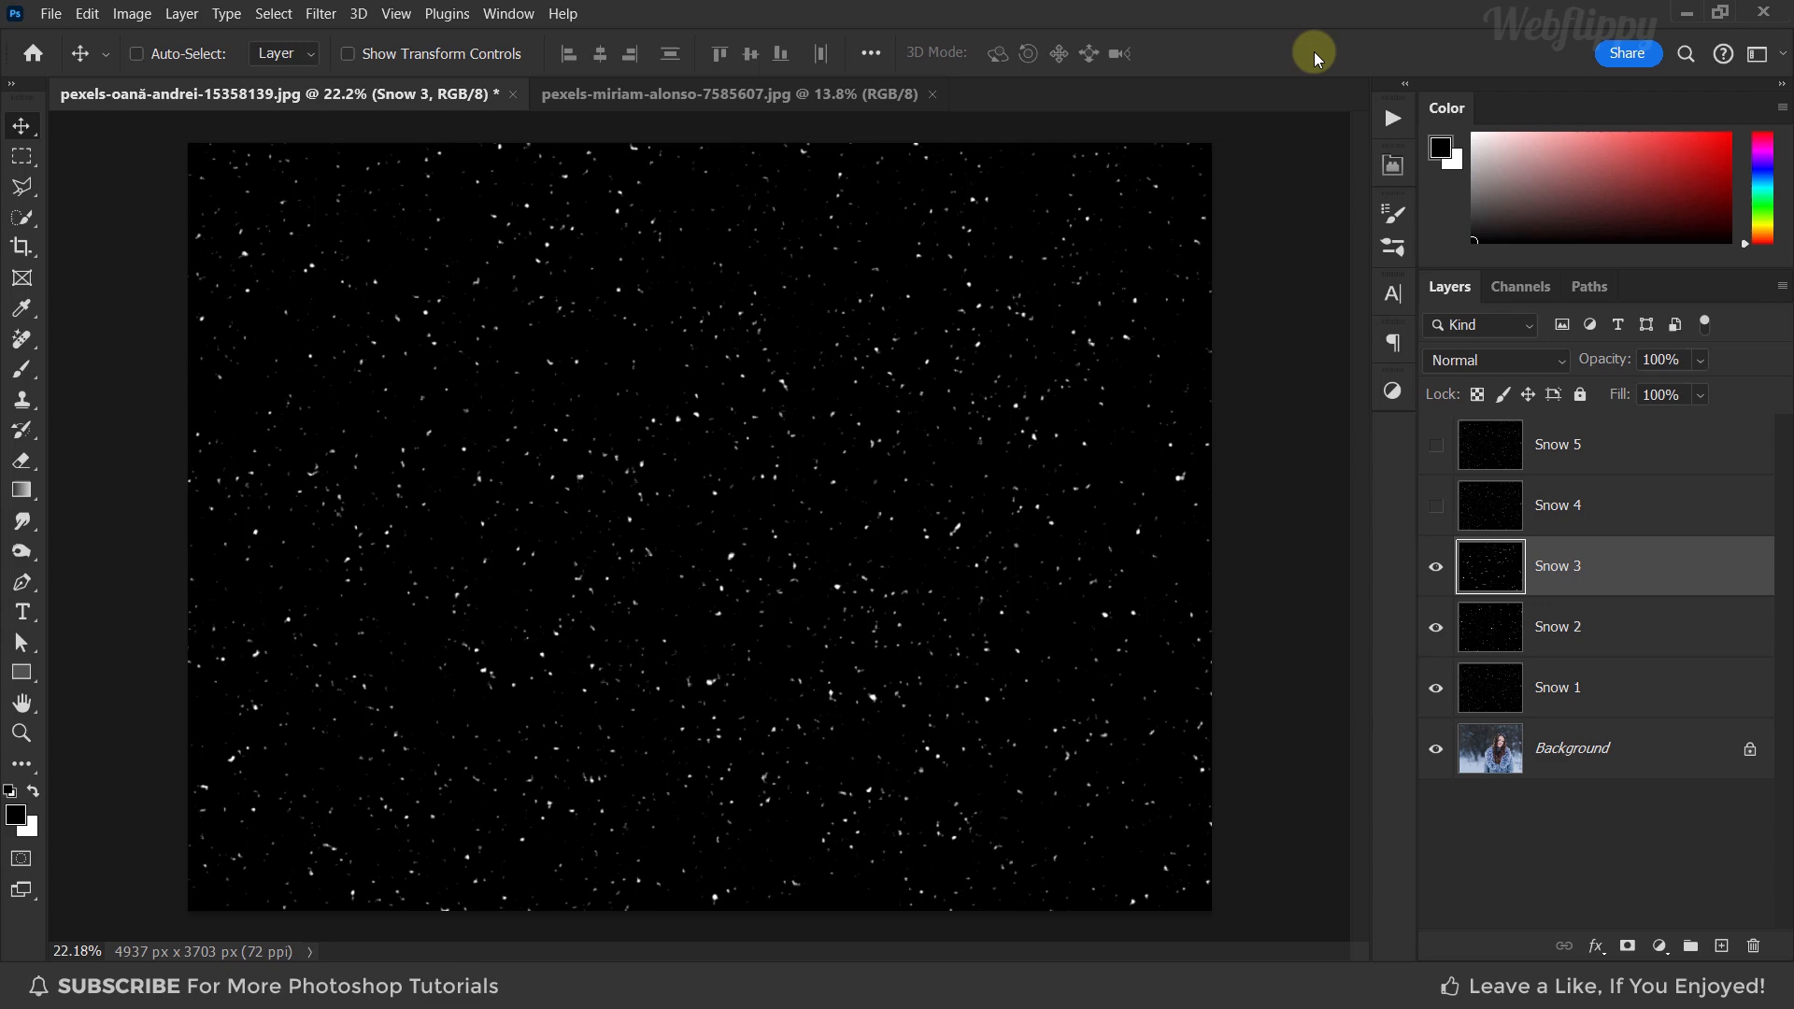
Show the Snow 4 layer and scale it proportionally to 800% with Free Transform
left_click(1436, 506)
left_click(1496, 508)
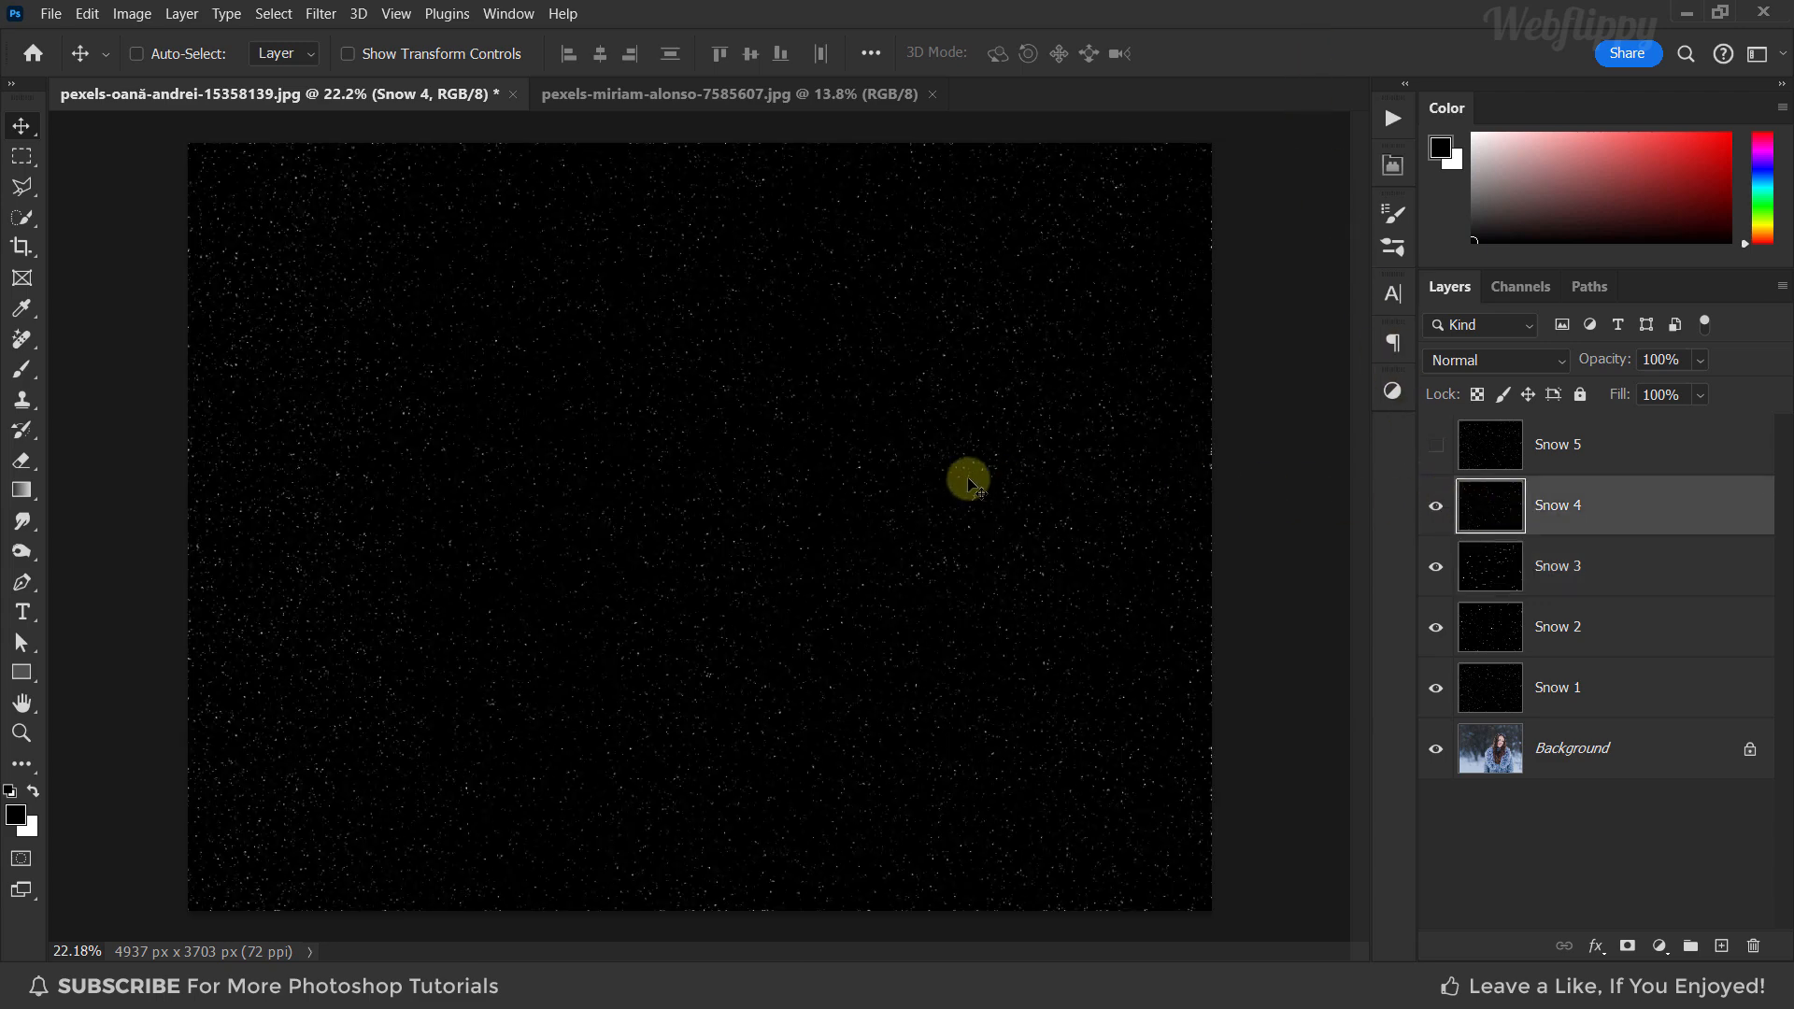
key("ctrl+t")
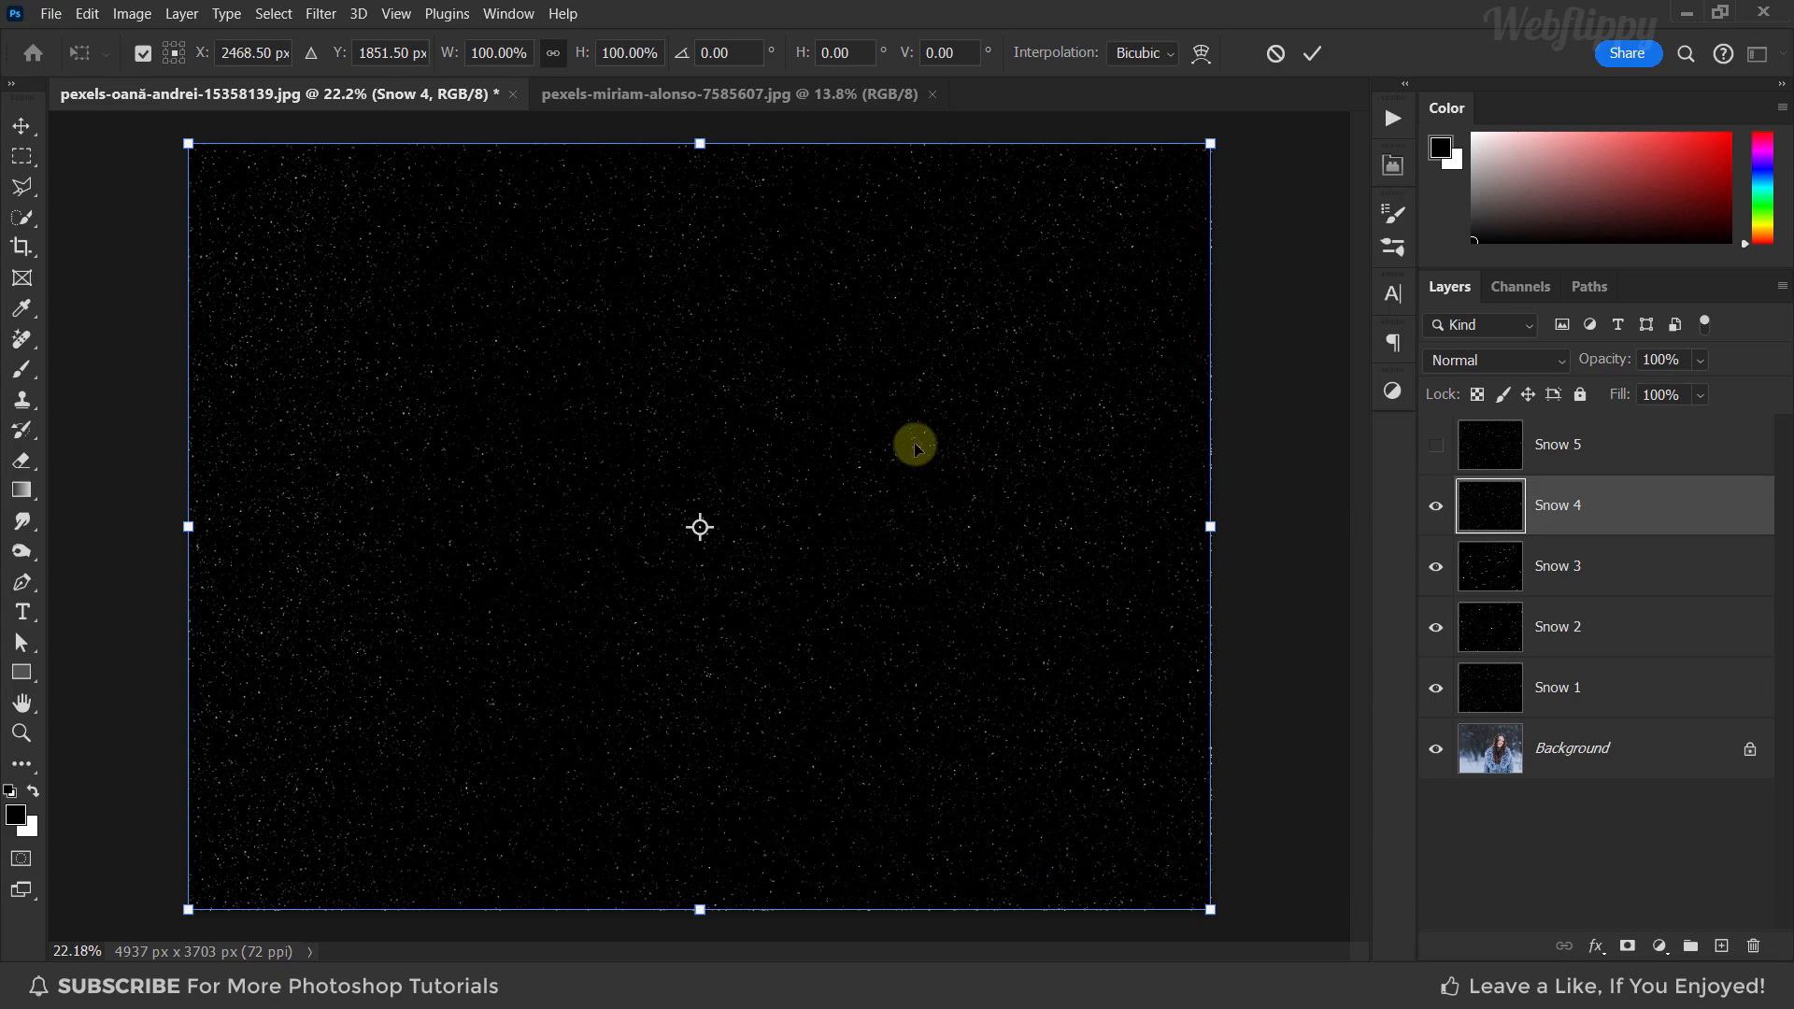
left_click(470, 52)
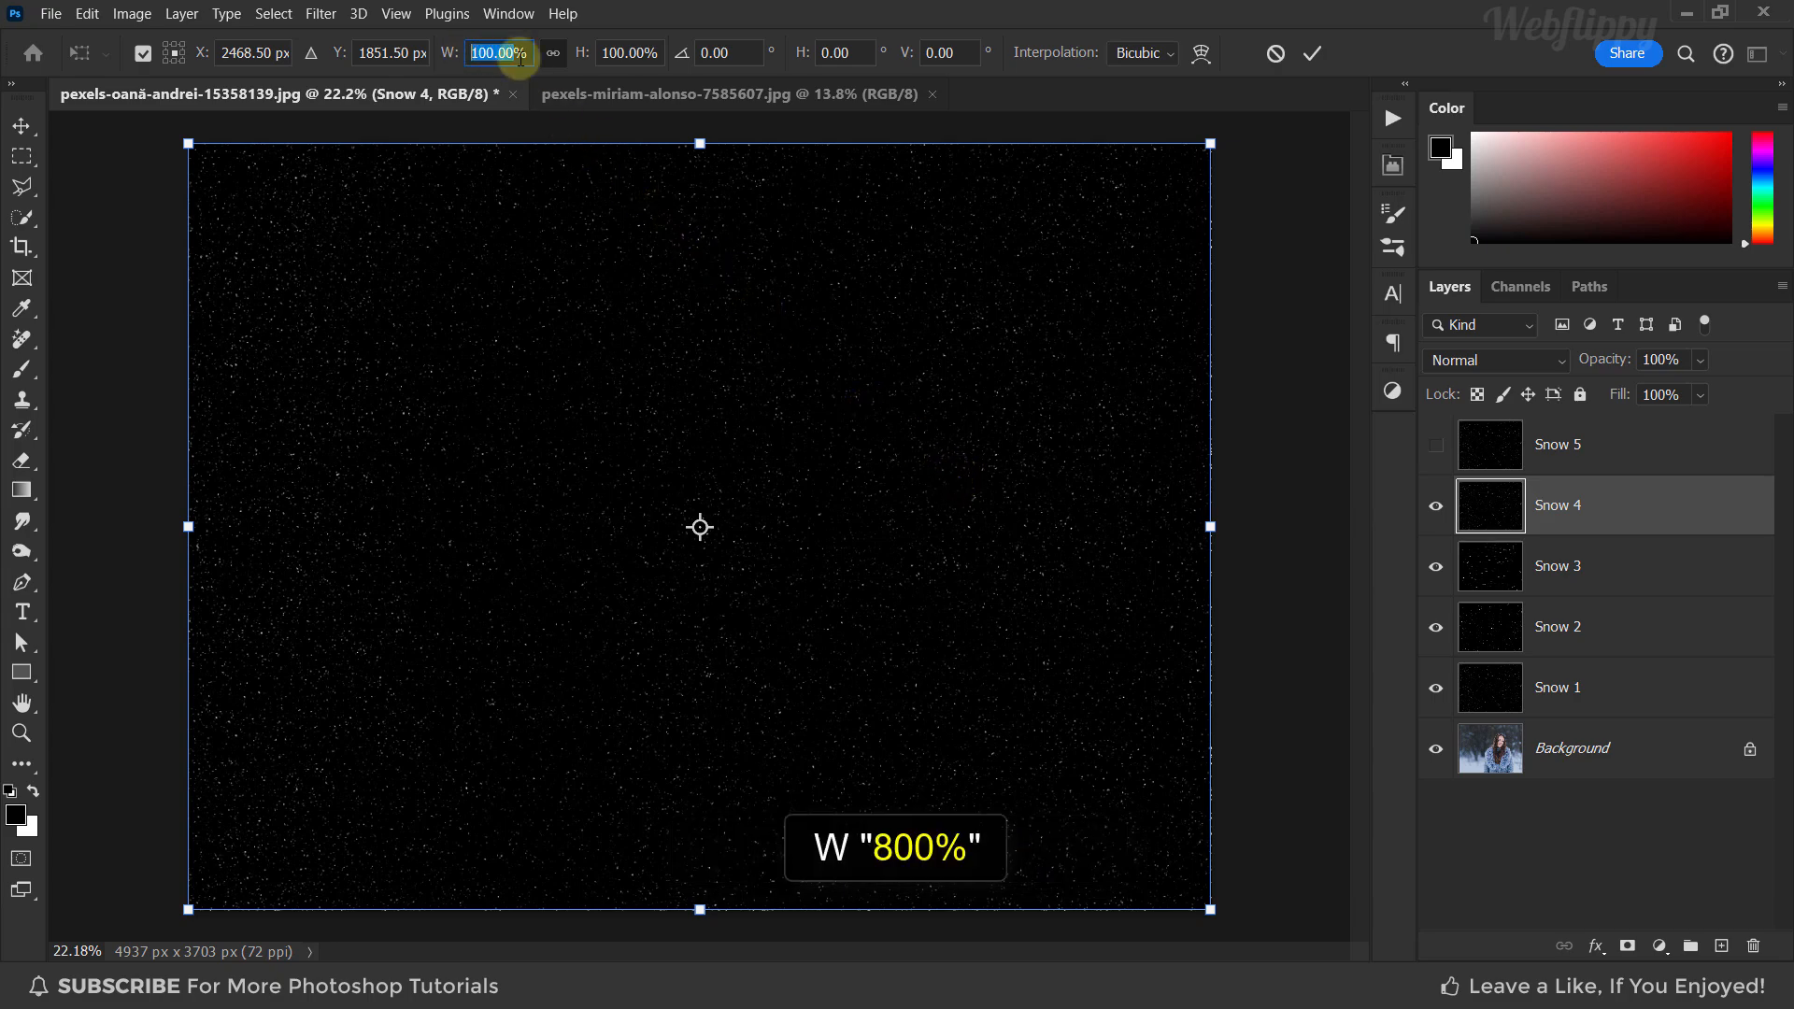
type("800")
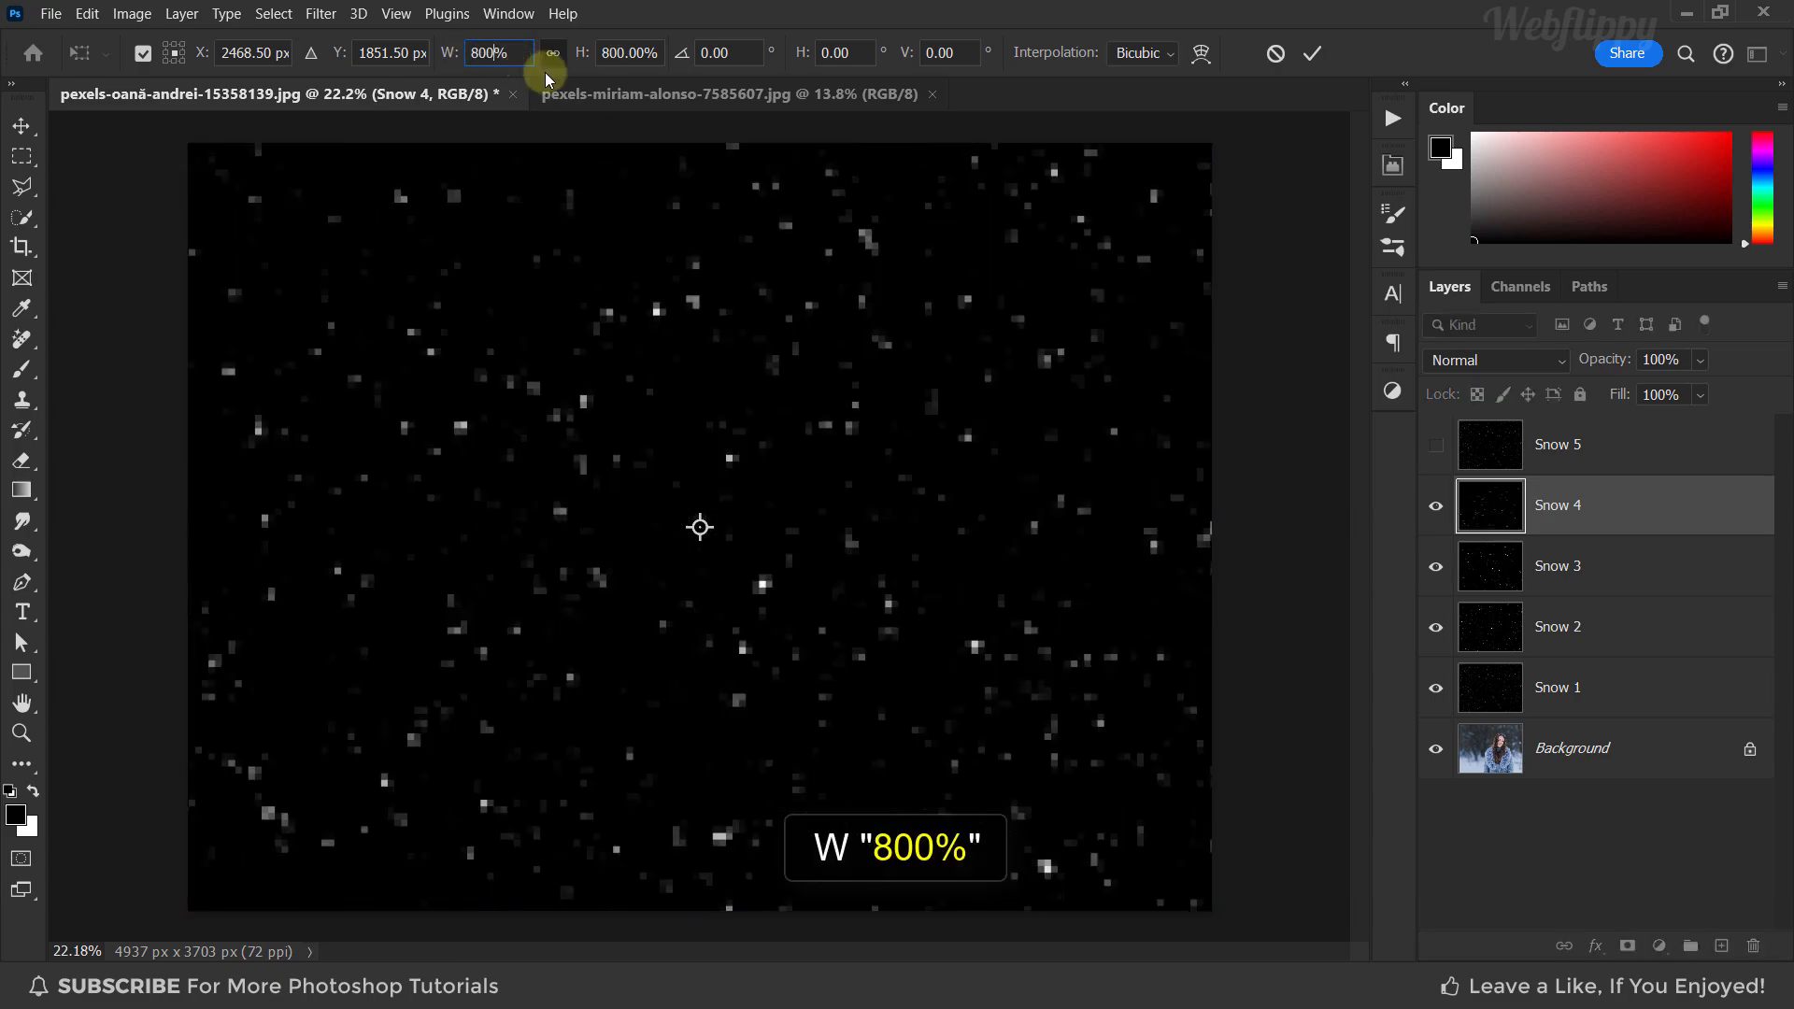
left_click(1315, 57)
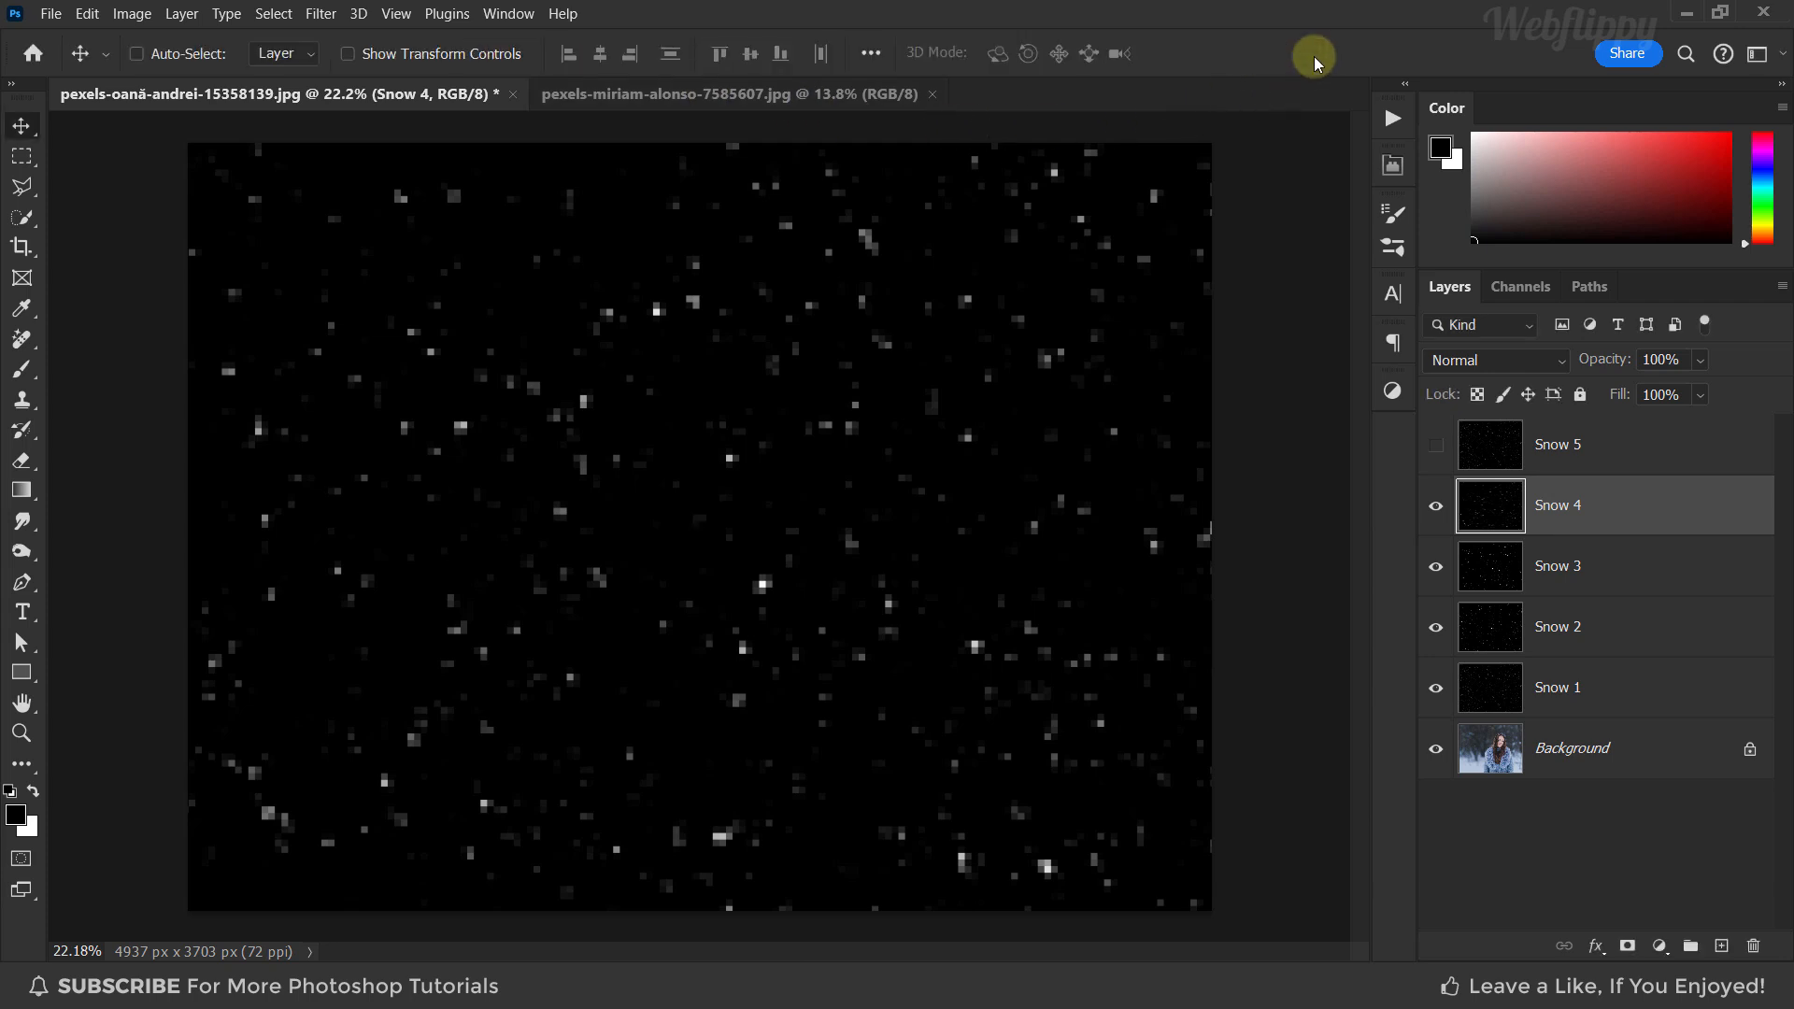
Show the Snow 5 layer and scale it proportionally to 1200% with Free Transform
left_click(1436, 446)
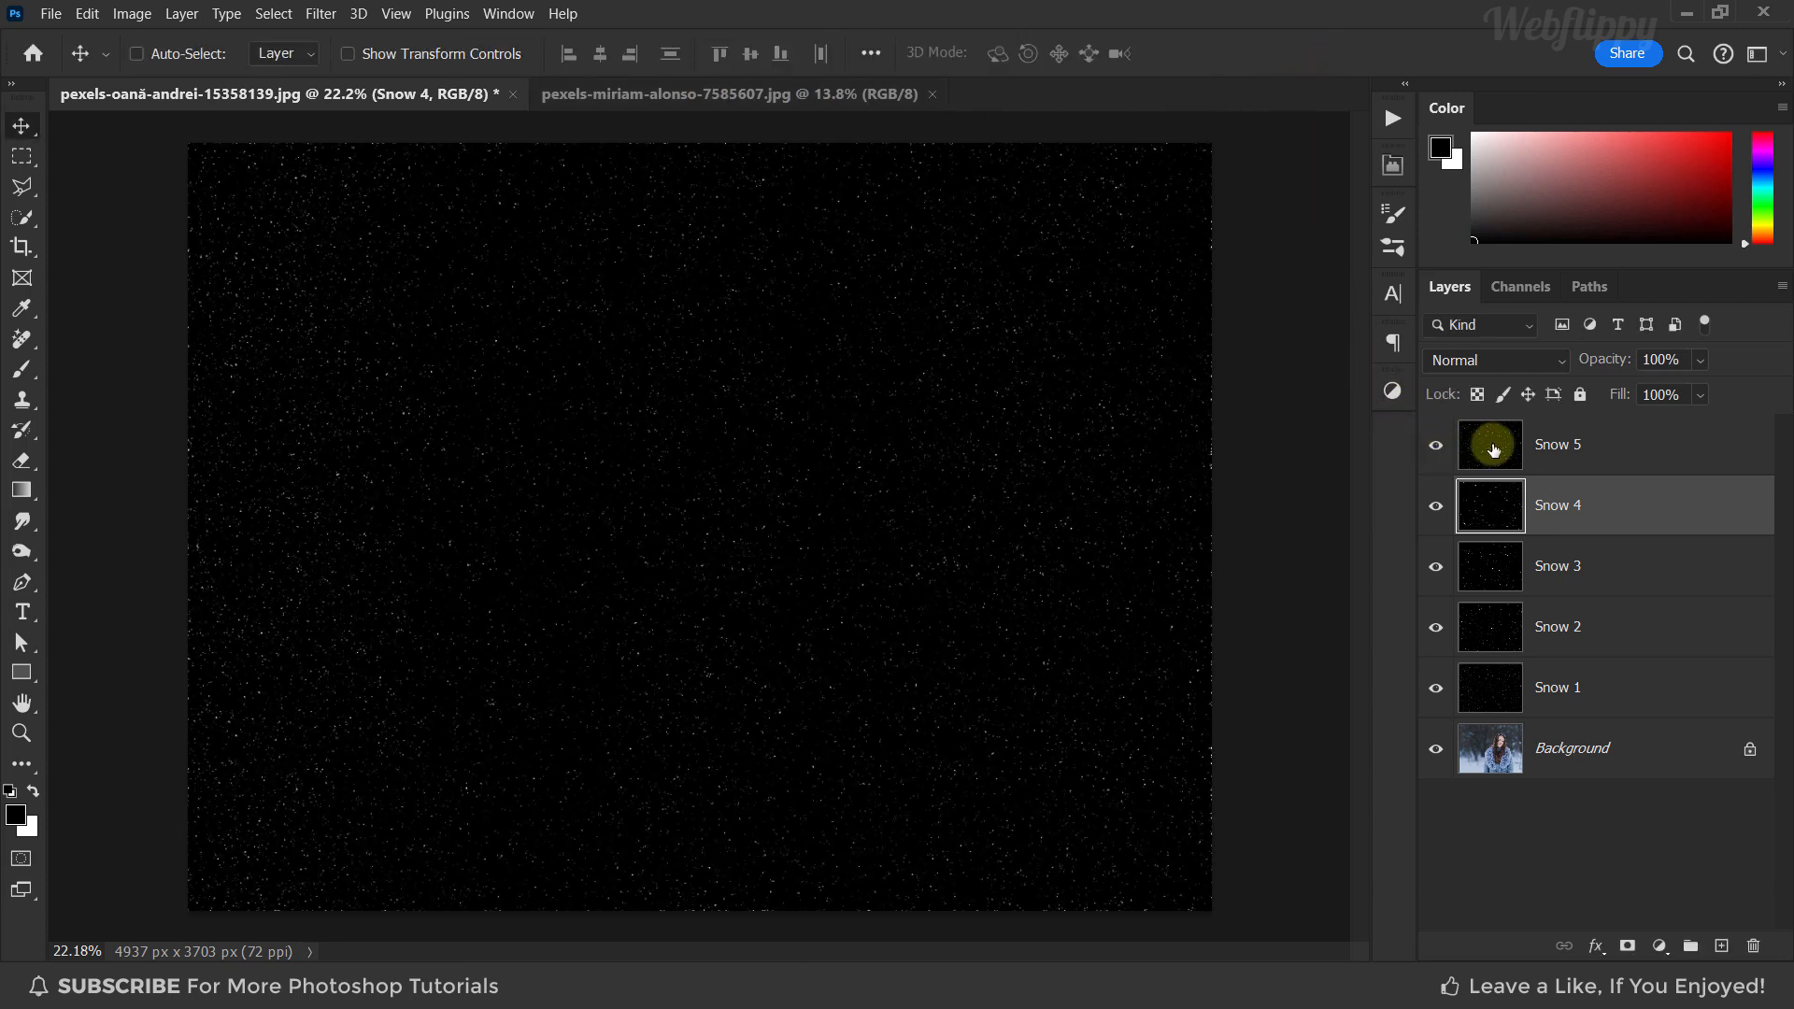
left_click(1555, 445)
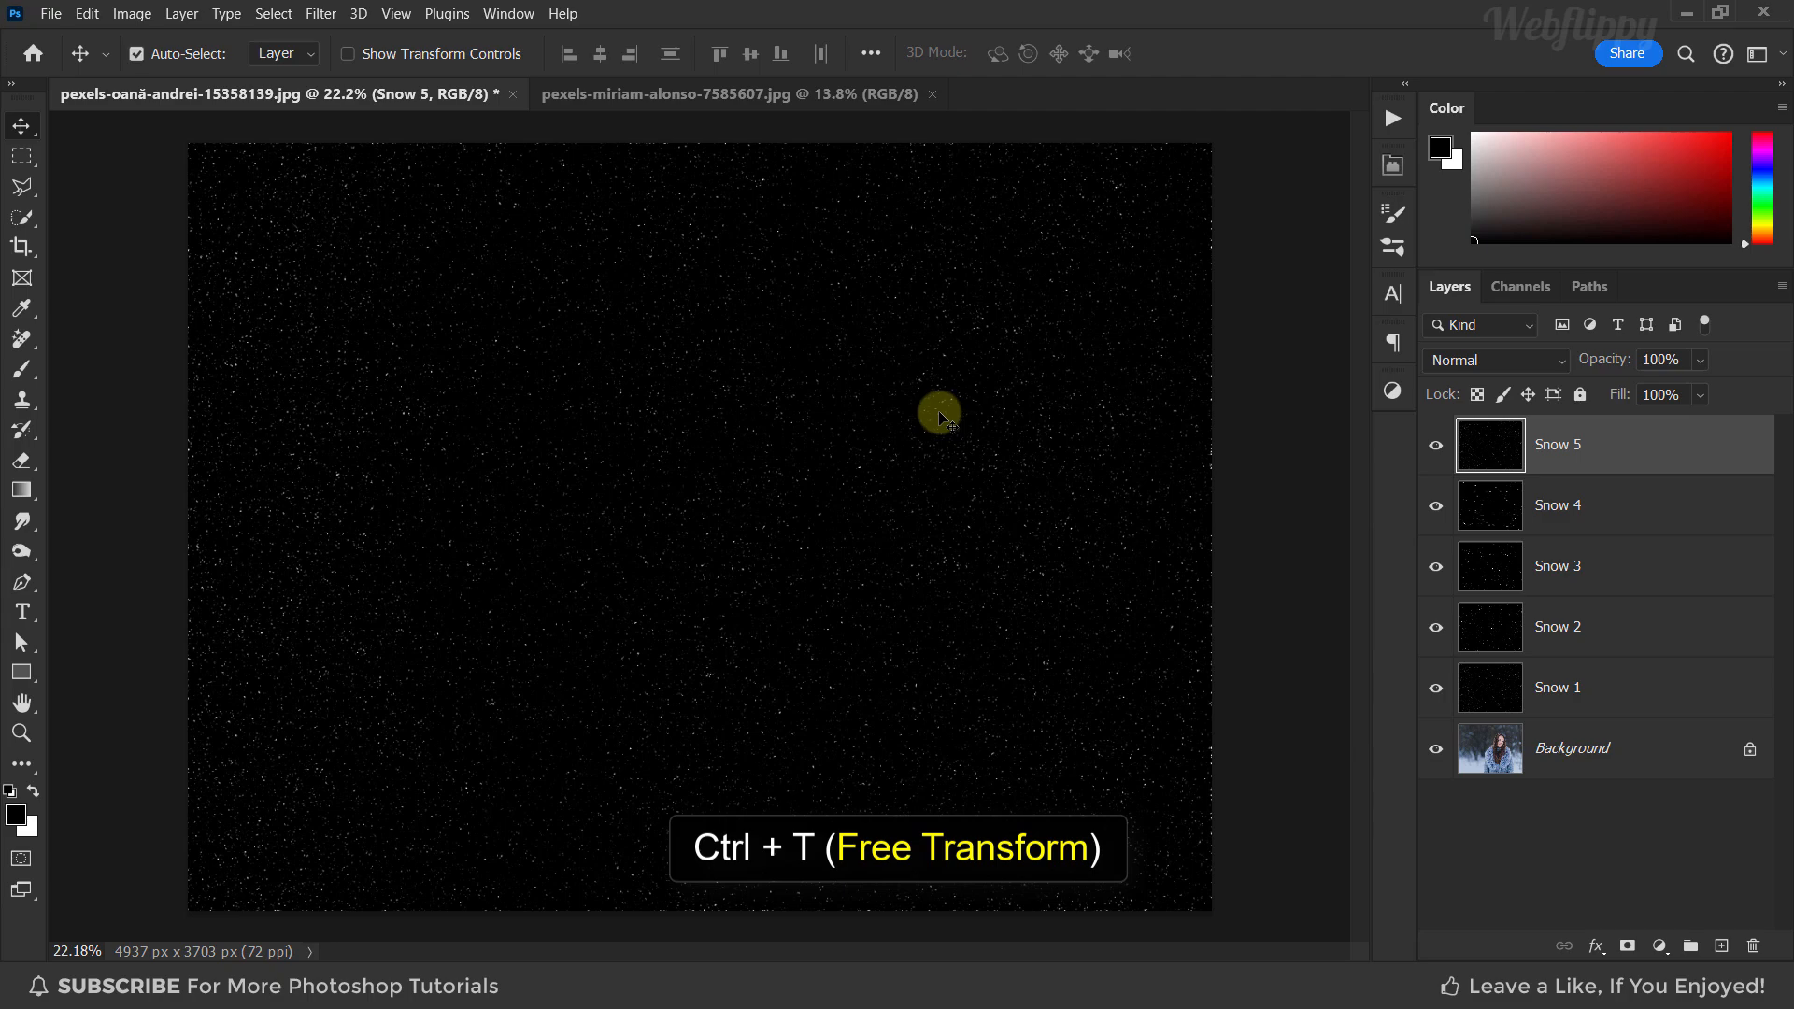
key("ctrl+t")
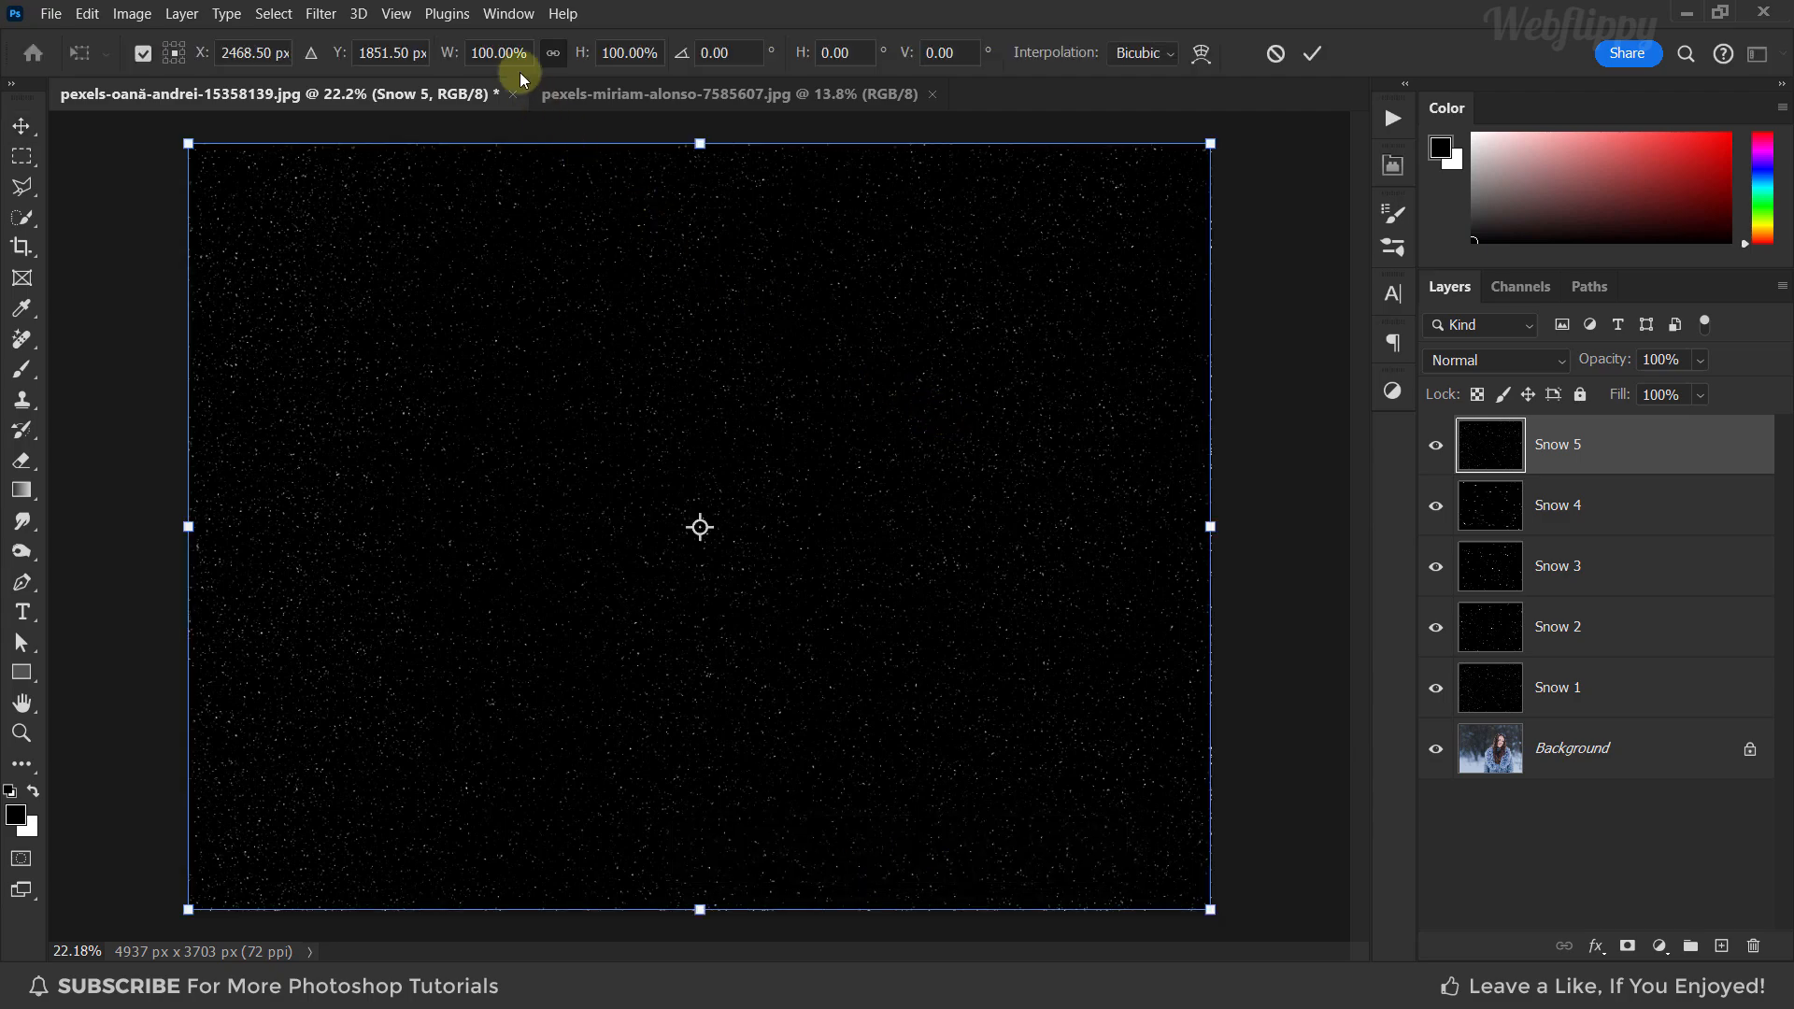
left_click(498, 54)
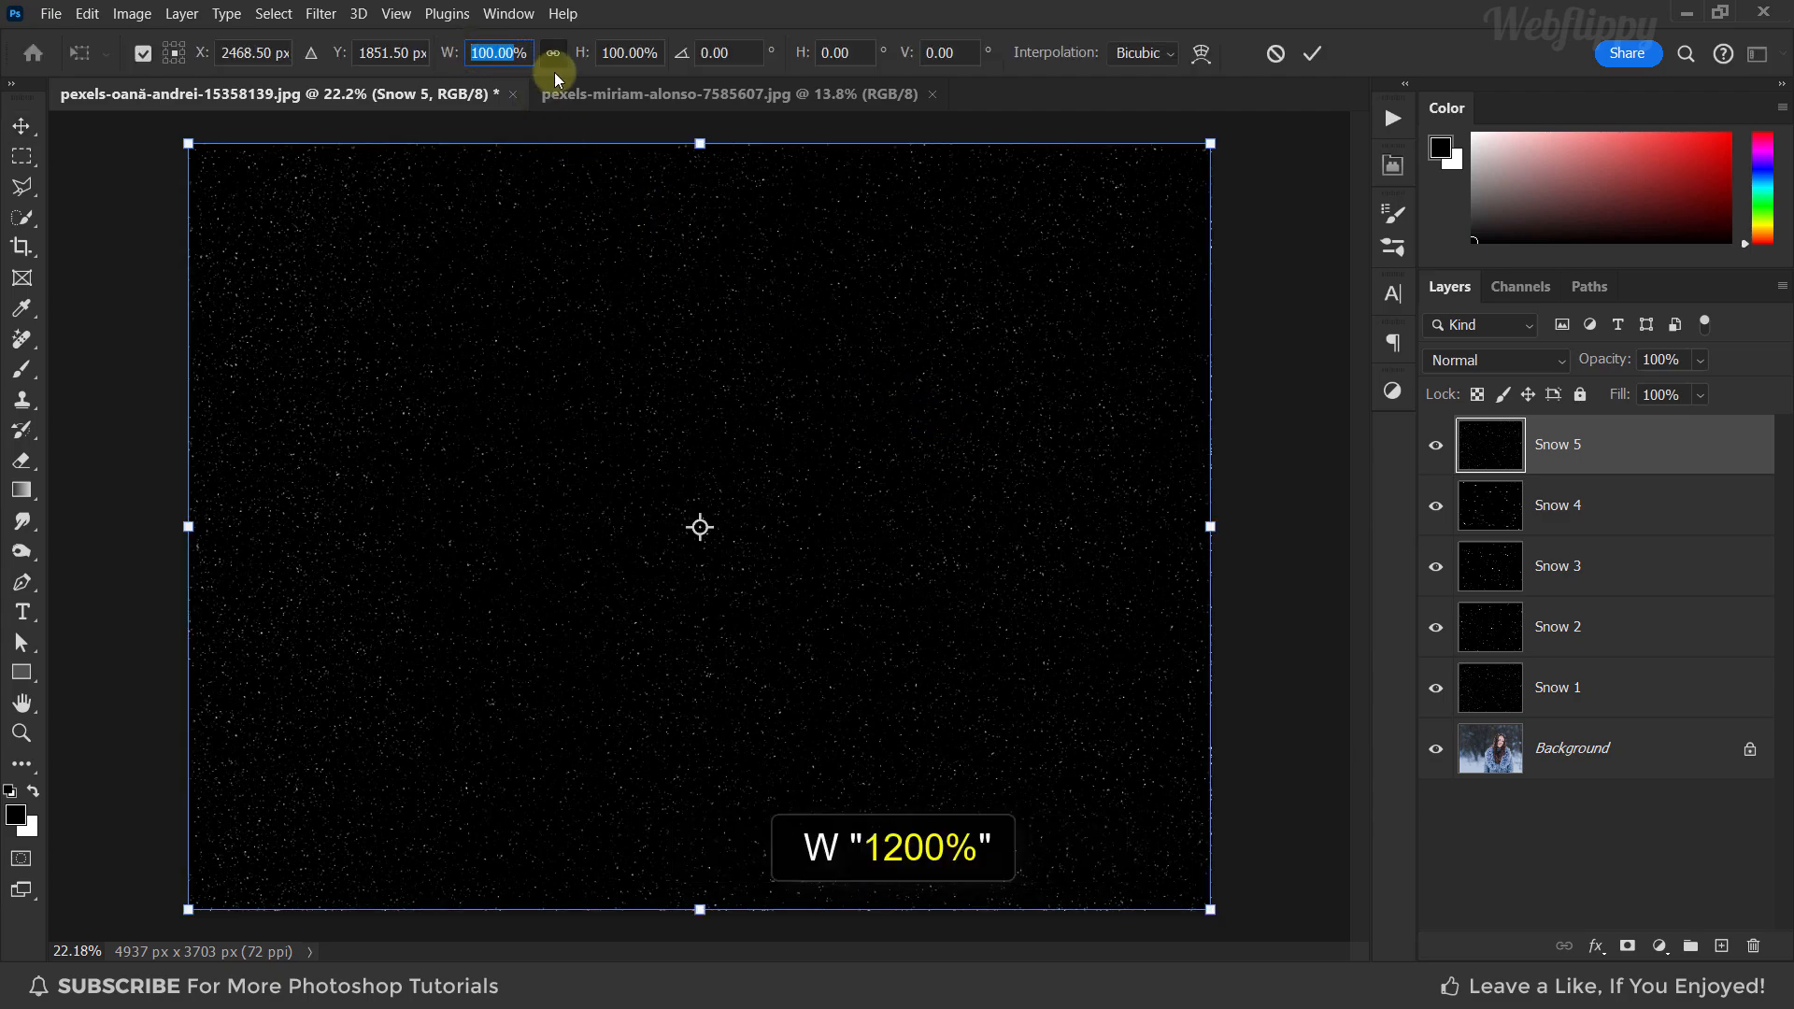
type("1200")
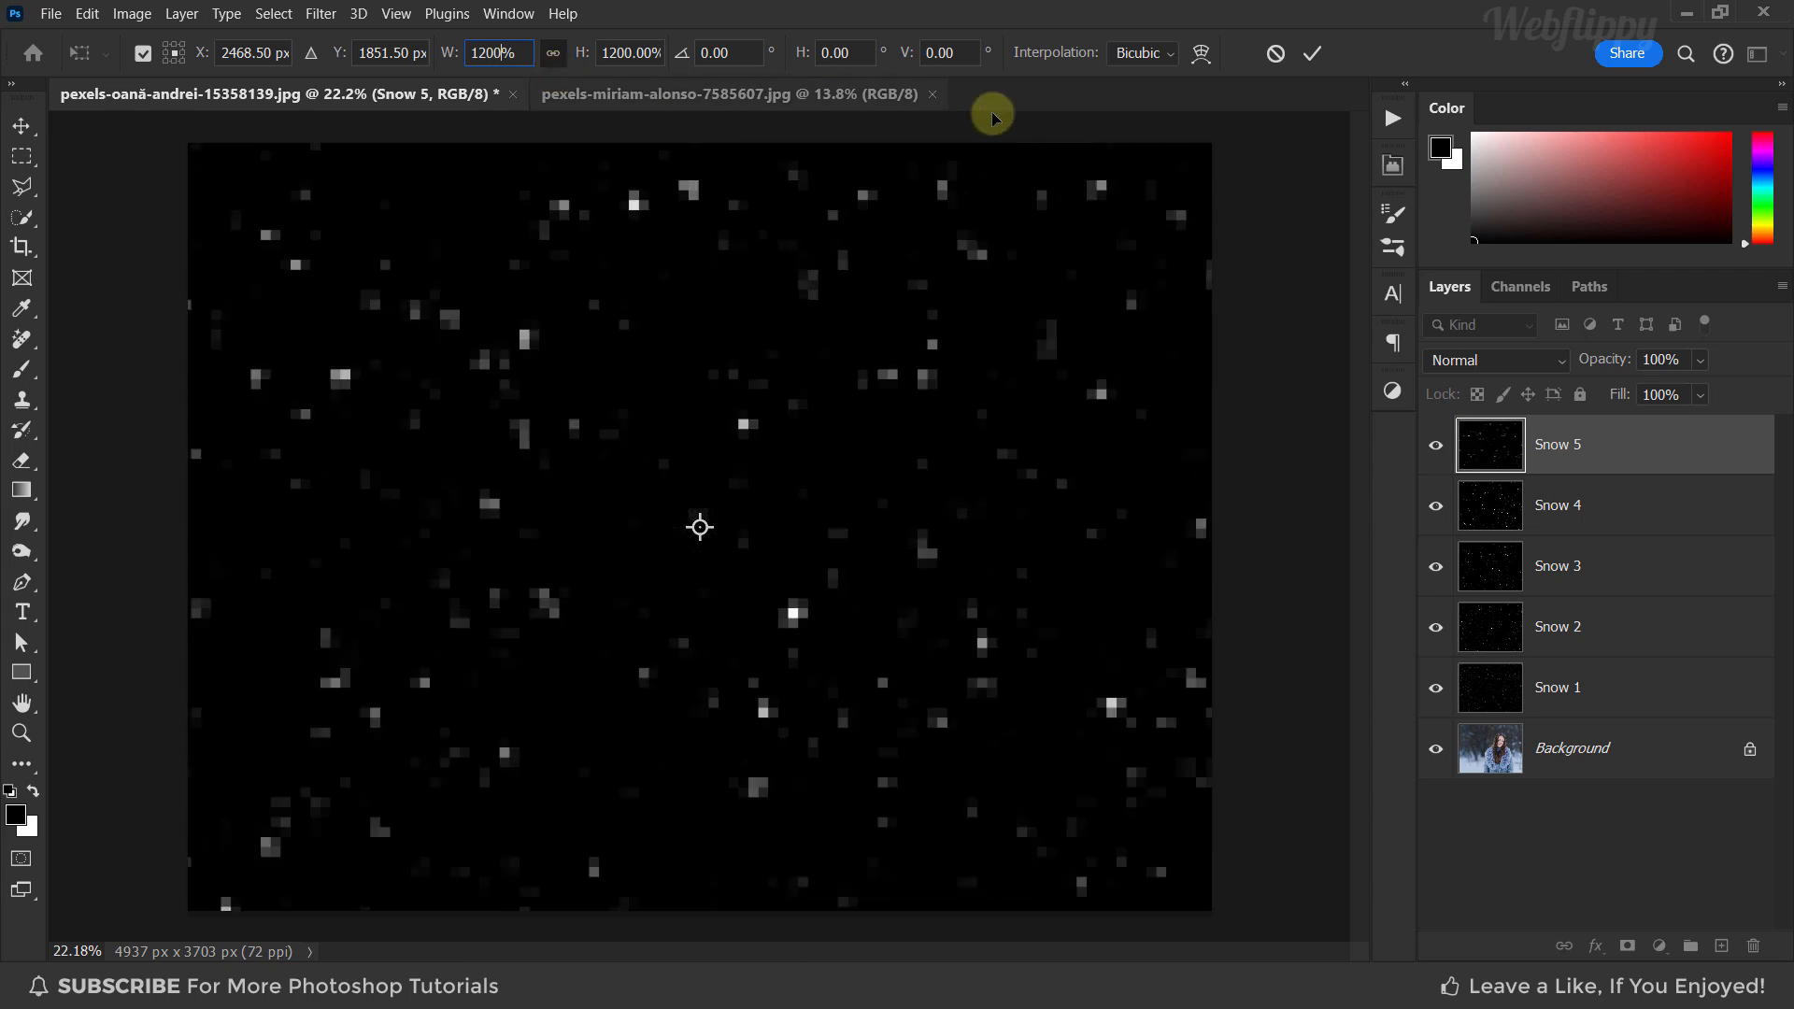
left_click(1312, 53)
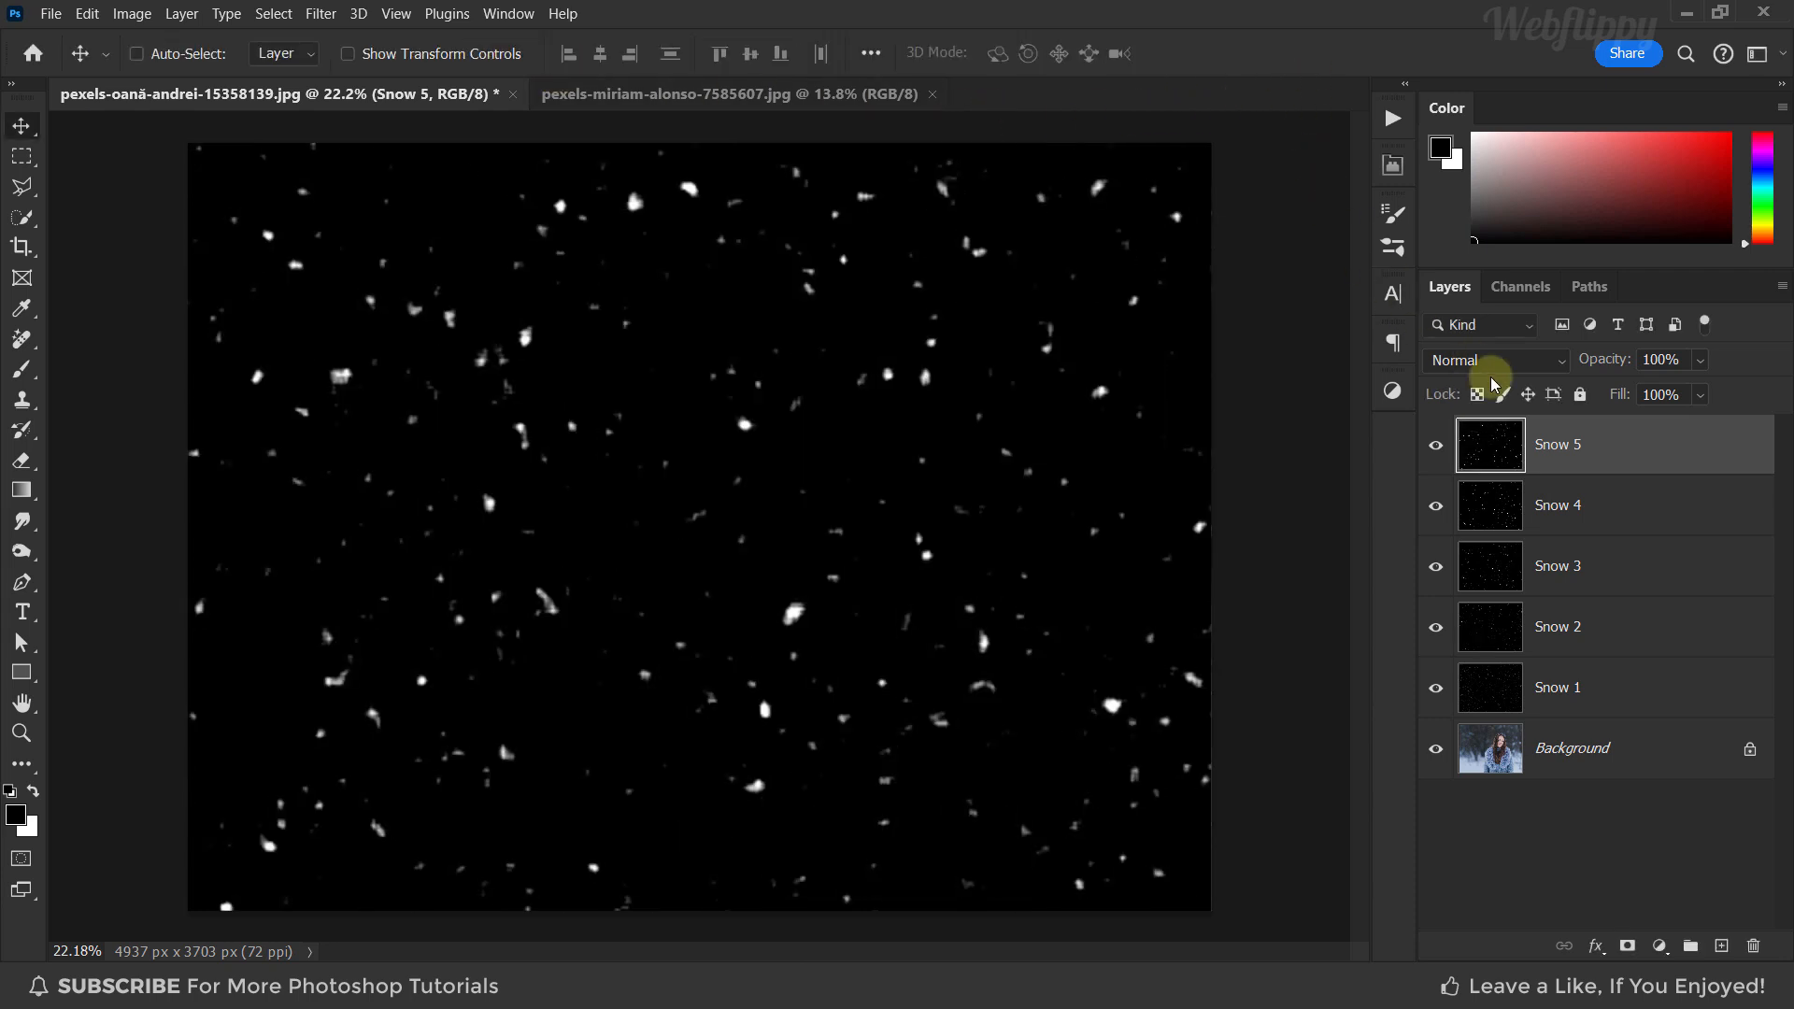
Set the blending mode of all five layers, Snow 1 through Snow 5, to Screen
left_click(1622, 692, "shift")
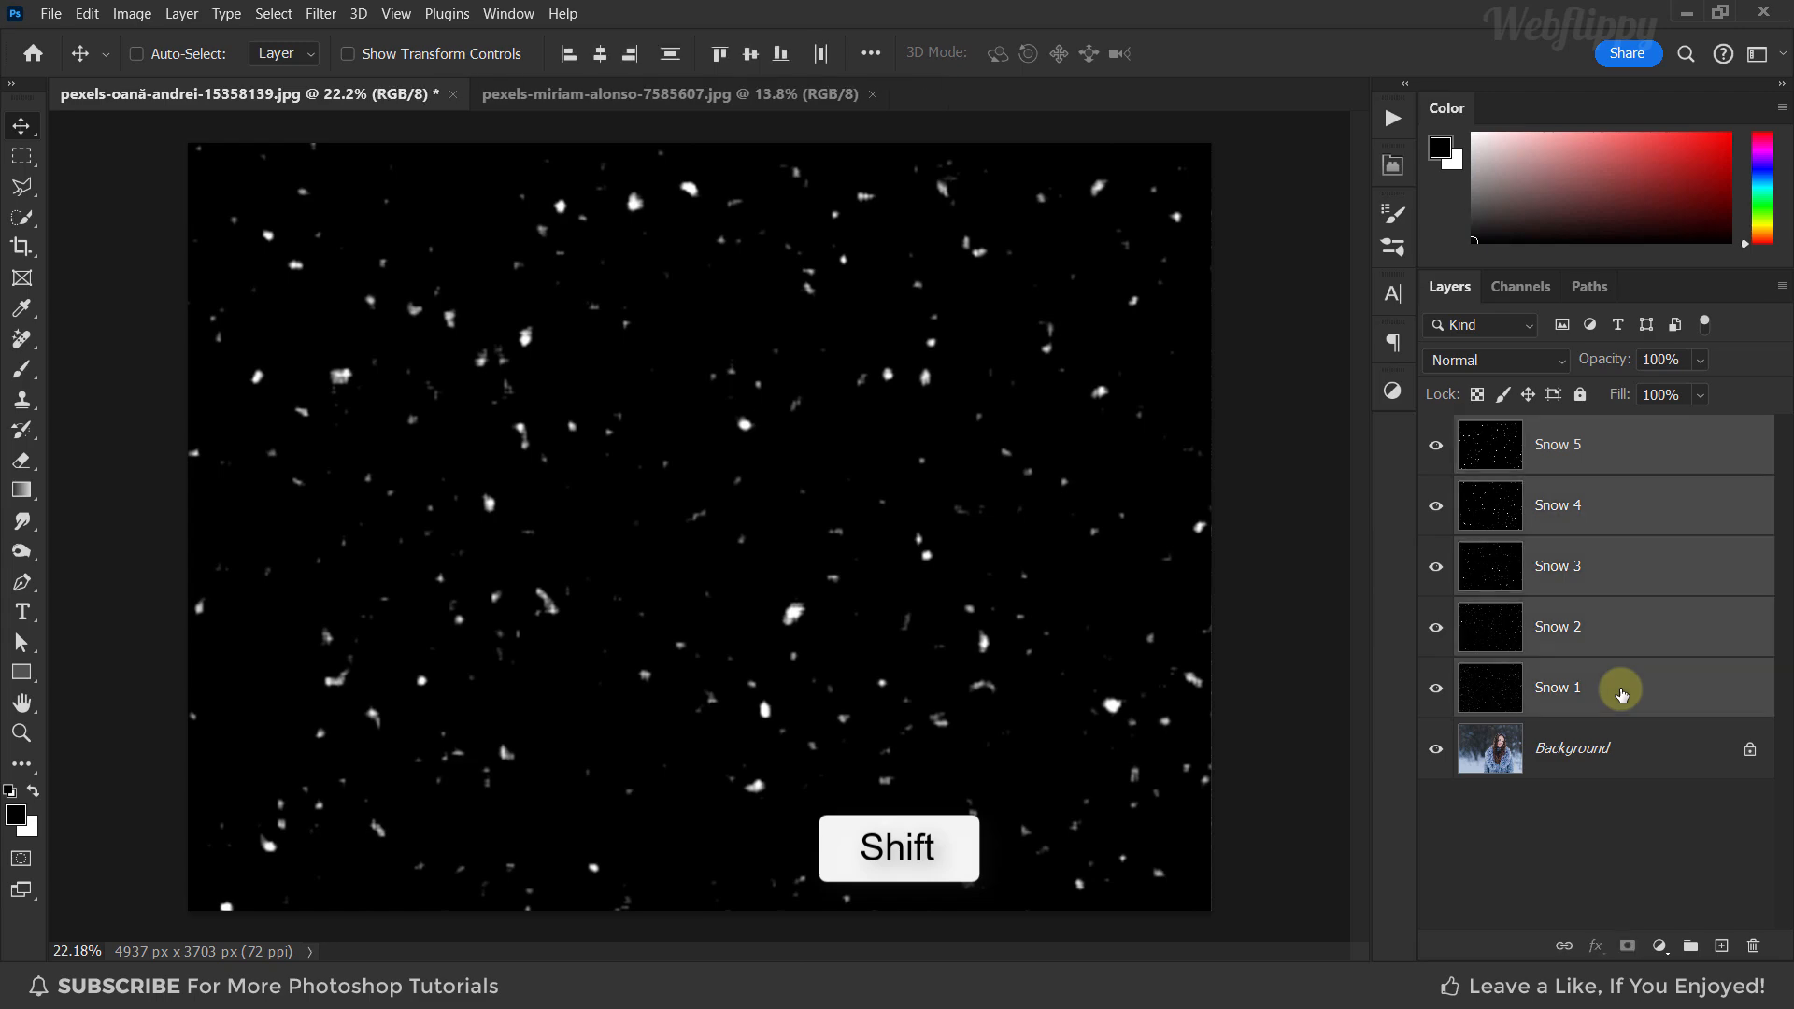
left_click(1526, 359)
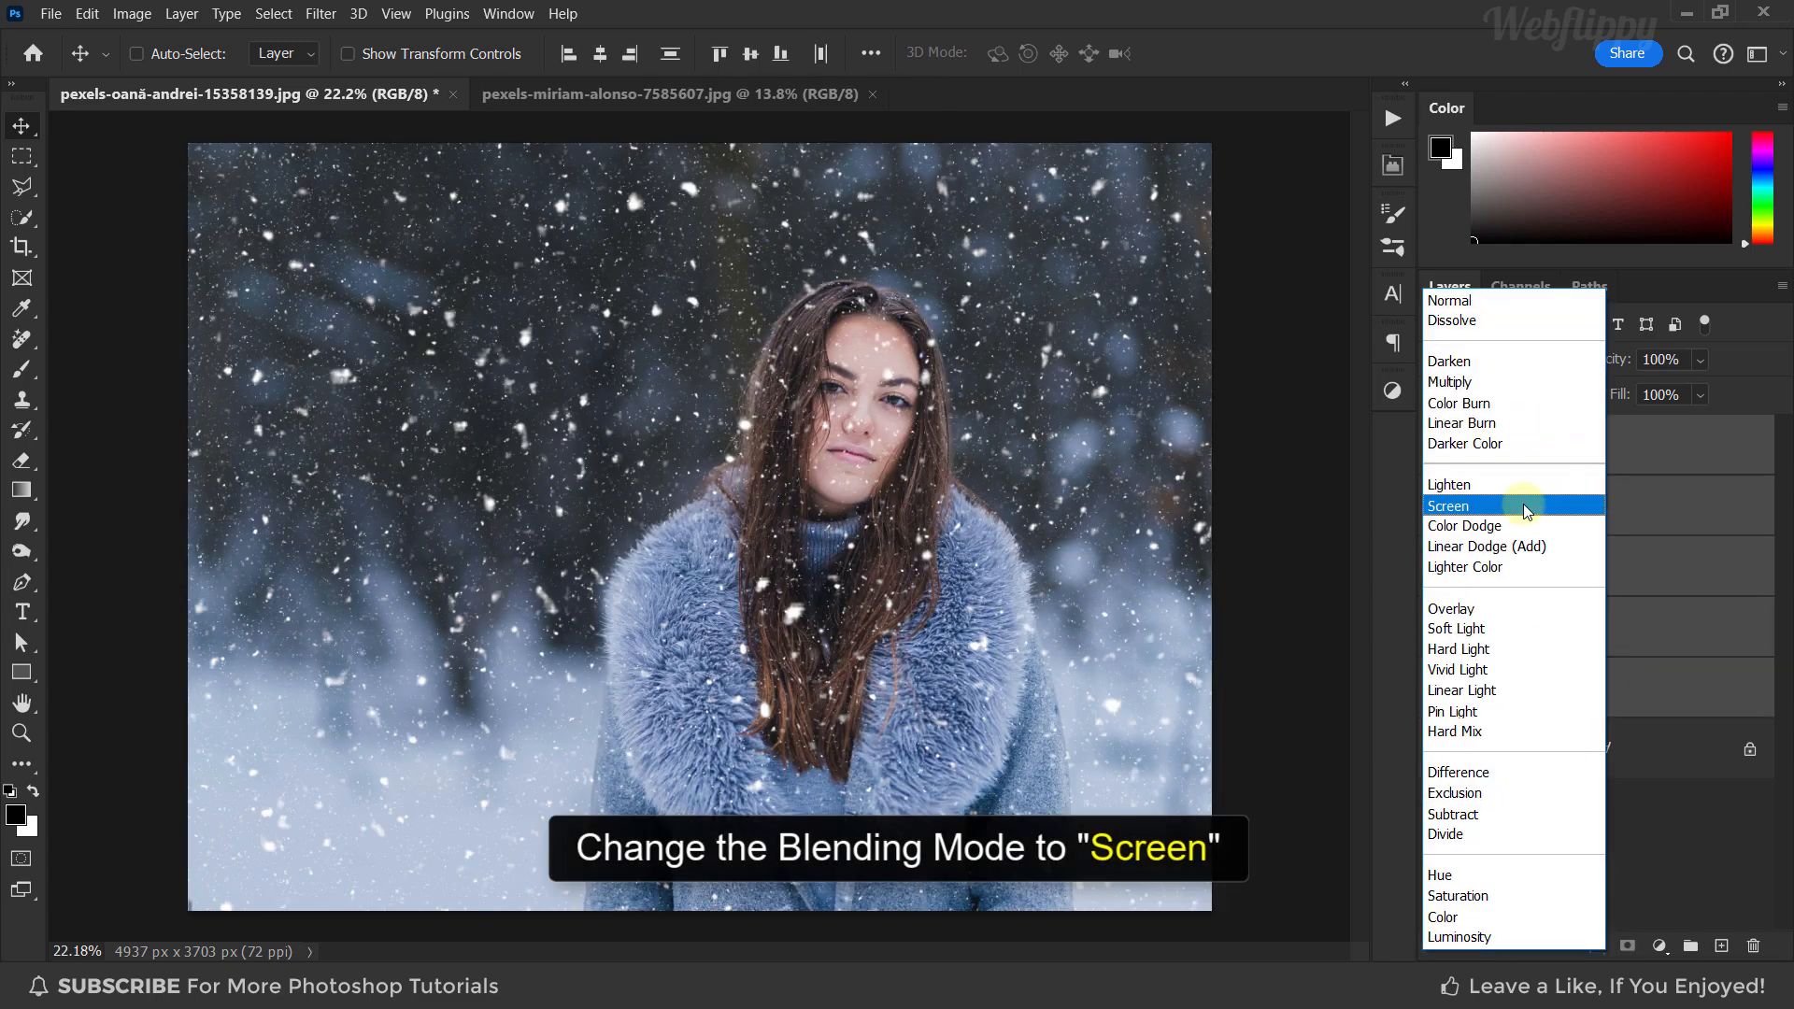
left_click(1526, 508)
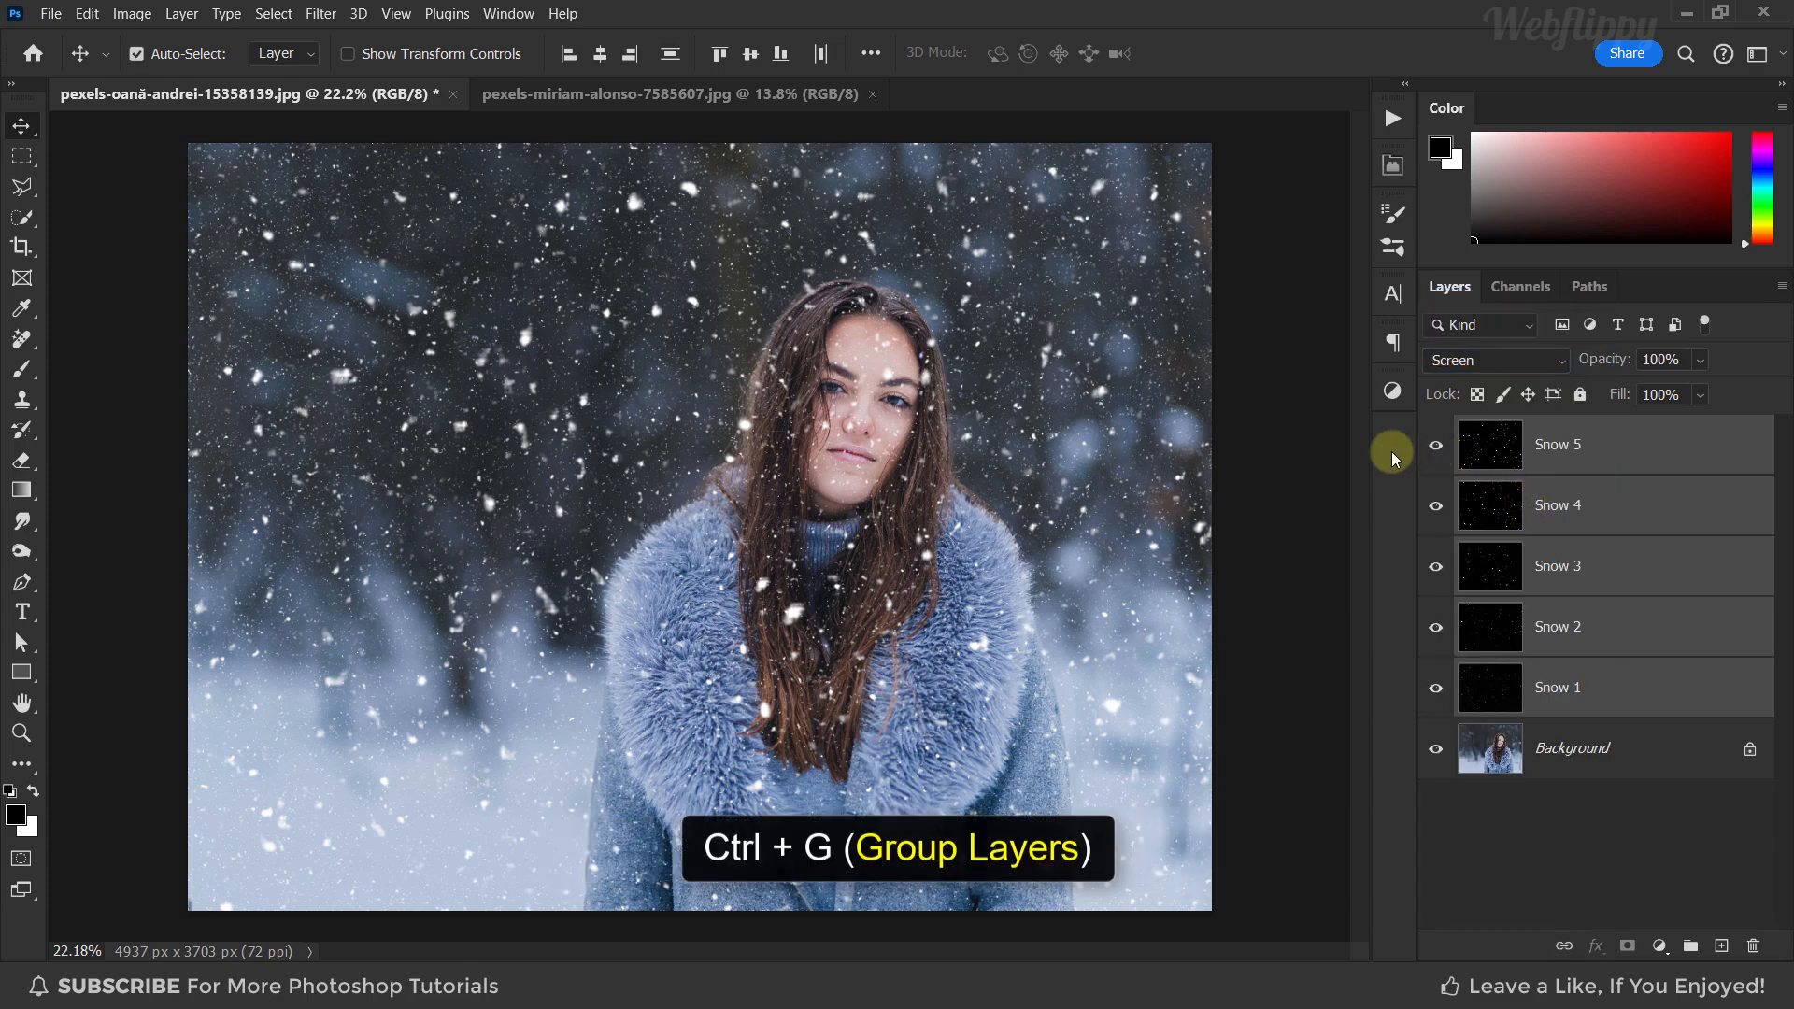
Group the five snow layers and set the group's blending mode to Screen
key("ctrl+g")
left_click(1534, 362)
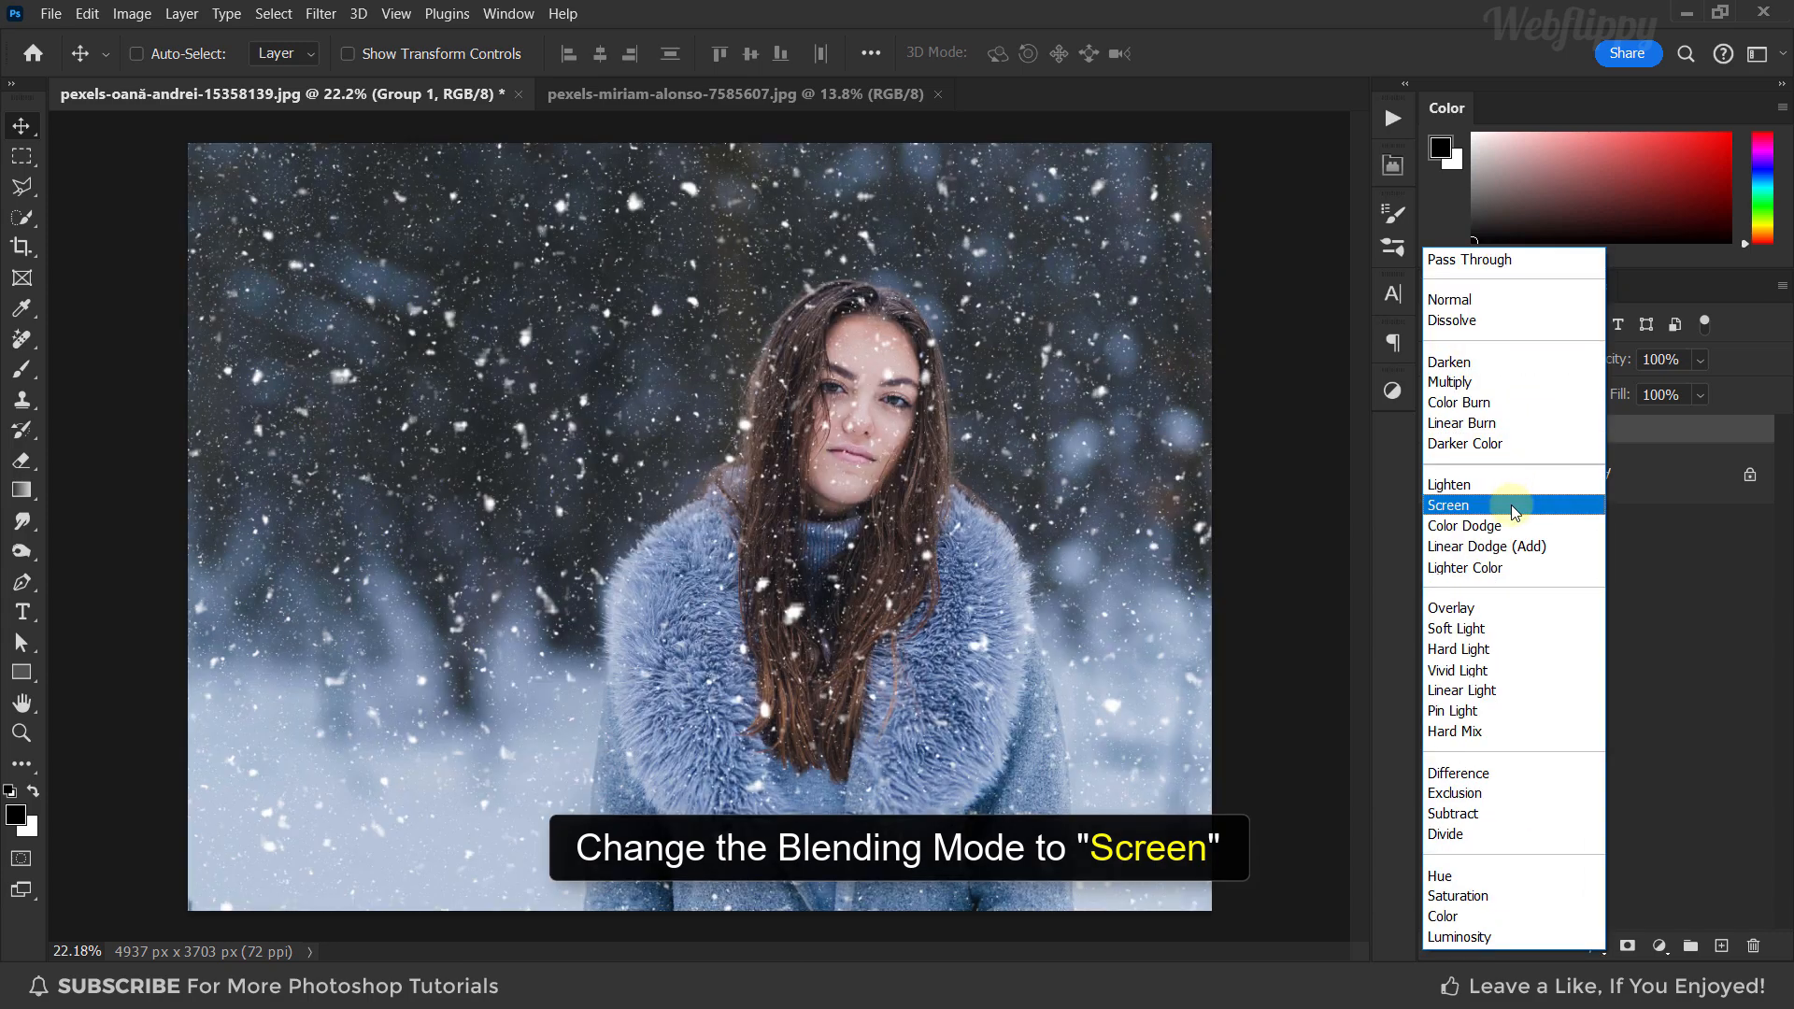
left_click(1515, 512)
Rename the group of snow layers as Snow Overlay
double_click(1523, 432)
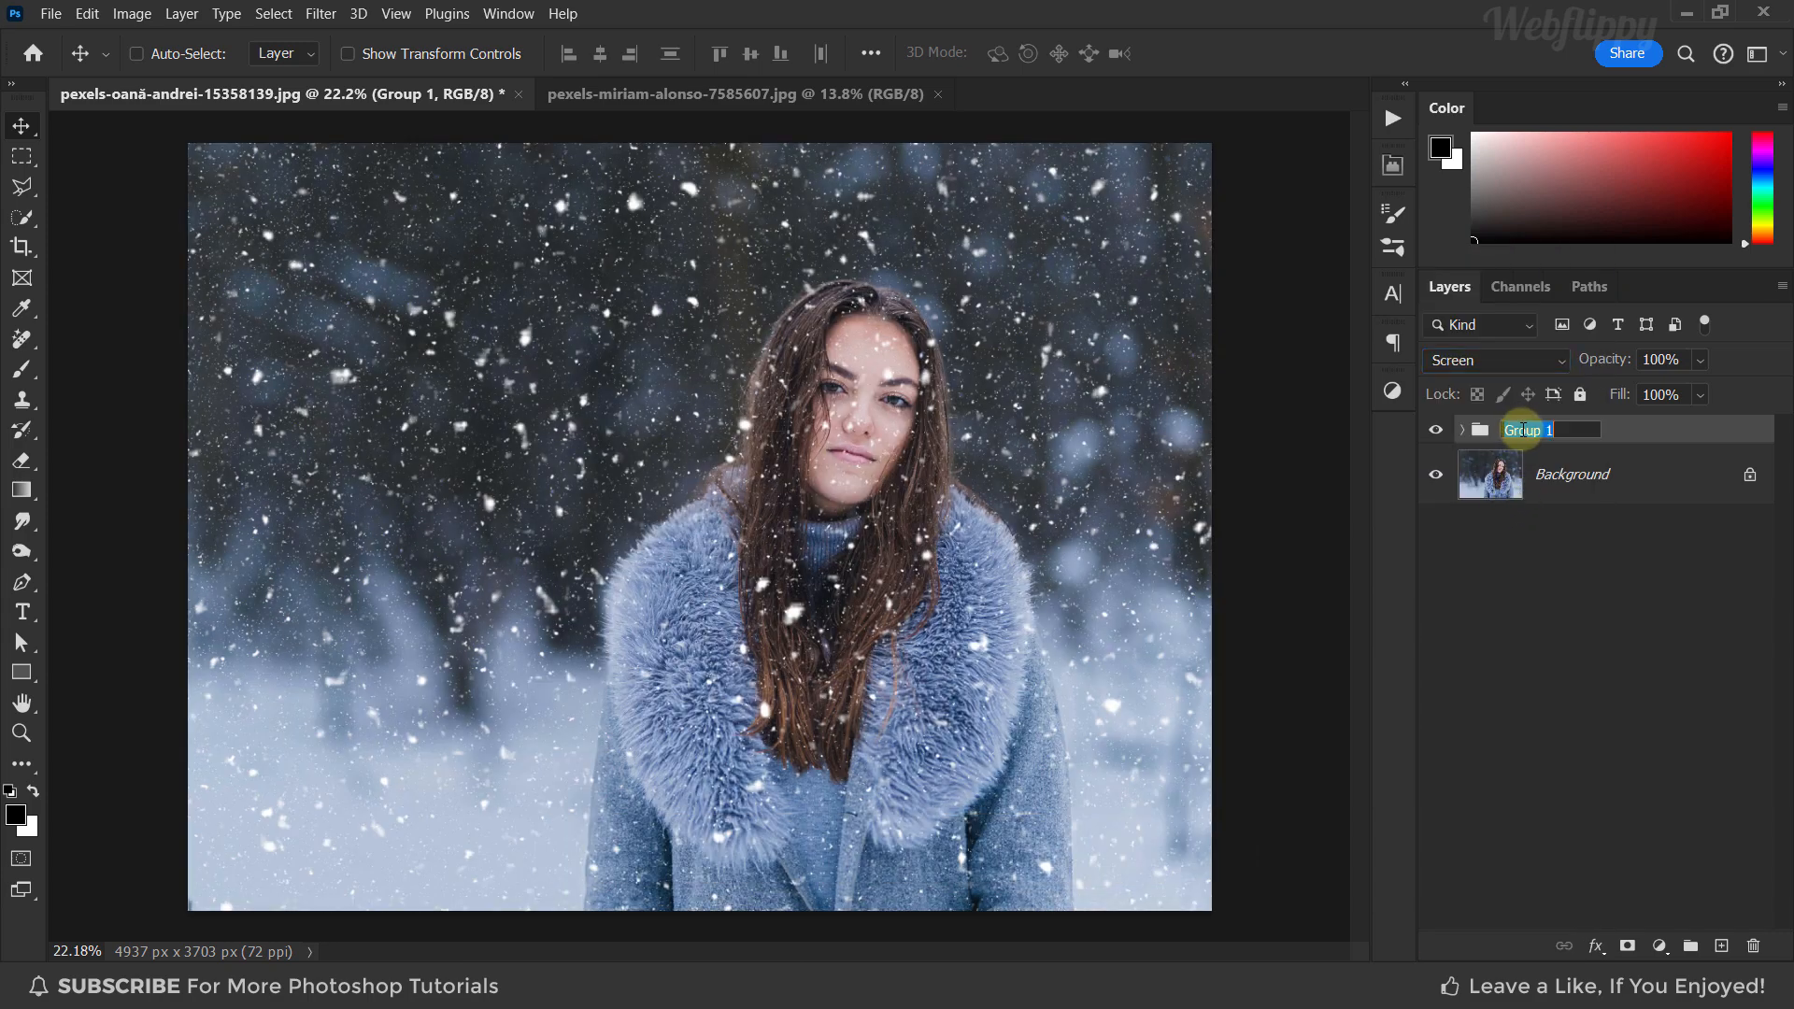
type("Snow Overlay")
key("Return")
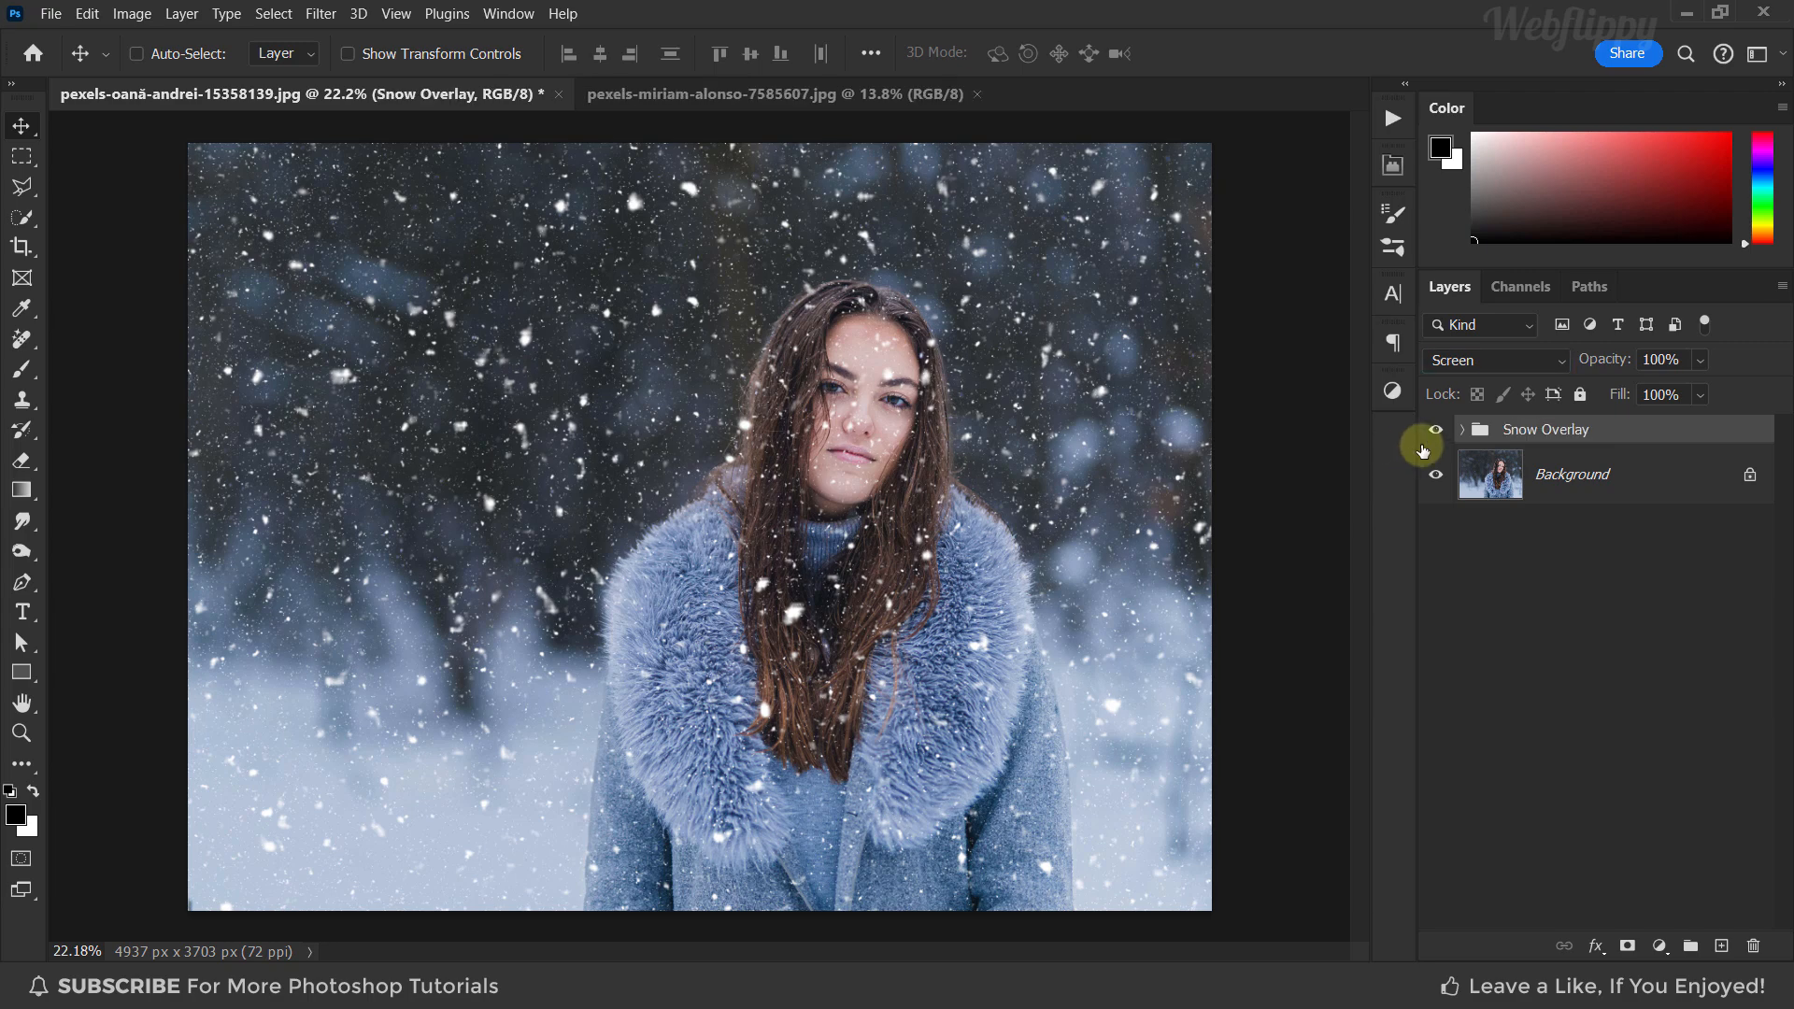
Expand the Snow Overlay group and examine the small particles up close by toggling the visibility of Snow 2 and Snow 1
left_click(1463, 429)
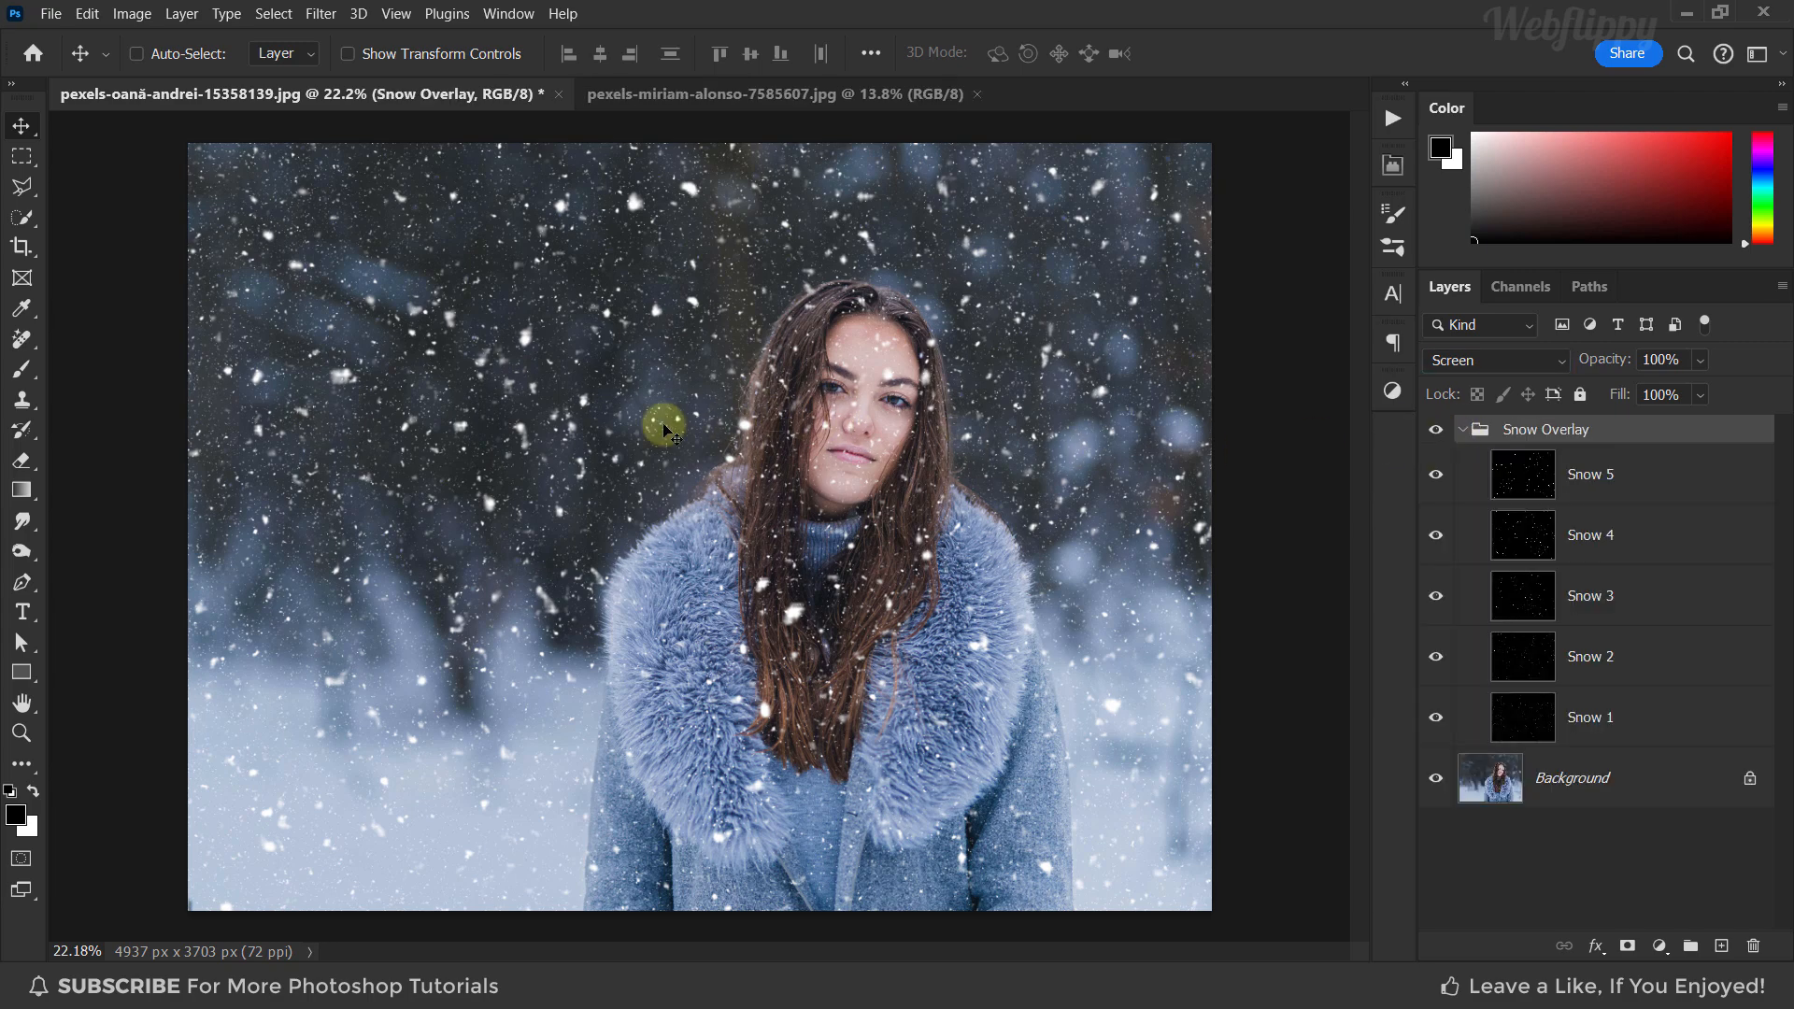
scroll(661, 421, "up", 5)
scroll(689, 482, "up", 2)
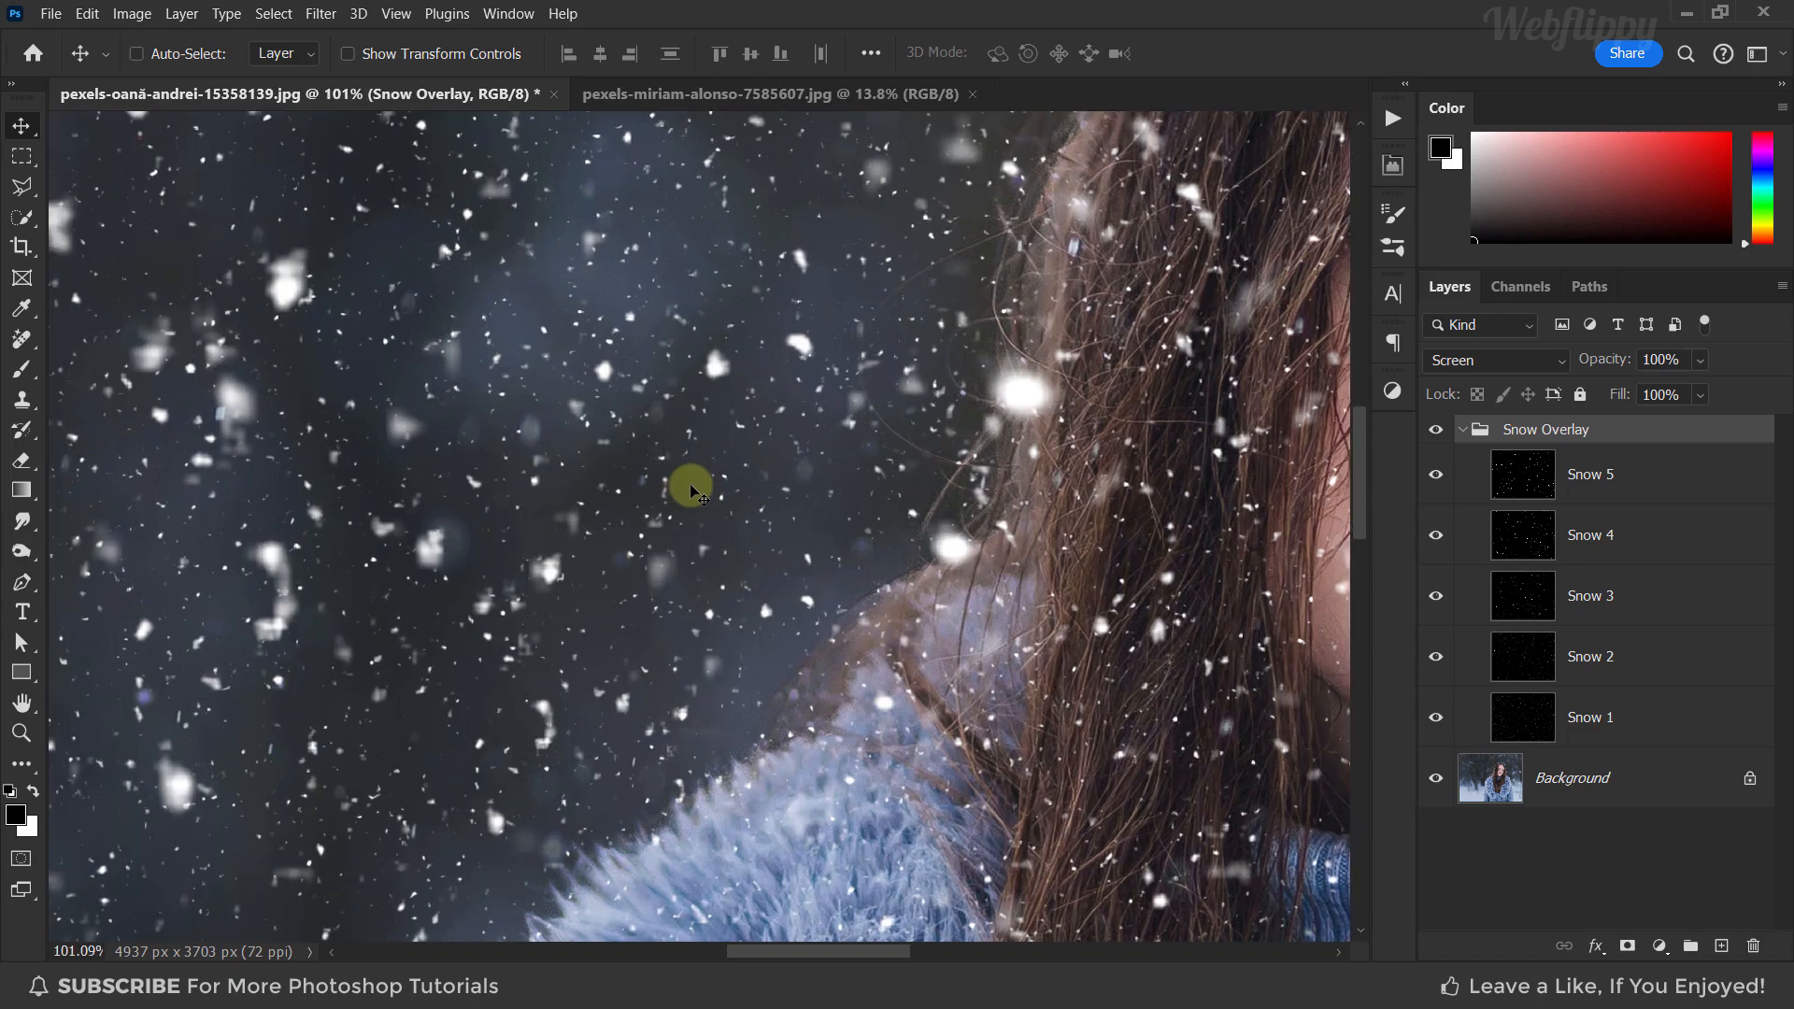
left_click_drag(629, 589, 702, 358)
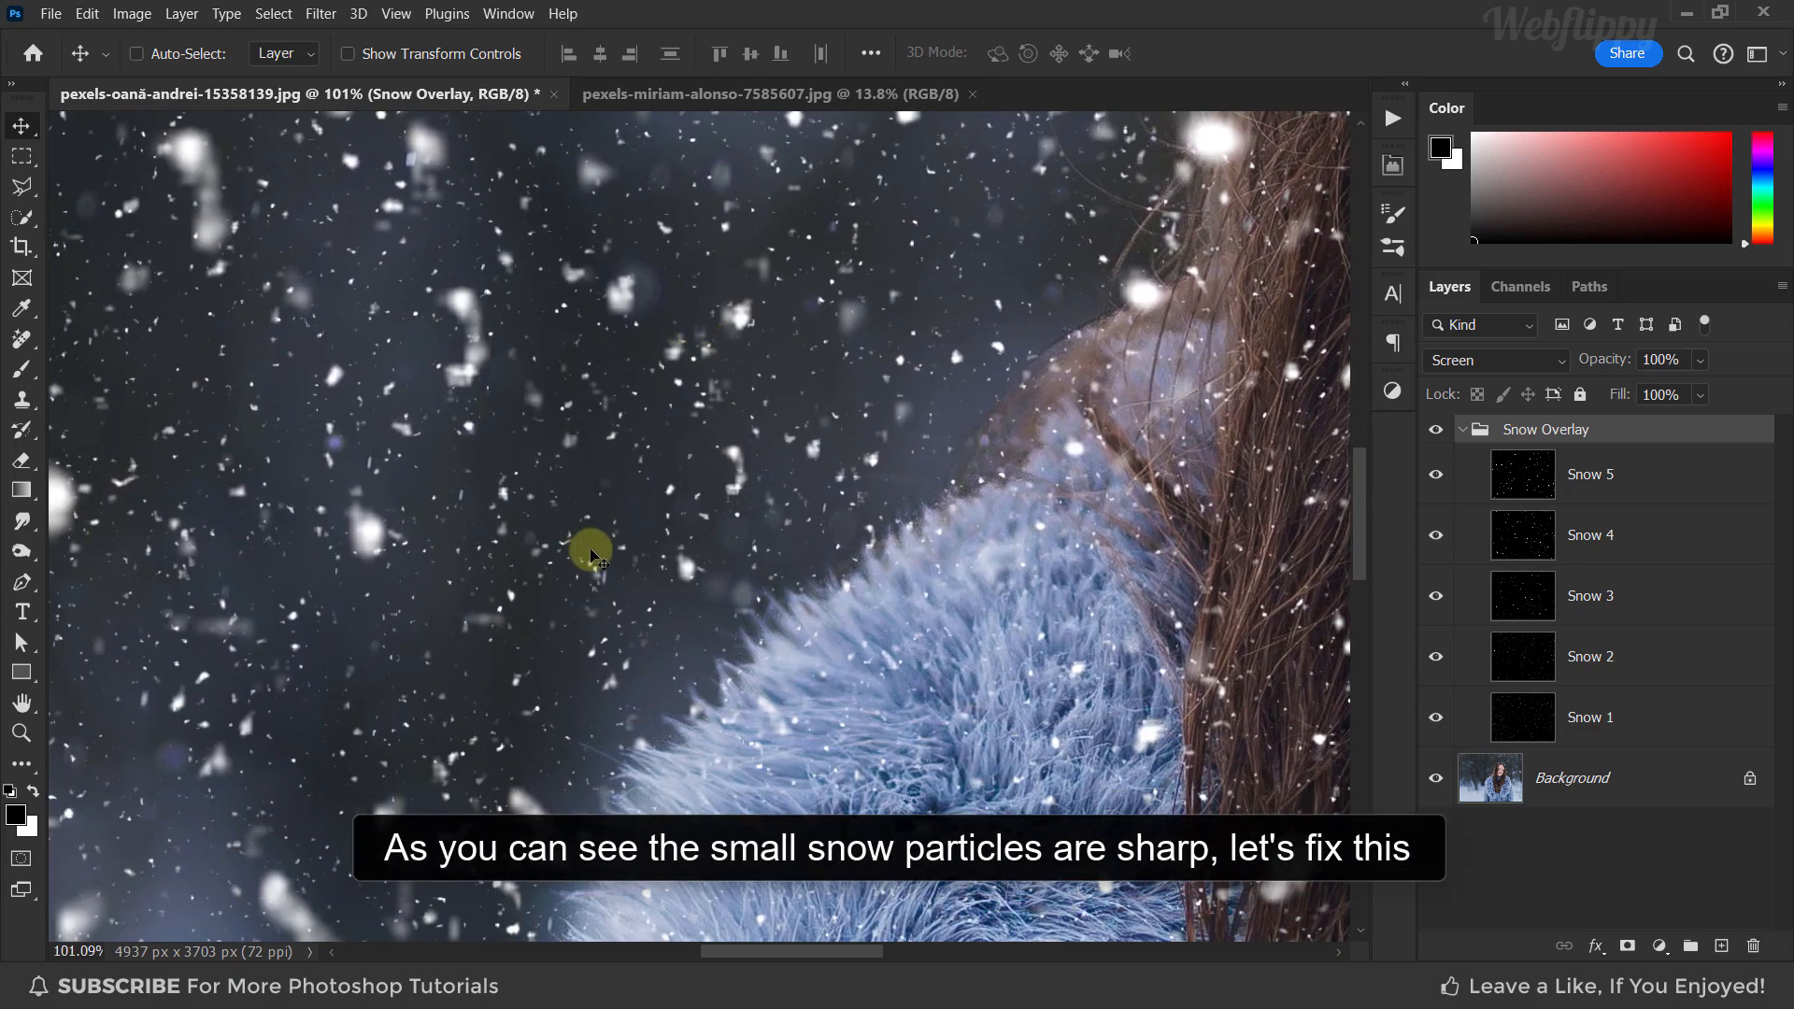
left_click(1437, 657)
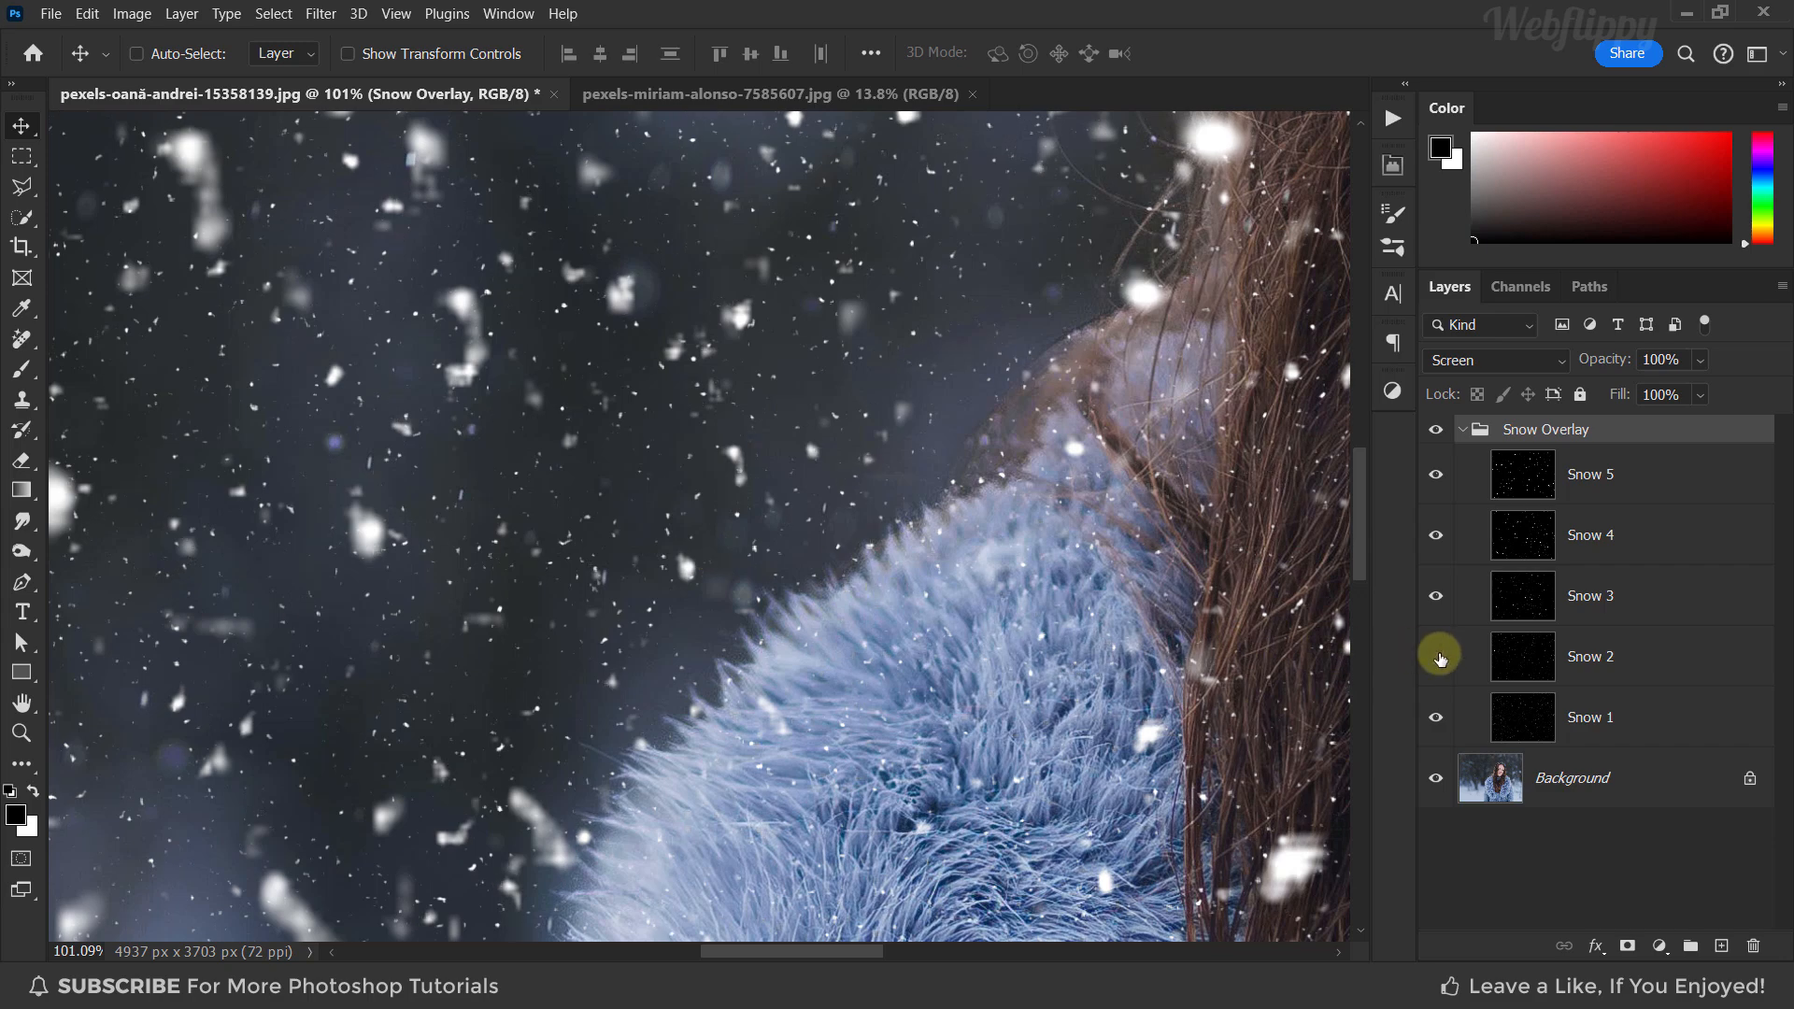
left_click(1437, 657)
left_click(1437, 716)
left_click(1437, 716)
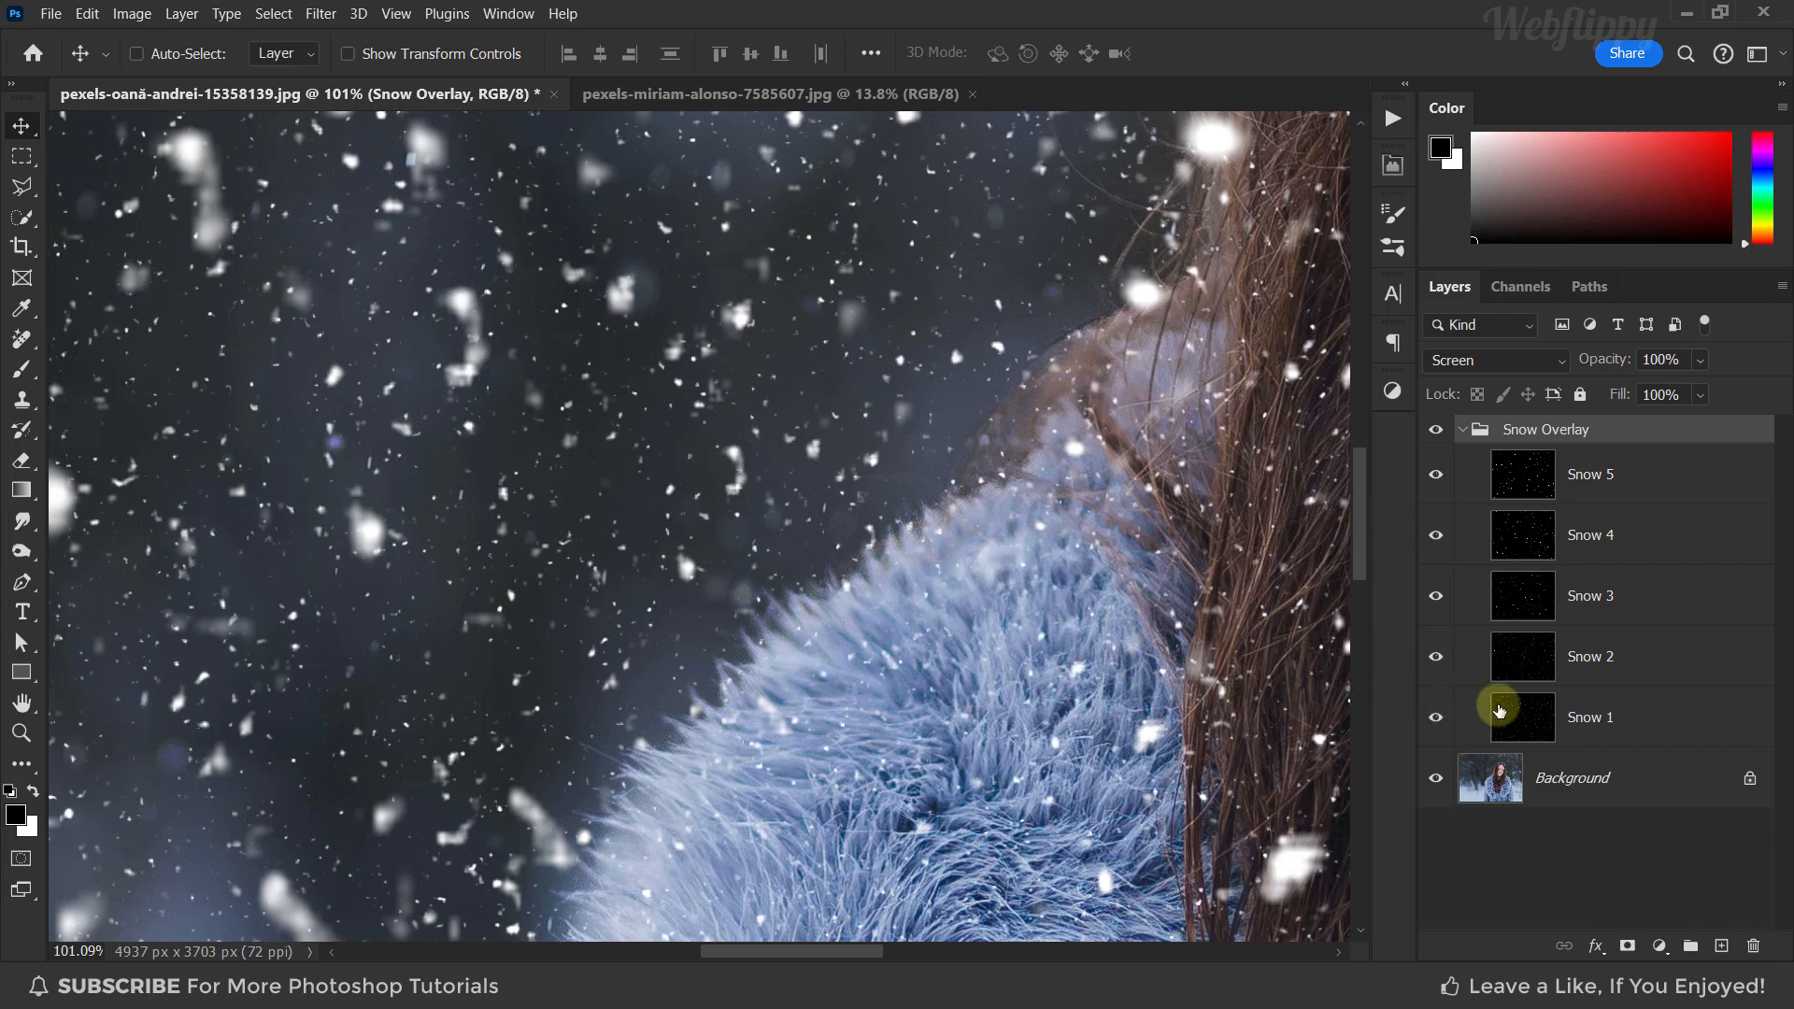
Apply a Gaussian Blur with a radius of 0.5 pixels to the Snow 1 layer
left_click(1629, 725)
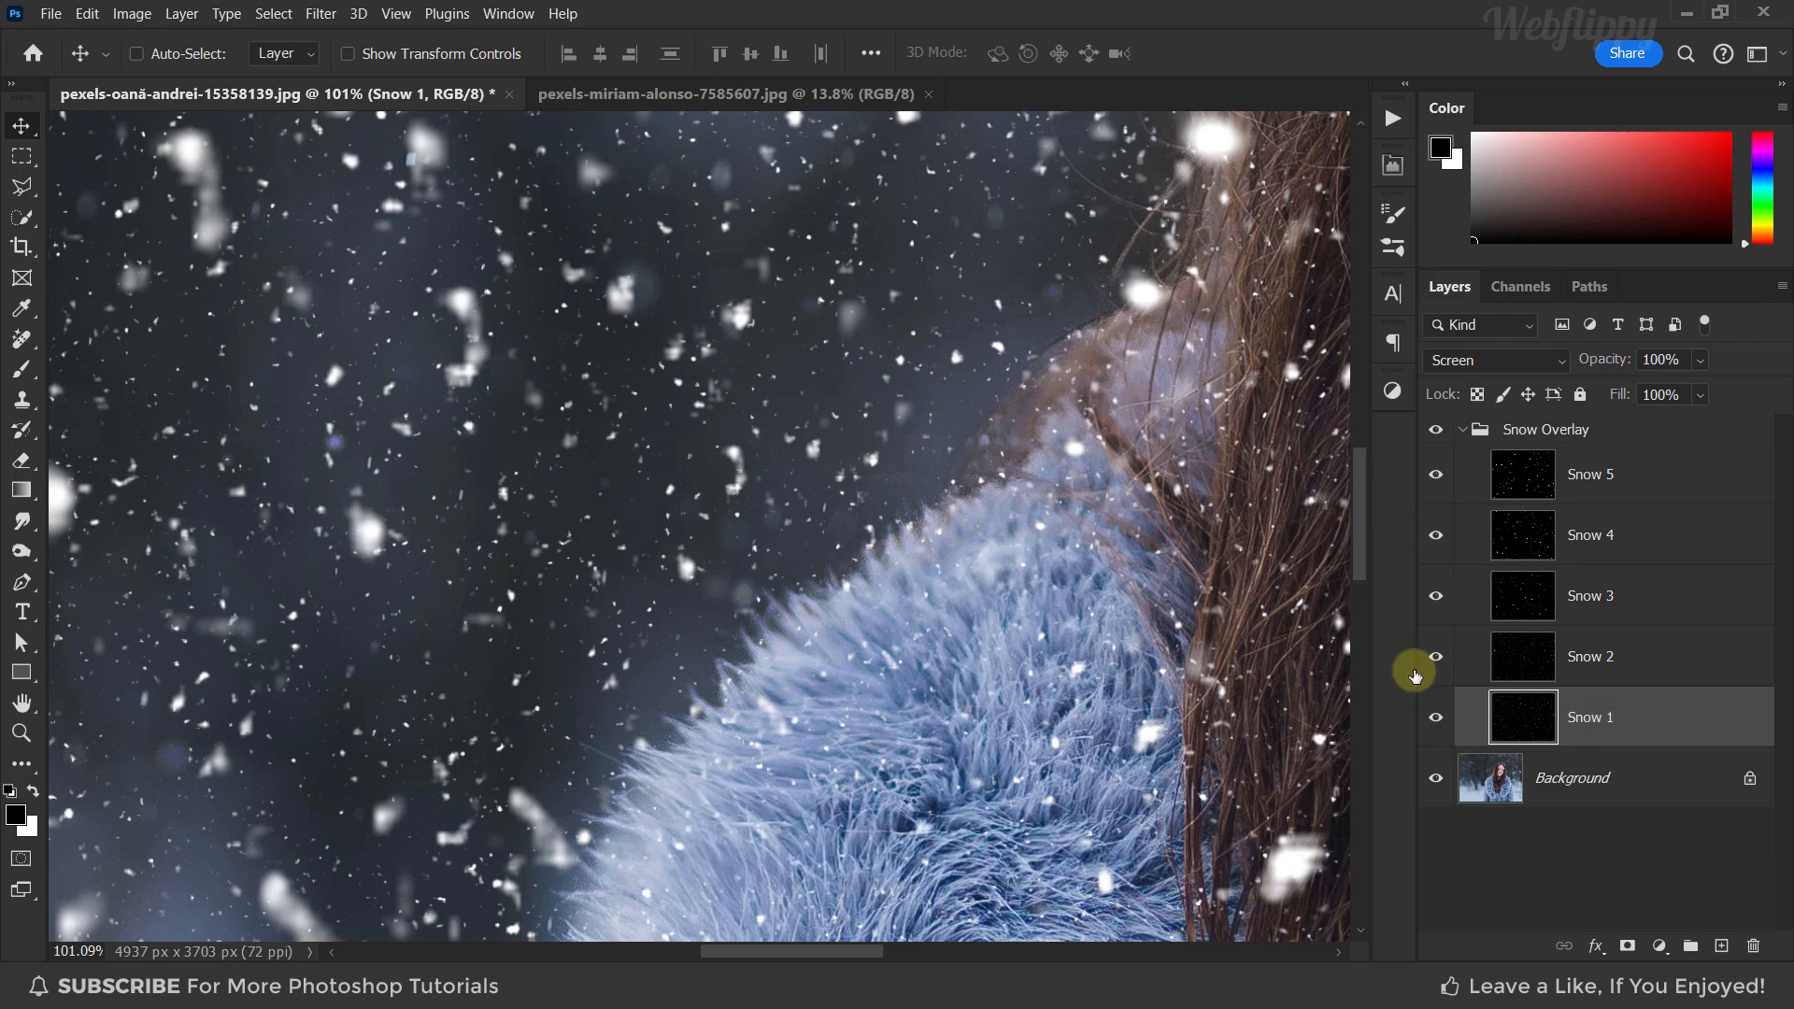
left_click(320, 11)
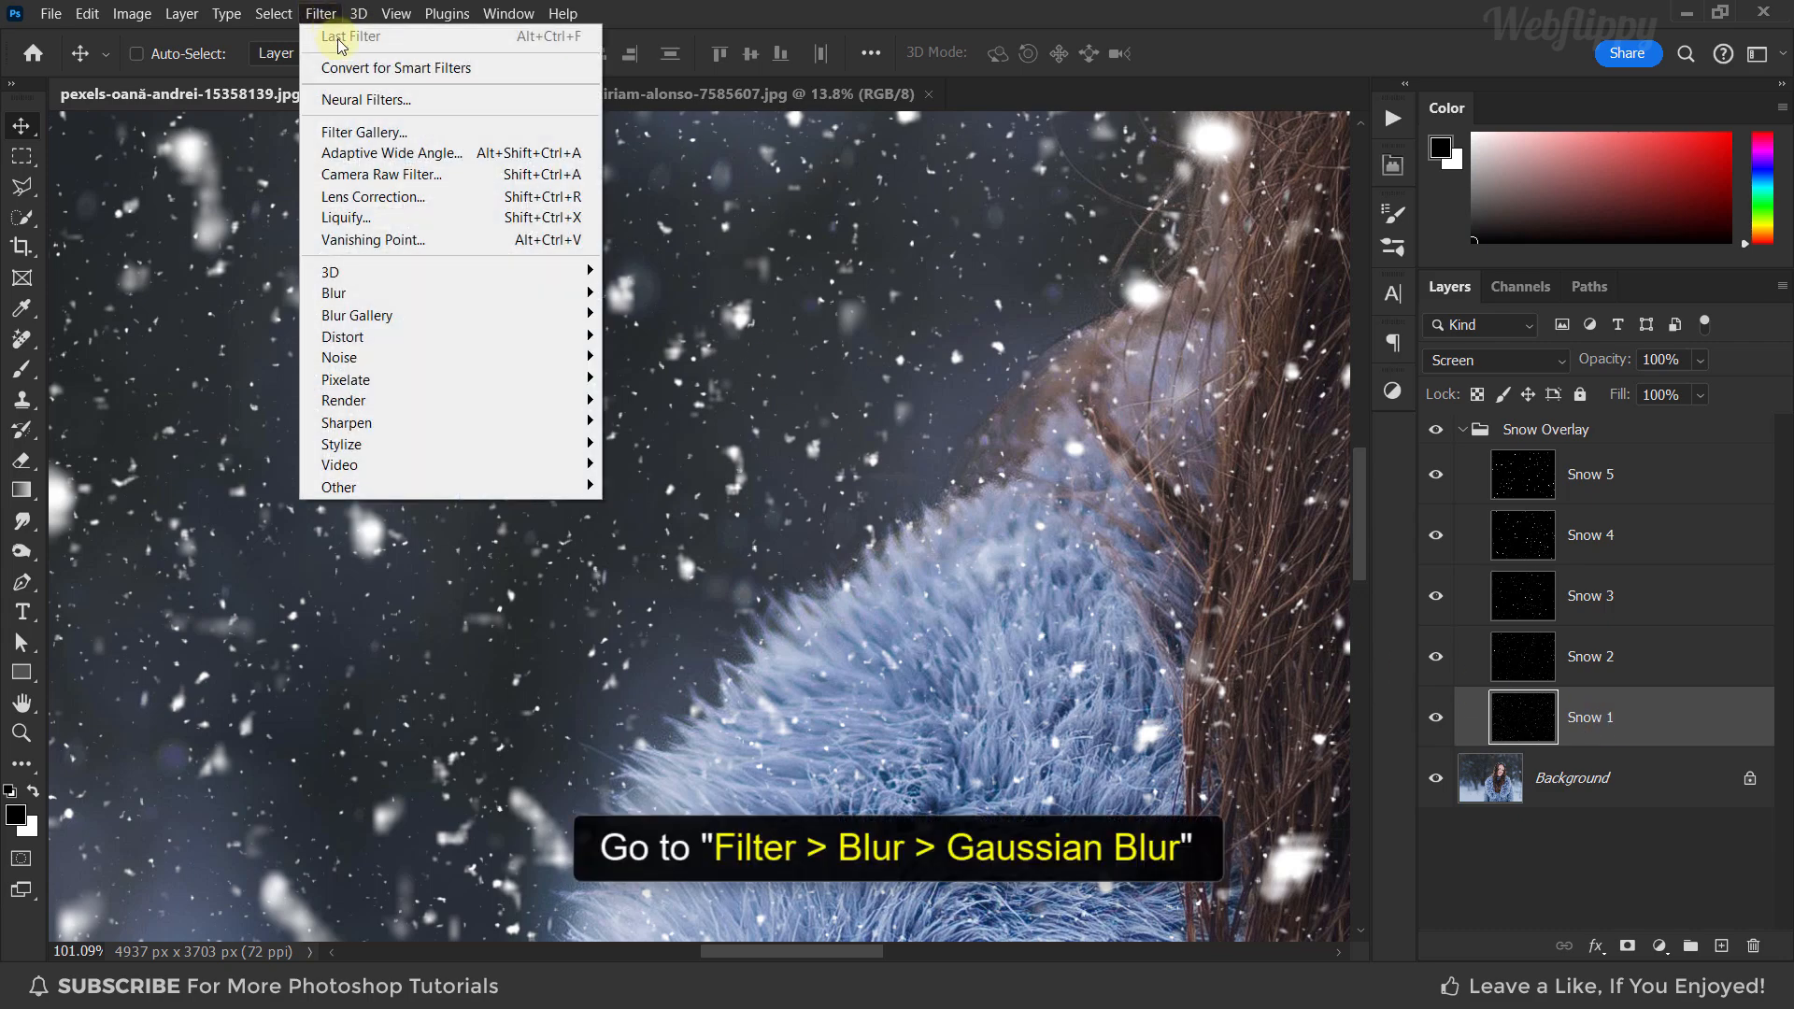
mouse_move(421, 294)
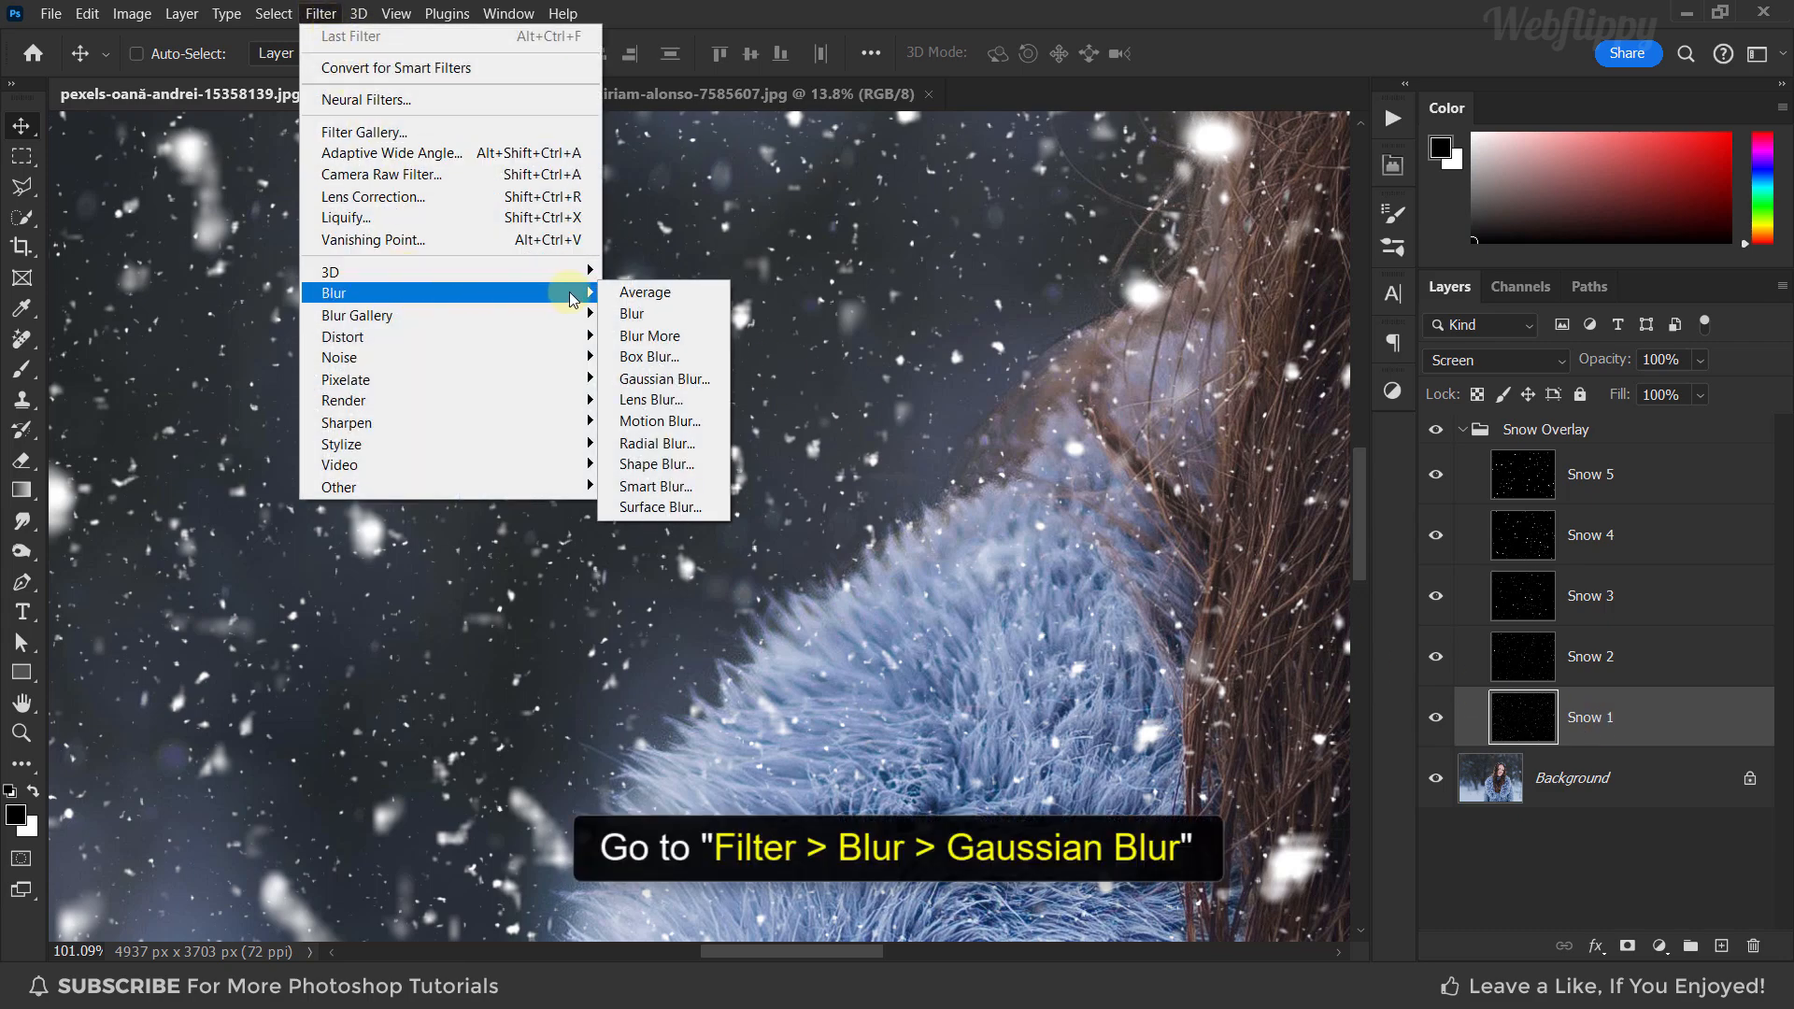
left_click(713, 378)
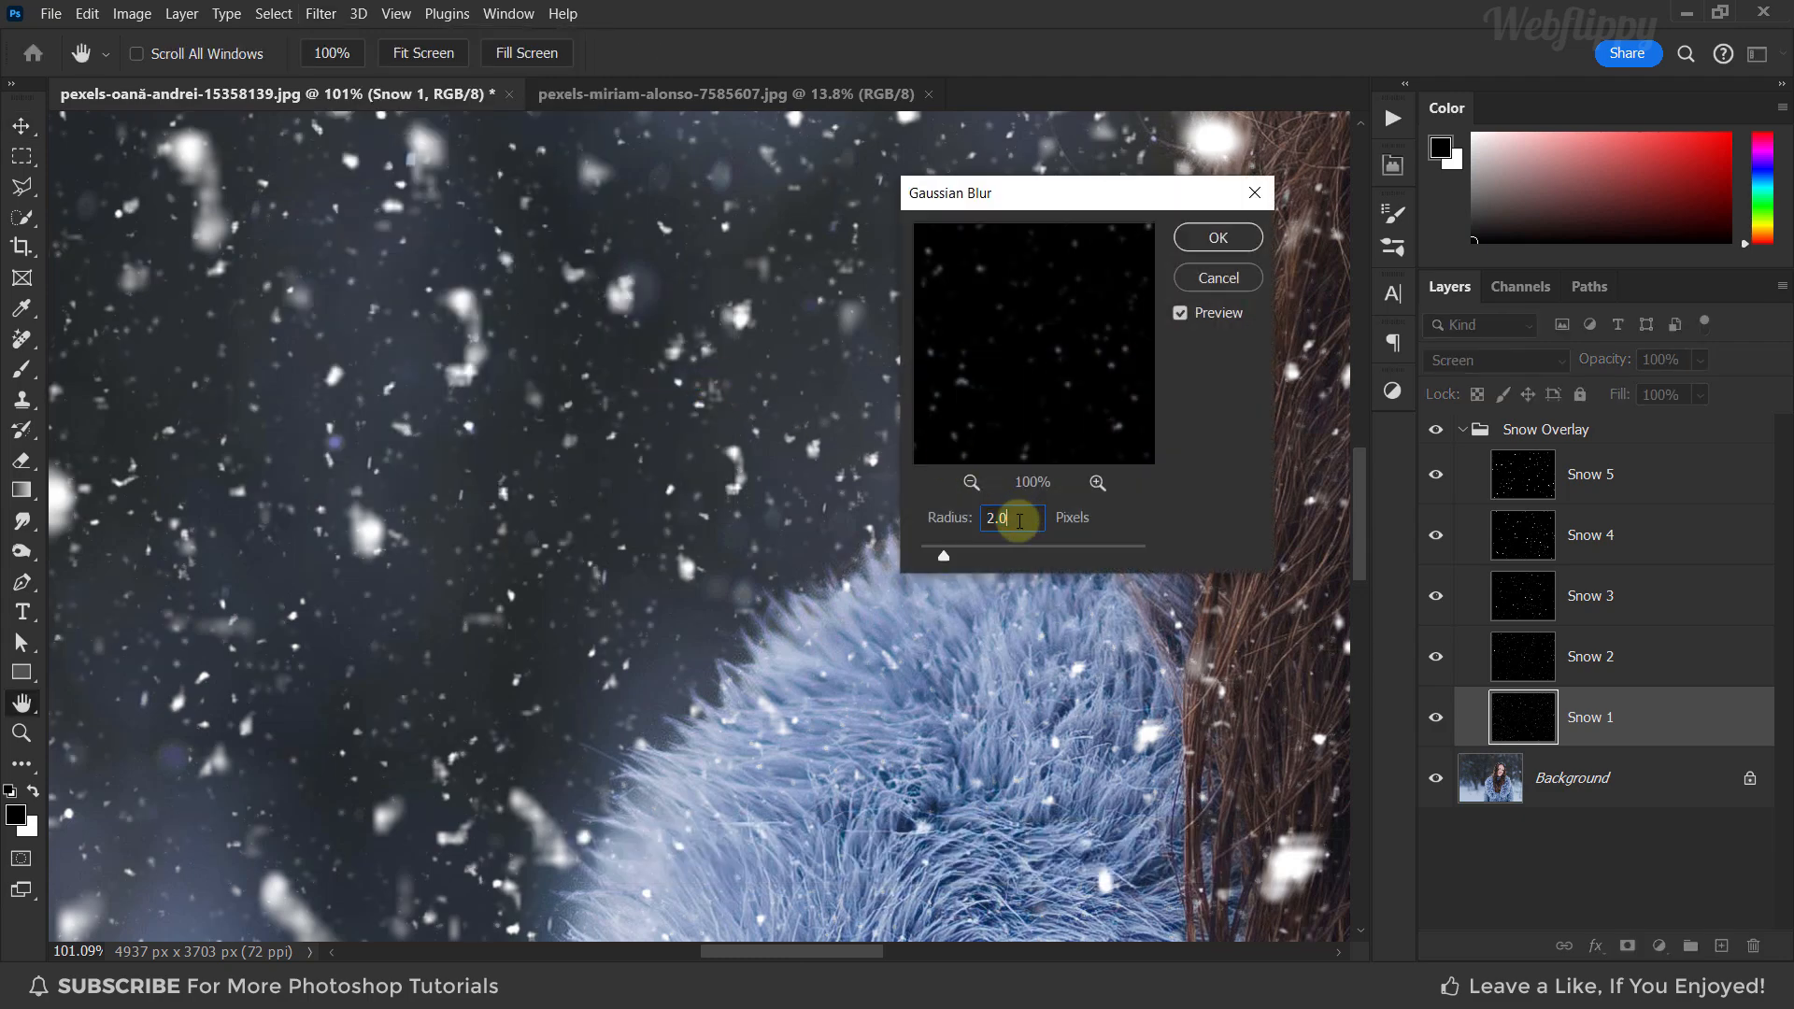
left_click(954, 522)
type("0.")
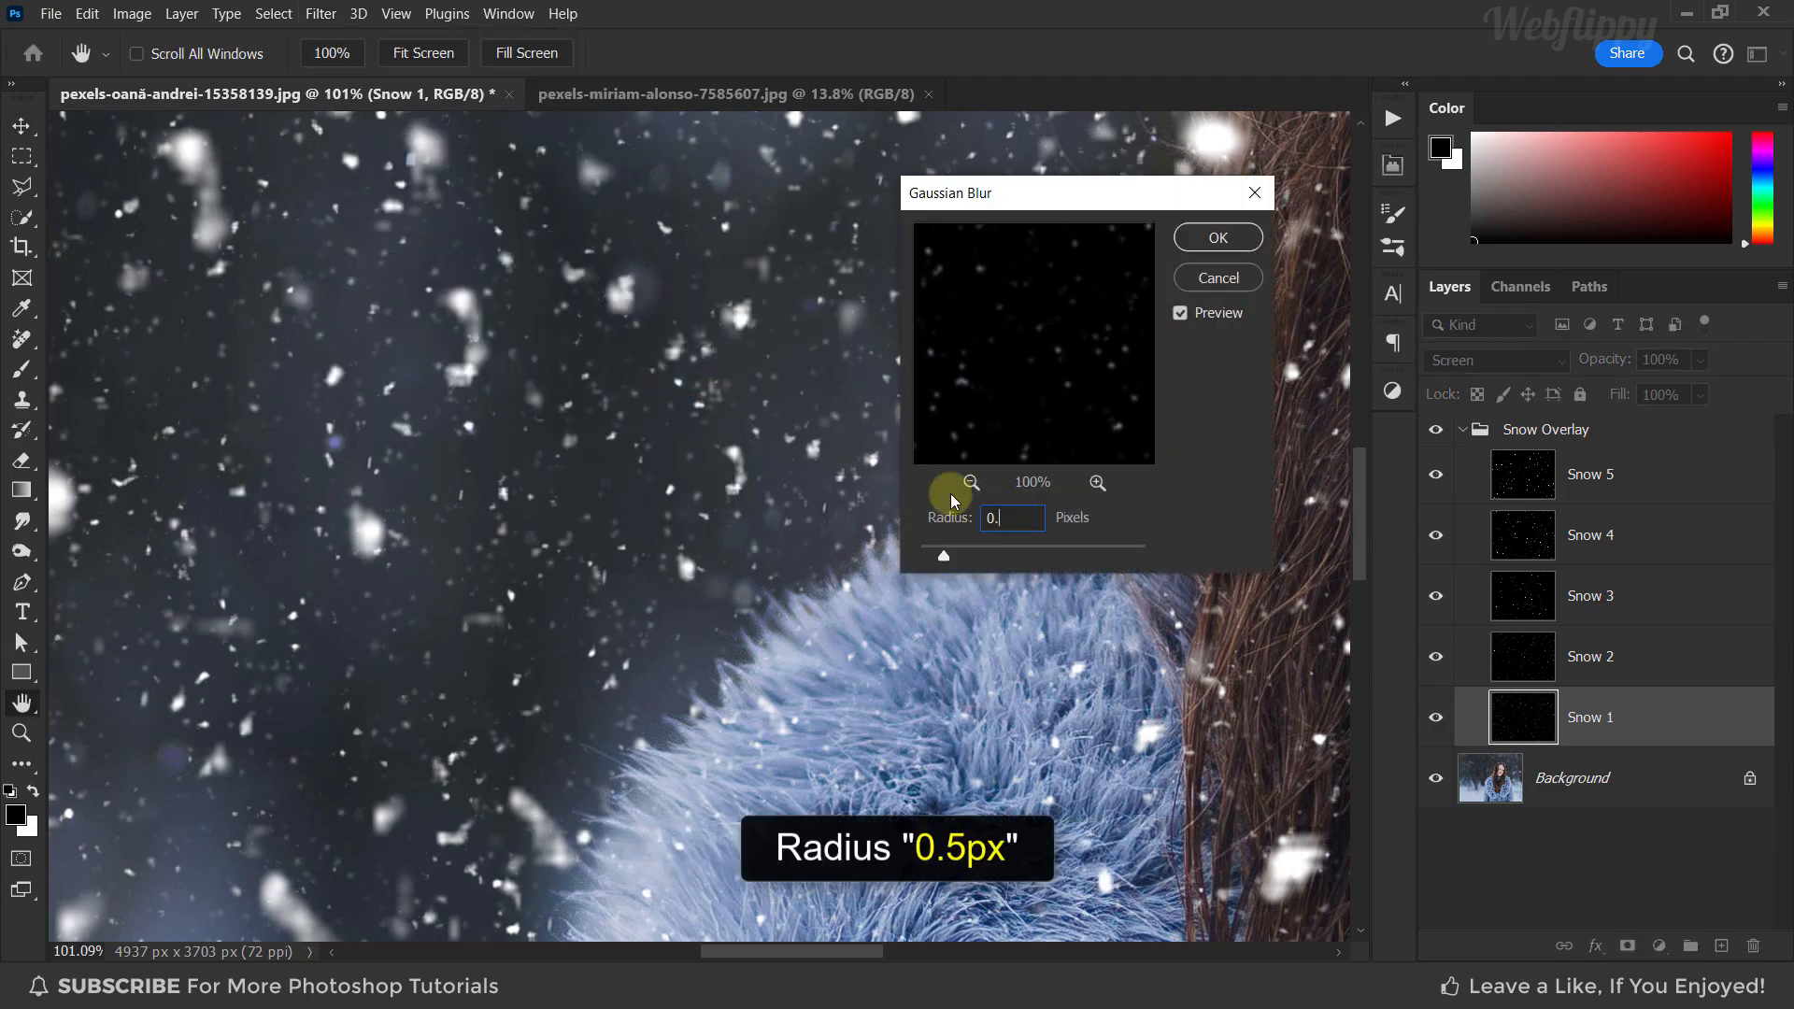
type("5")
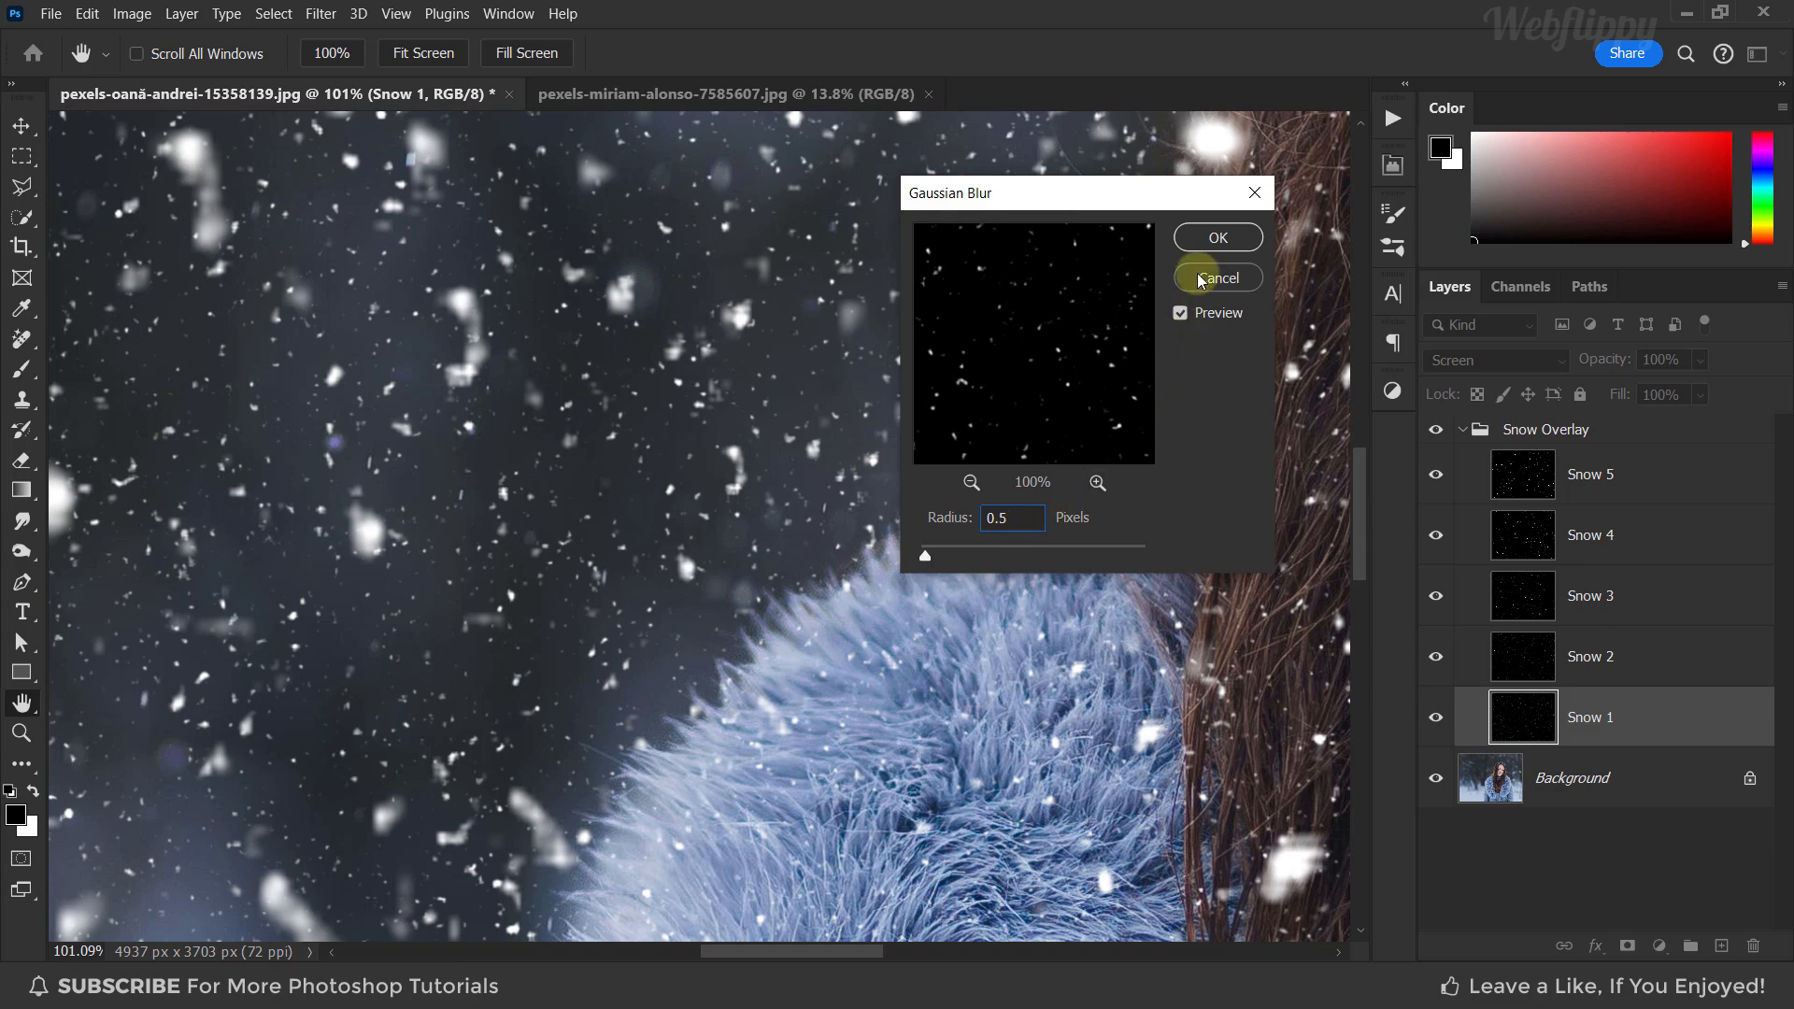
left_click(1206, 240)
Apply a Gaussian Blur to the Snow 2 layer with the same 0.5 pixel radius
left_click(1525, 663)
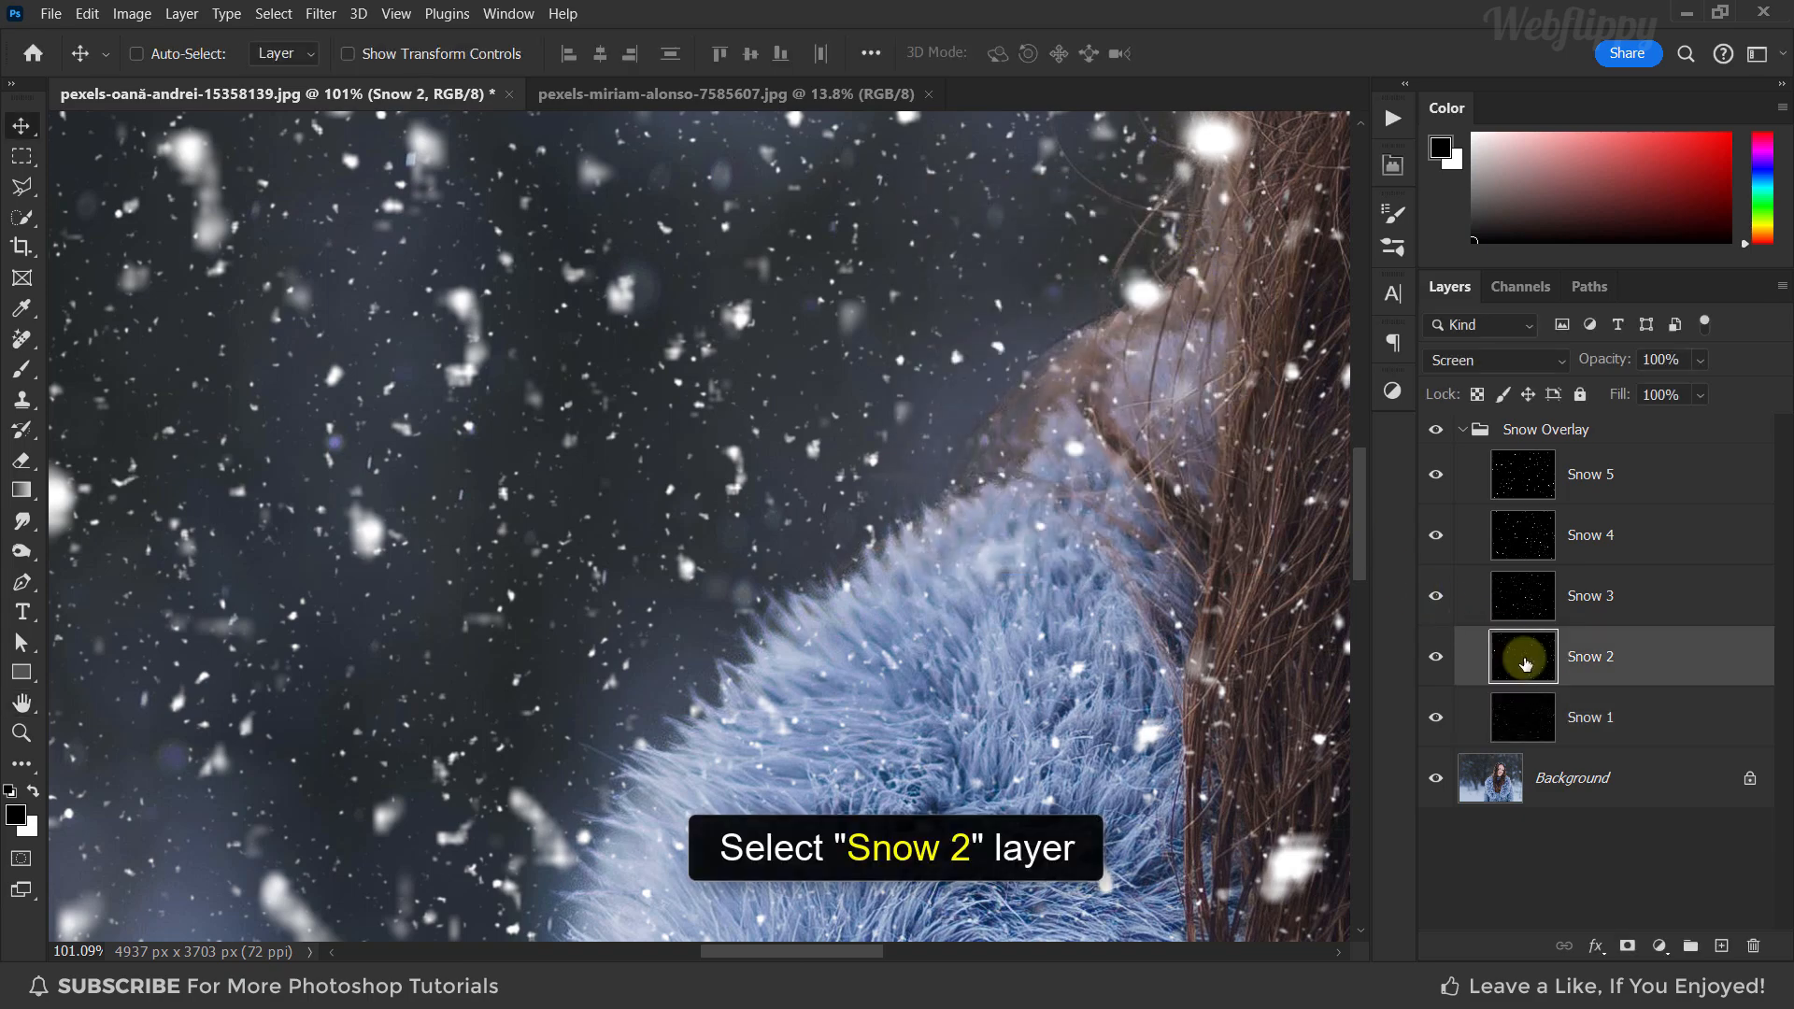
left_click(321, 15)
mouse_move(452, 293)
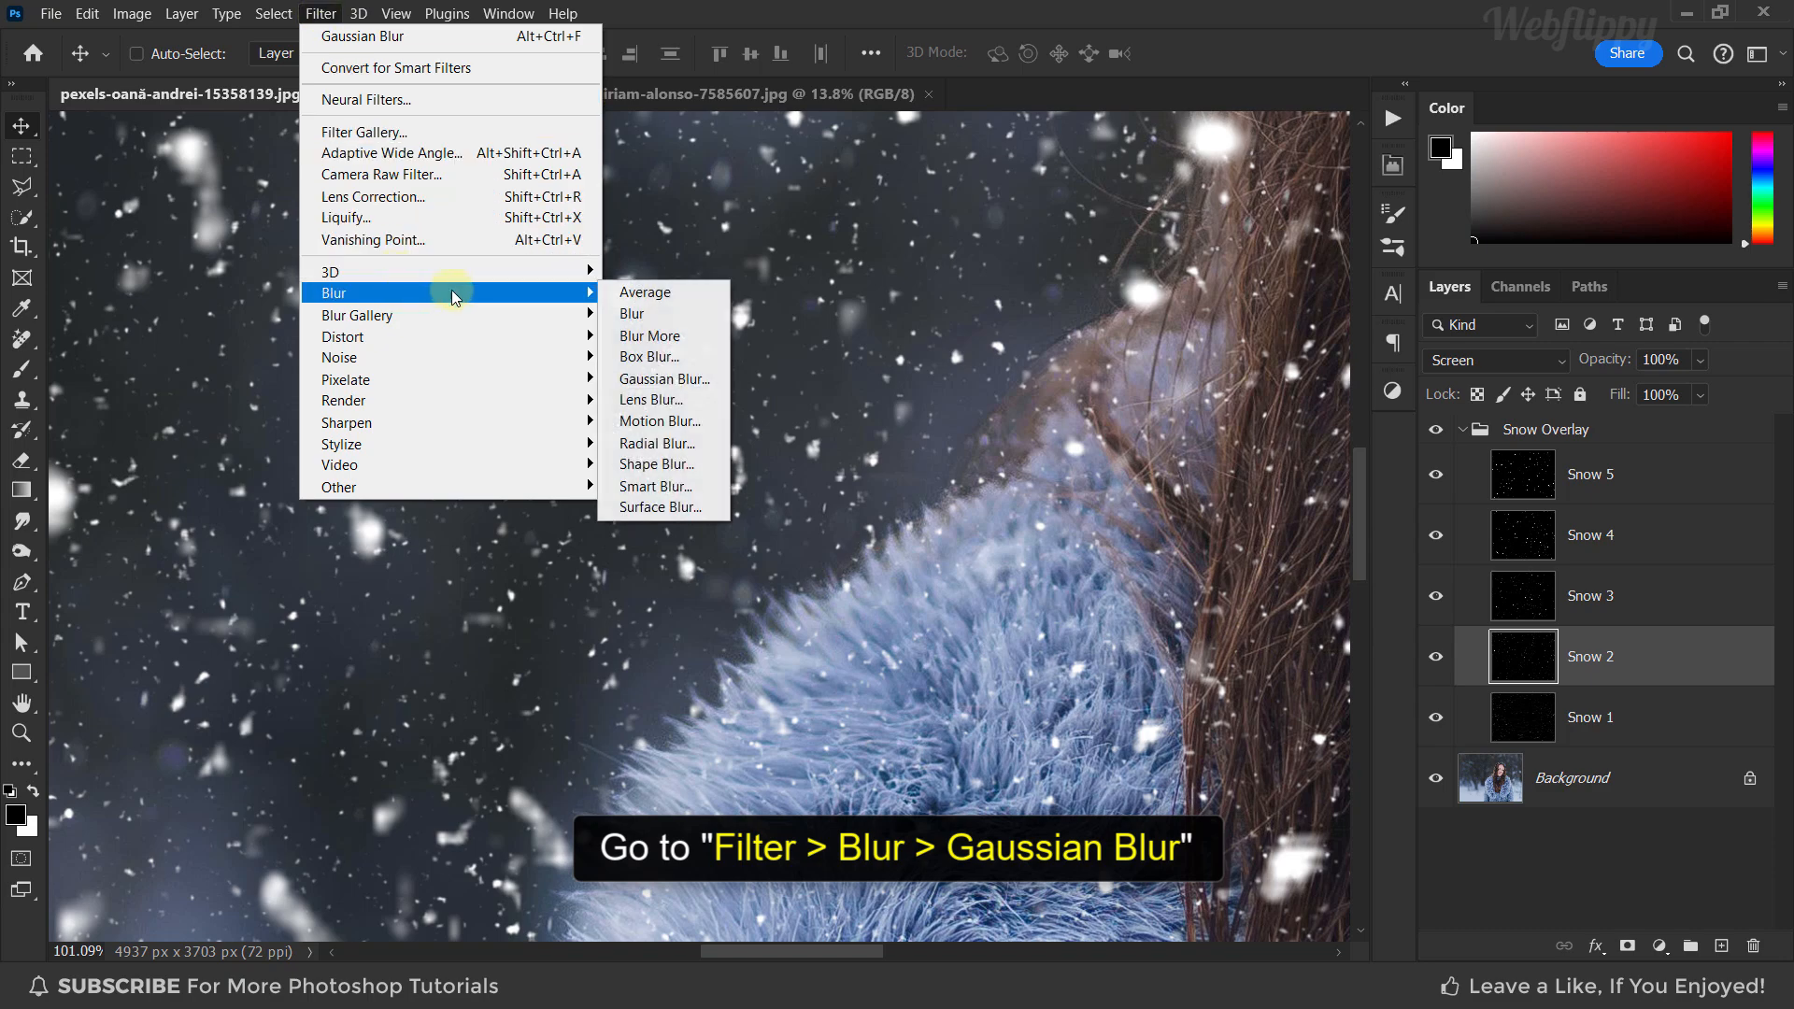
left_click(710, 380)
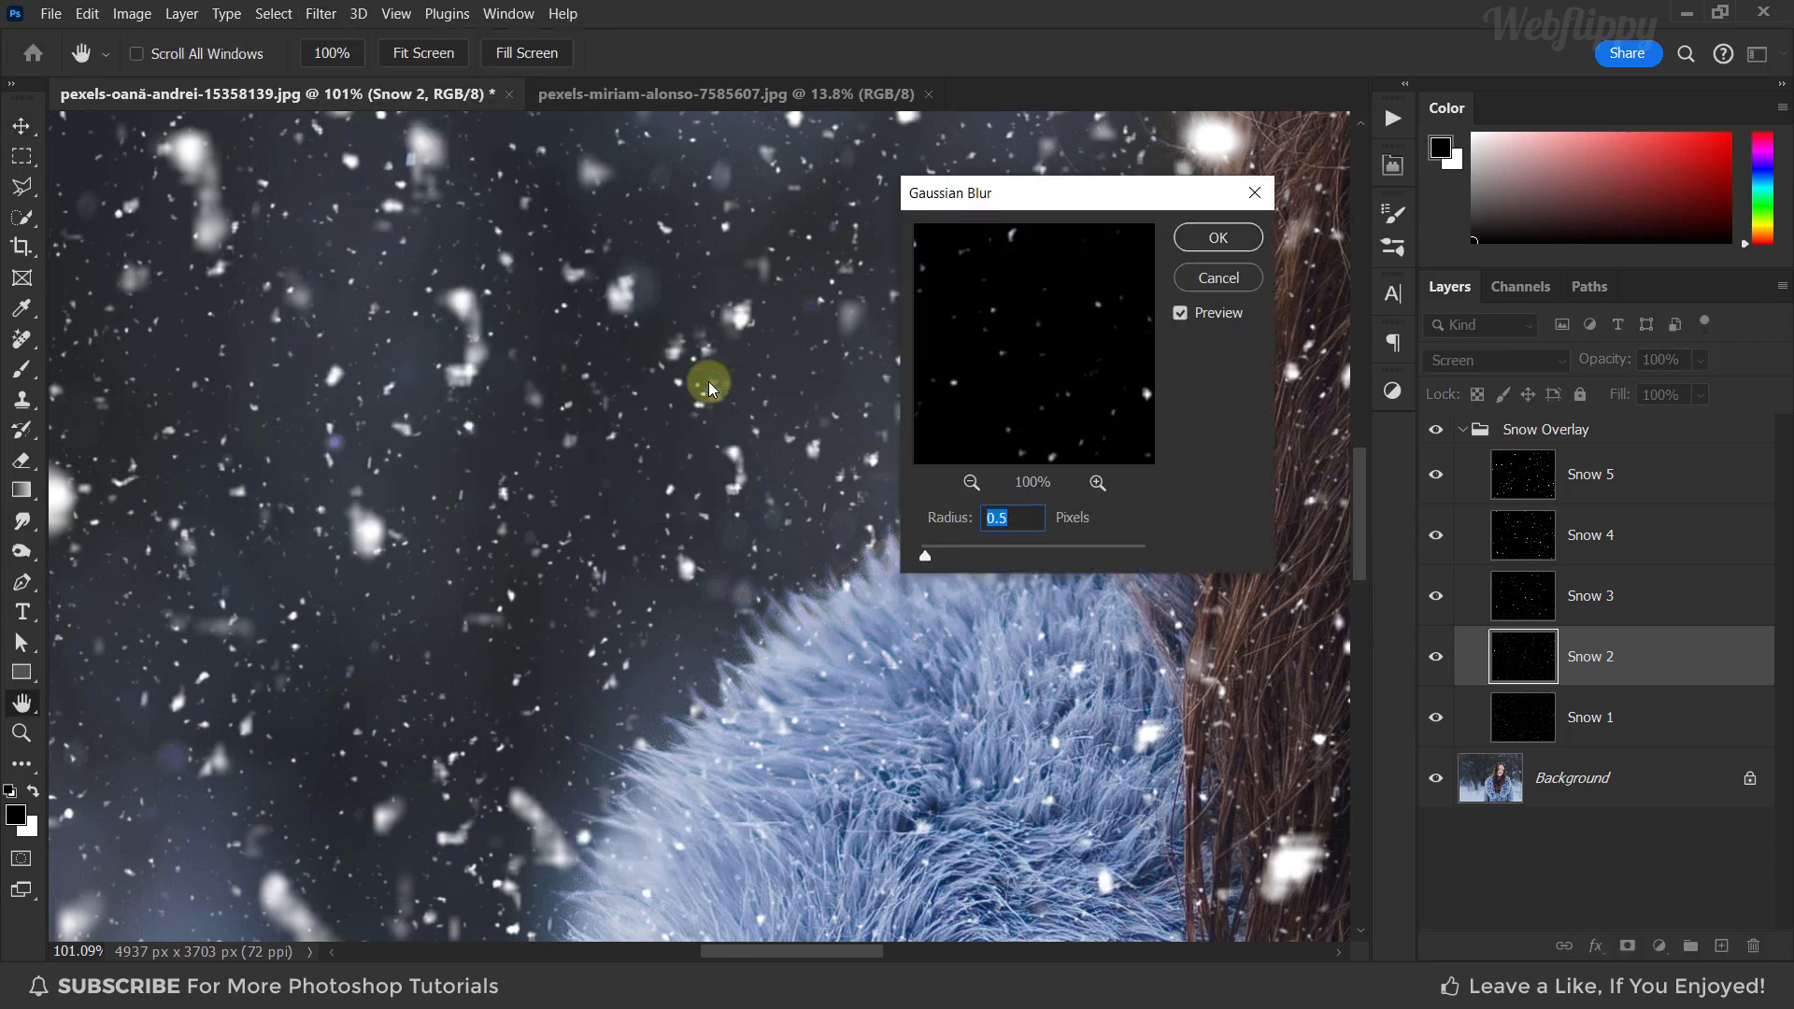
left_click(1204, 238)
Collapse the Snow Overlay group and compare the whole portrait with the group hidden and shown
key("v")
key("ctrl+0")
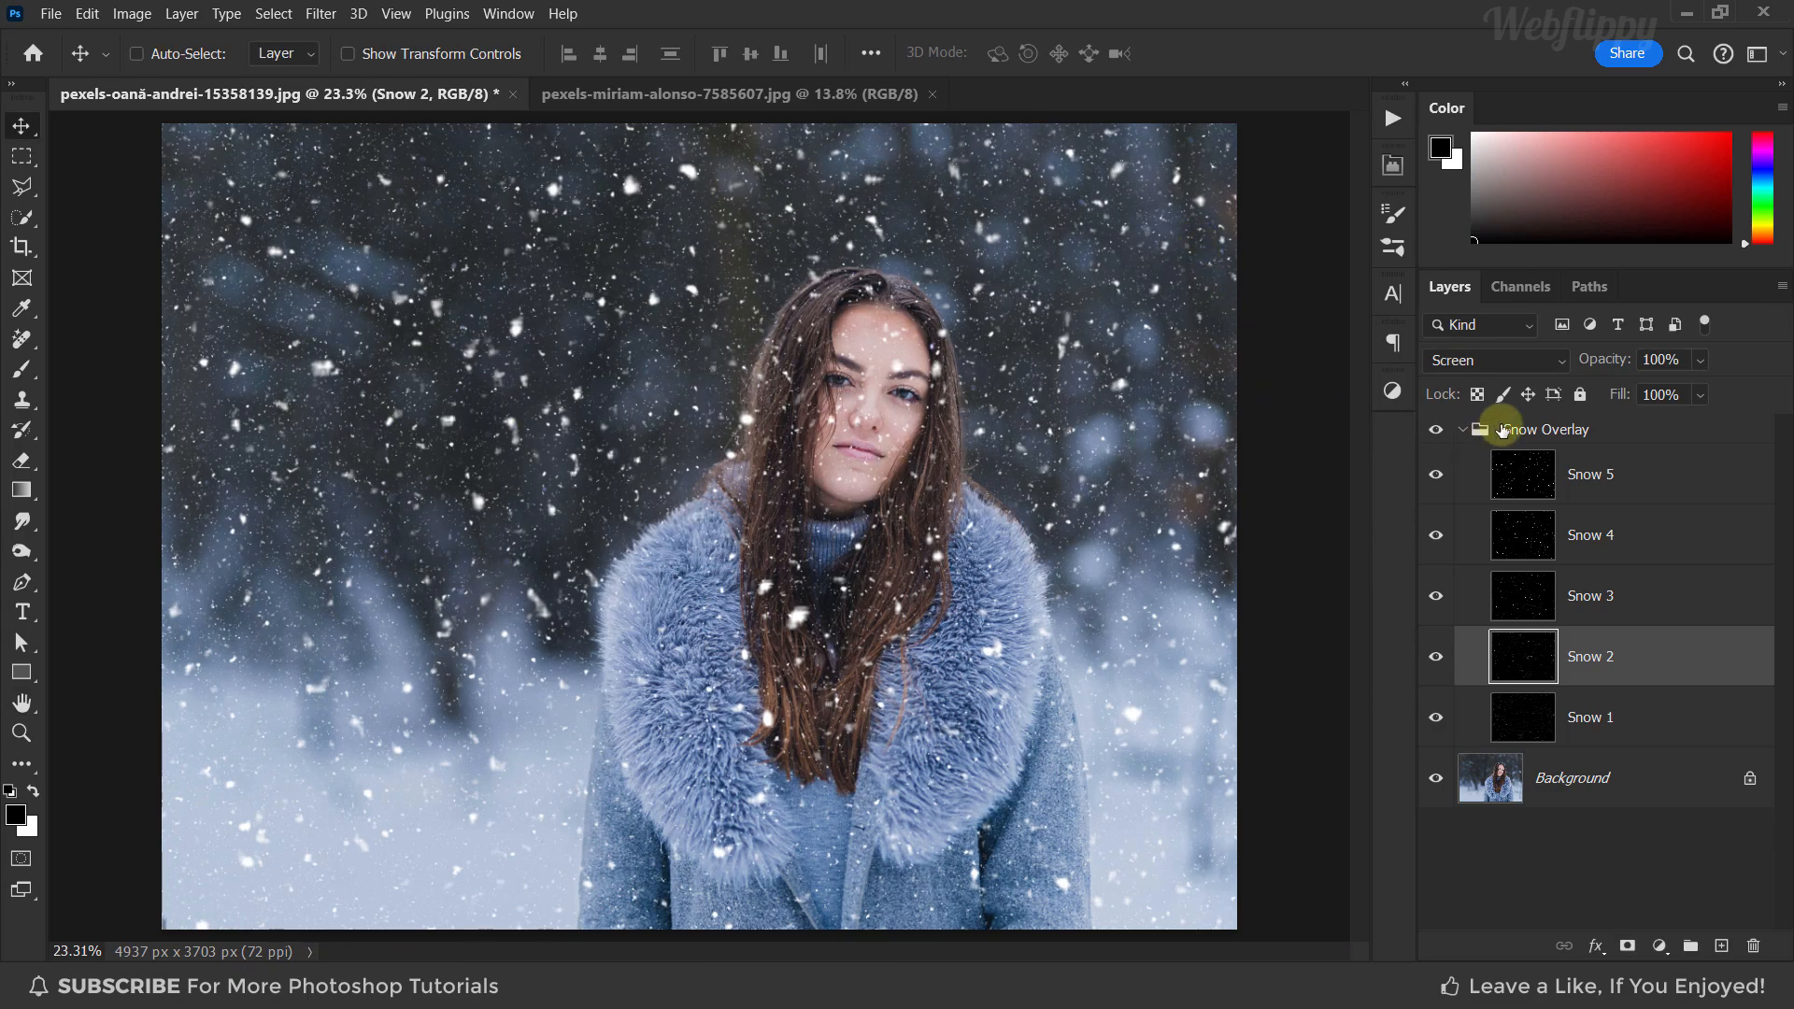
left_click(1461, 431)
left_click(1461, 432)
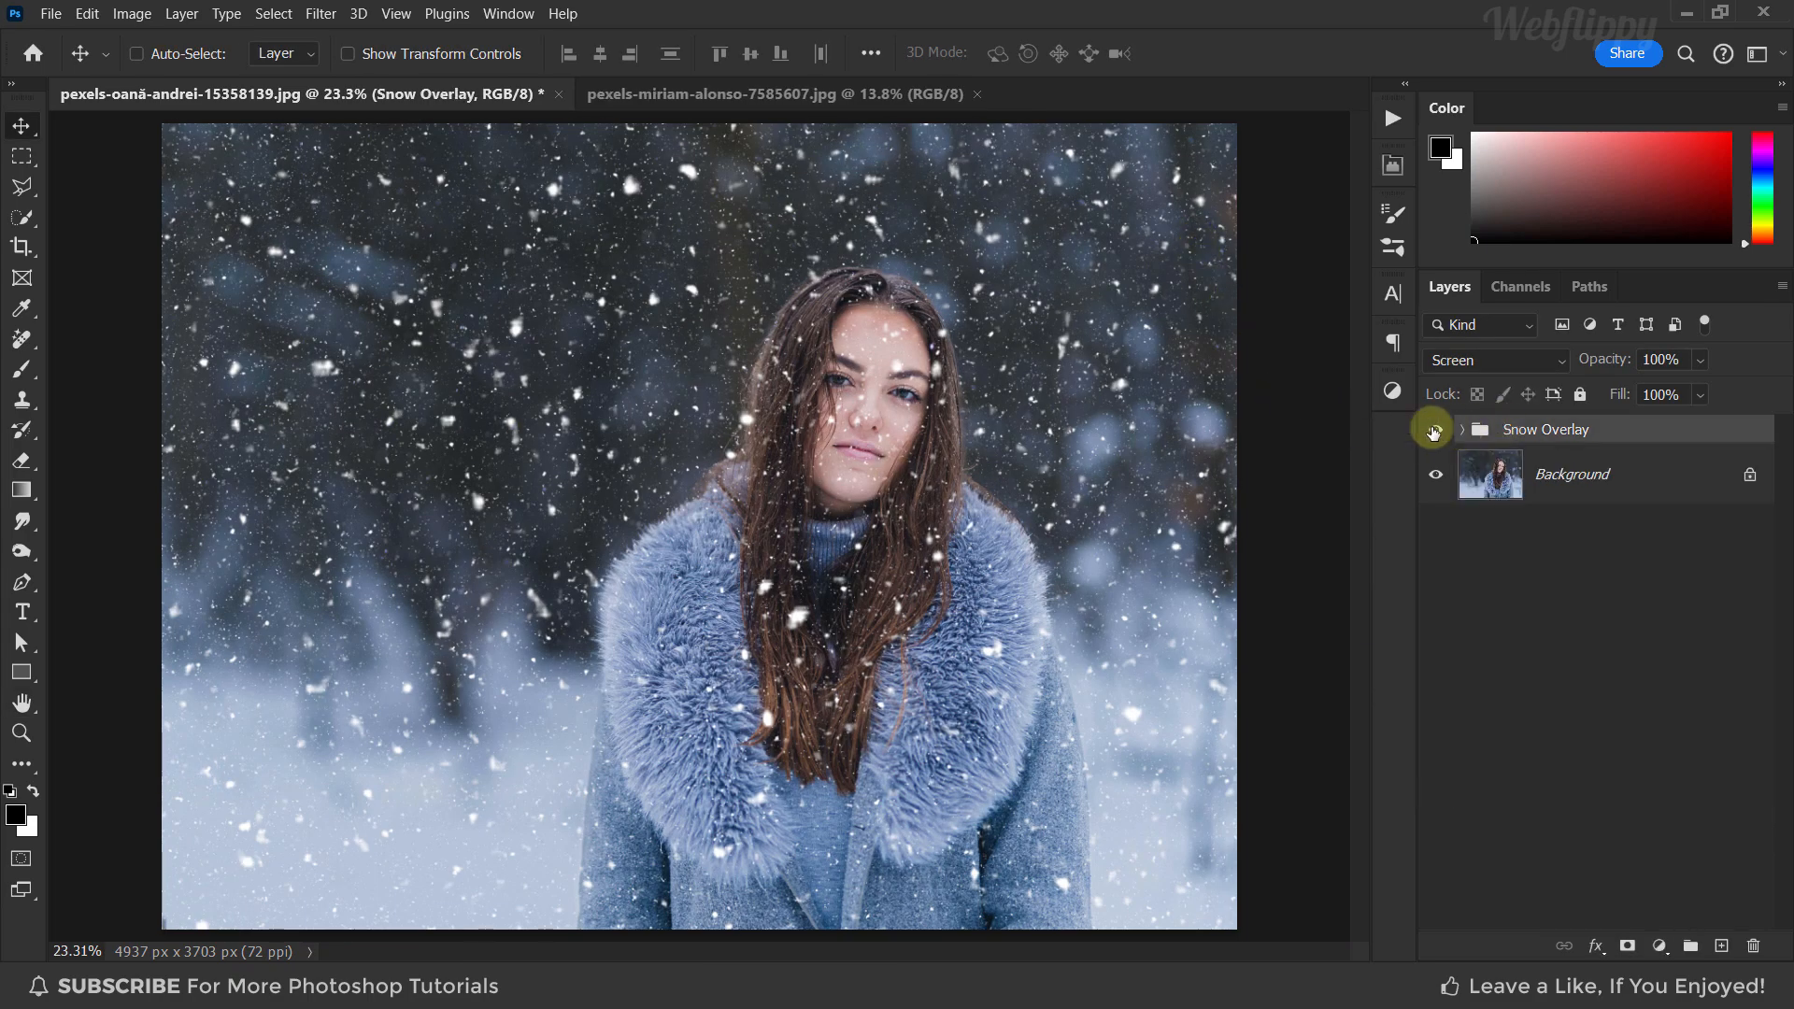
left_click(1434, 431)
left_click(1435, 431)
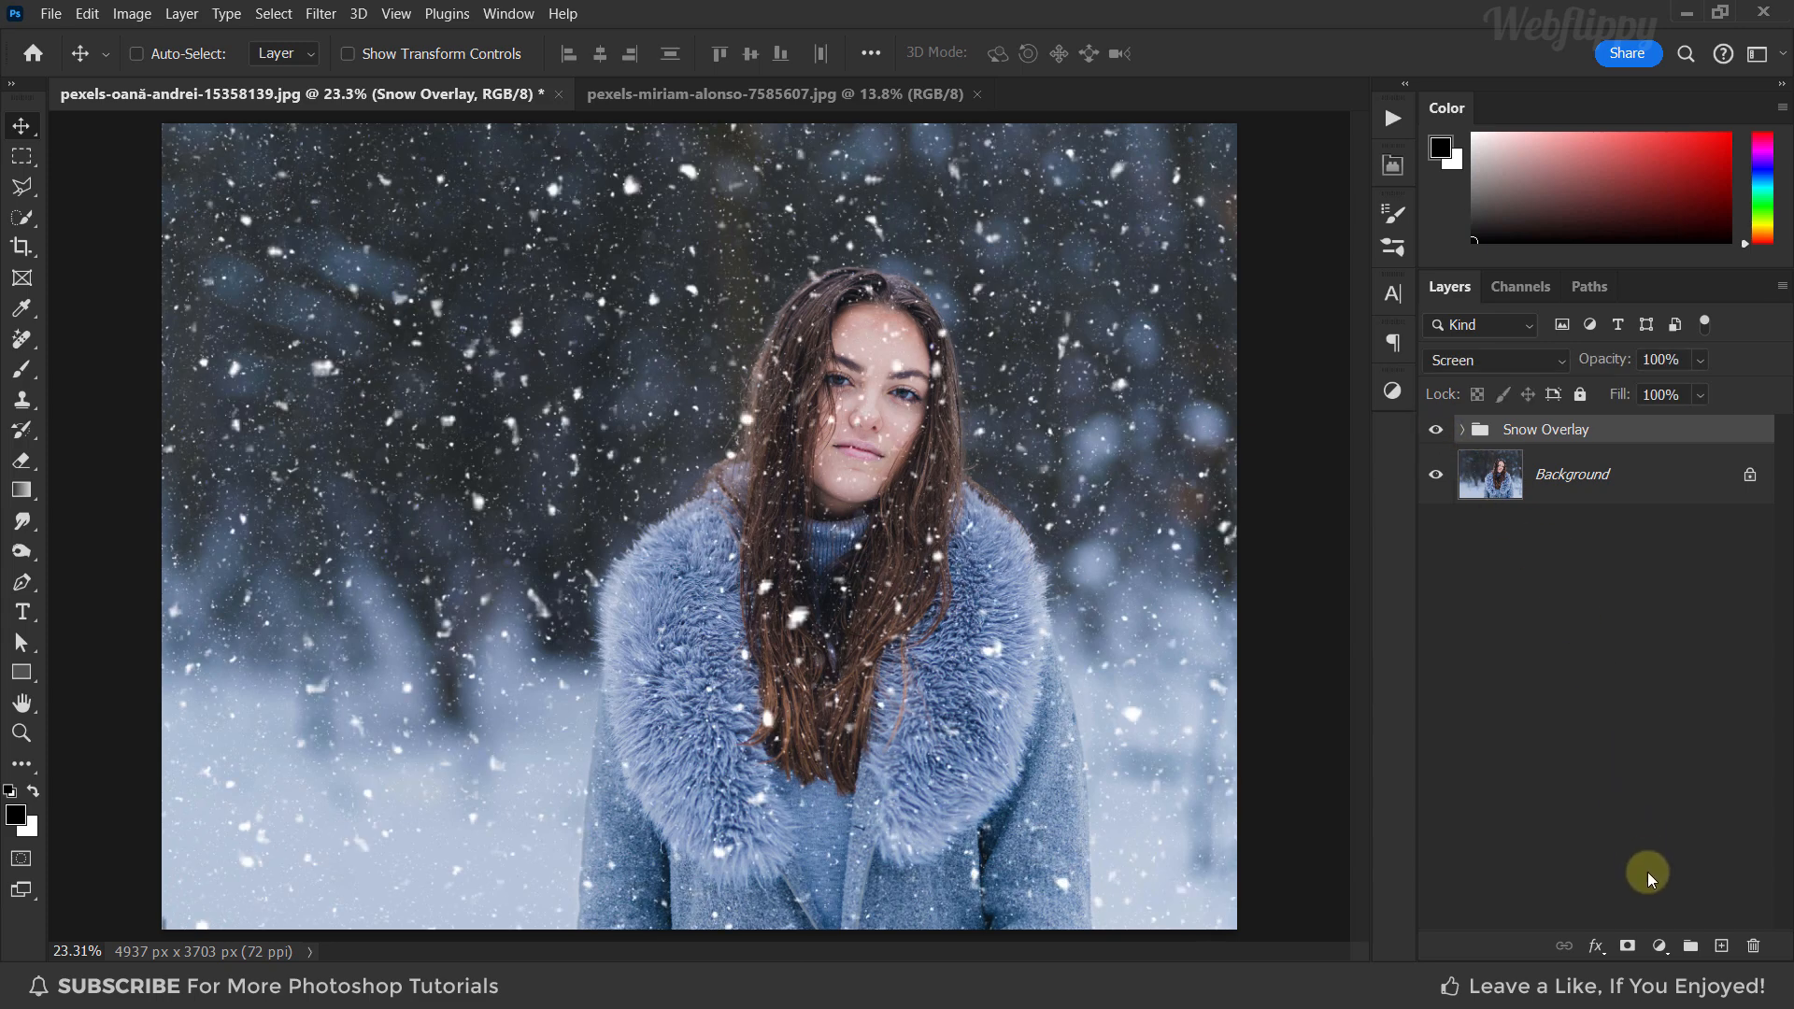
Add a Color Balance adjustment layer above the Snow Overlay group and clip it to the group
left_click(1660, 946)
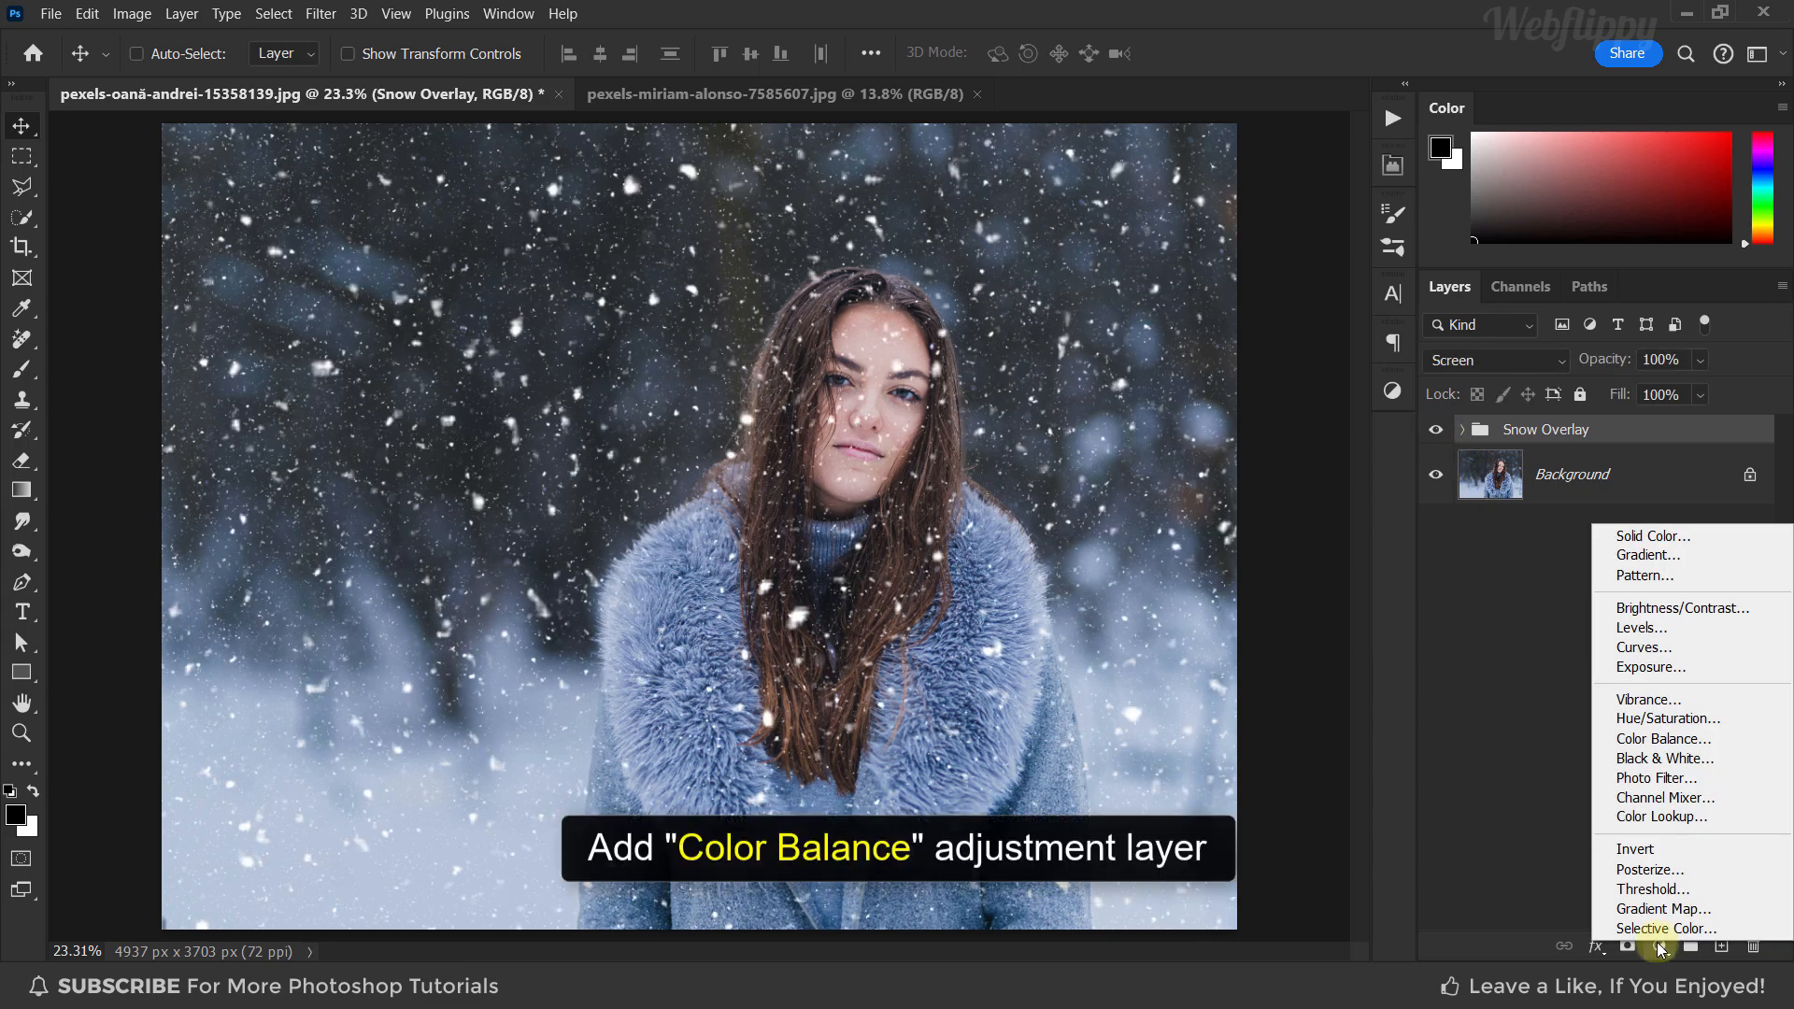
left_click(1730, 743)
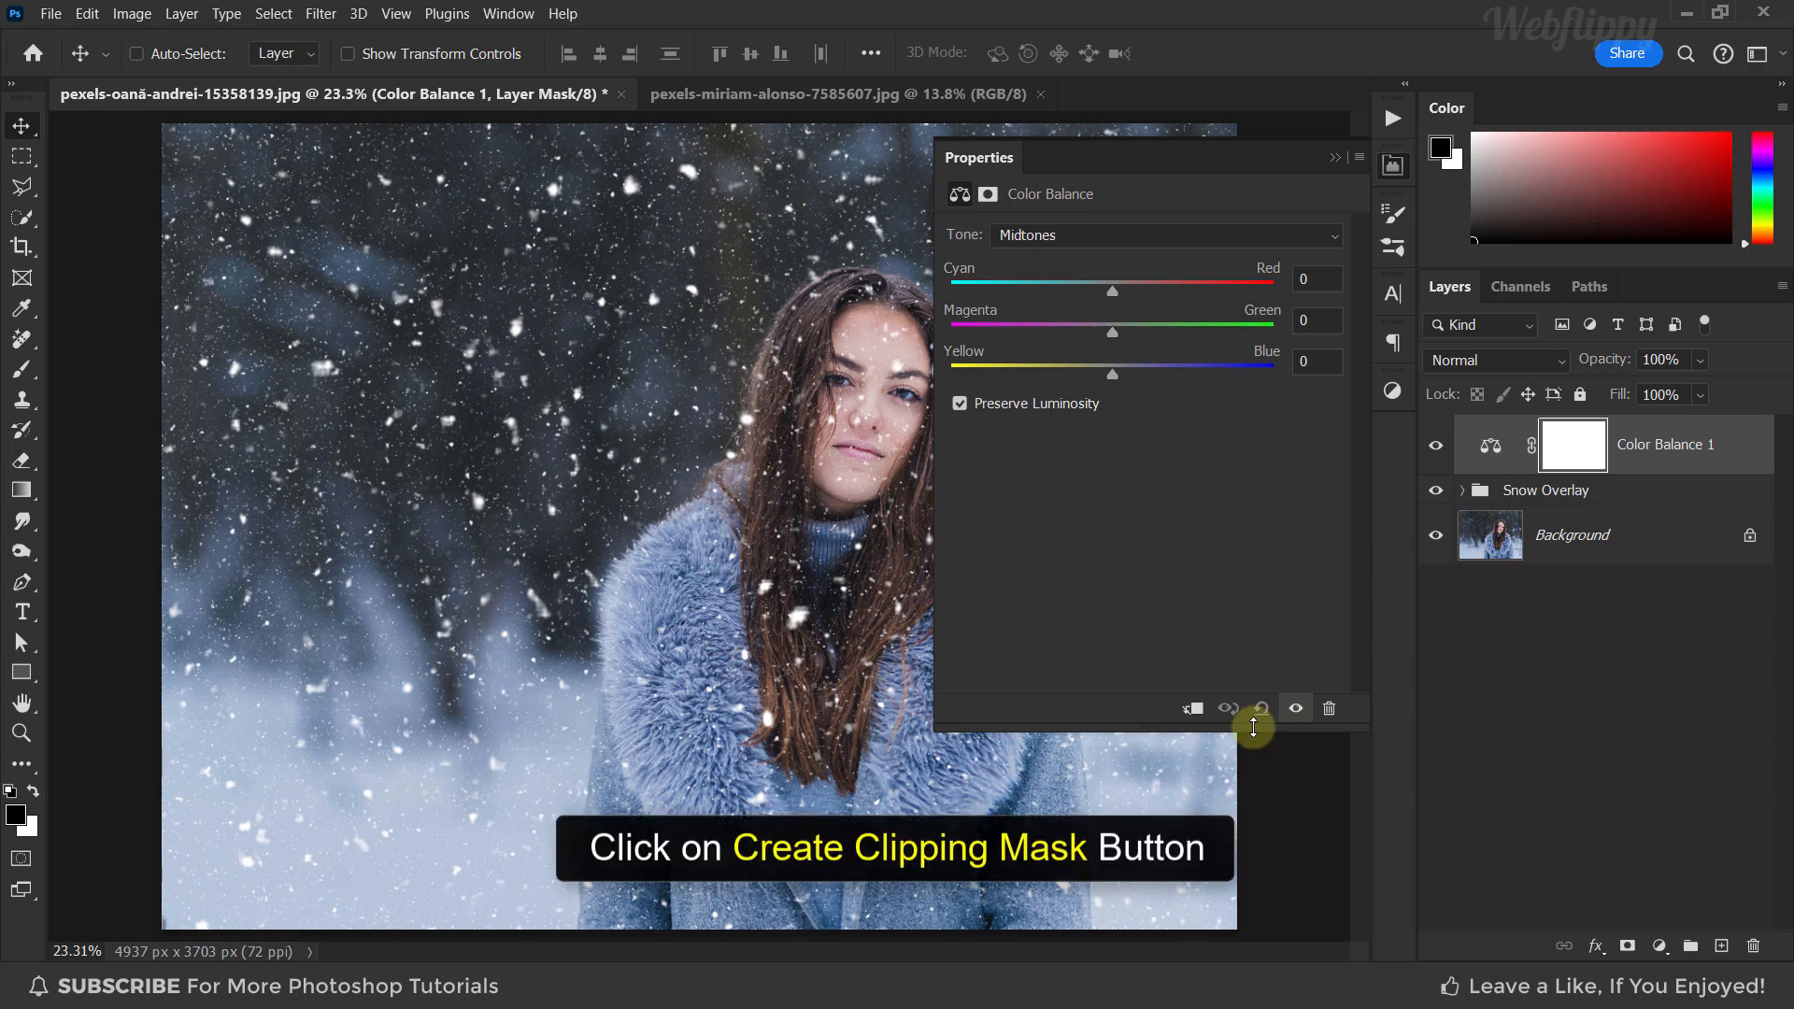
left_click(1197, 712)
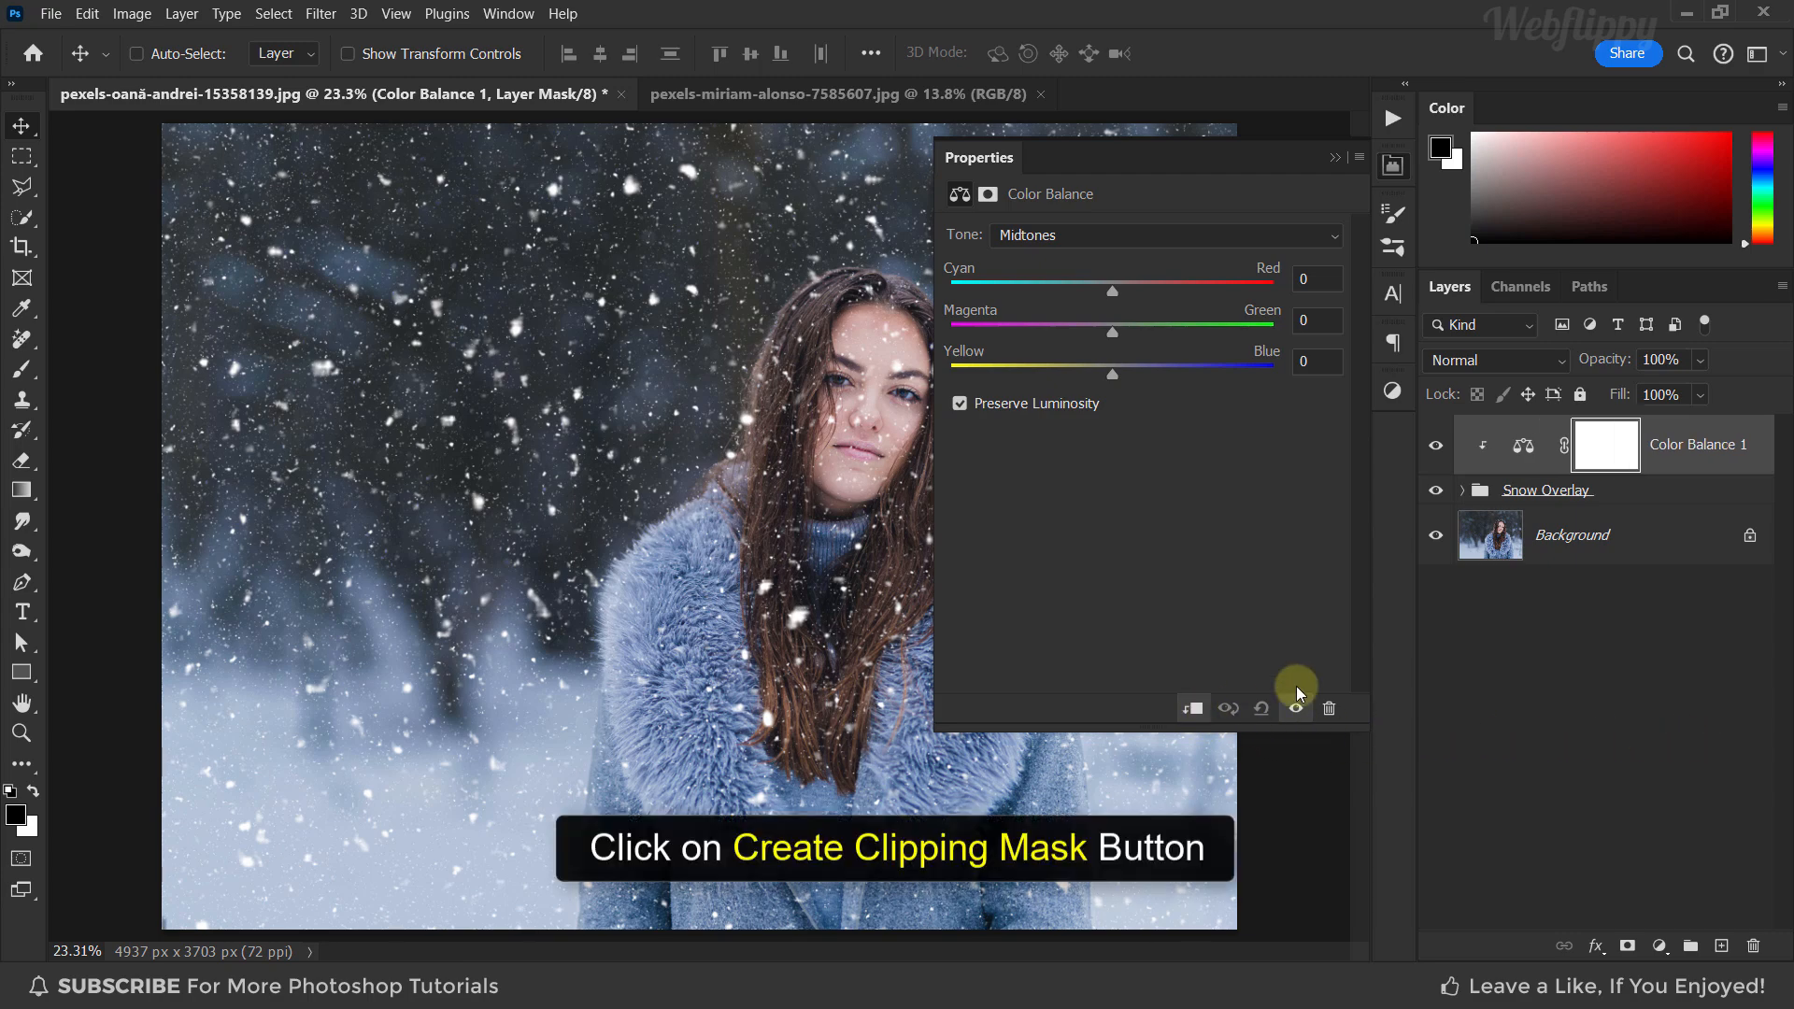
Set the Color Balance midtones to Cyan/Red -20 and Yellow/Blue +30, and compare the snow with the adjustment hidden and shown
left_click(1179, 233)
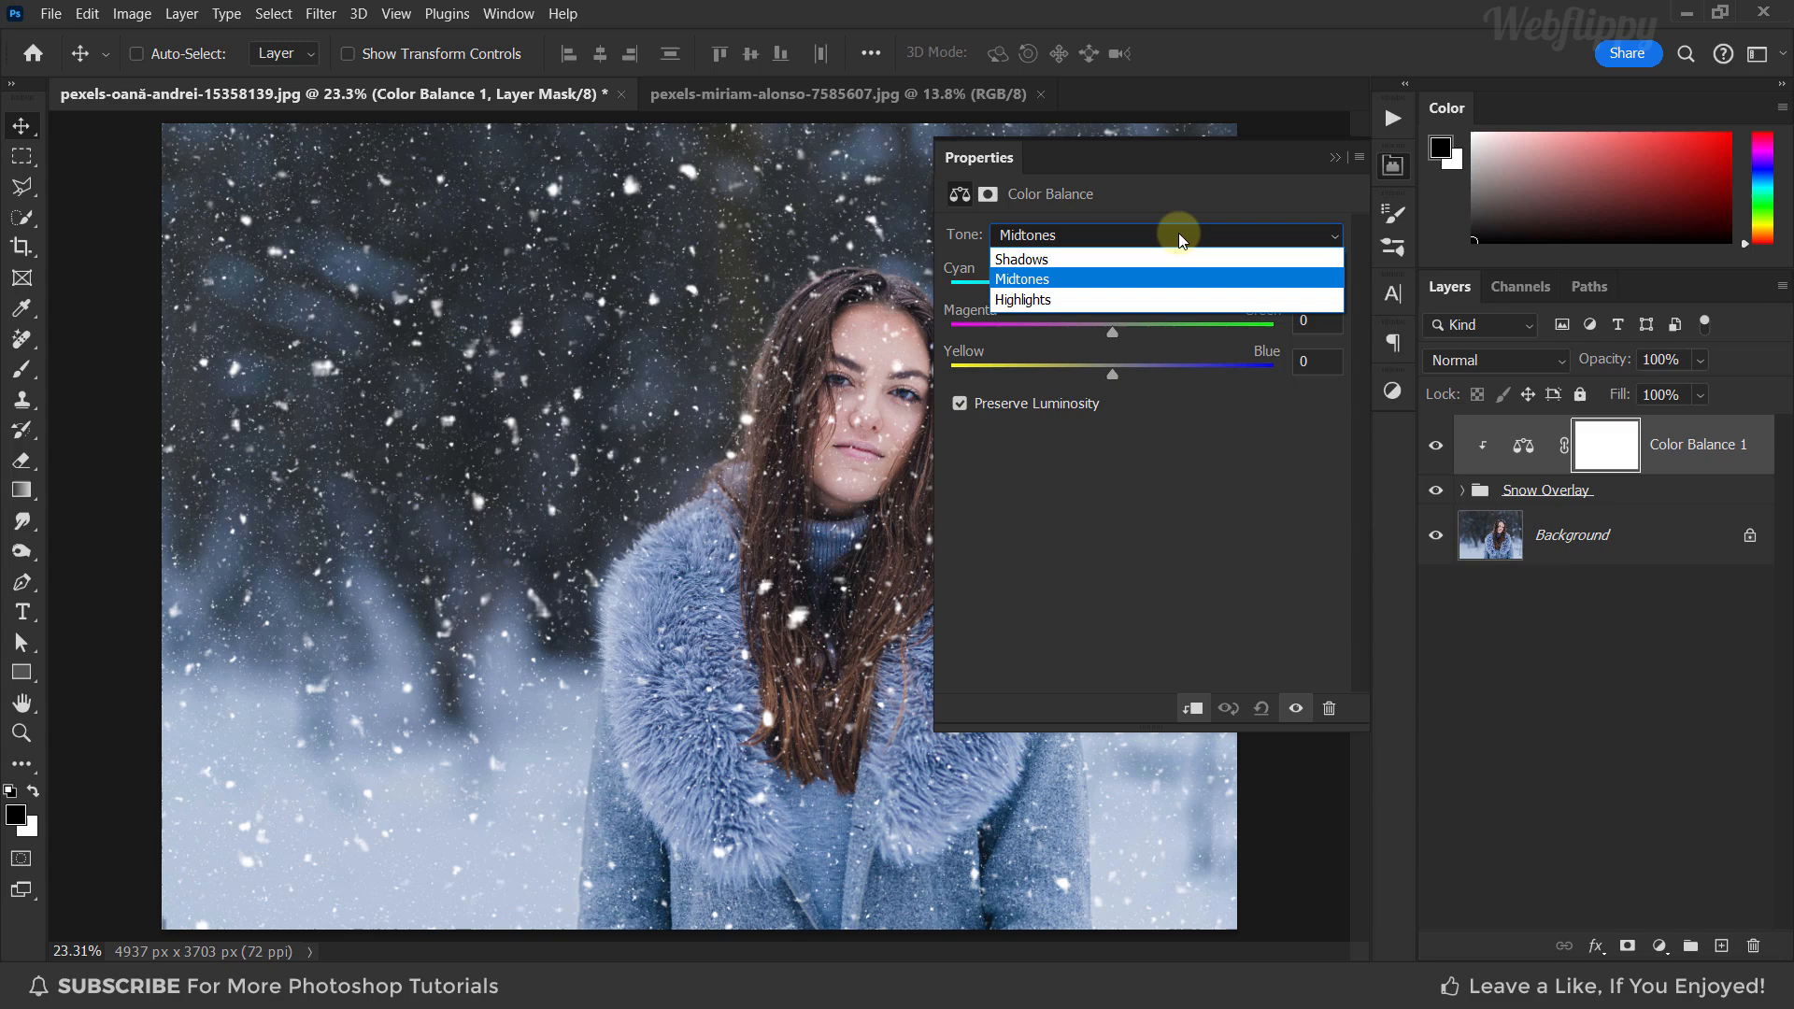
left_click(1165, 277)
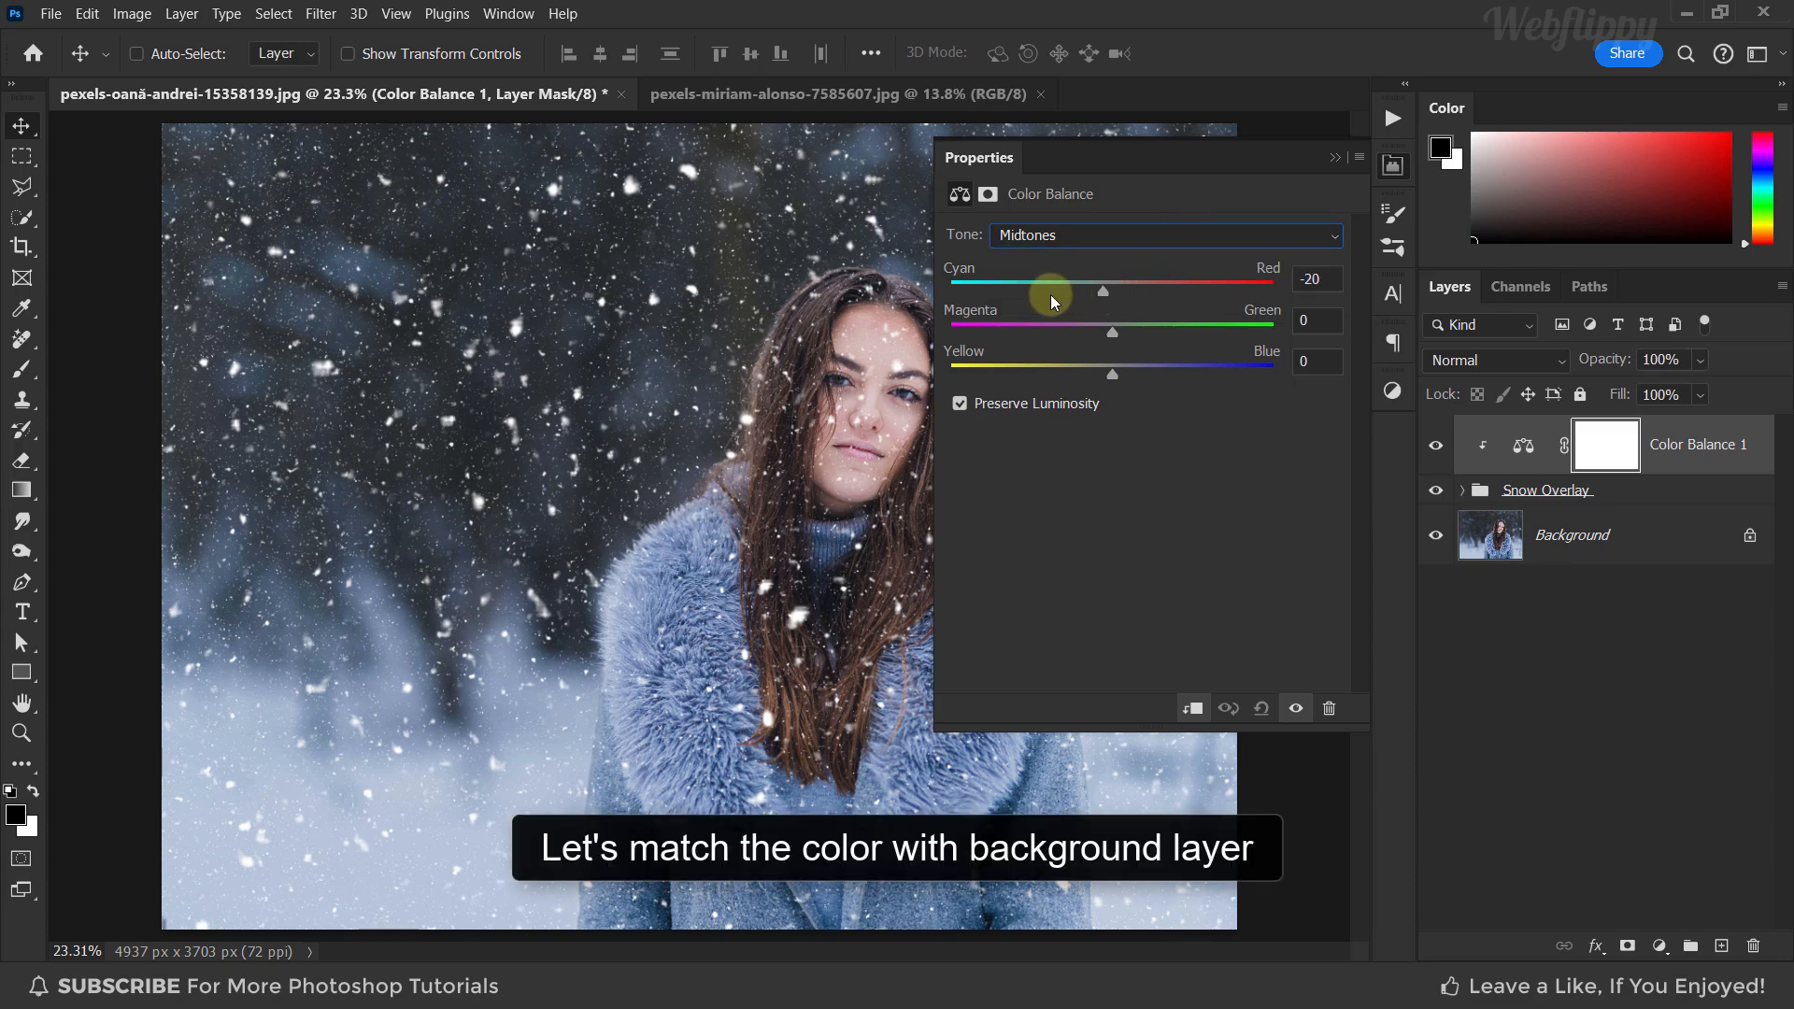
mouse_move(1103, 295)
left_mouse_down()
mouse_move(1057, 295)
mouse_move(1079, 300)
left_mouse_up()
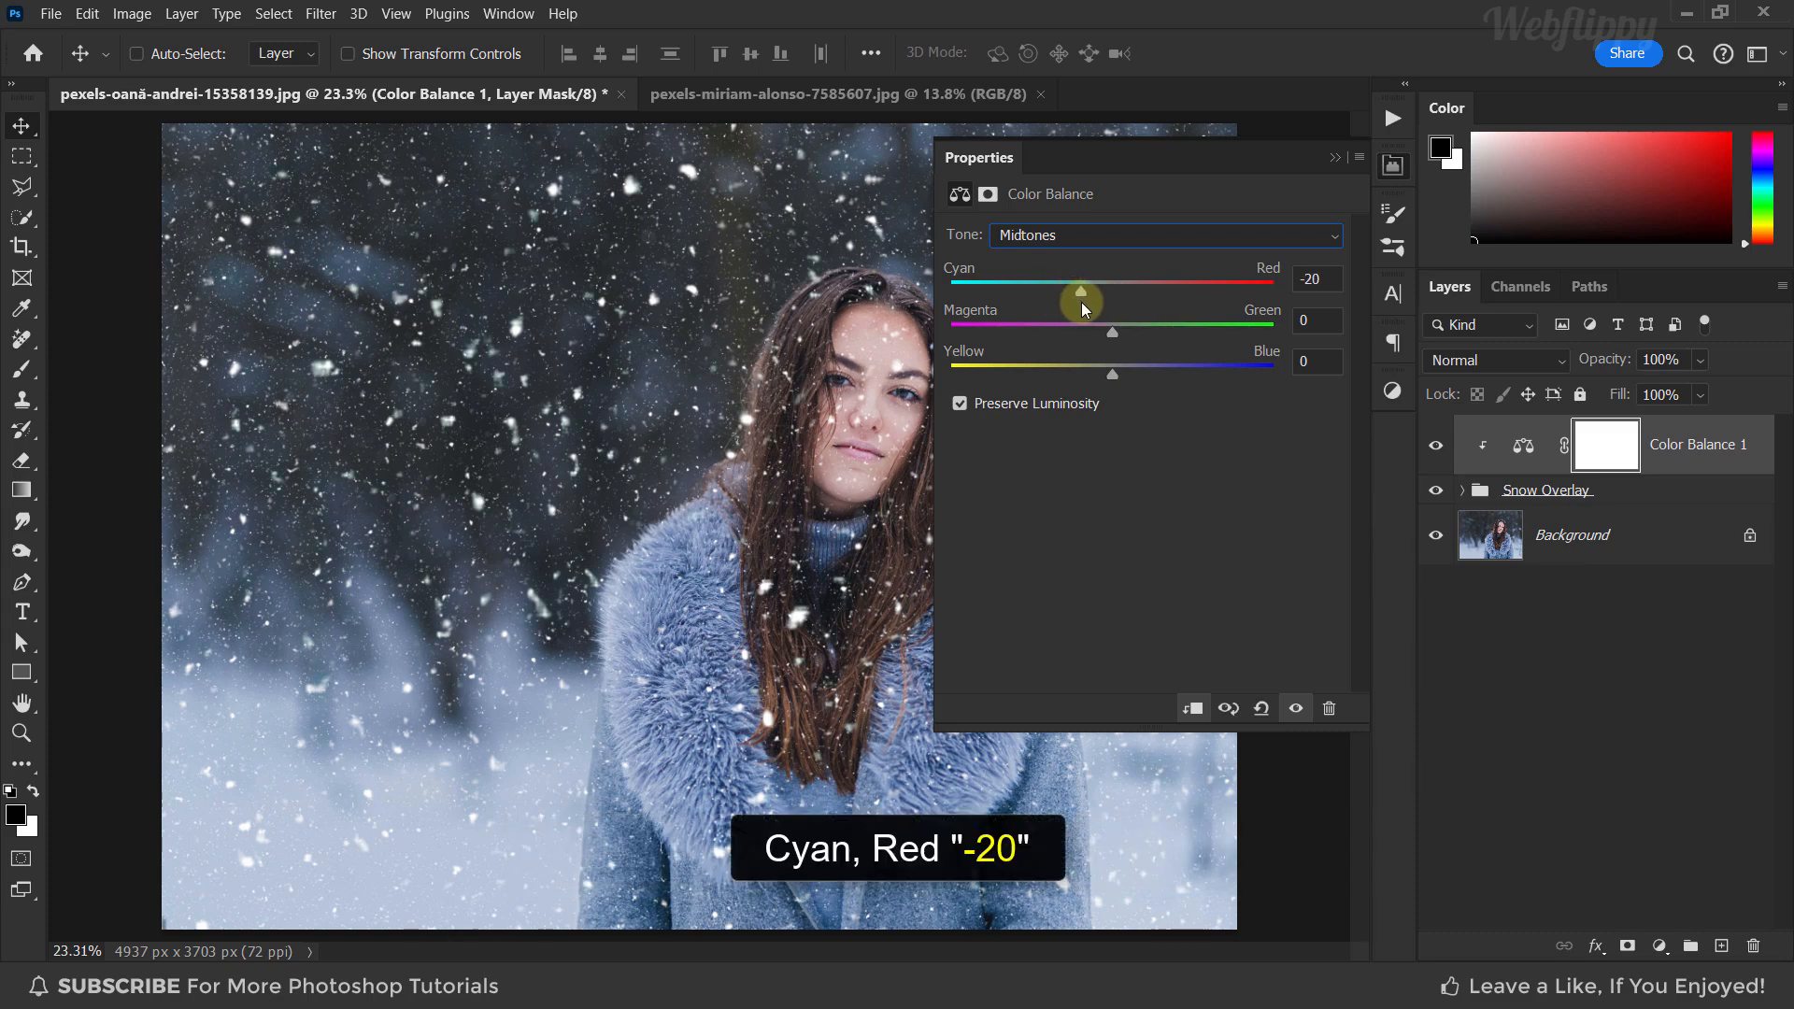
left_click_drag(1114, 373, 1174, 377)
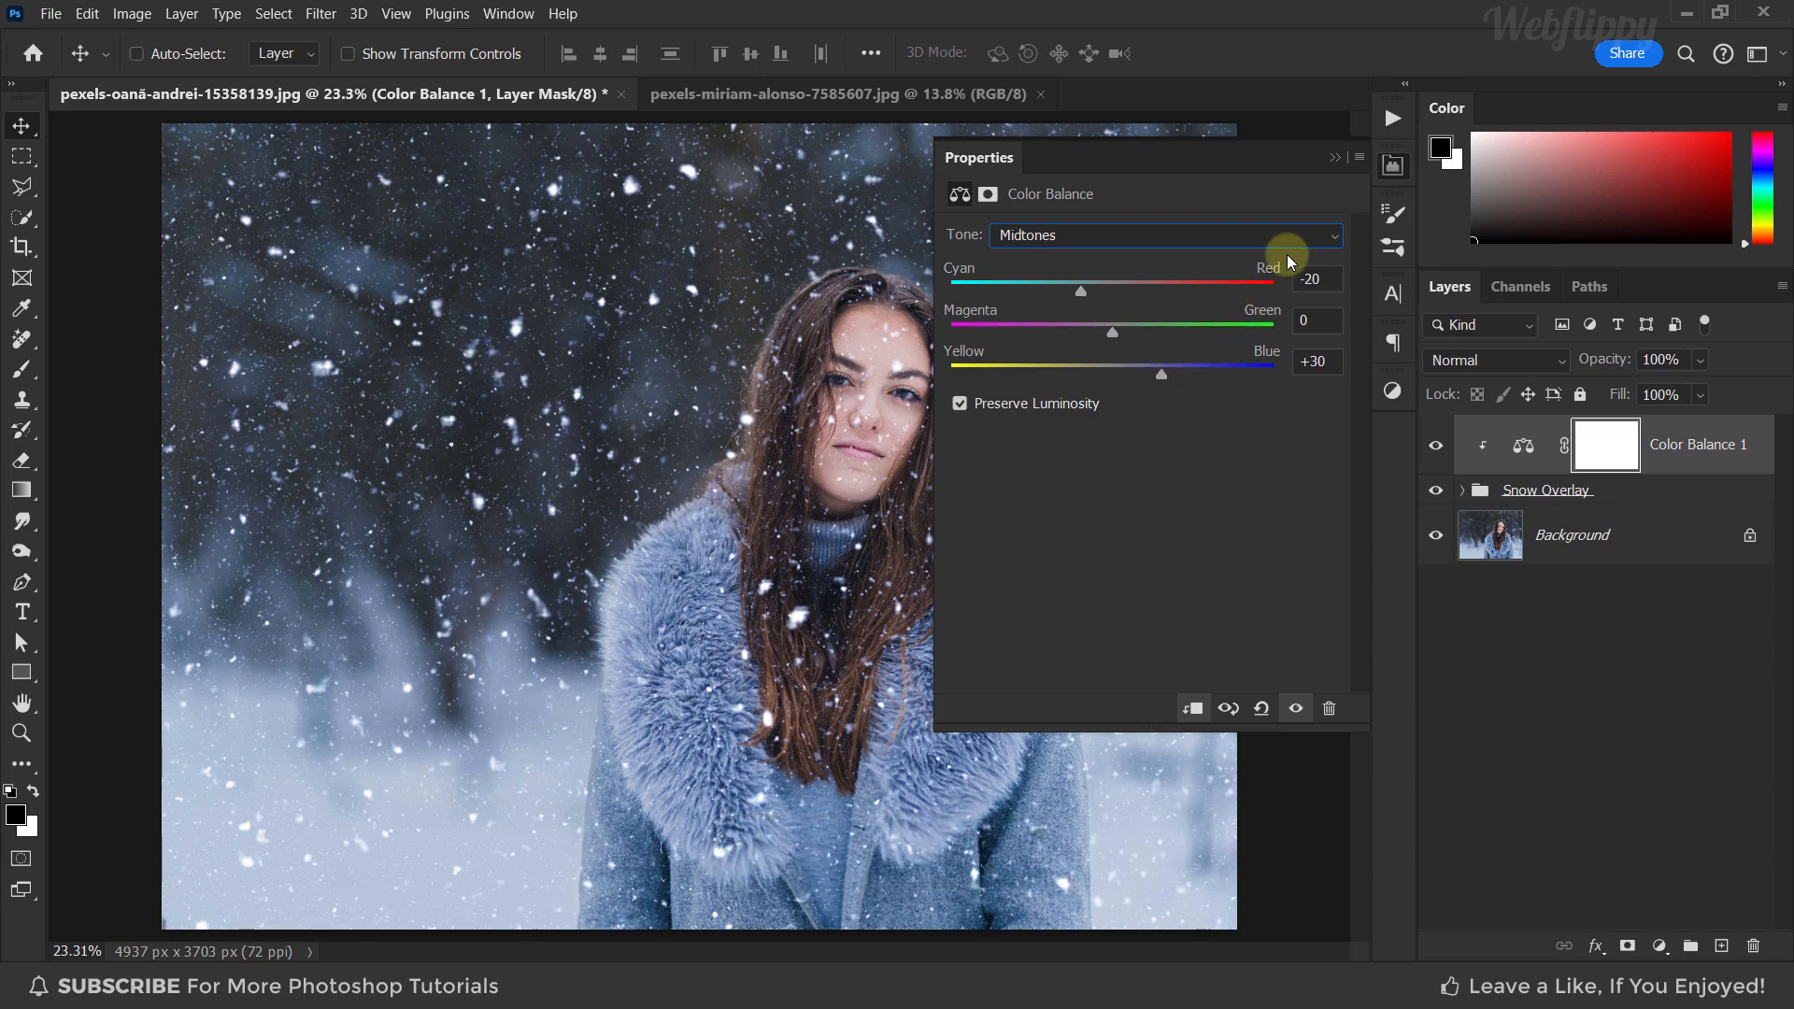
left_click(1334, 164)
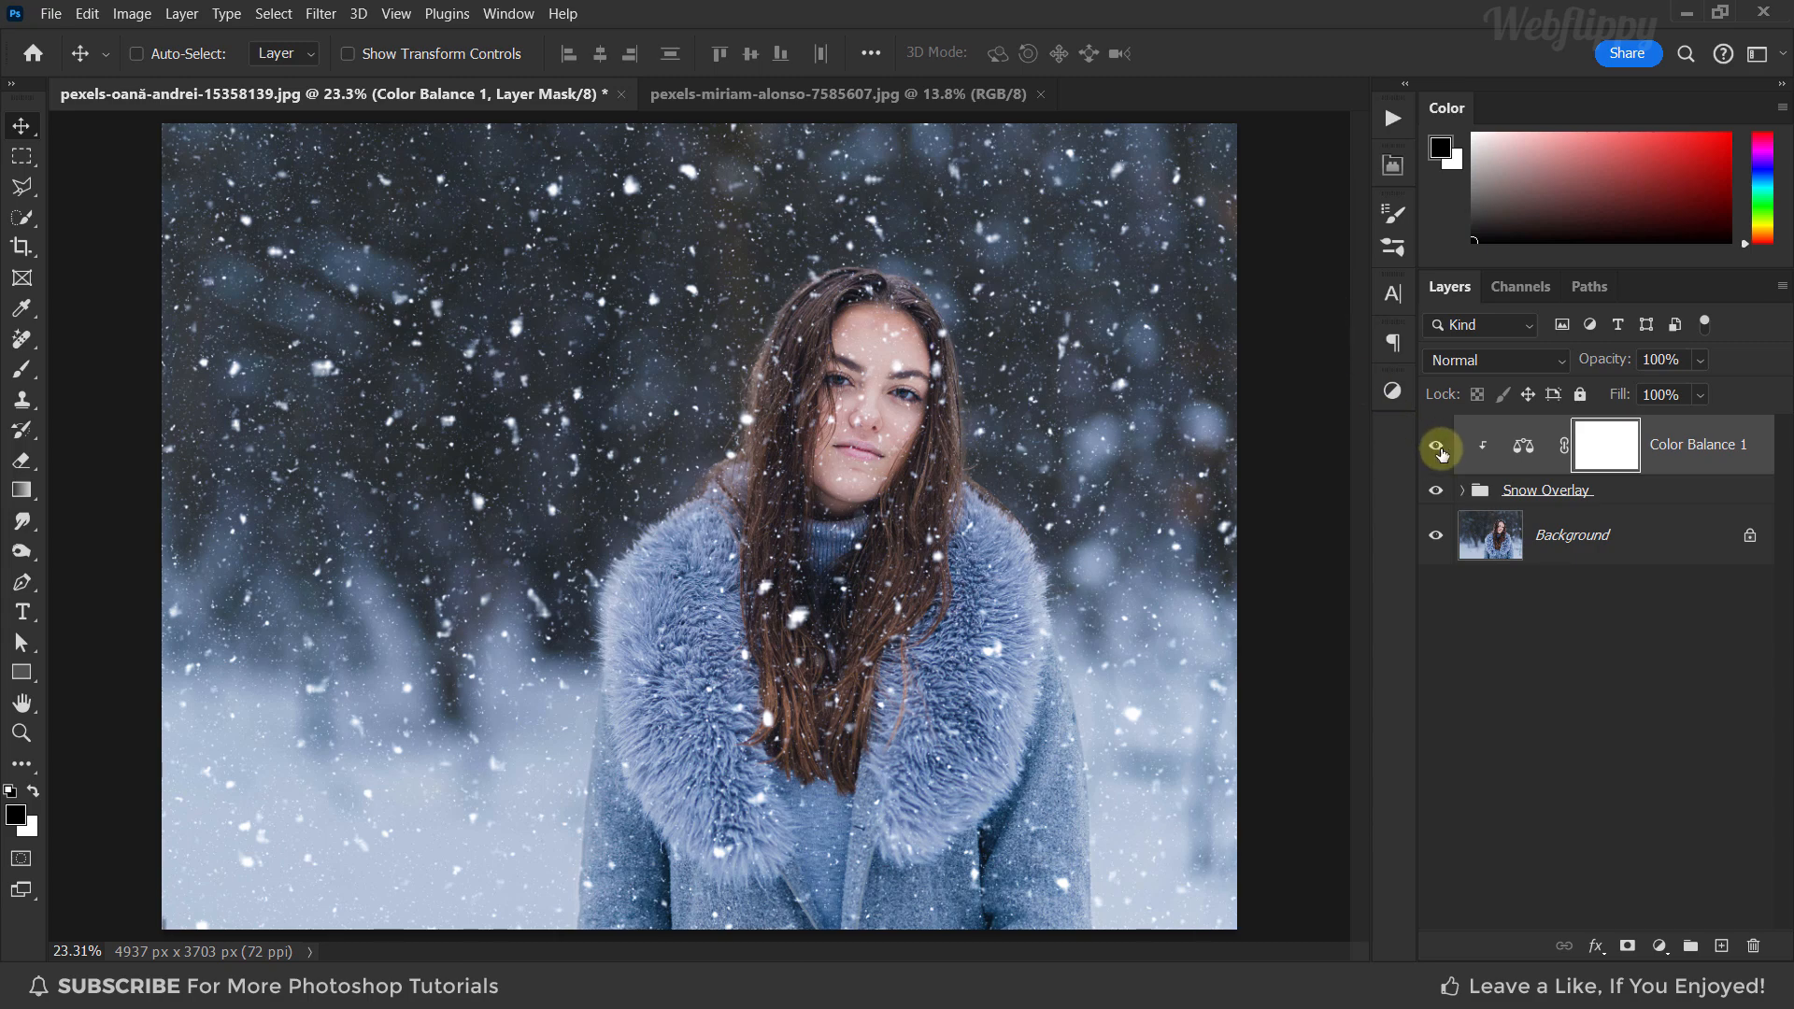
left_click(1437, 448)
left_click(1440, 452)
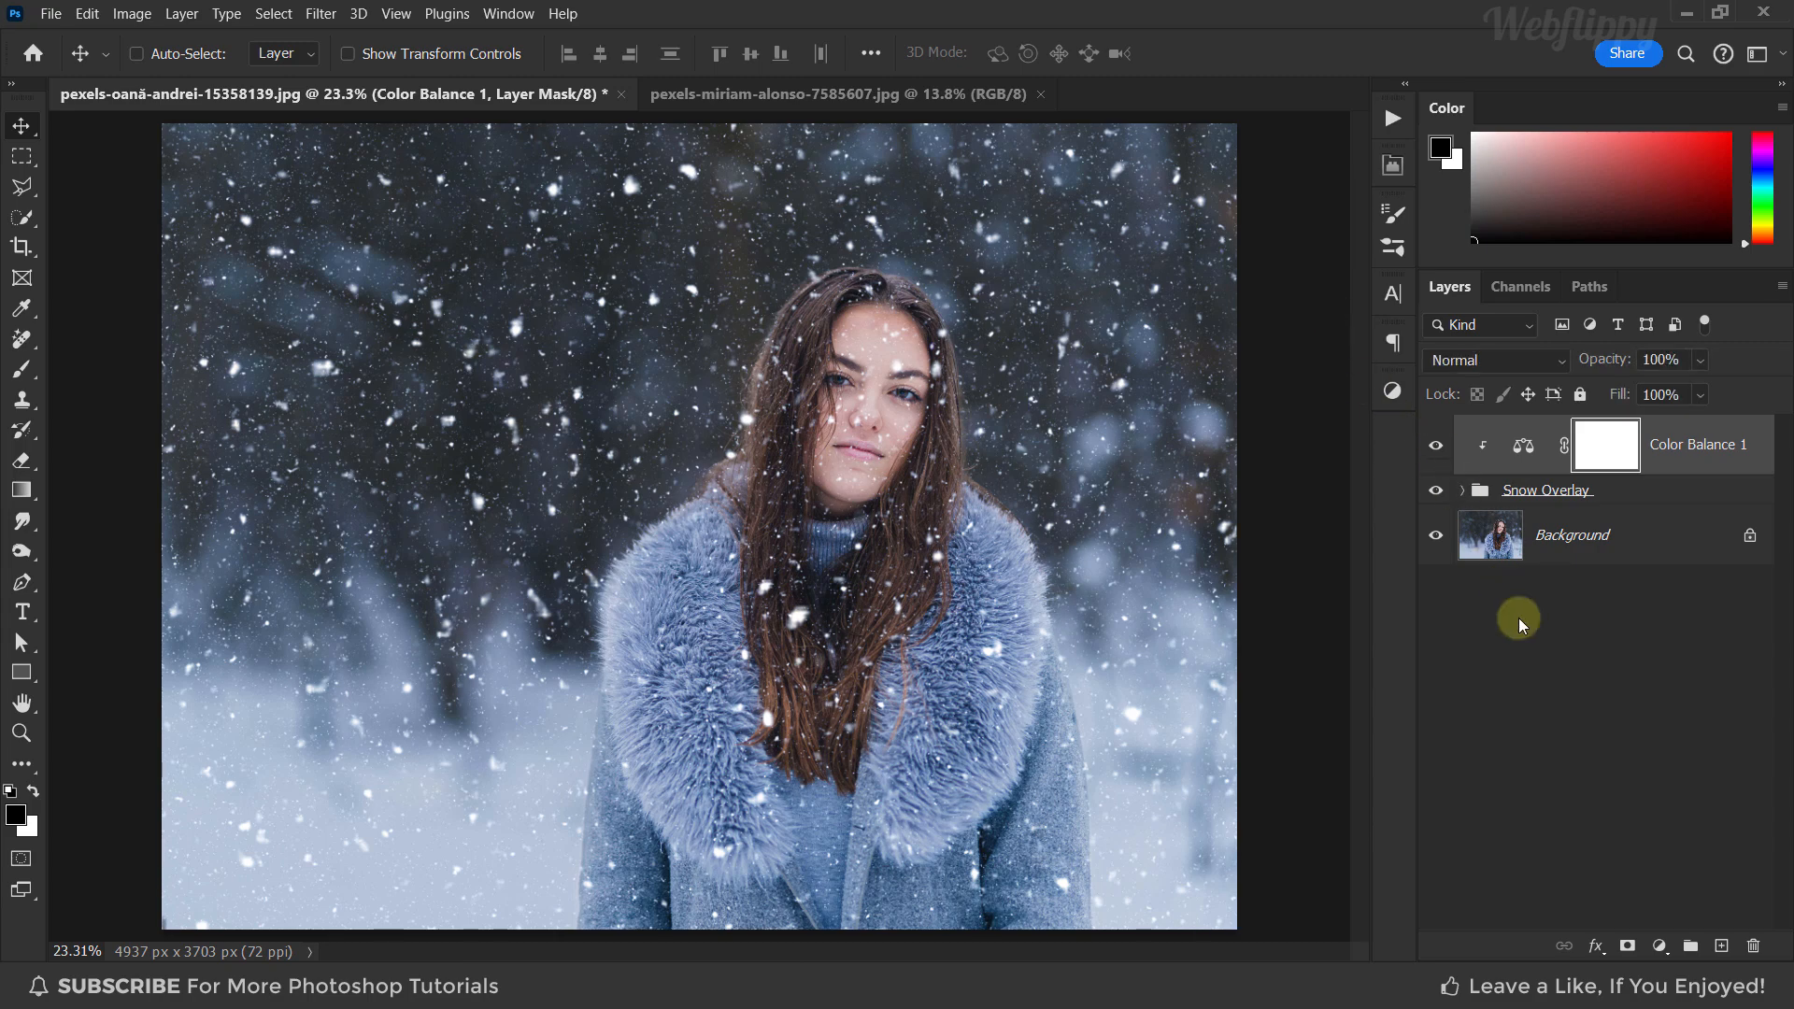
Add a Levels adjustment layer on top and clip it to the Snow Overlay group
left_click(1659, 947)
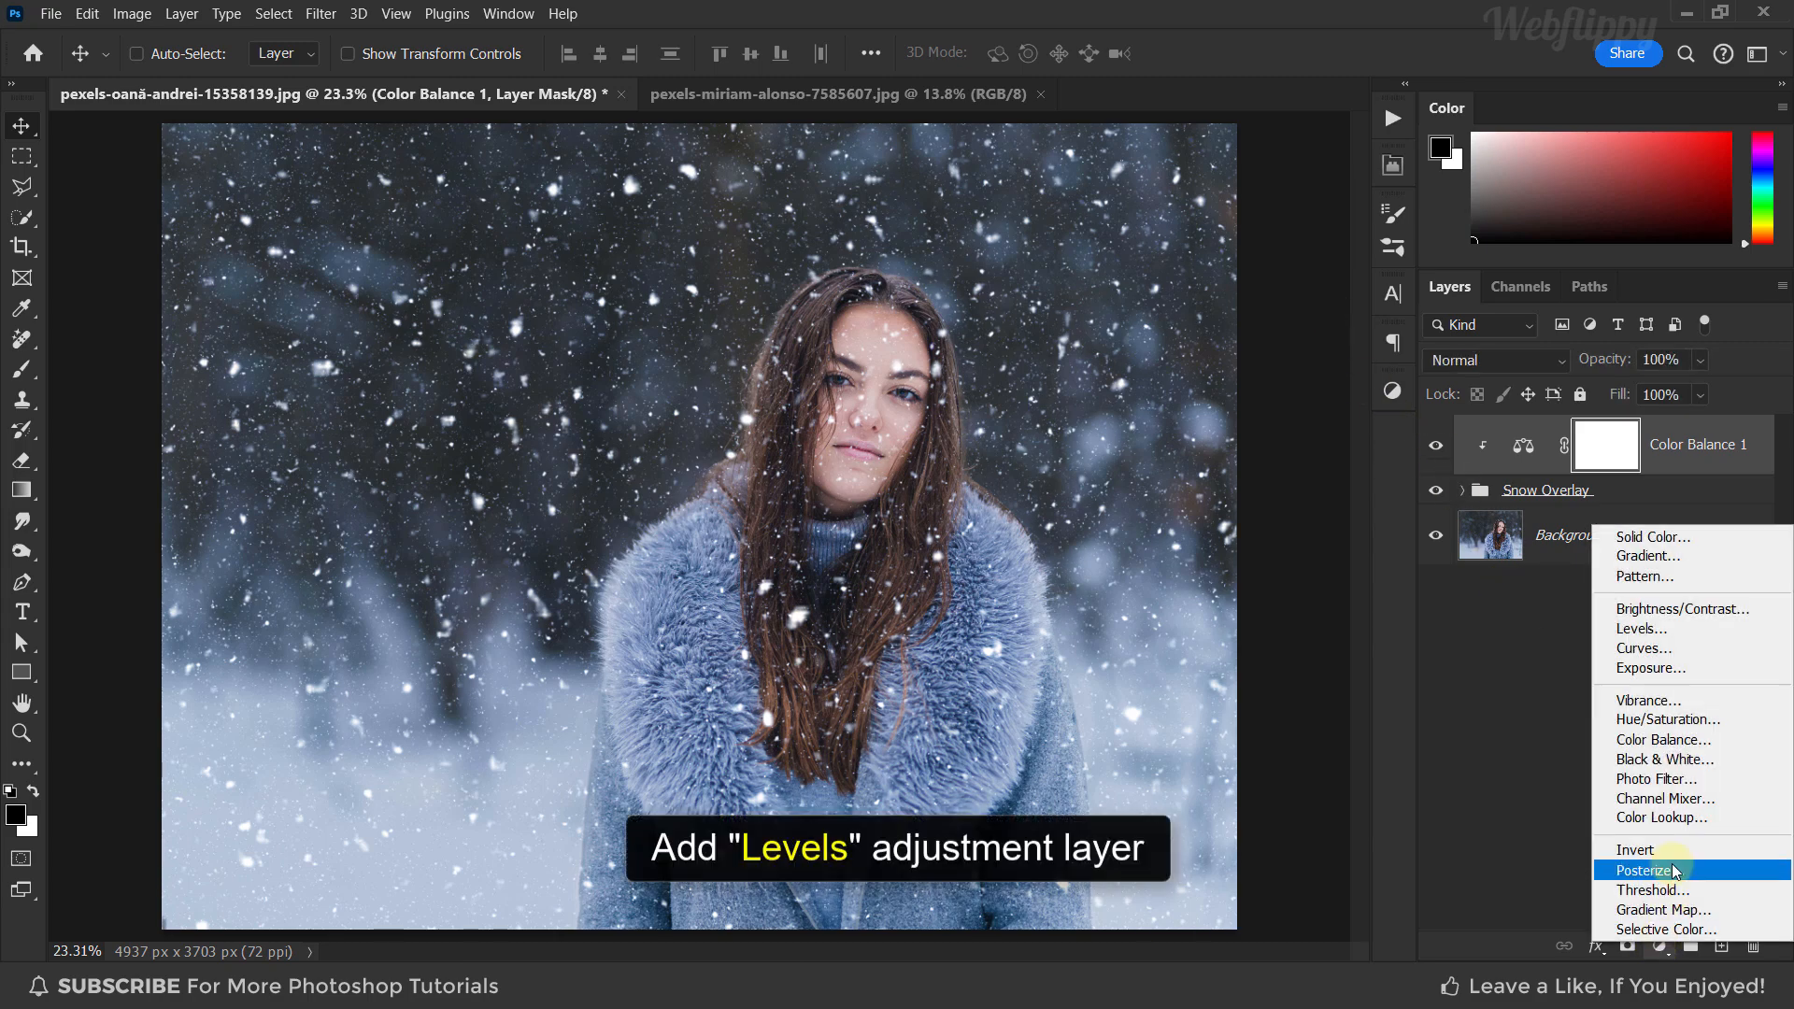
left_click(1671, 633)
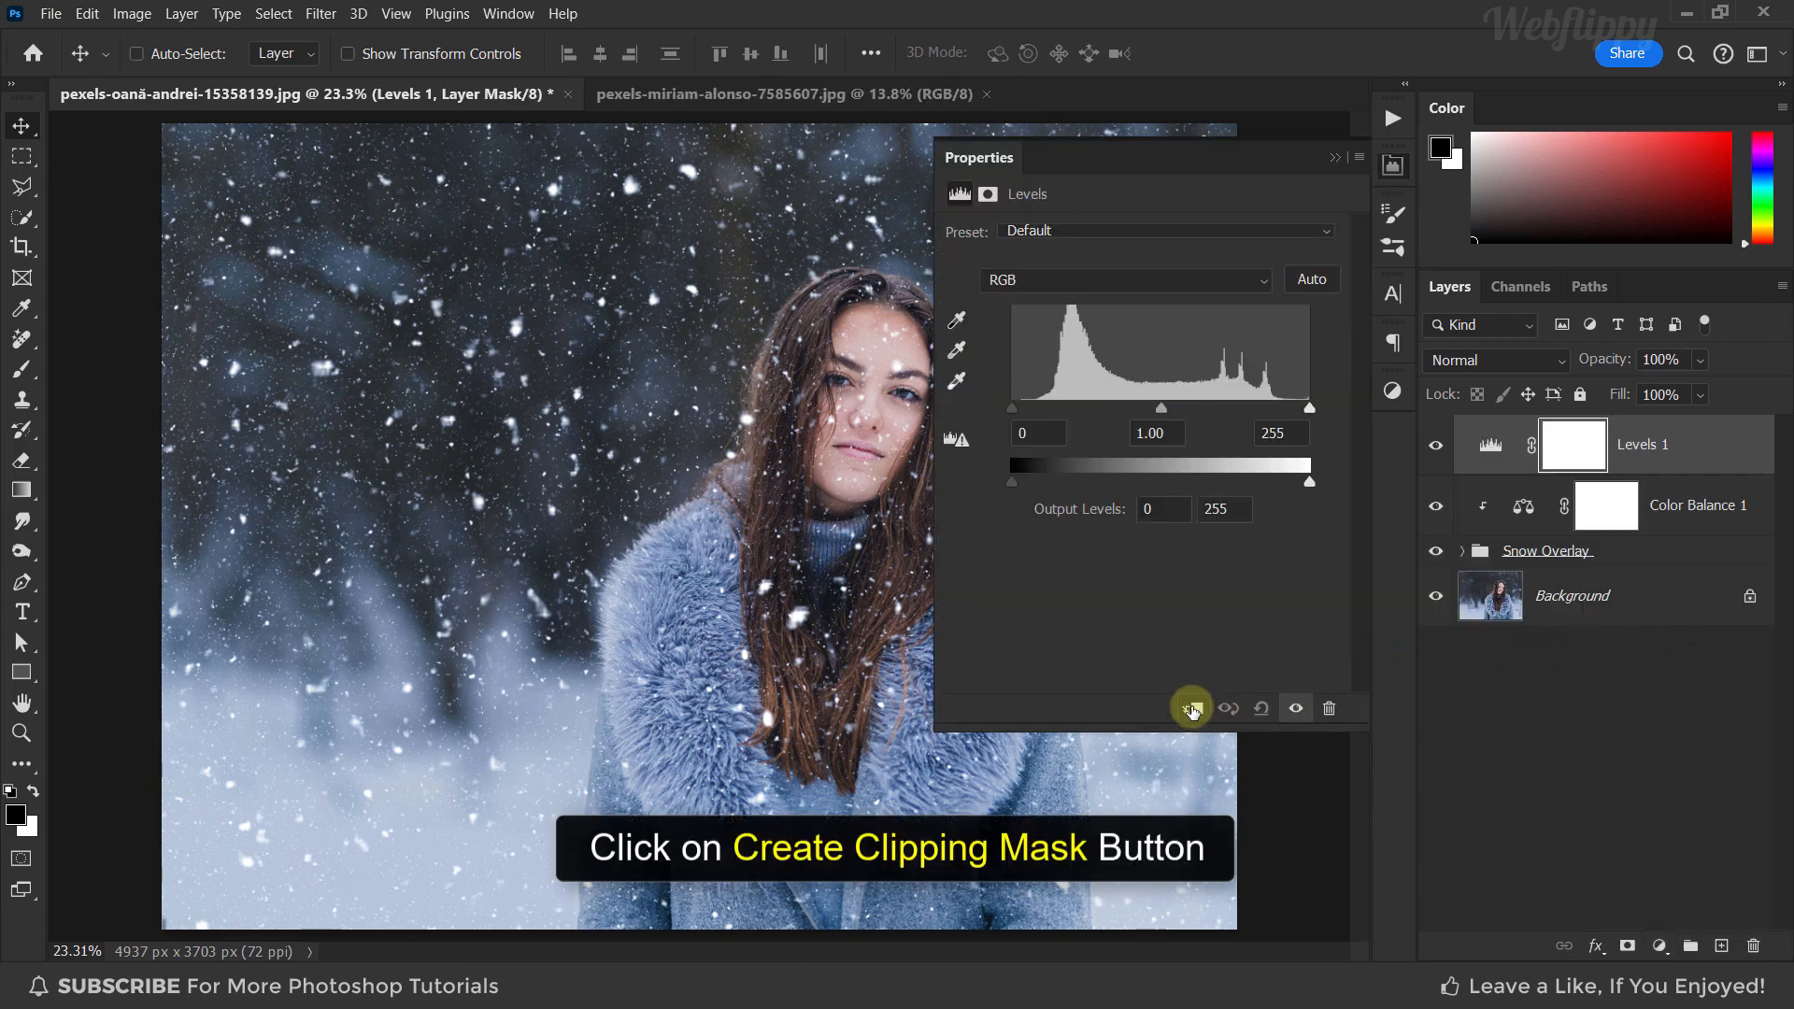
left_click(1192, 711)
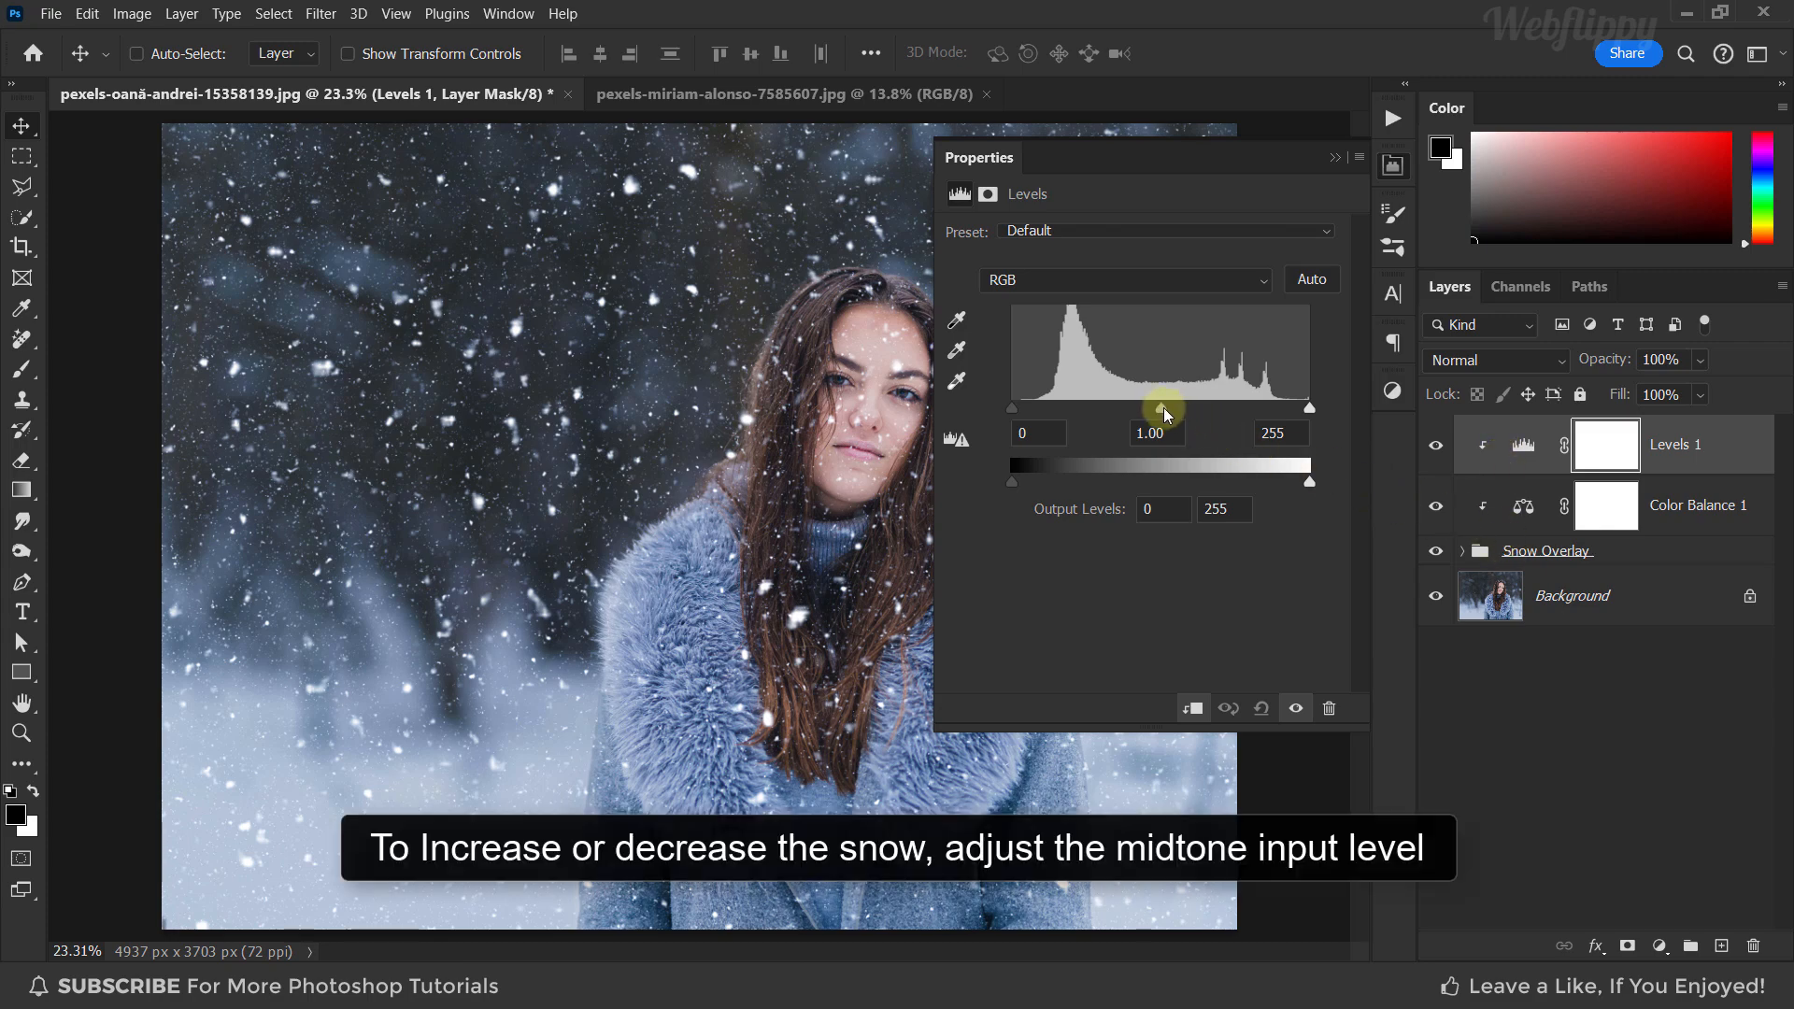
Set the Levels midtone input to 0.75 to reduce the snow, and compare the portrait with the Snow Overlay group hidden and shown
mouse_move(1167, 414)
left_mouse_down()
mouse_move(1232, 416)
mouse_move(1169, 416)
mouse_move(1196, 419)
left_mouse_up()
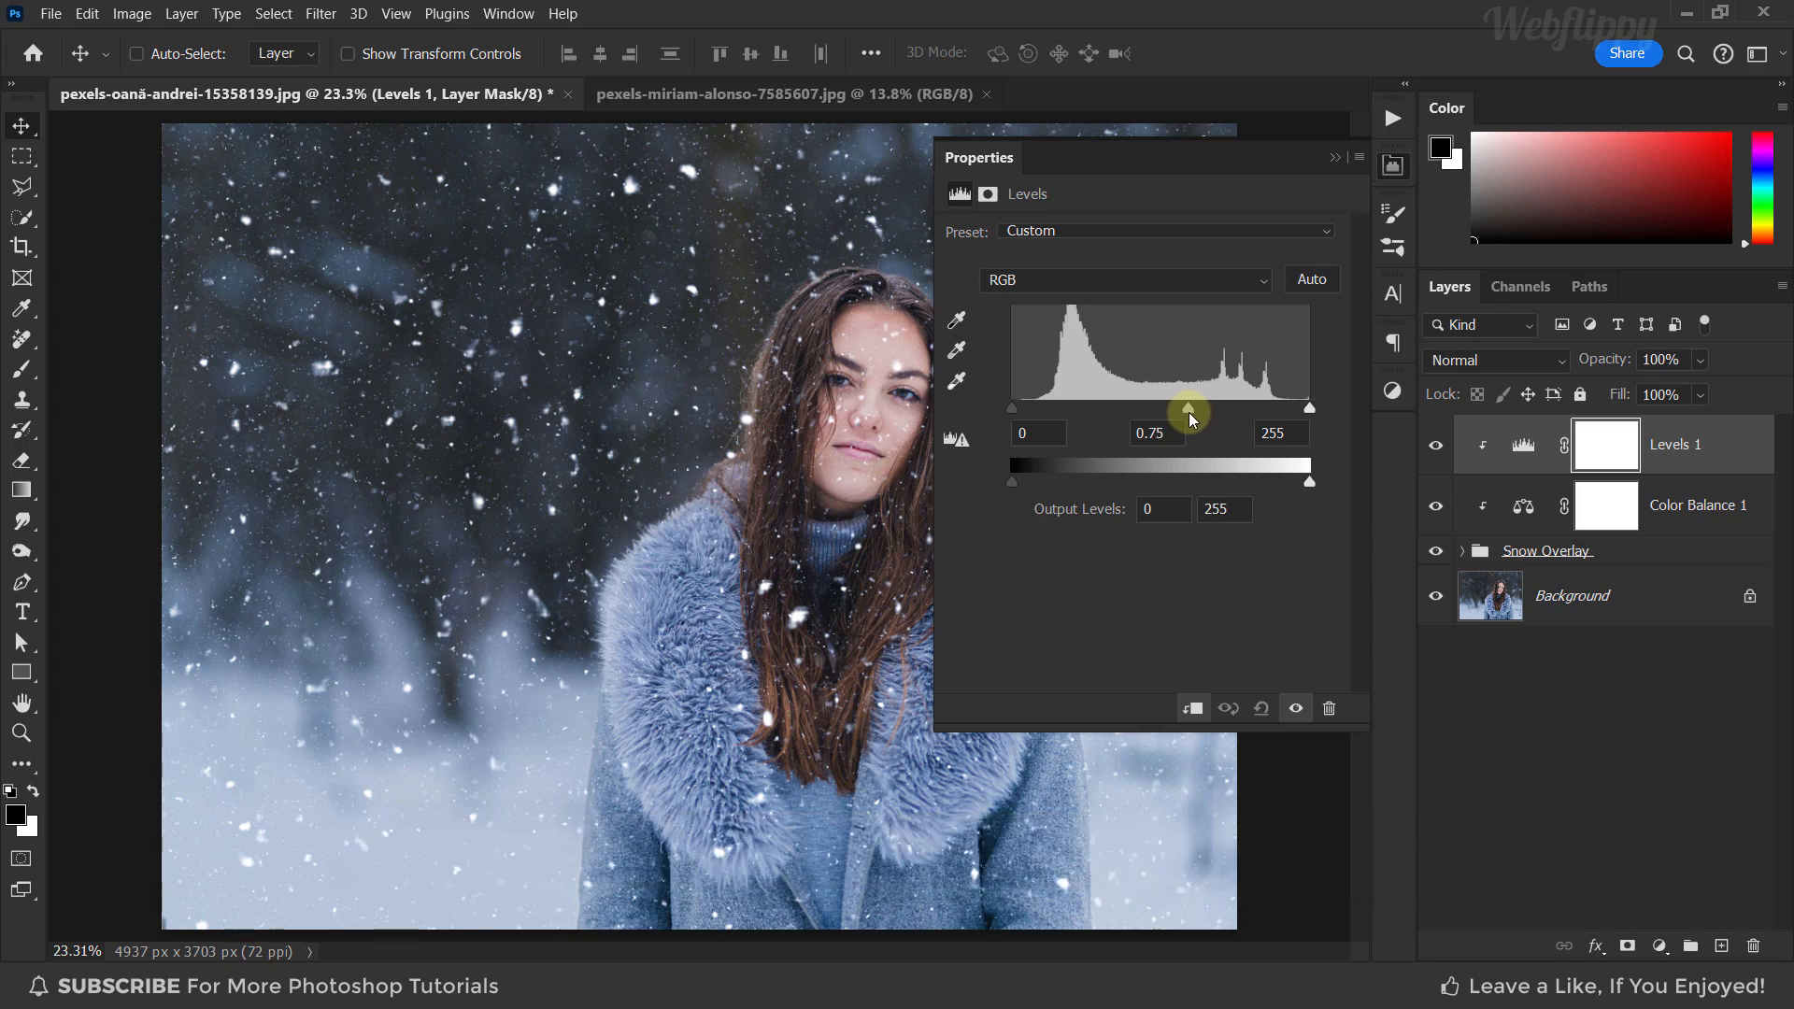
left_click(1335, 157)
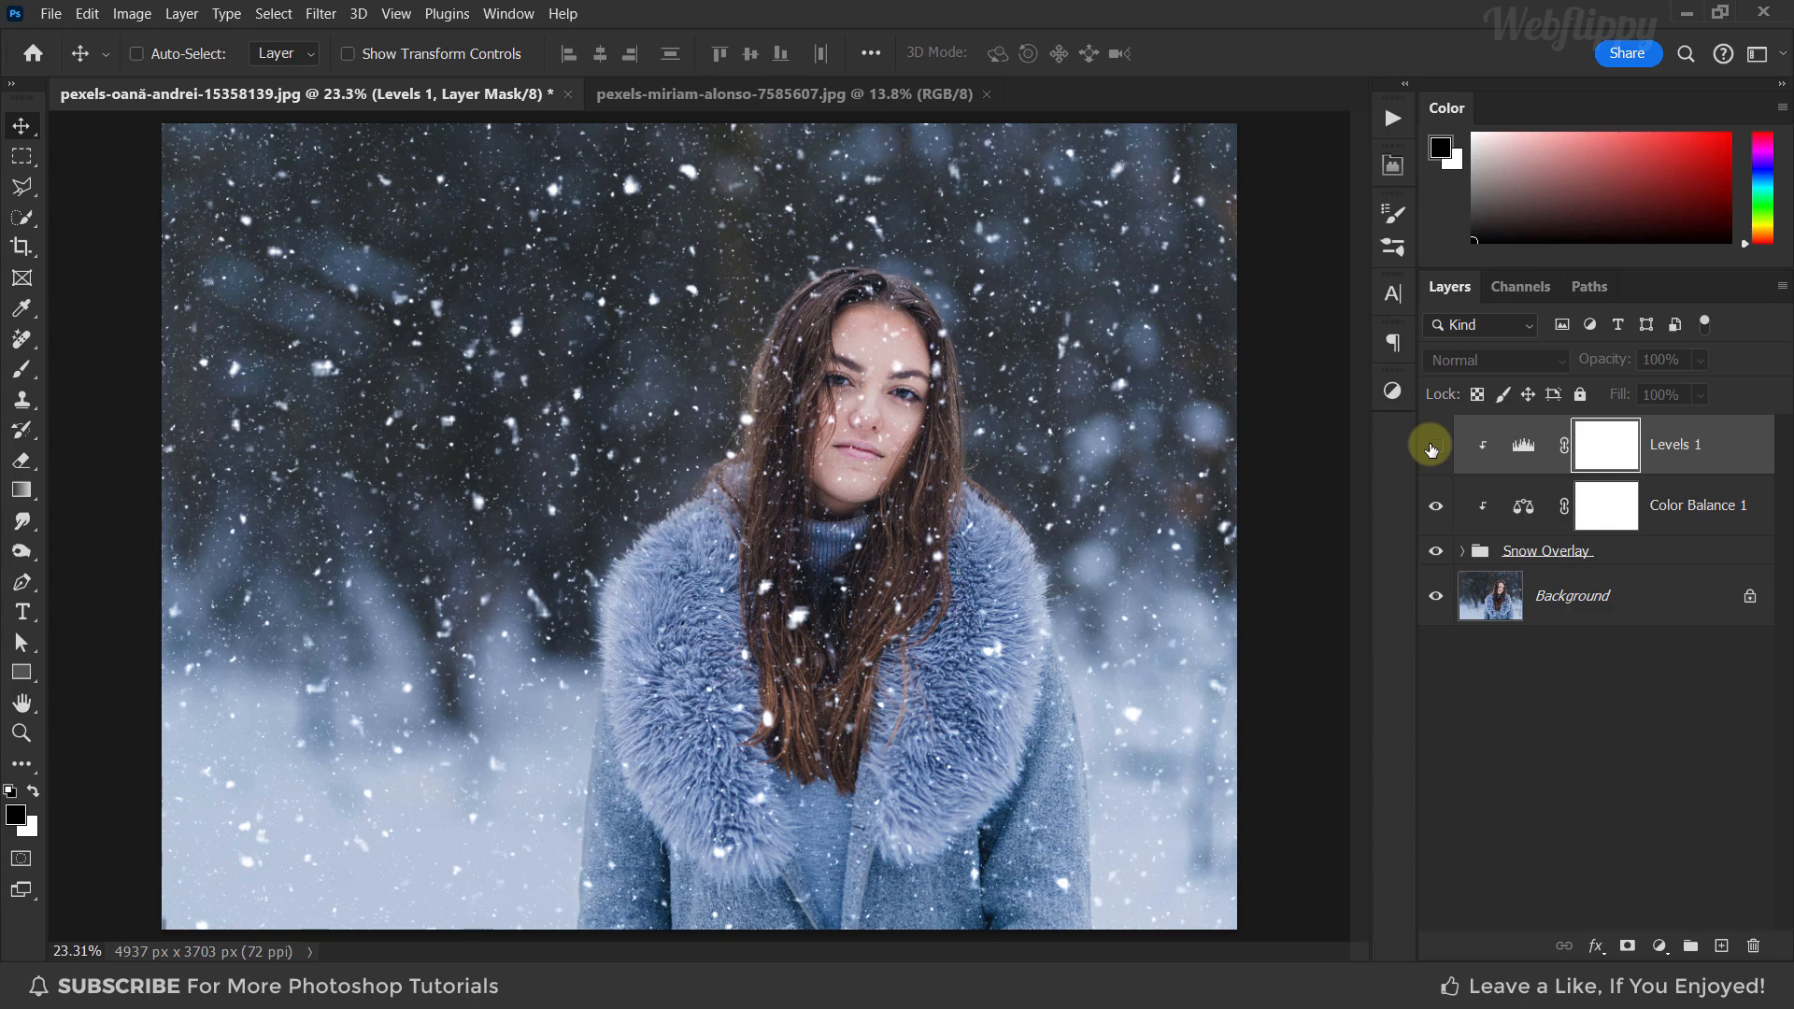
left_click(1434, 553)
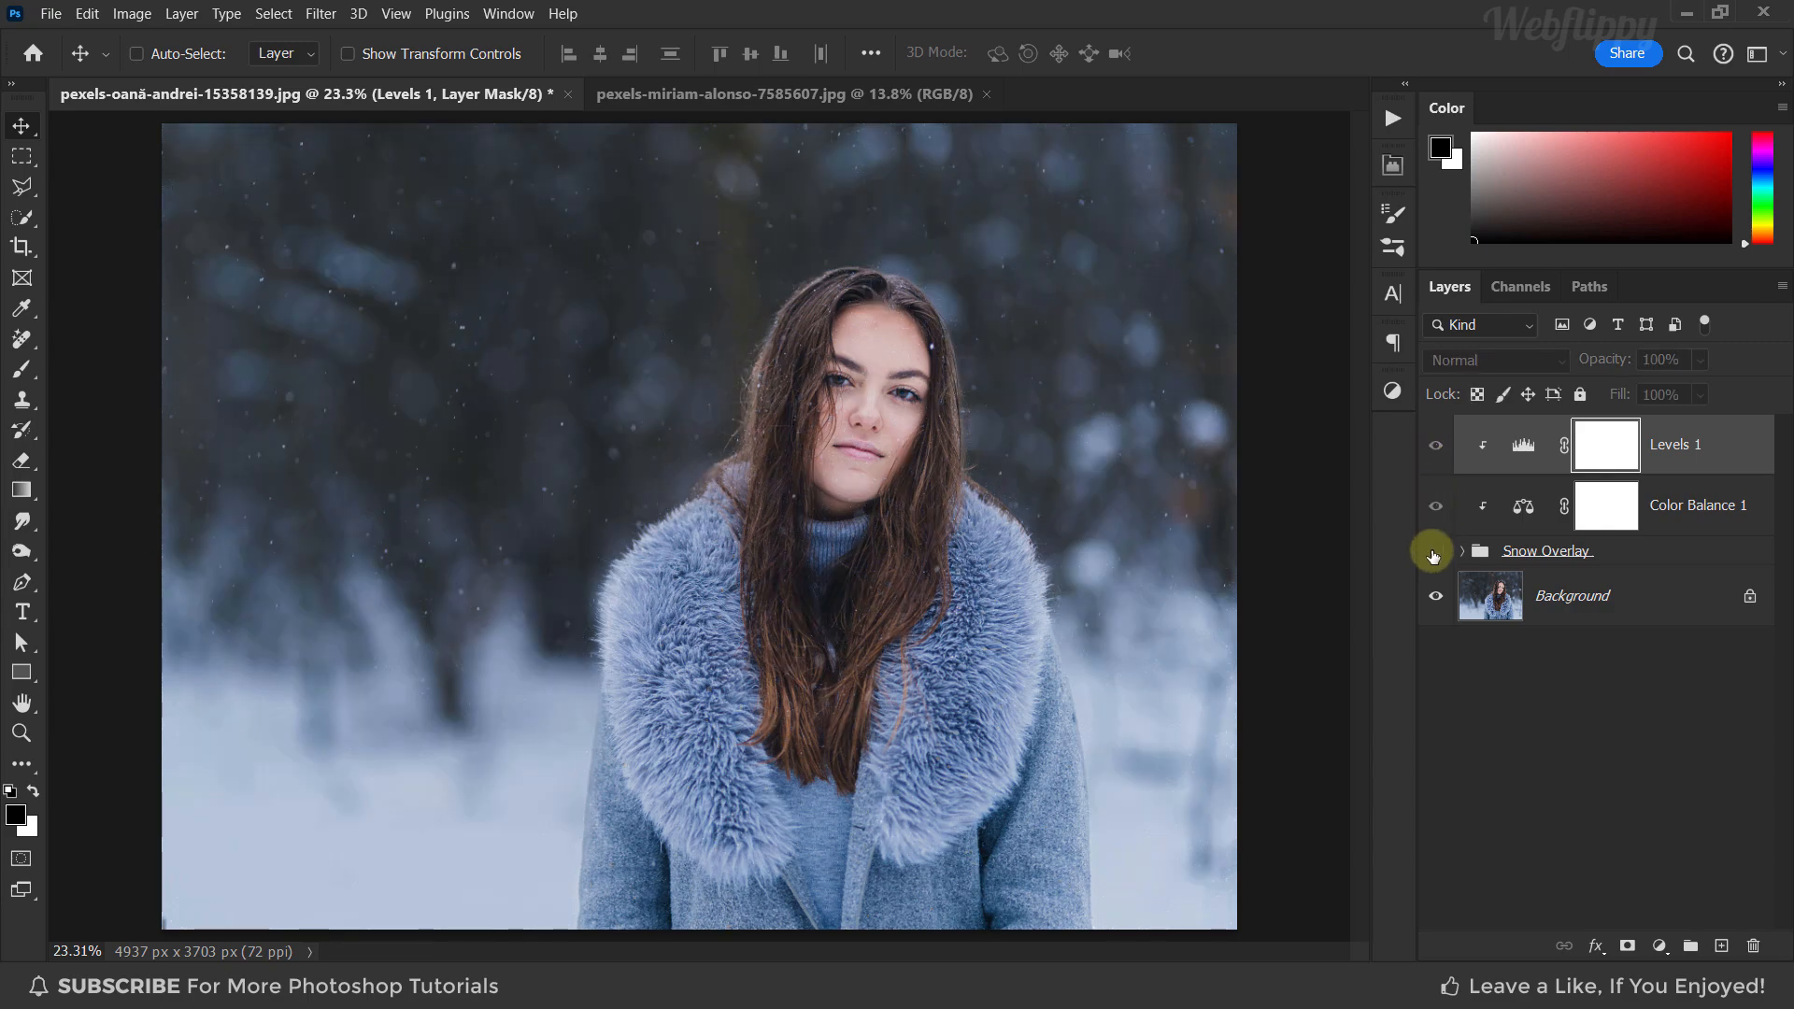
left_click(1434, 553)
Add a layer mask to the Snow Overlay group and ready a Soft Round brush with 0% hardness and black foreground
left_click(1613, 552)
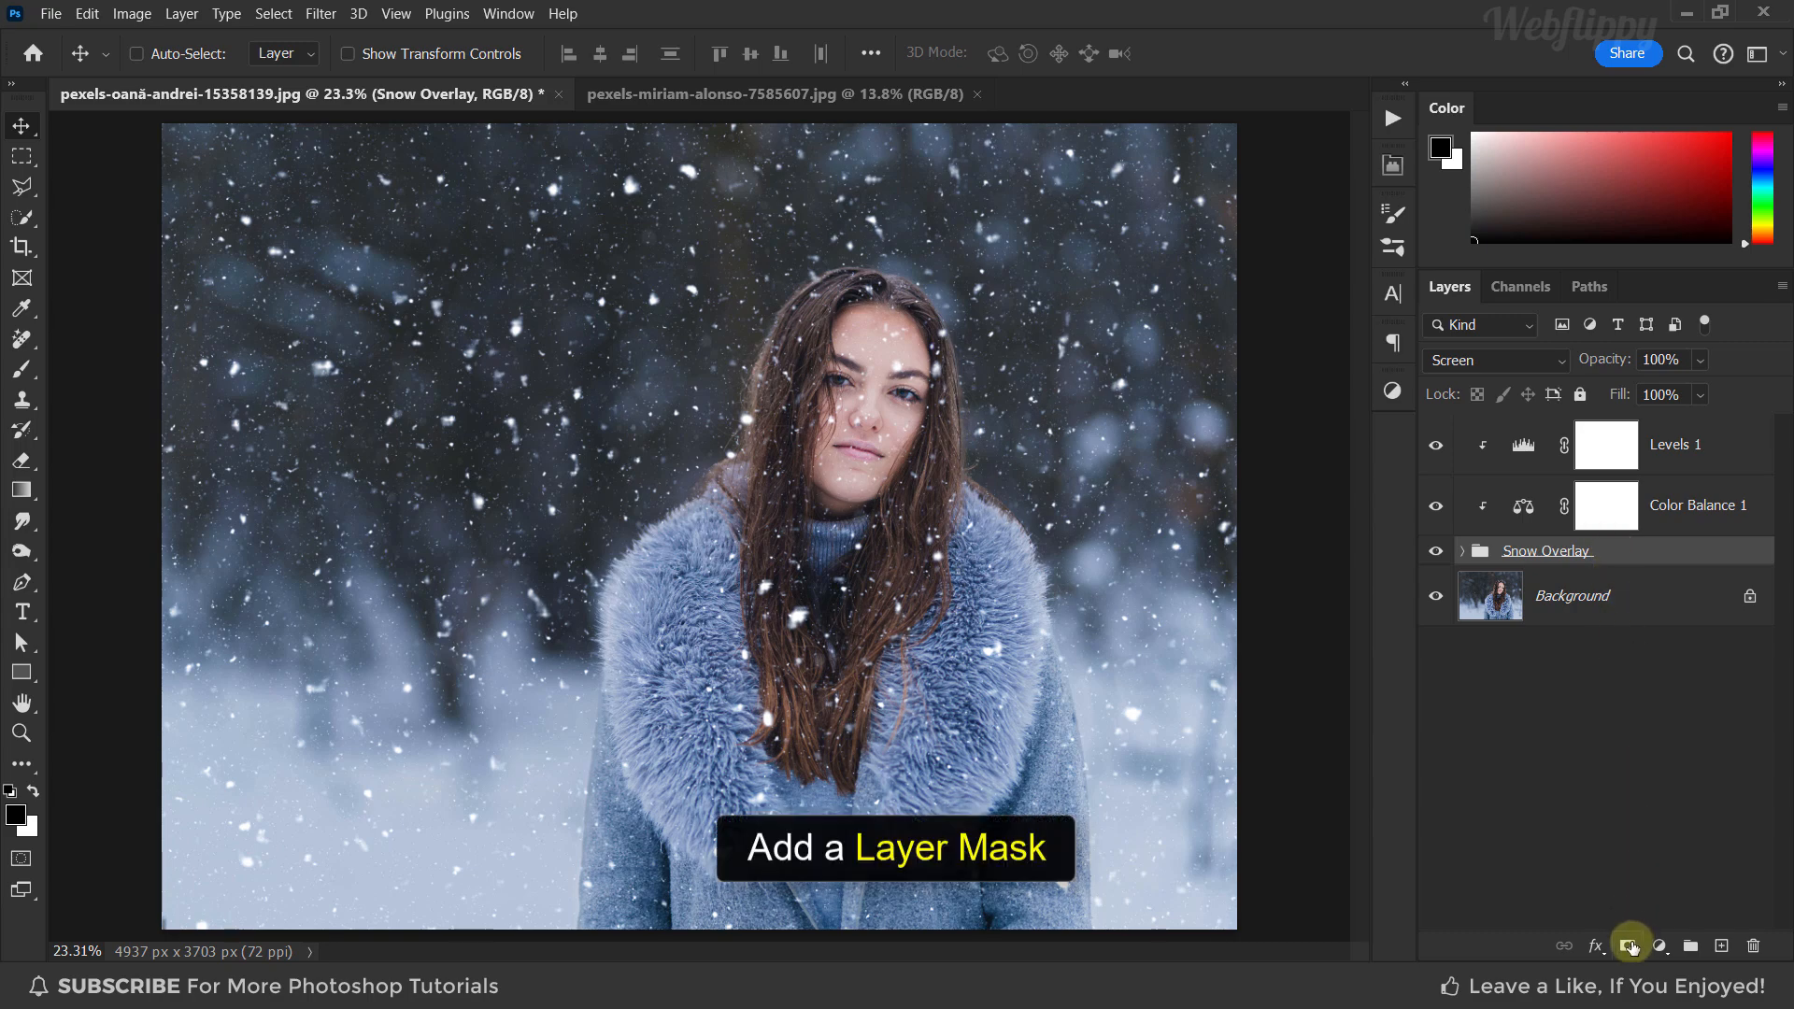
left_click(1629, 948)
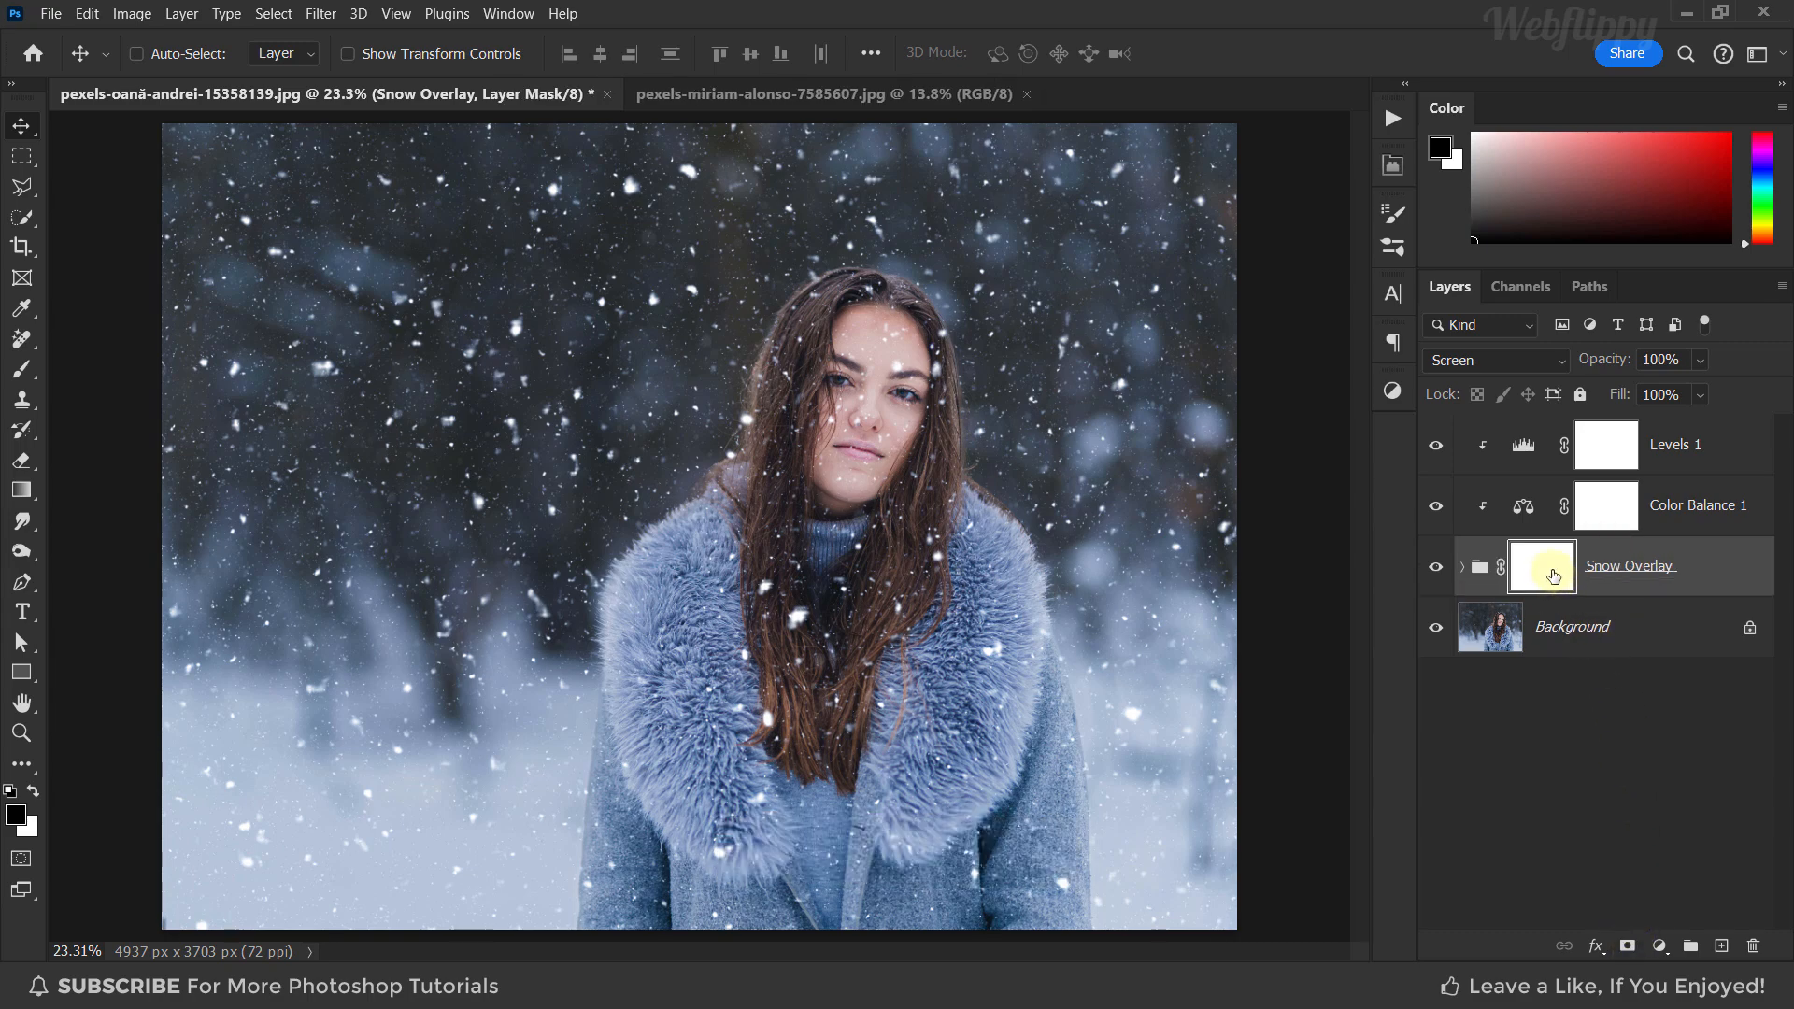
left_click_drag(21, 370, 80, 373)
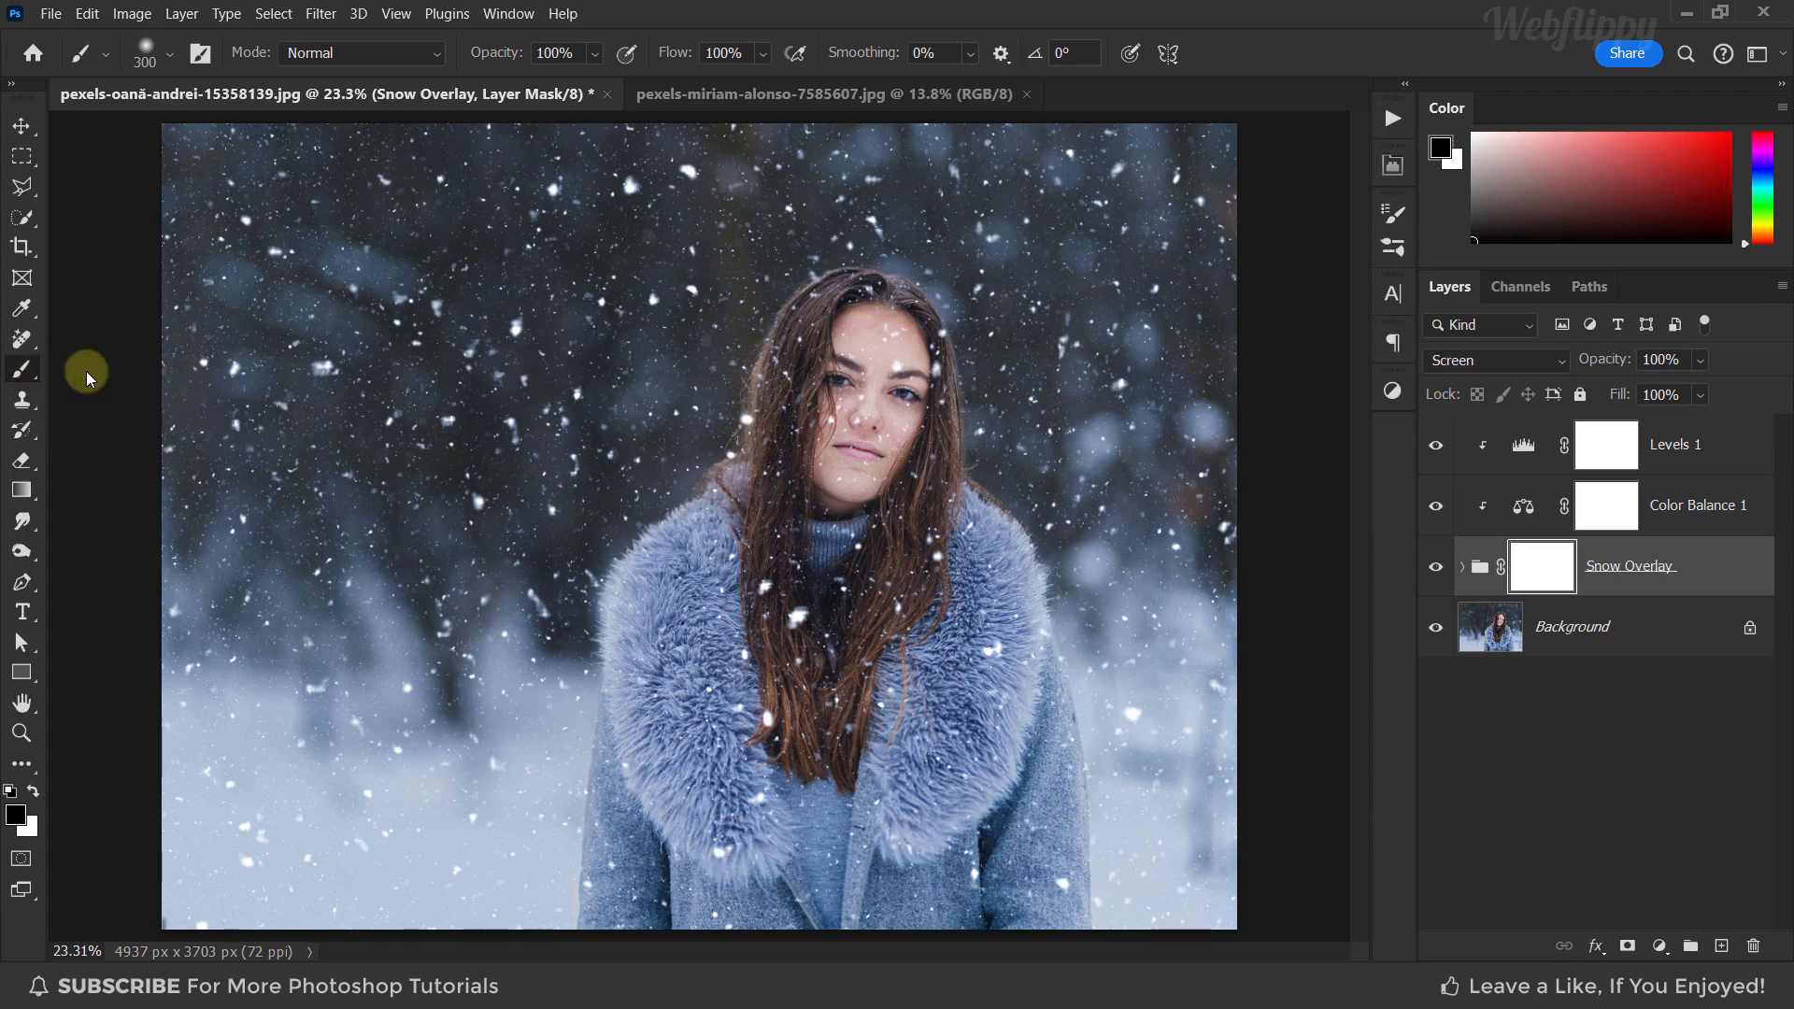
left_click(35, 793)
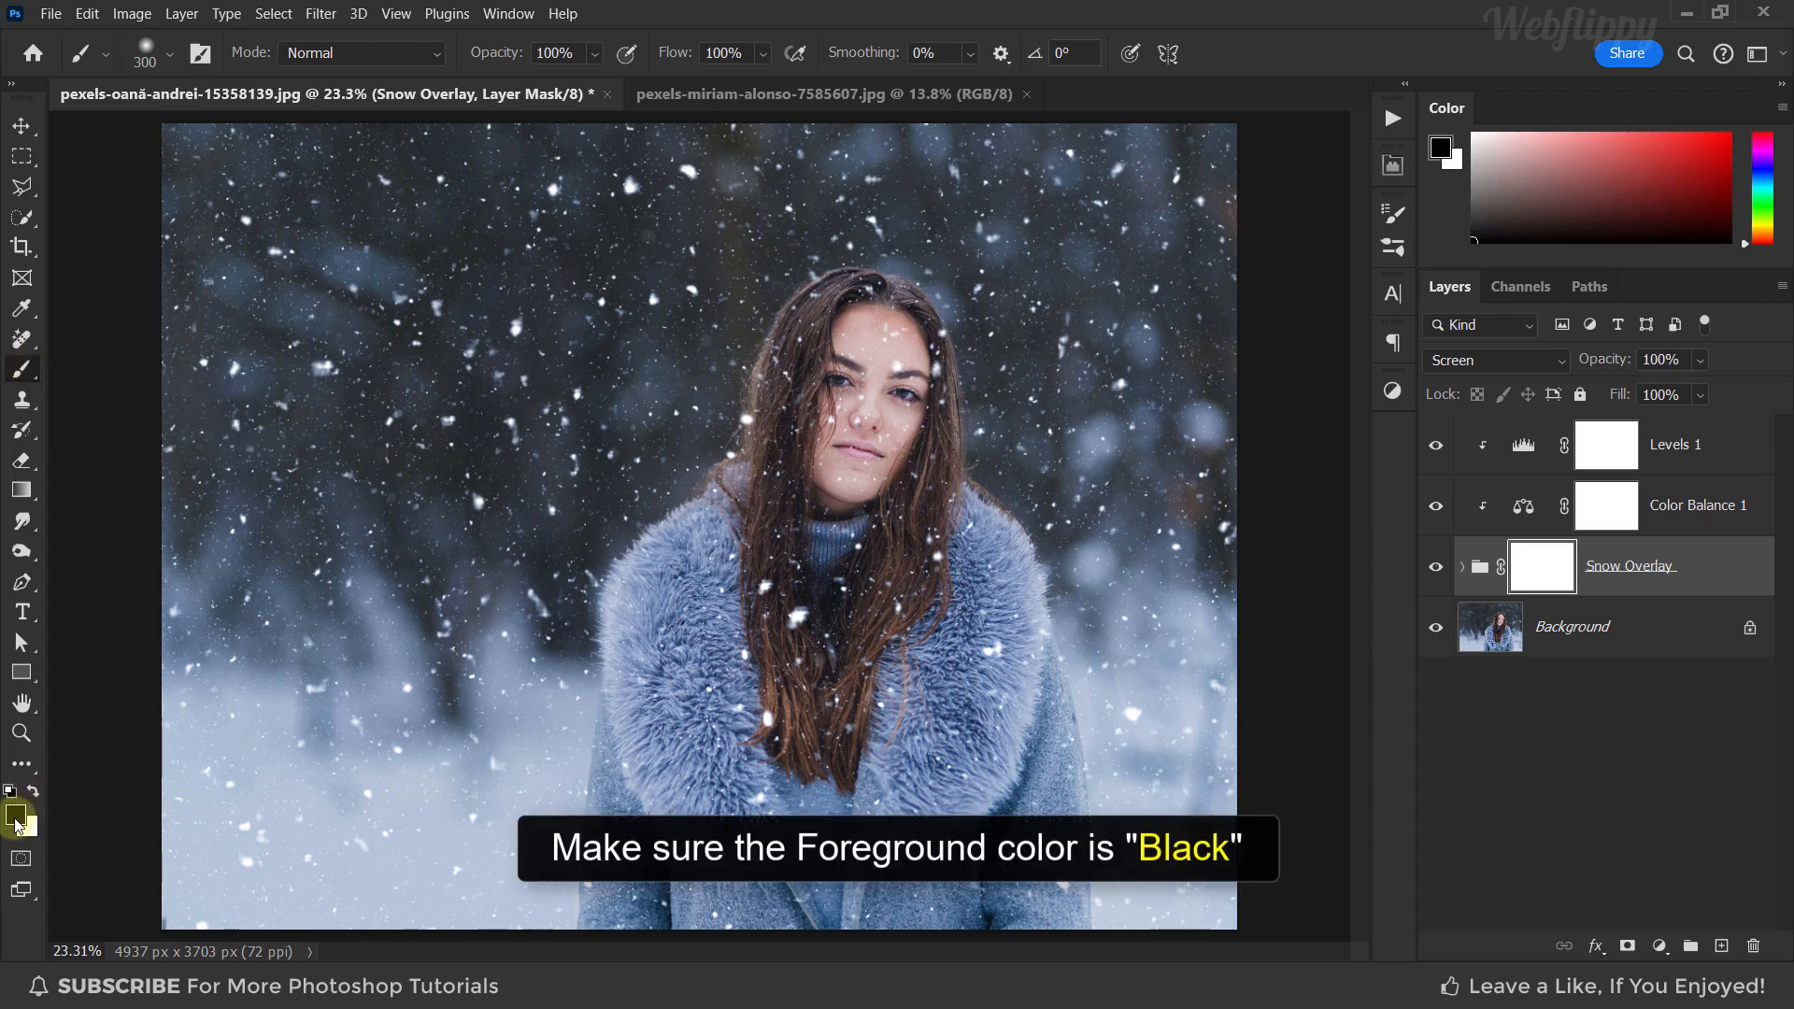
left_click(169, 53)
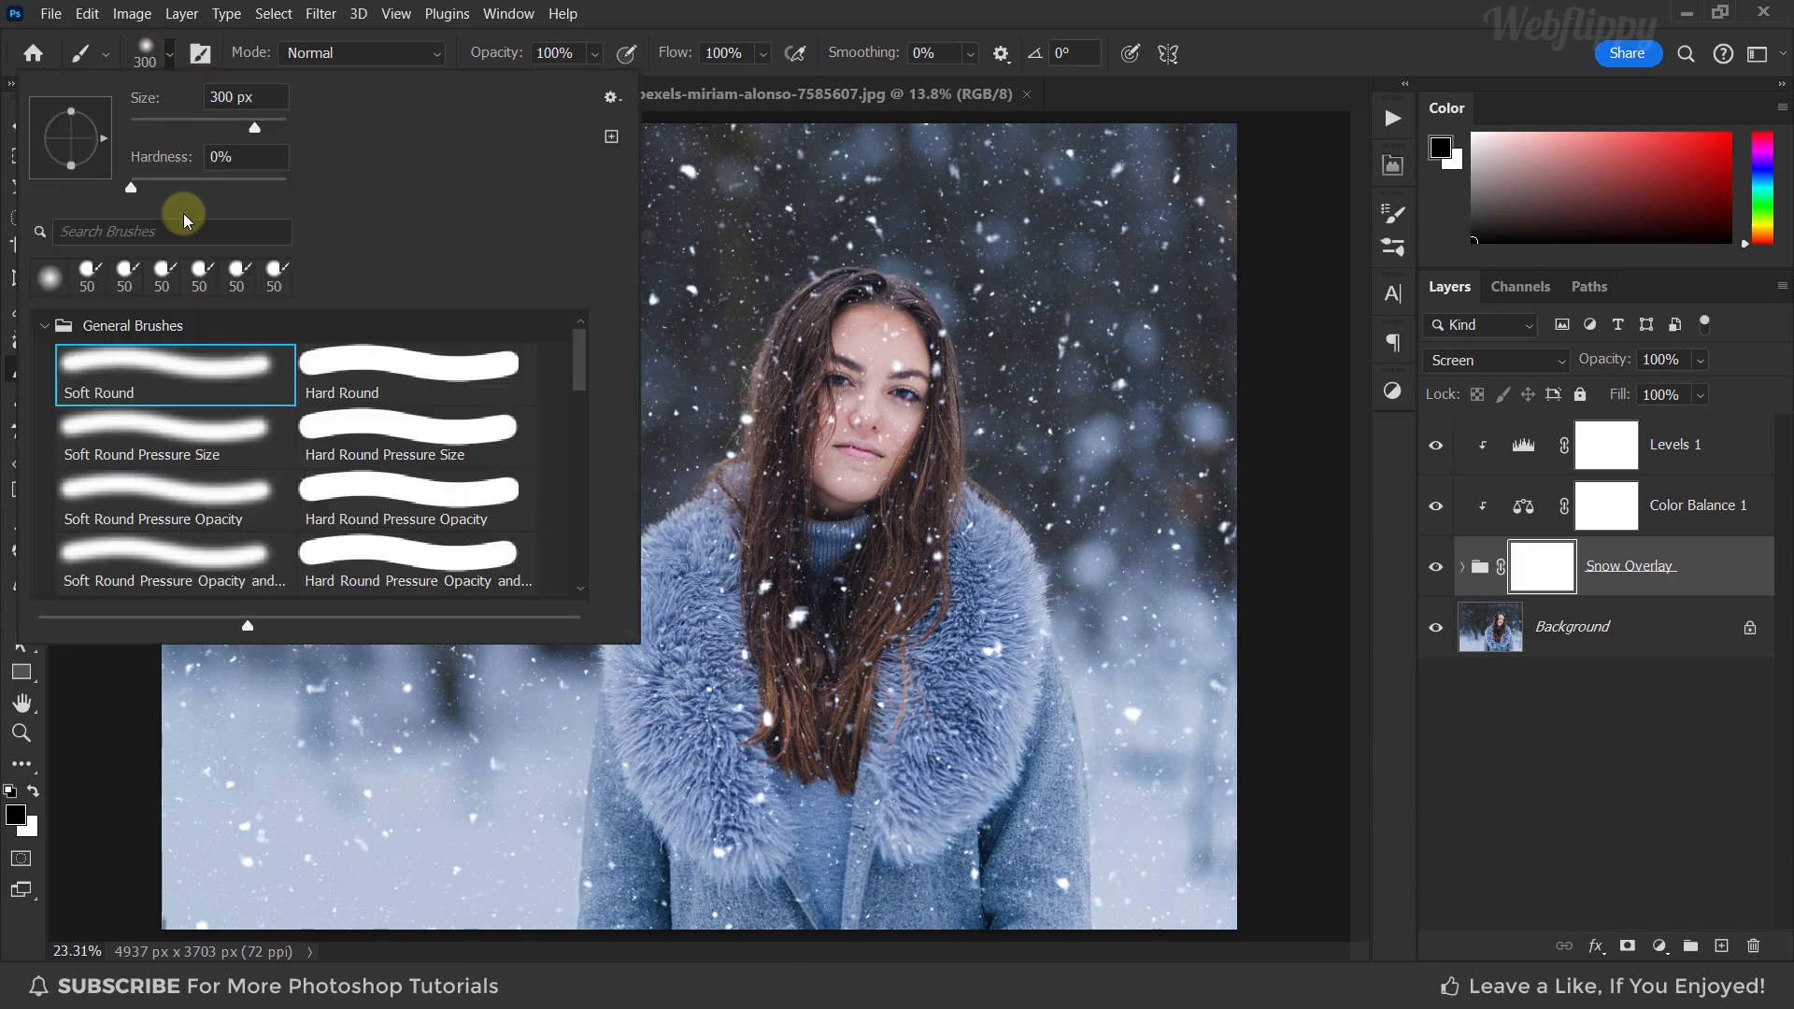
left_click(170, 48)
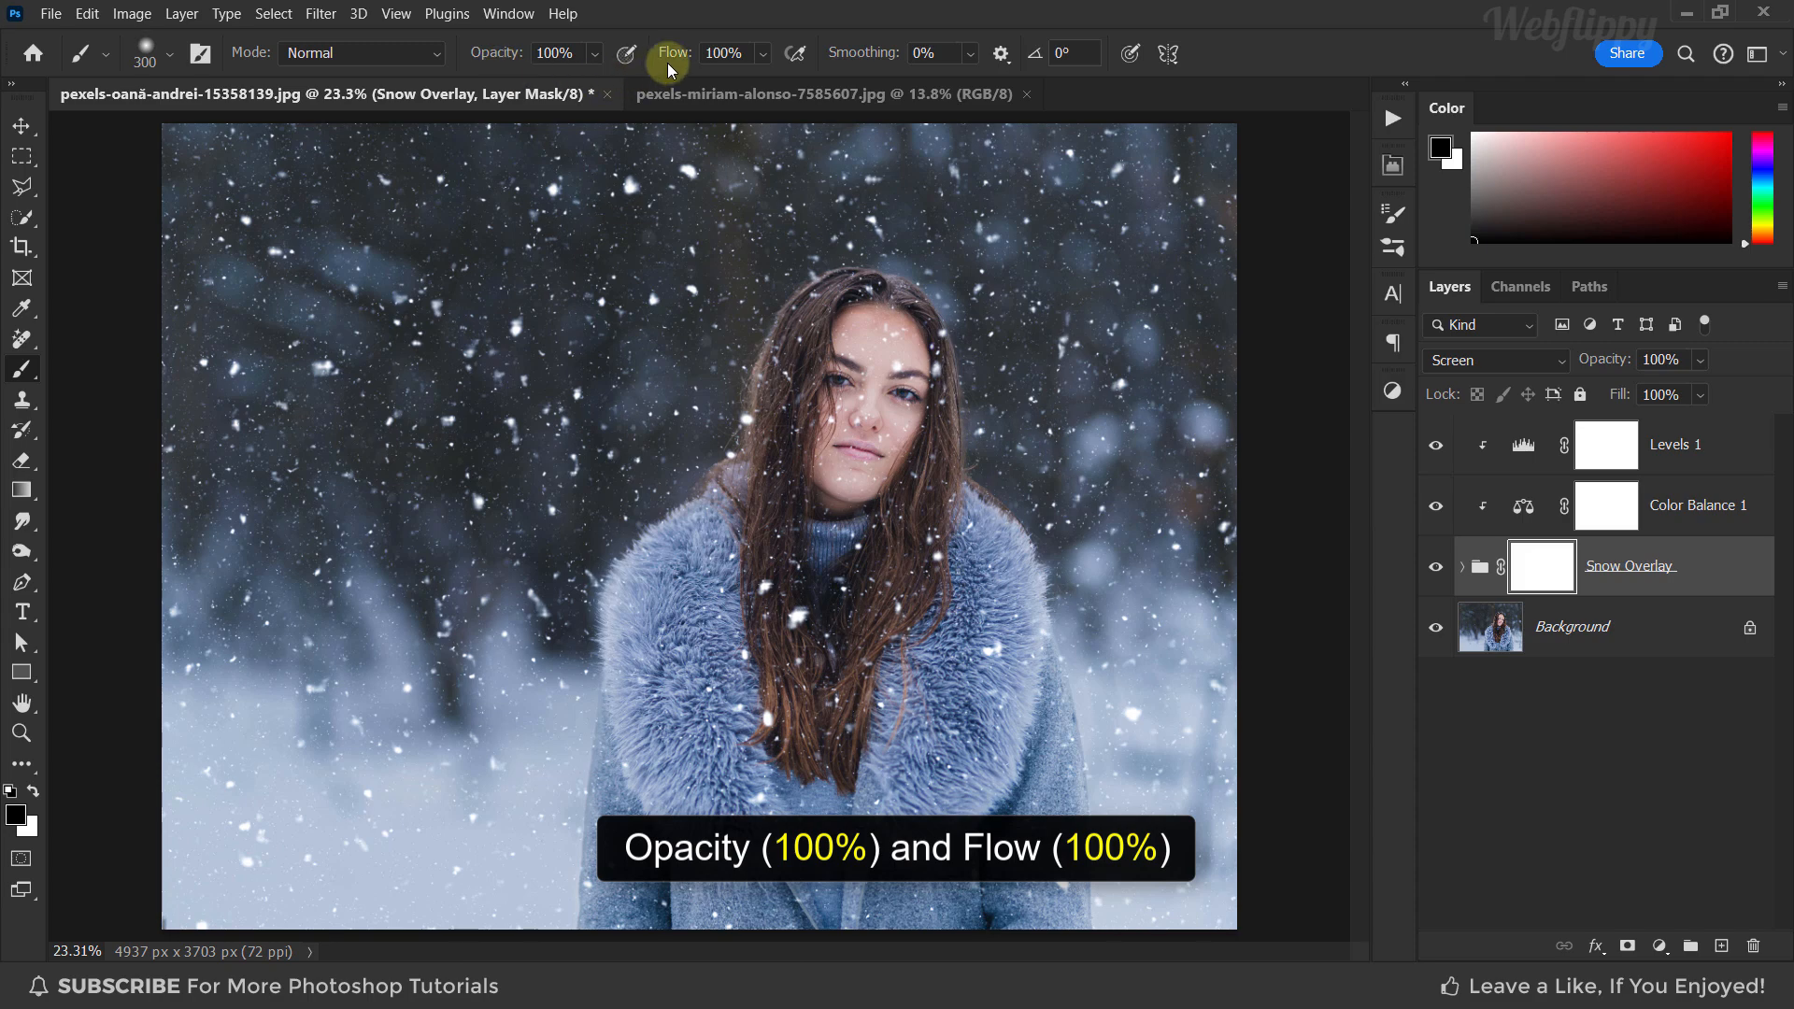
Paint black on the mask with a 200 px brush to clear distracting flakes from the woman, and compare with the group hidden and shown
key("bracketleft")
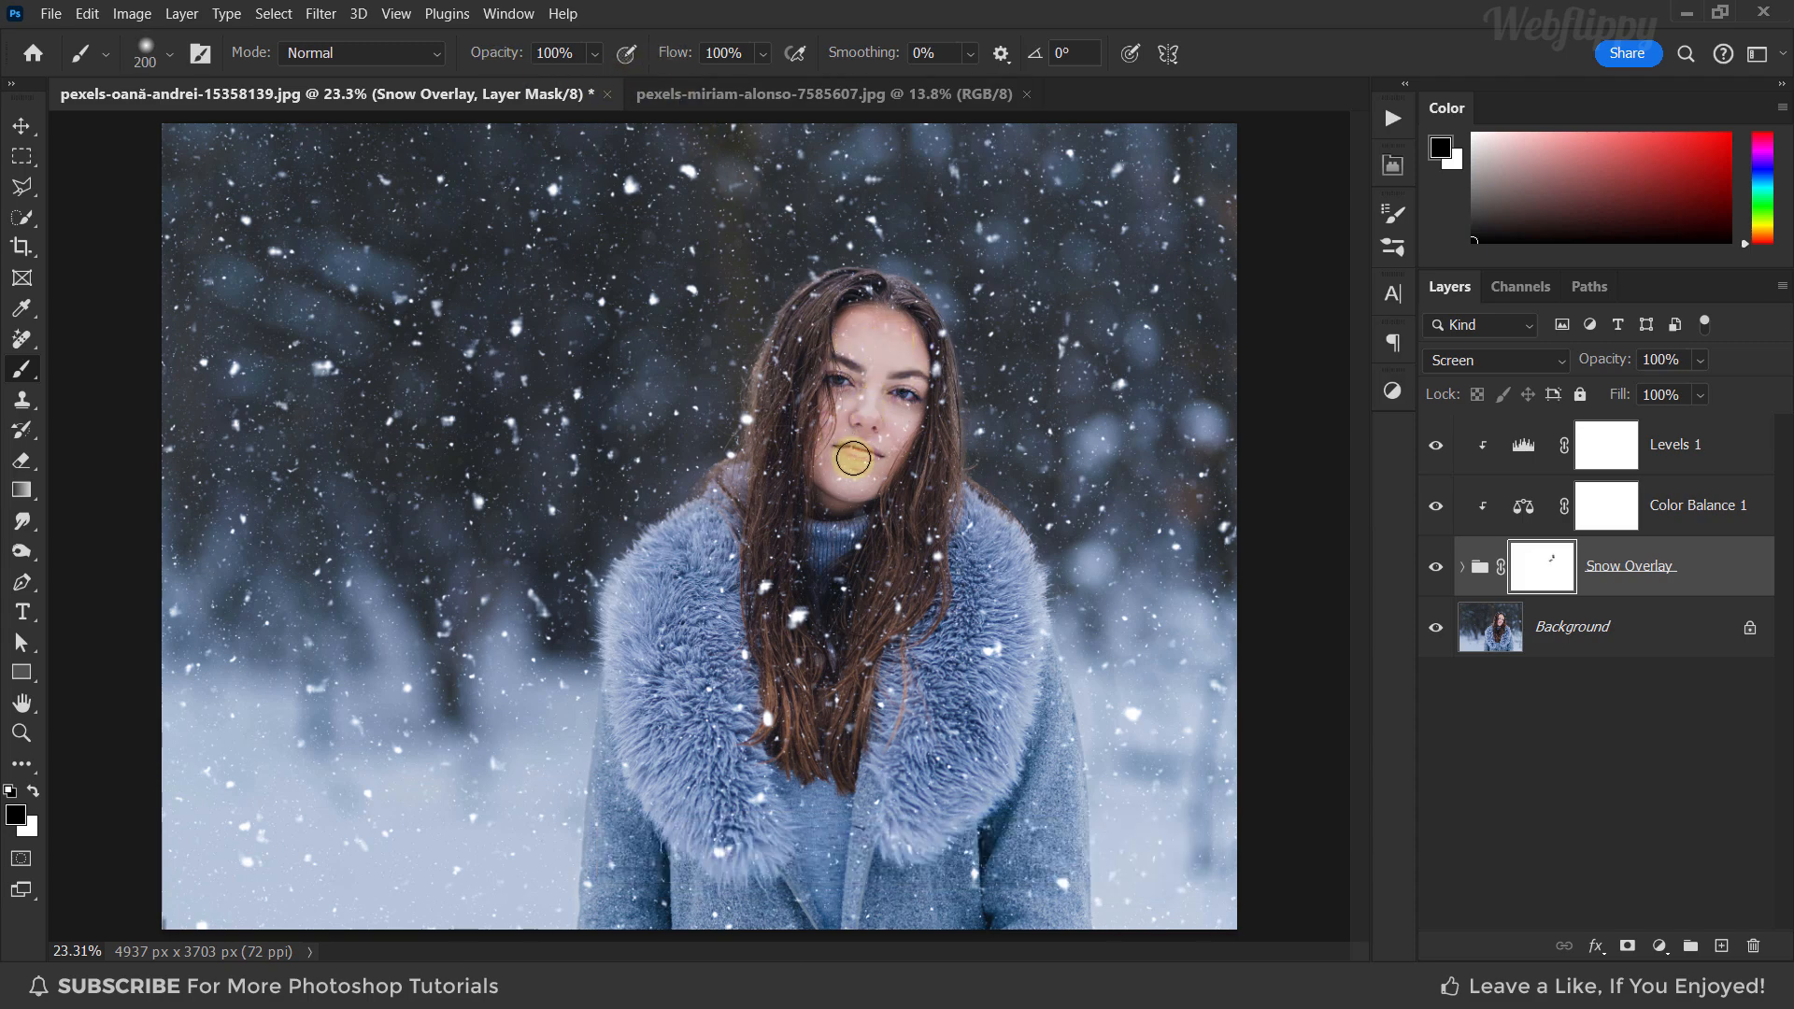
mouse_move(853, 458)
left_mouse_down()
mouse_move(880, 401)
mouse_move(773, 596)
mouse_move(765, 582)
mouse_move(800, 623)
mouse_move(949, 678)
mouse_move(814, 807)
mouse_move(773, 722)
mouse_move(698, 819)
mouse_move(698, 904)
mouse_move(983, 859)
mouse_move(993, 582)
left_mouse_up()
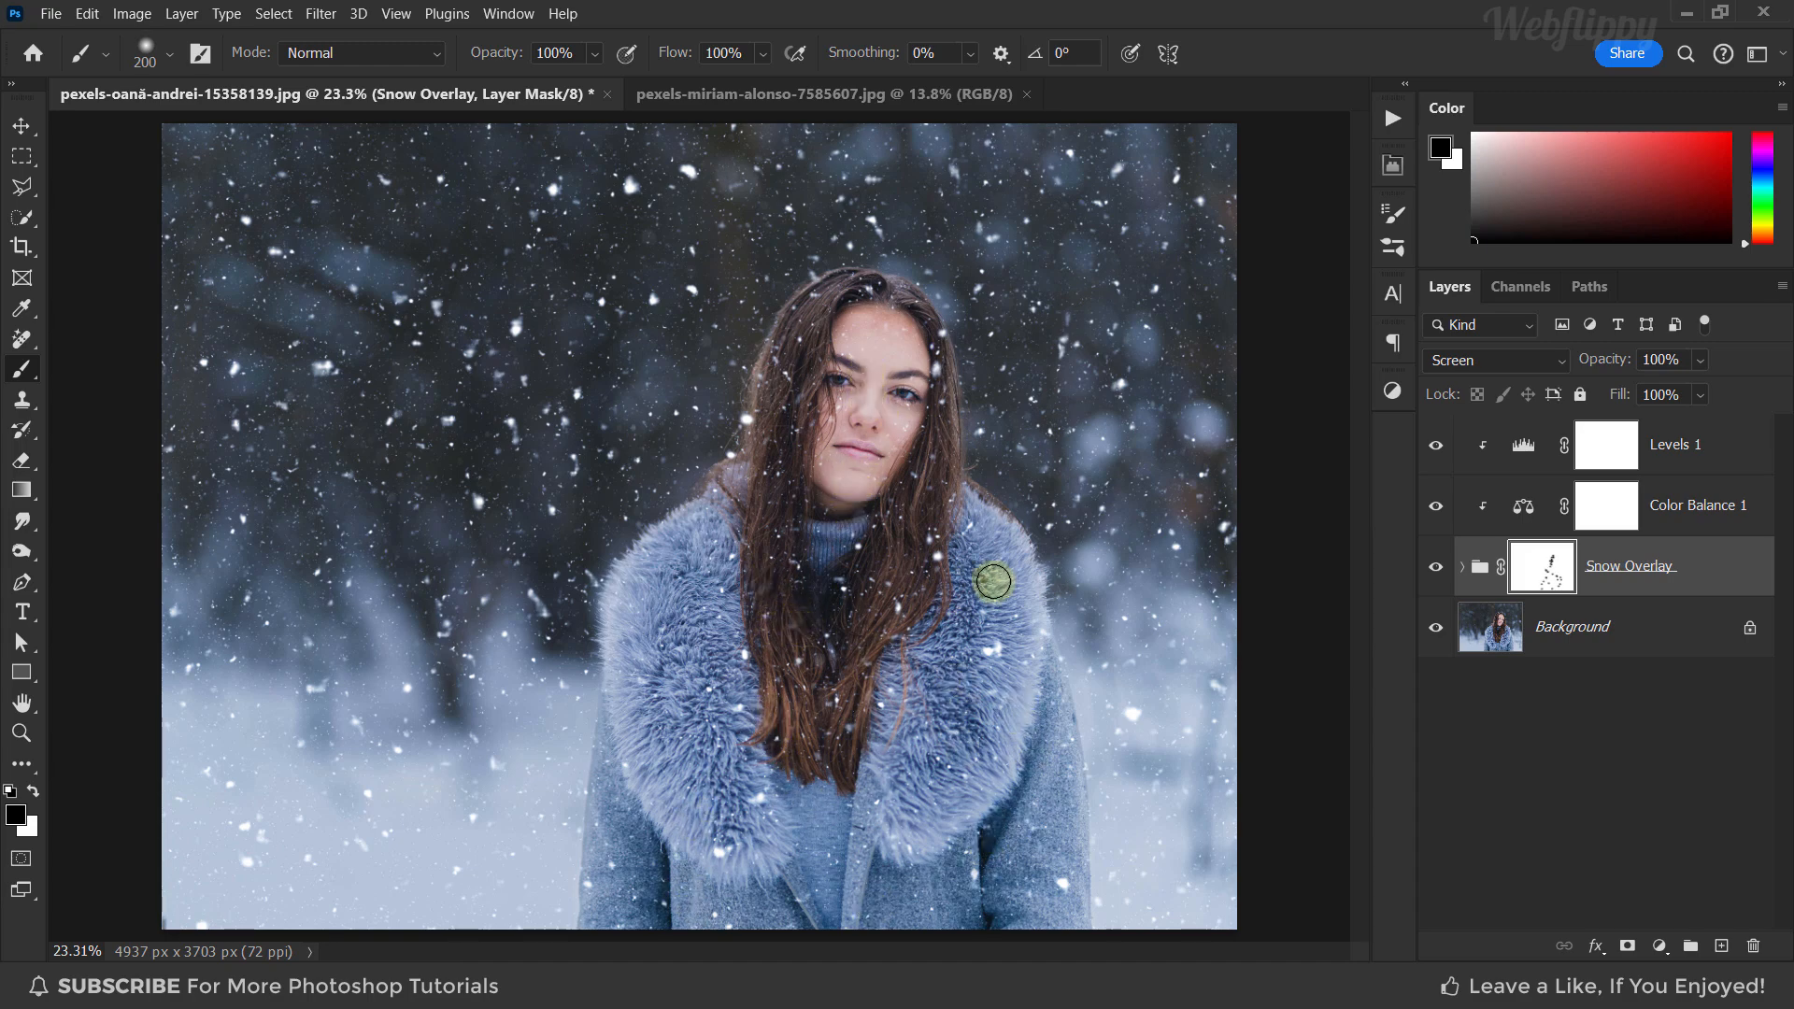
left_click(1434, 567)
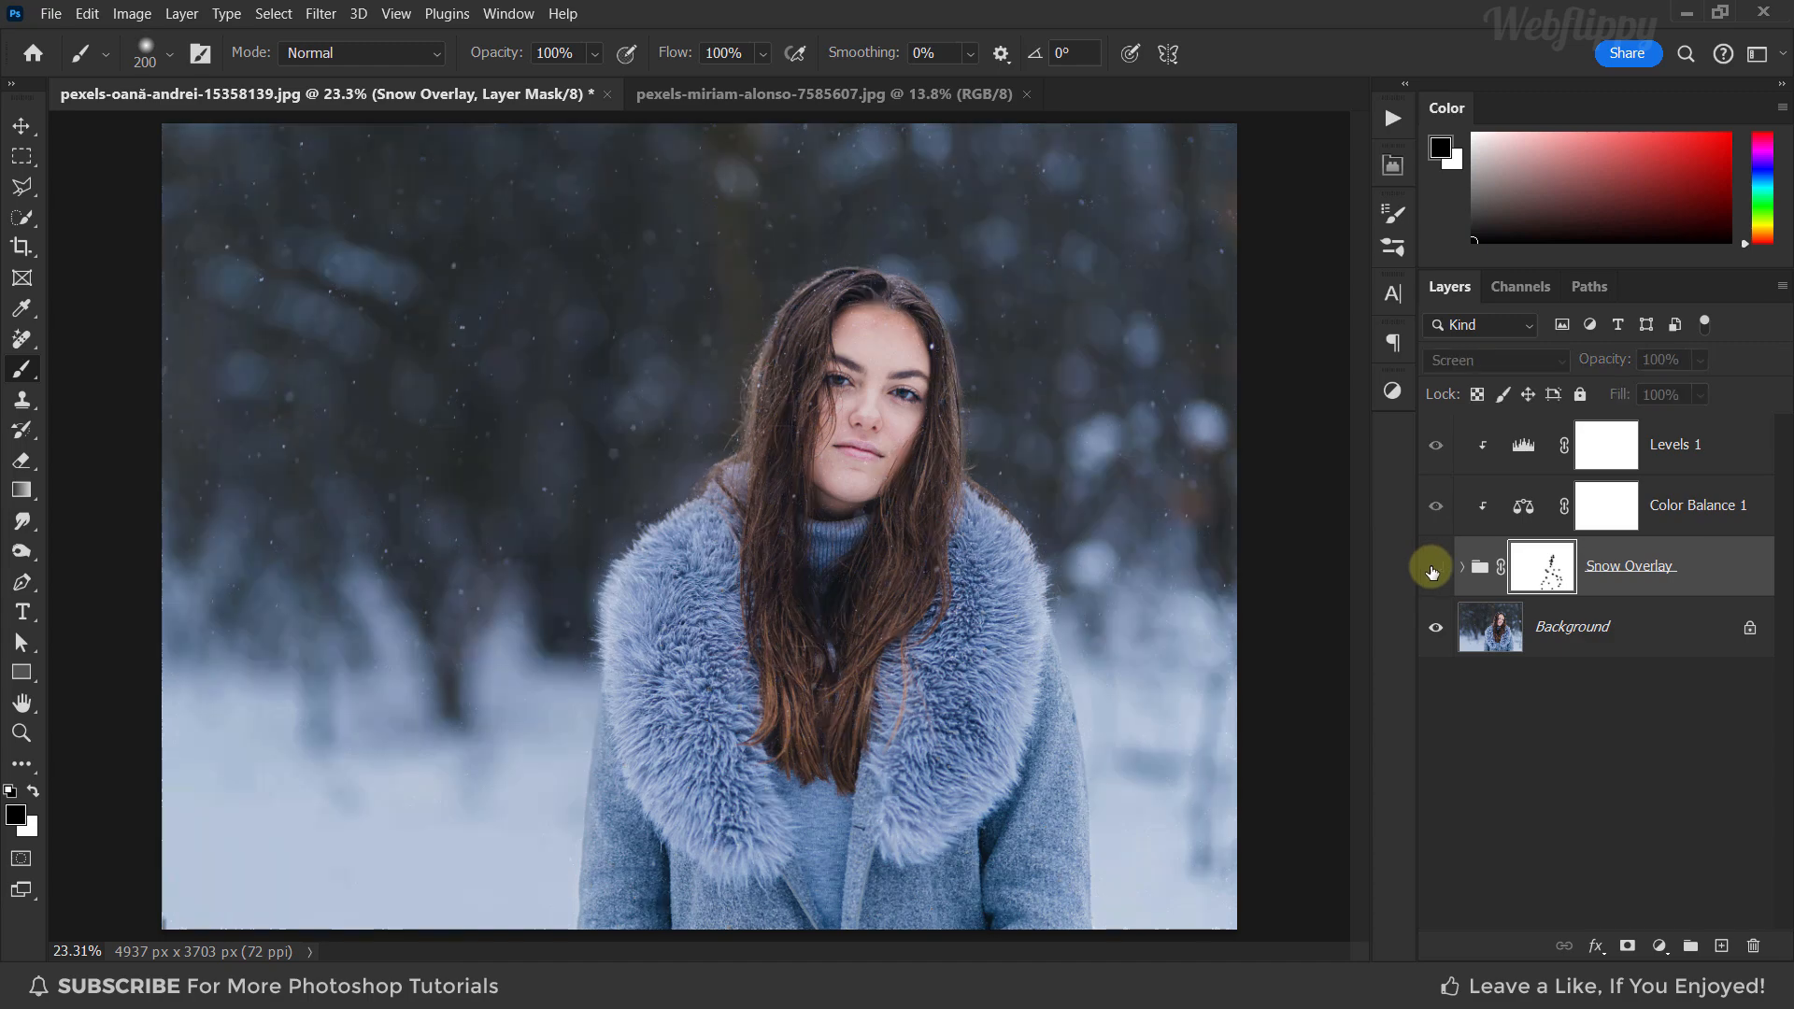
left_click(1435, 568)
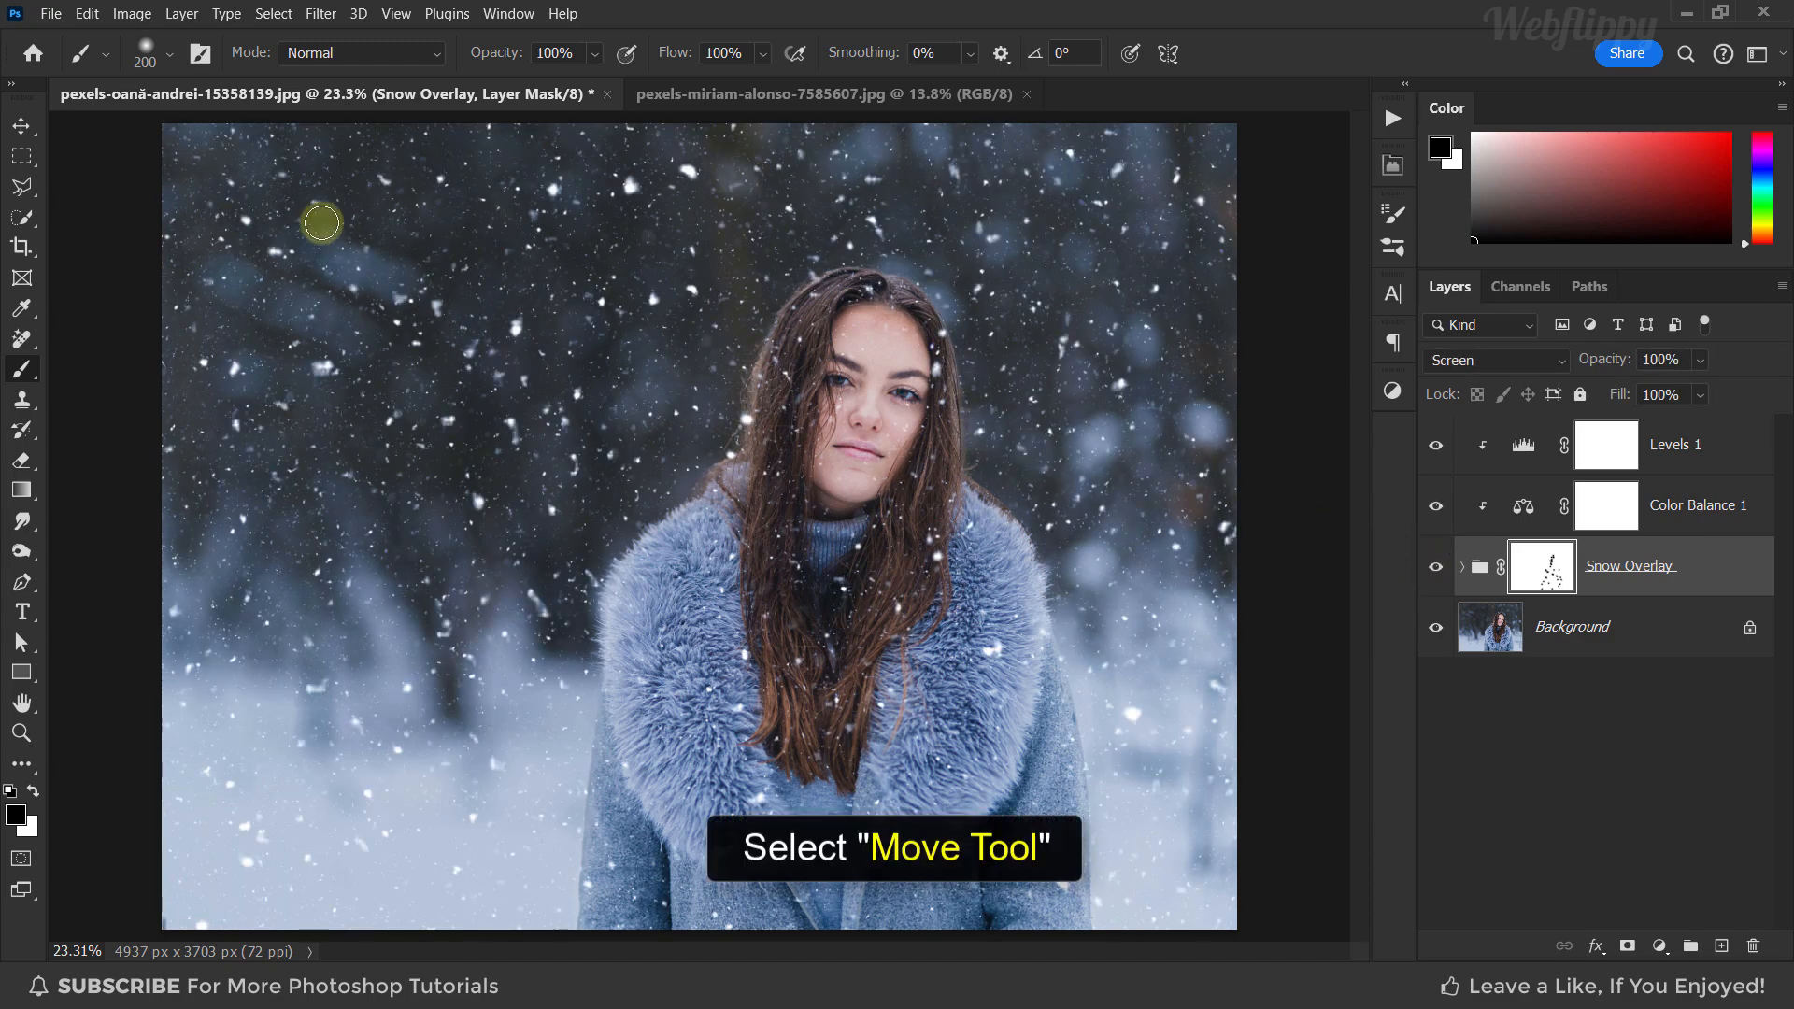
In the second portrait document, place the file 1 Snow Overlay - Webflippy from the Webflippy - Snow Overlays folder in File Explorer
left_click(21, 123)
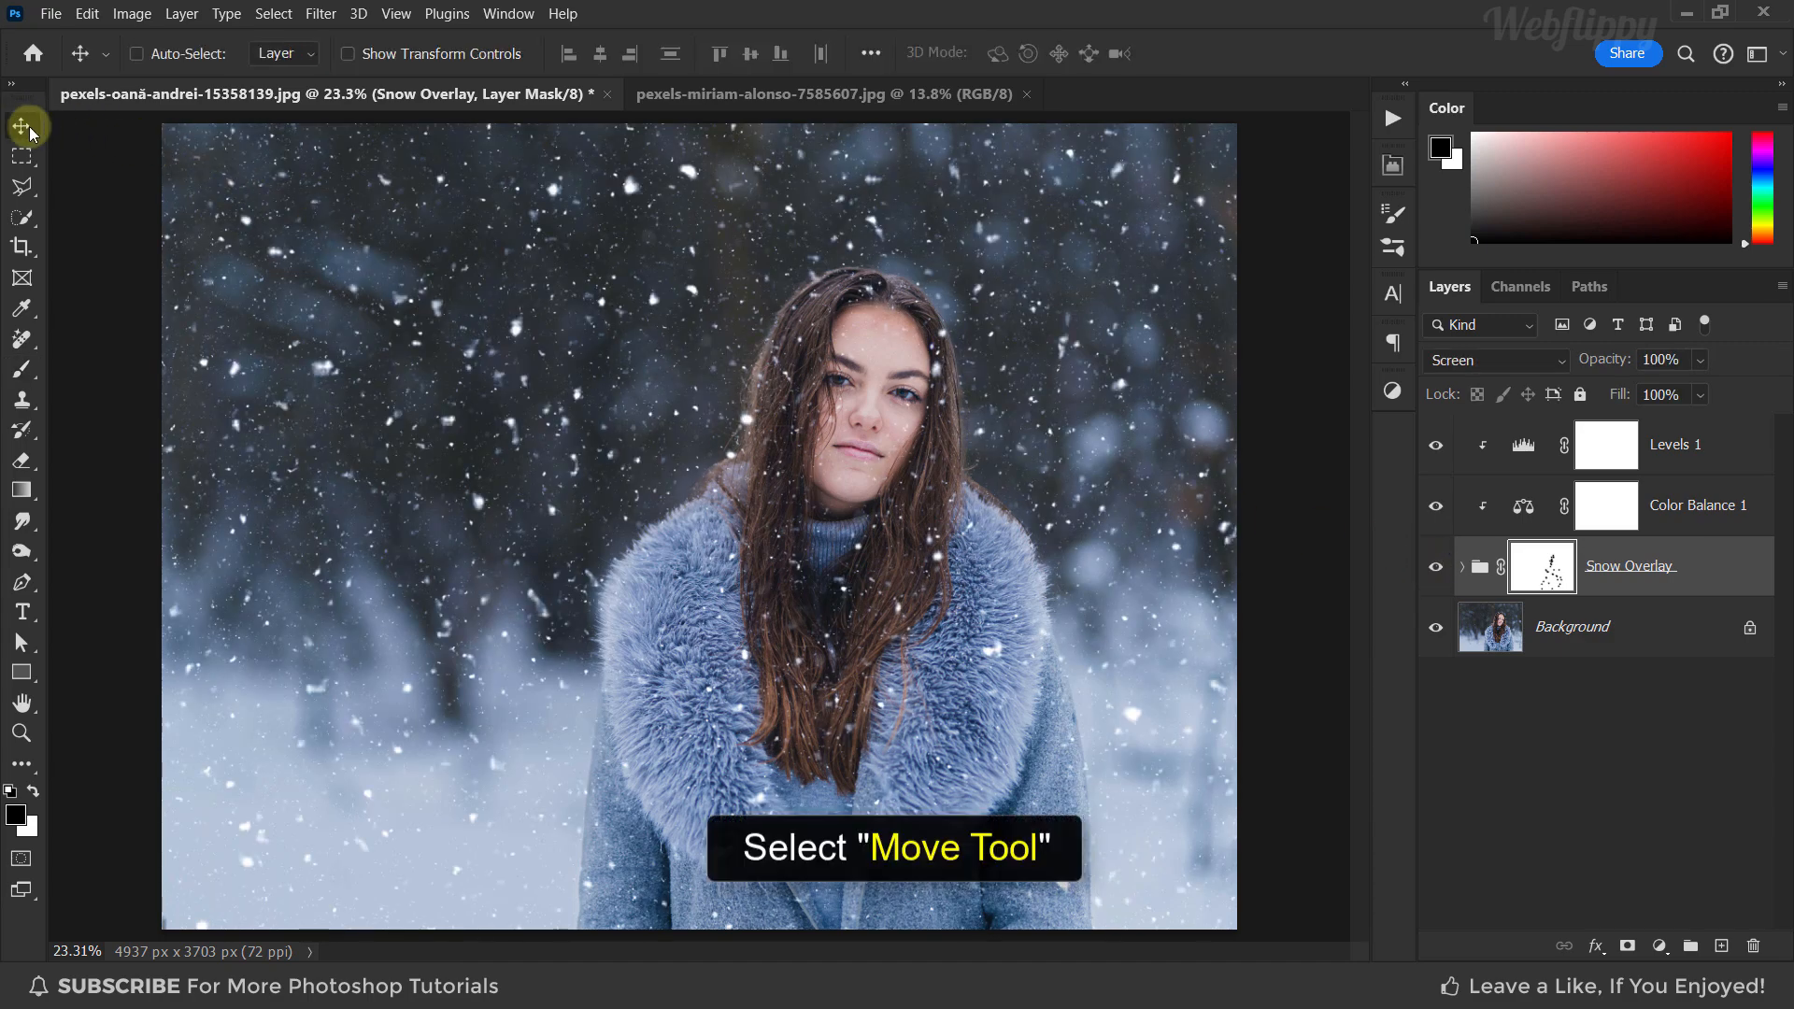
left_click(730, 95)
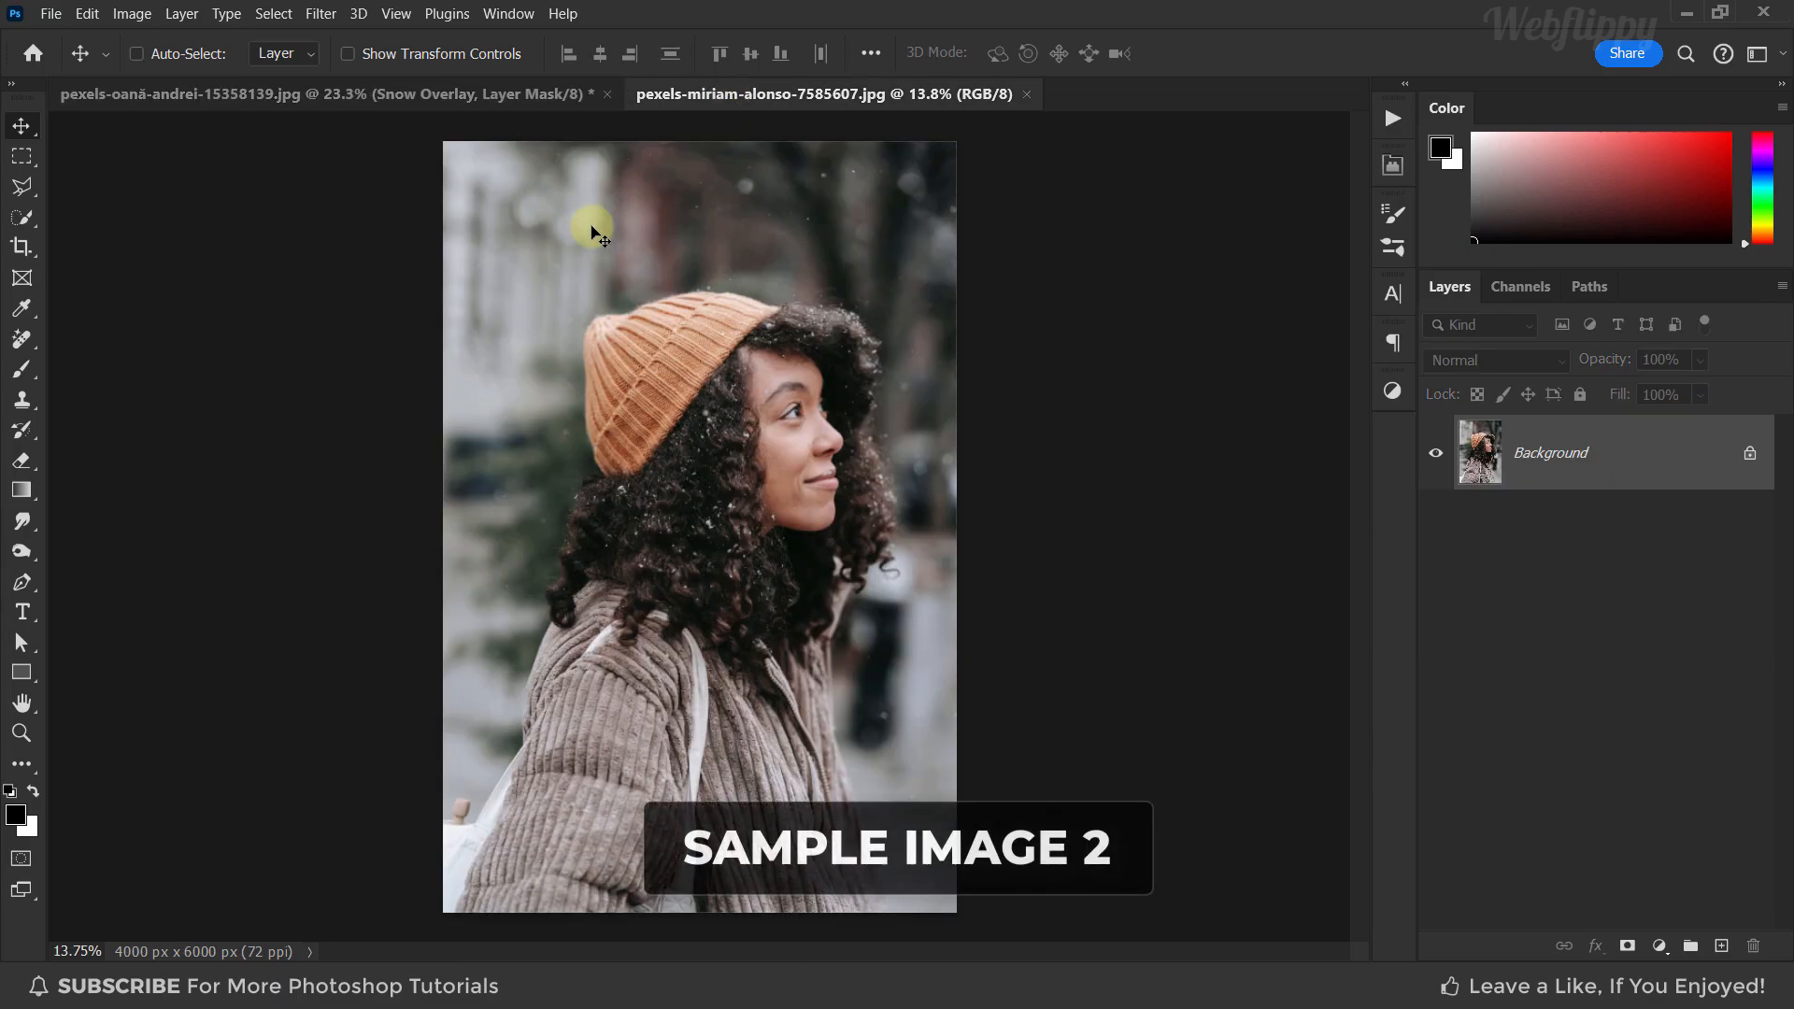
left_click(611, 976)
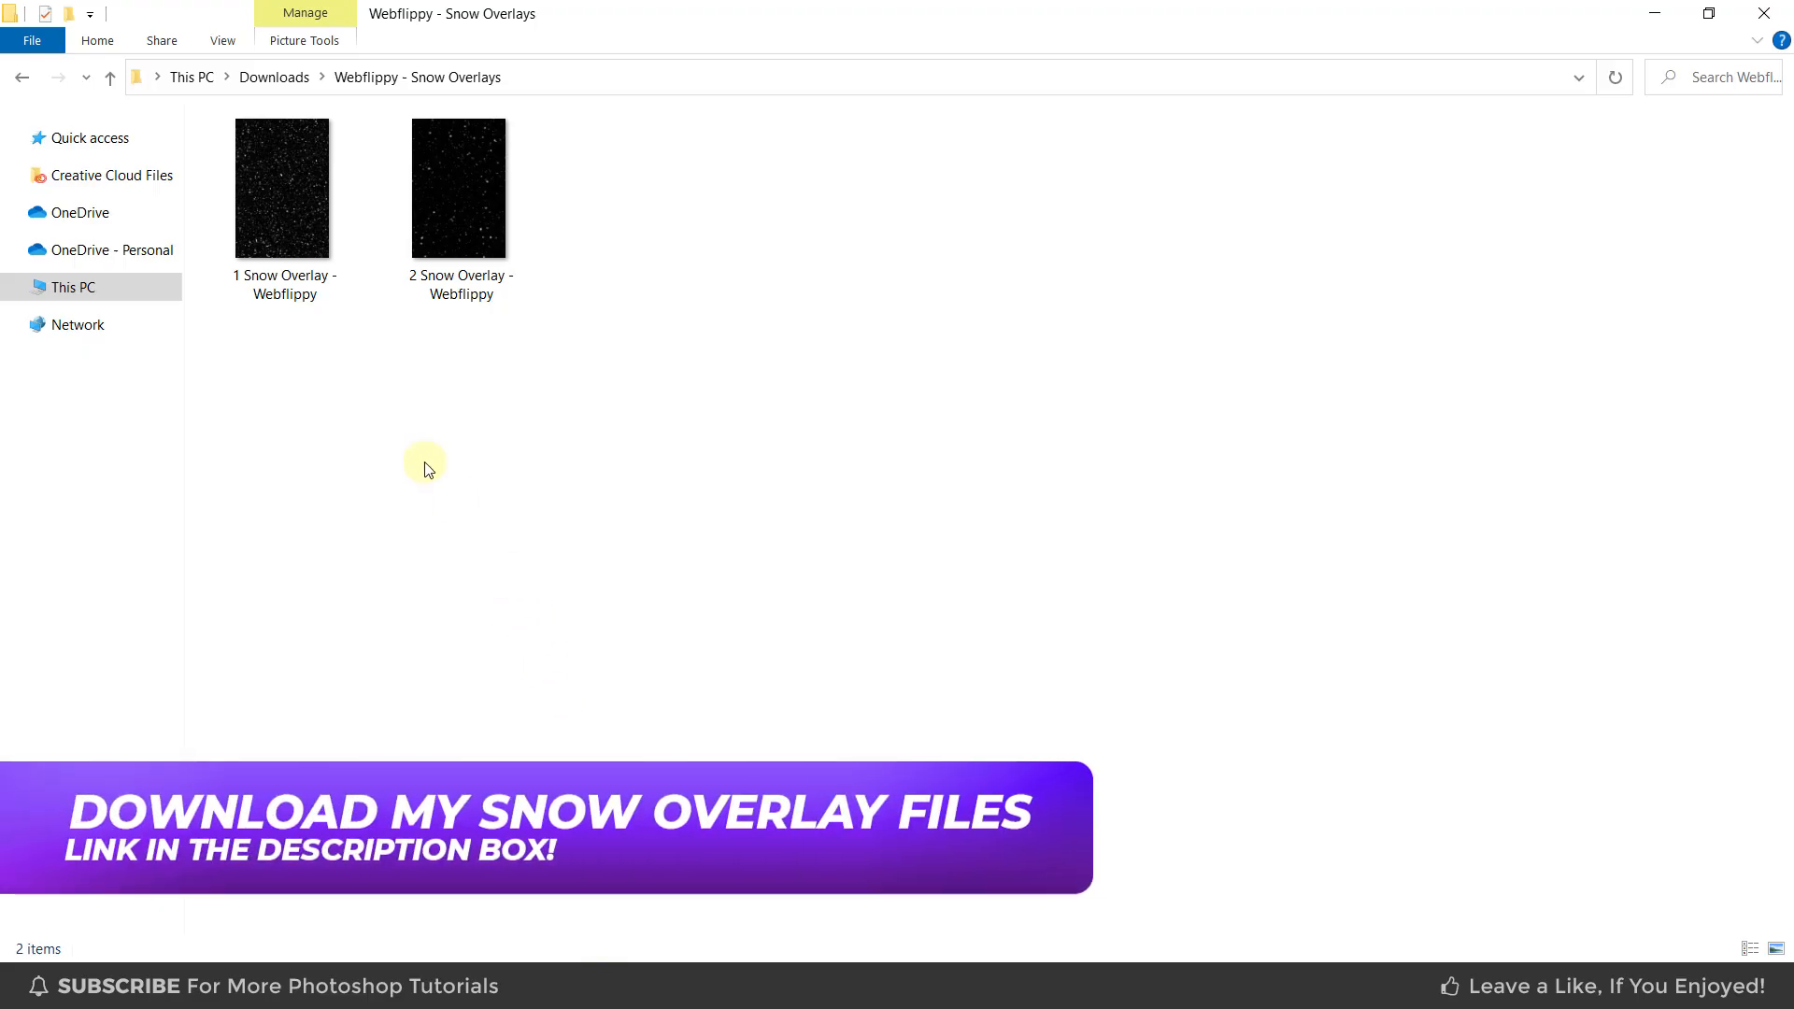
left_click_drag(281, 241, 392, 372)
left_click(393, 372)
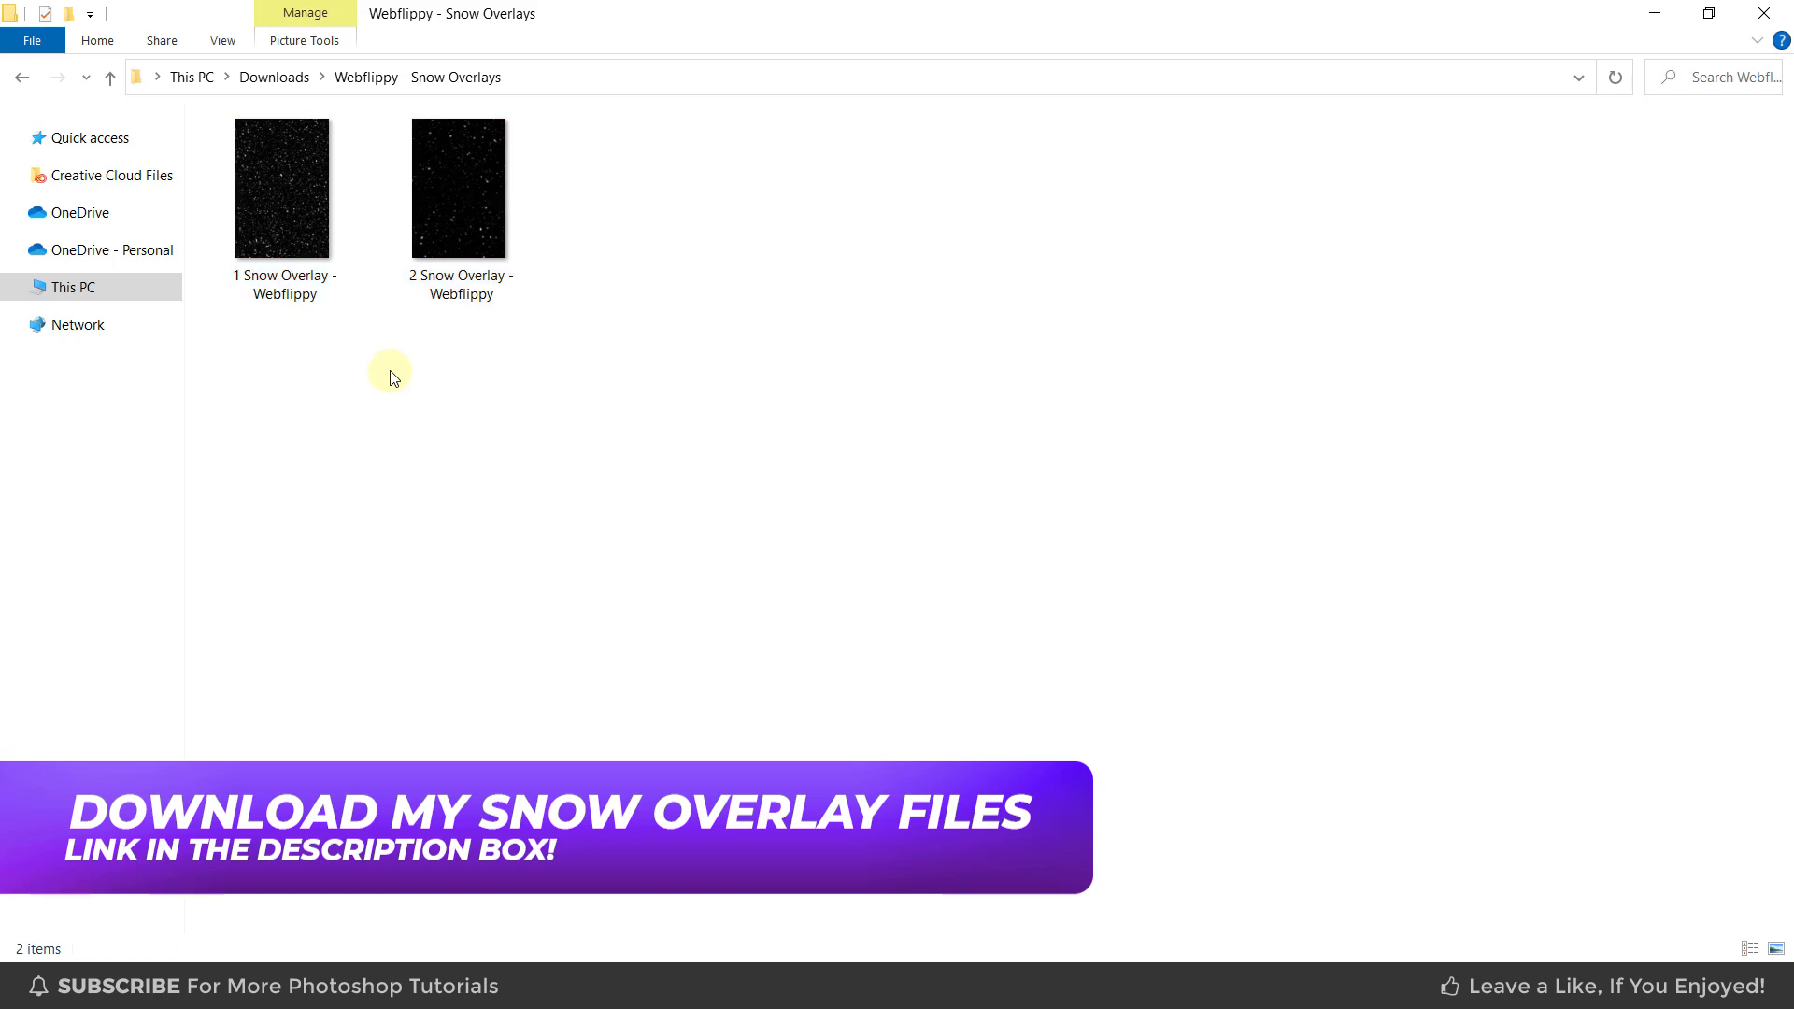
left_click(324, 280)
left_click_drag(324, 281, 761, 604)
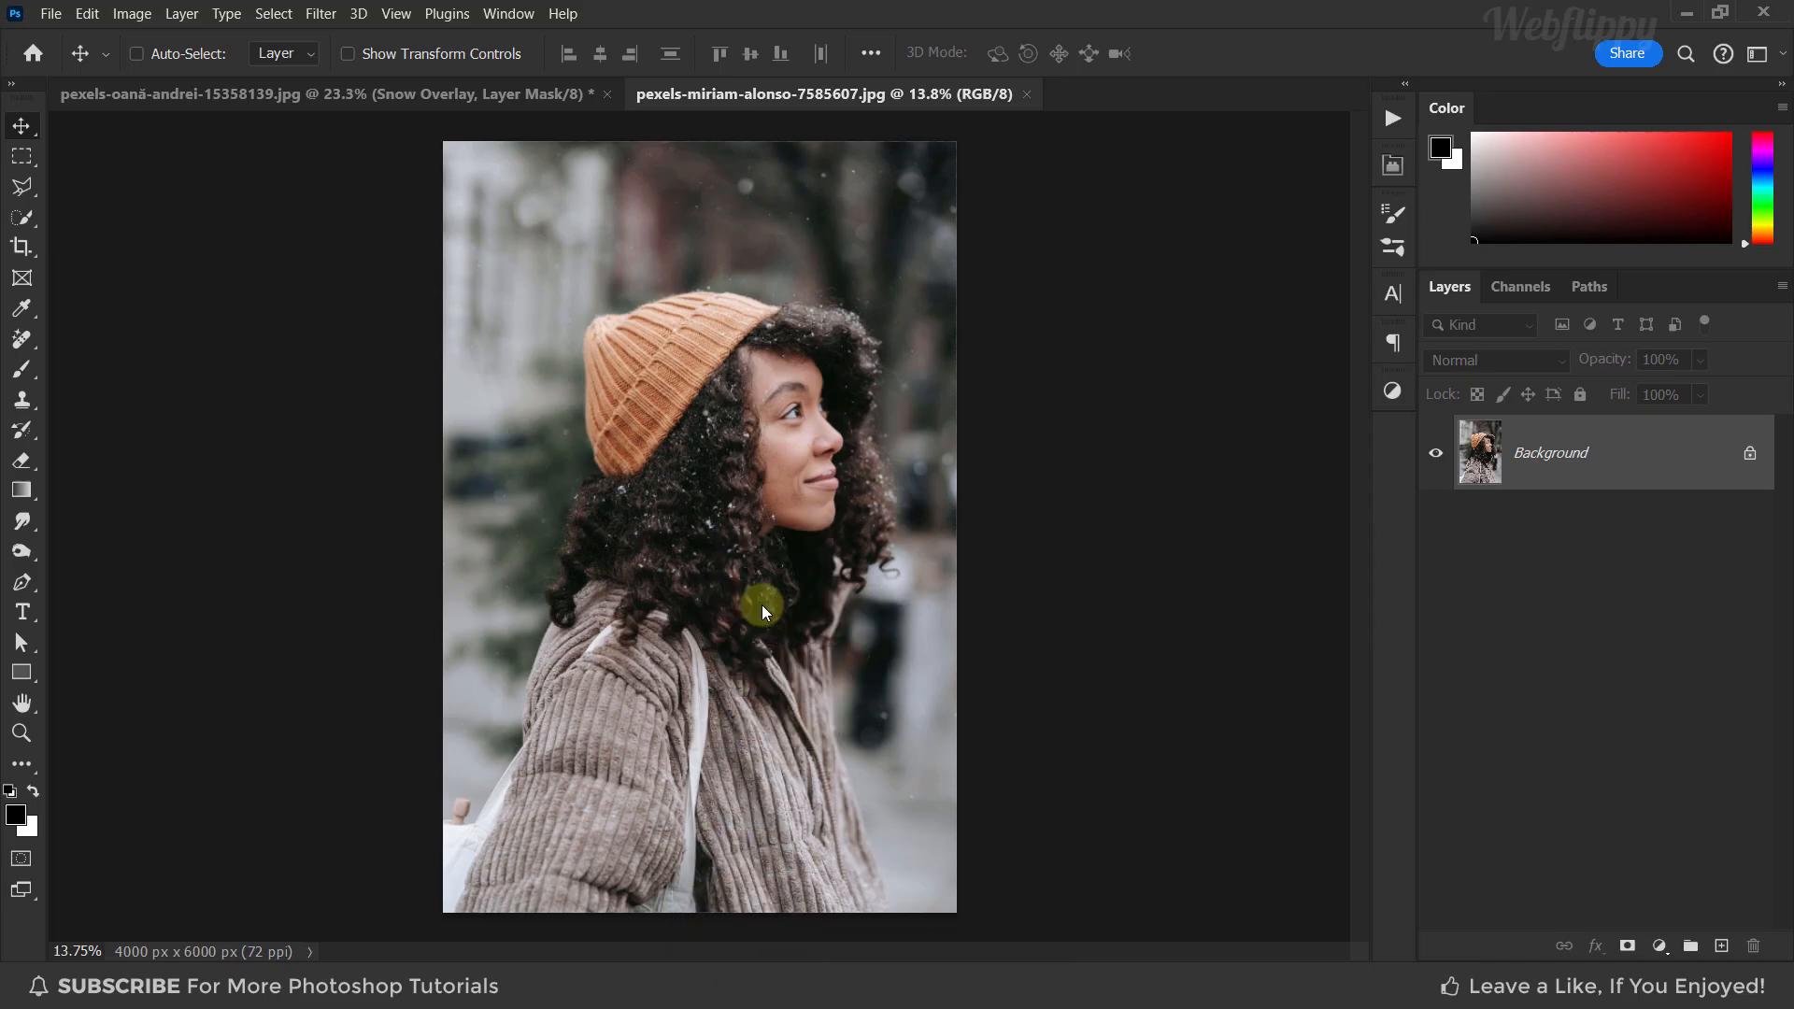
left_click(1248, 54)
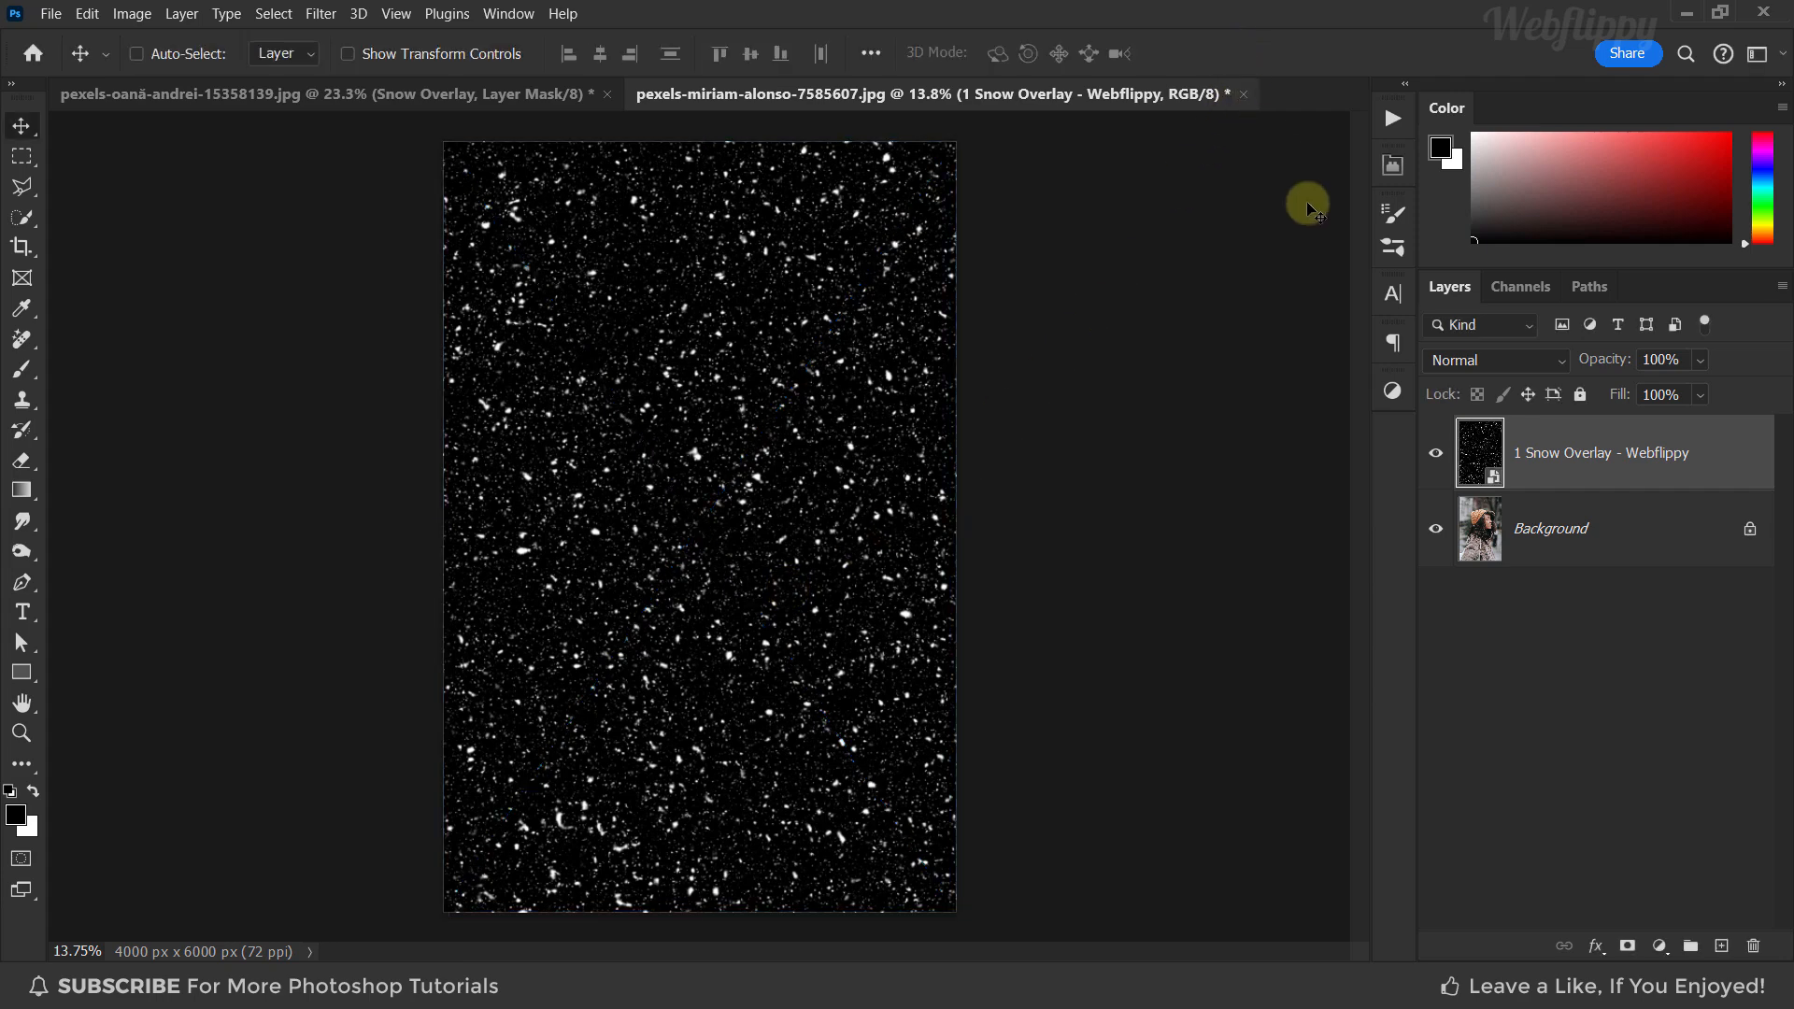
Set the snow overlay layer's blend mode to Screen, scale it to about 154%, and reposition it over the portrait
left_click(1514, 360)
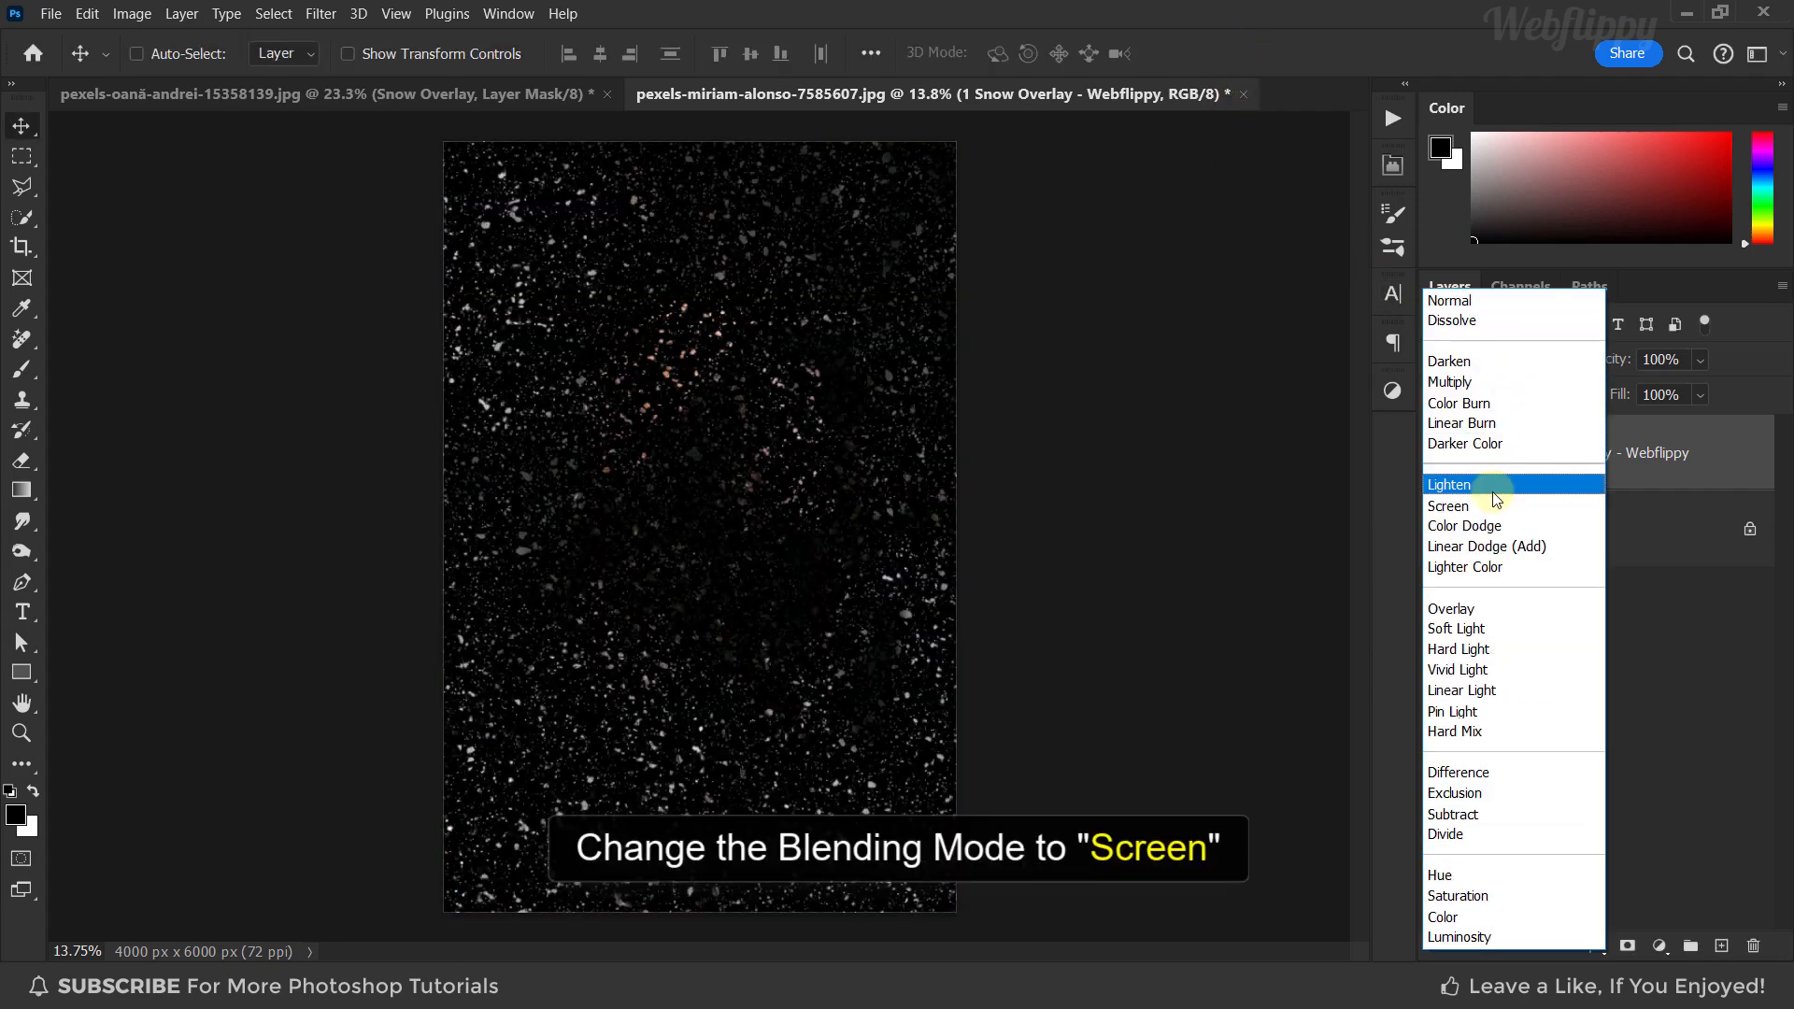
left_click(1492, 507)
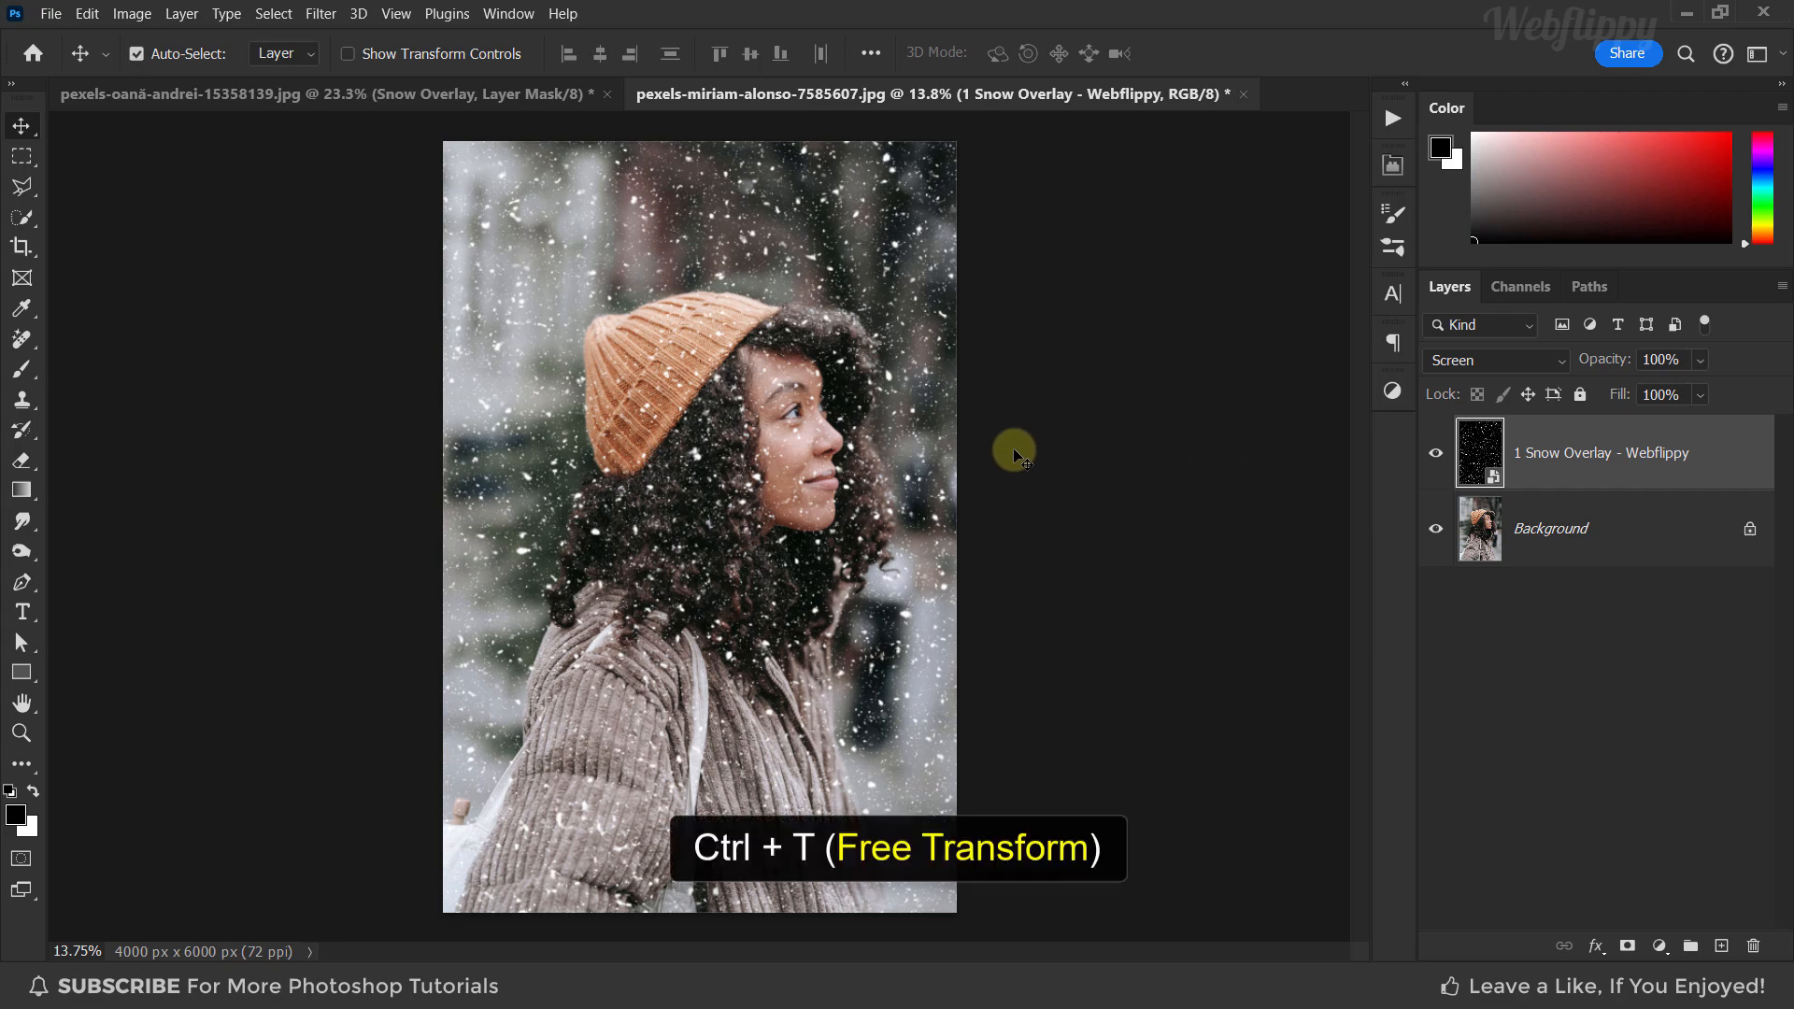
key("ctrl+t")
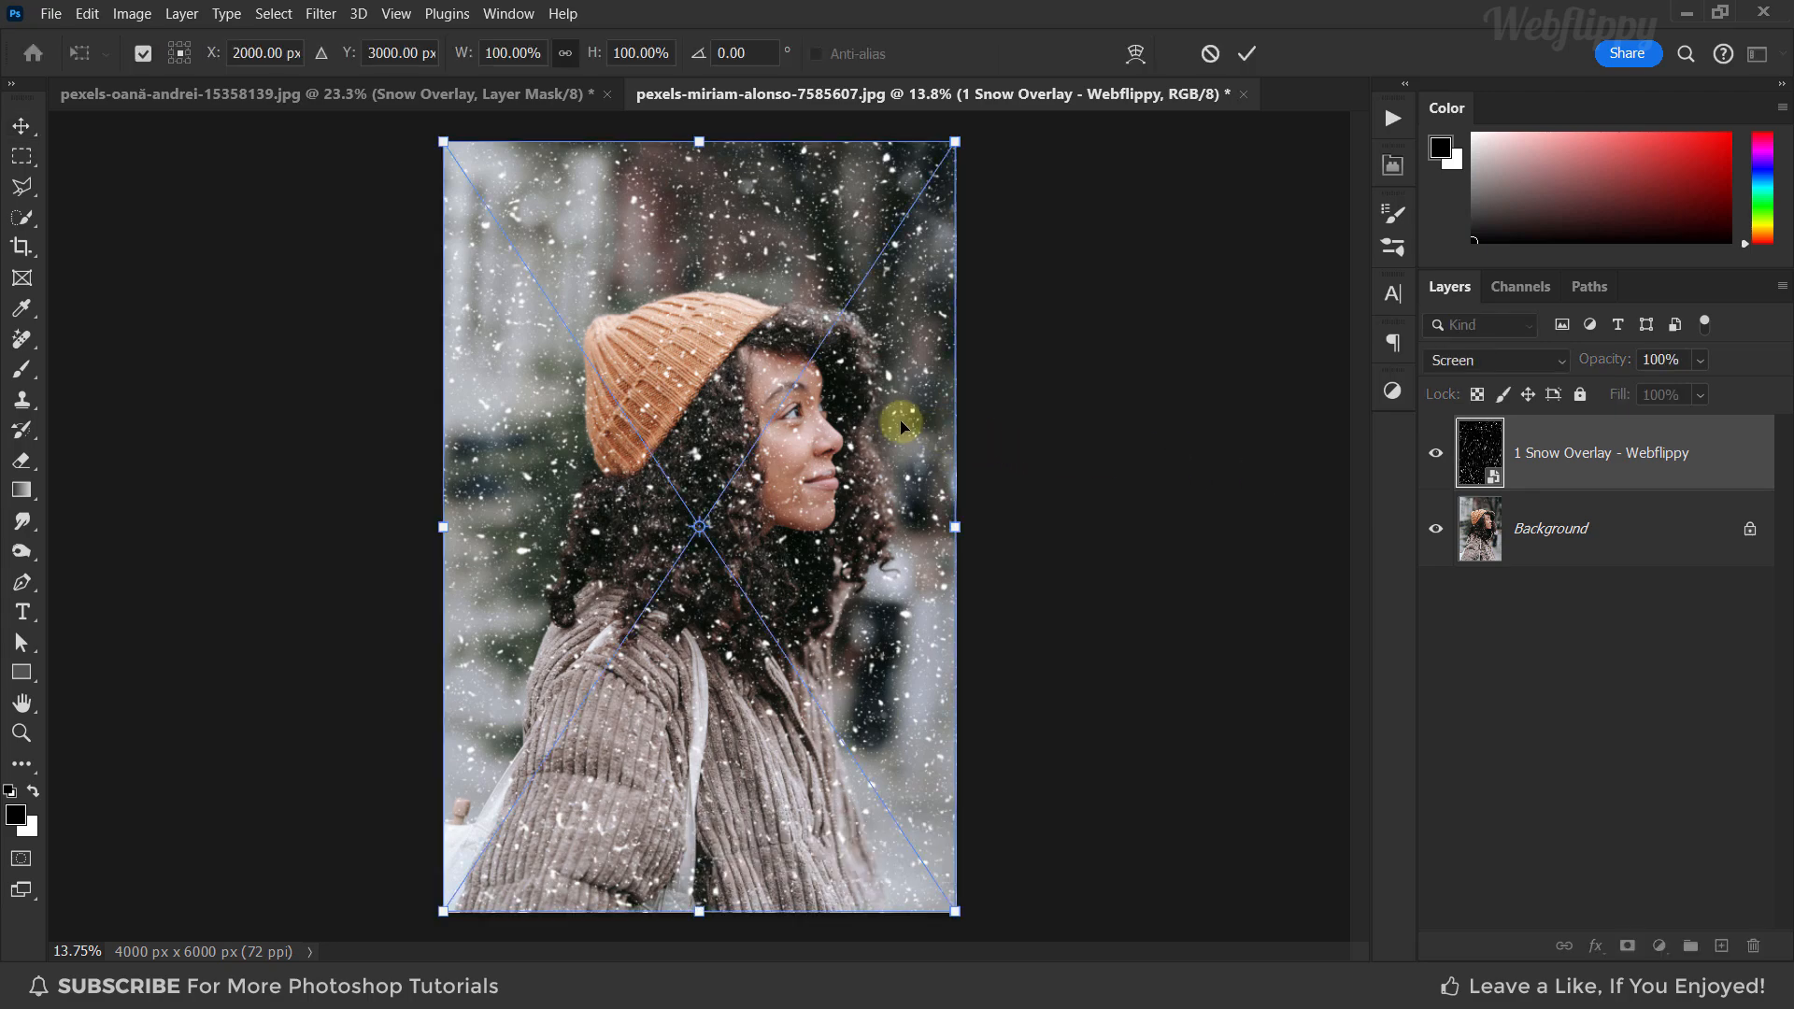
key("ctrl+minus")
left_click_drag(930, 168, 1175, 58)
left_click_drag(939, 355, 897, 451)
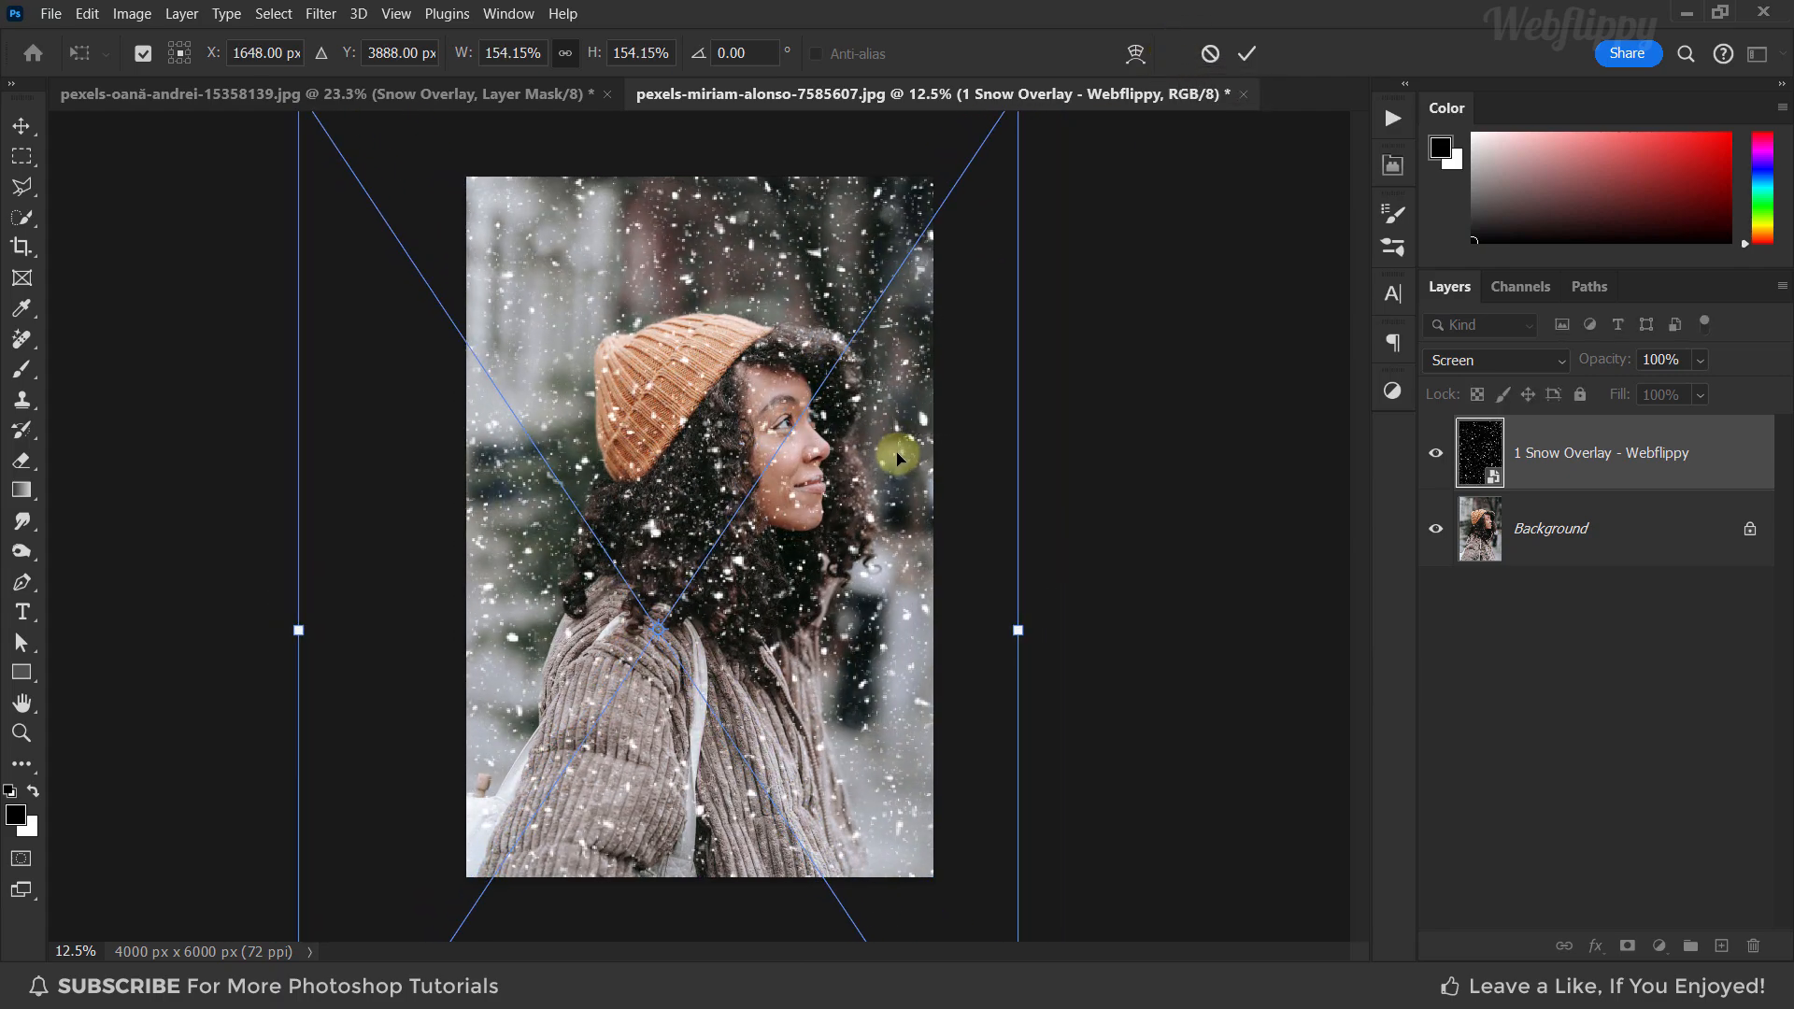
left_click(1247, 53)
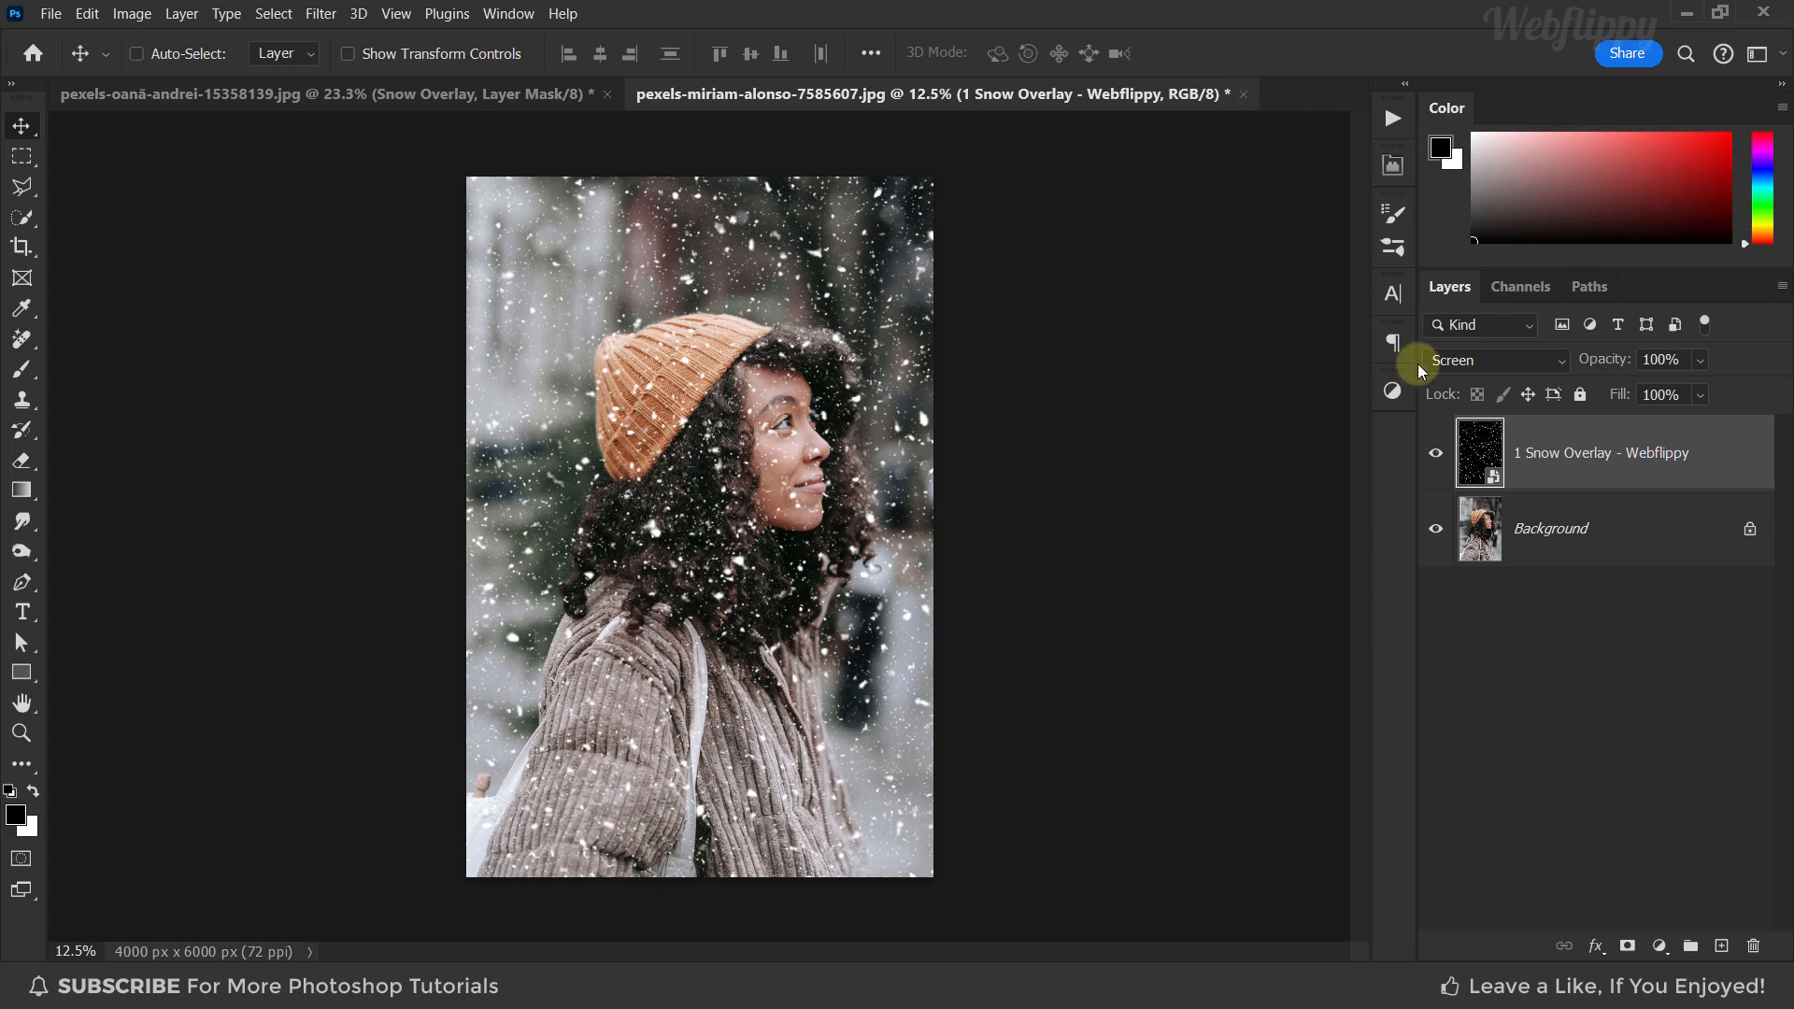
Add a layer mask to the snow overlay layer and paint black with a 250 px brush to clear flakes from the woman
left_click(1629, 946)
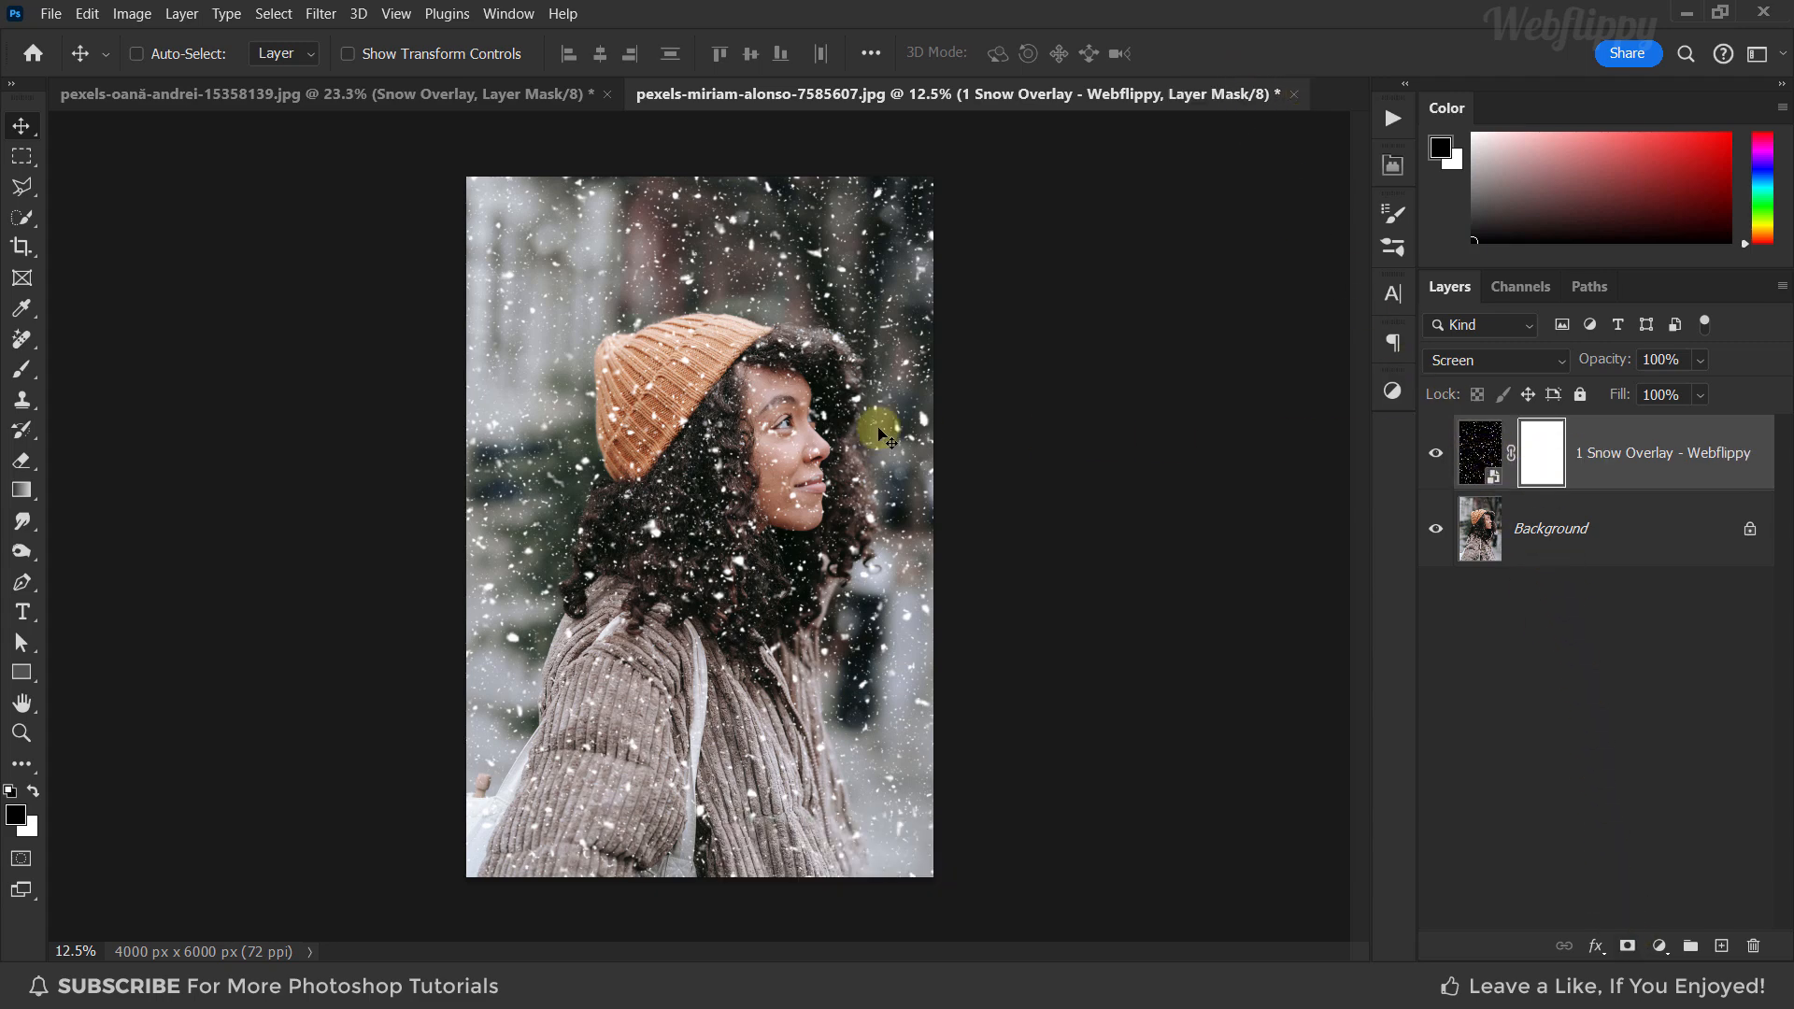
left_click_drag(22, 369, 80, 374)
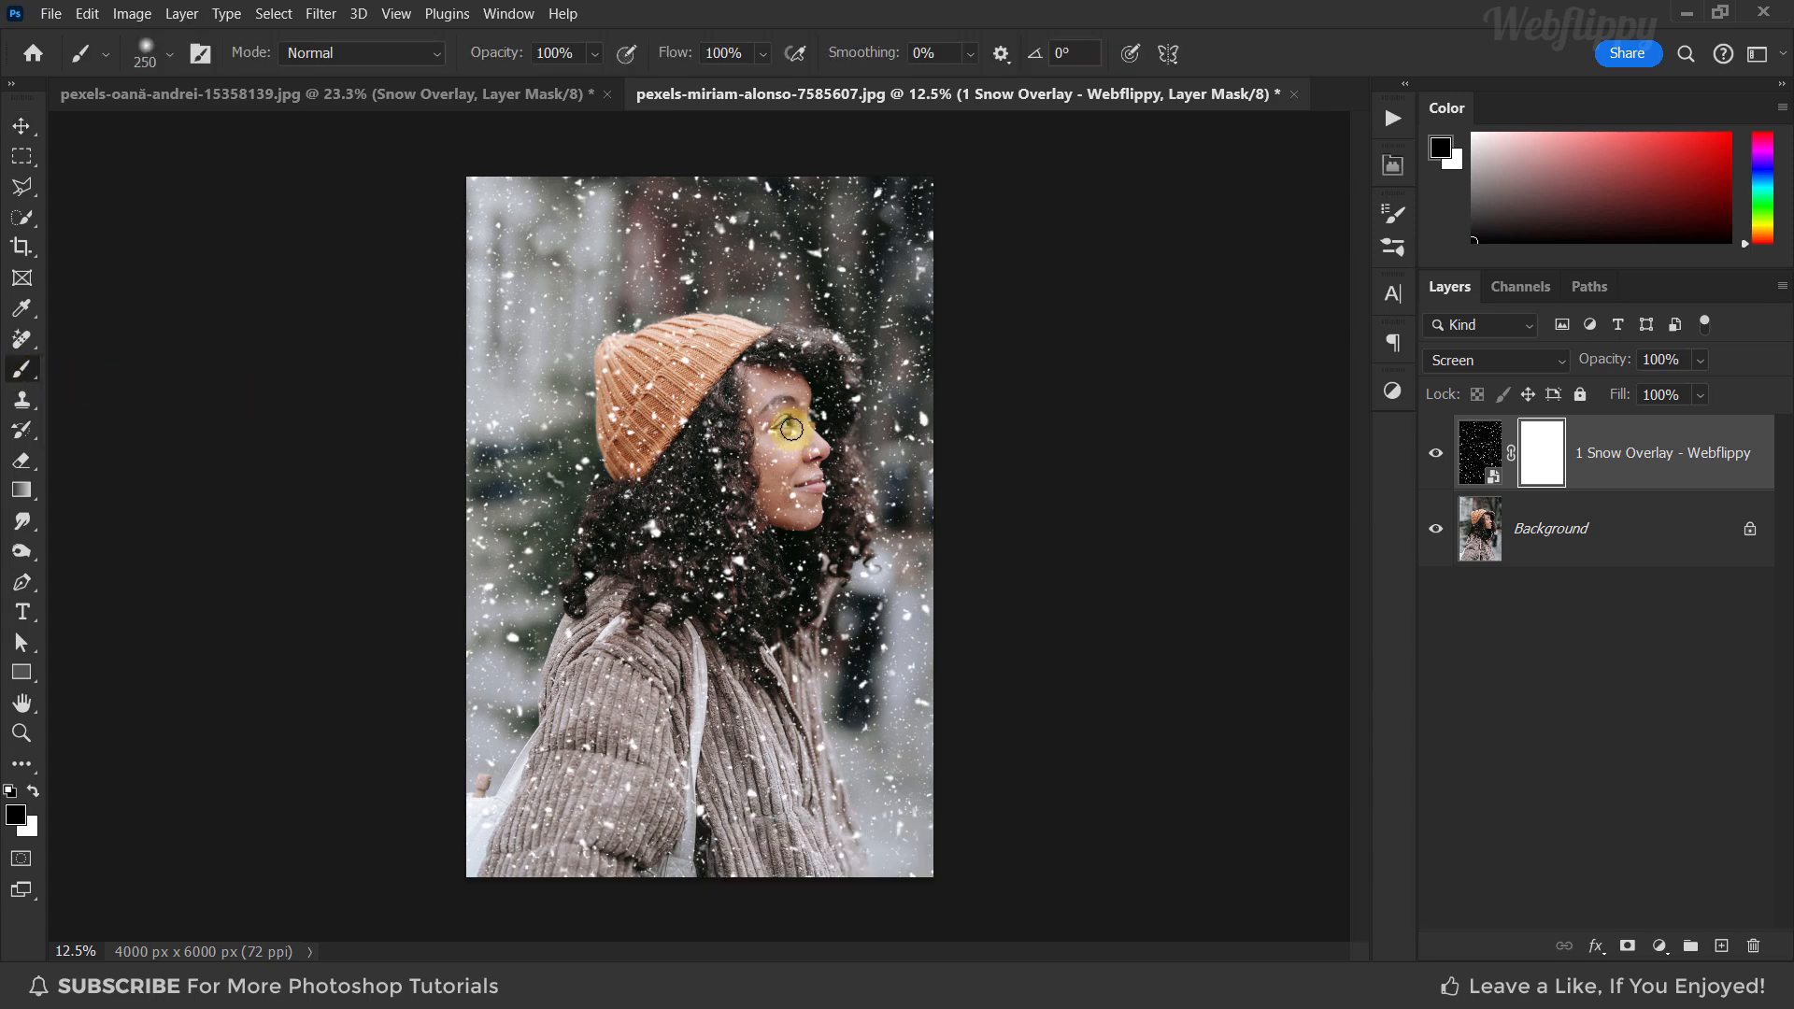
mouse_move(765, 420)
left_mouse_down()
mouse_move(808, 485)
mouse_move(659, 530)
mouse_move(764, 799)
mouse_move(702, 819)
left_mouse_up()
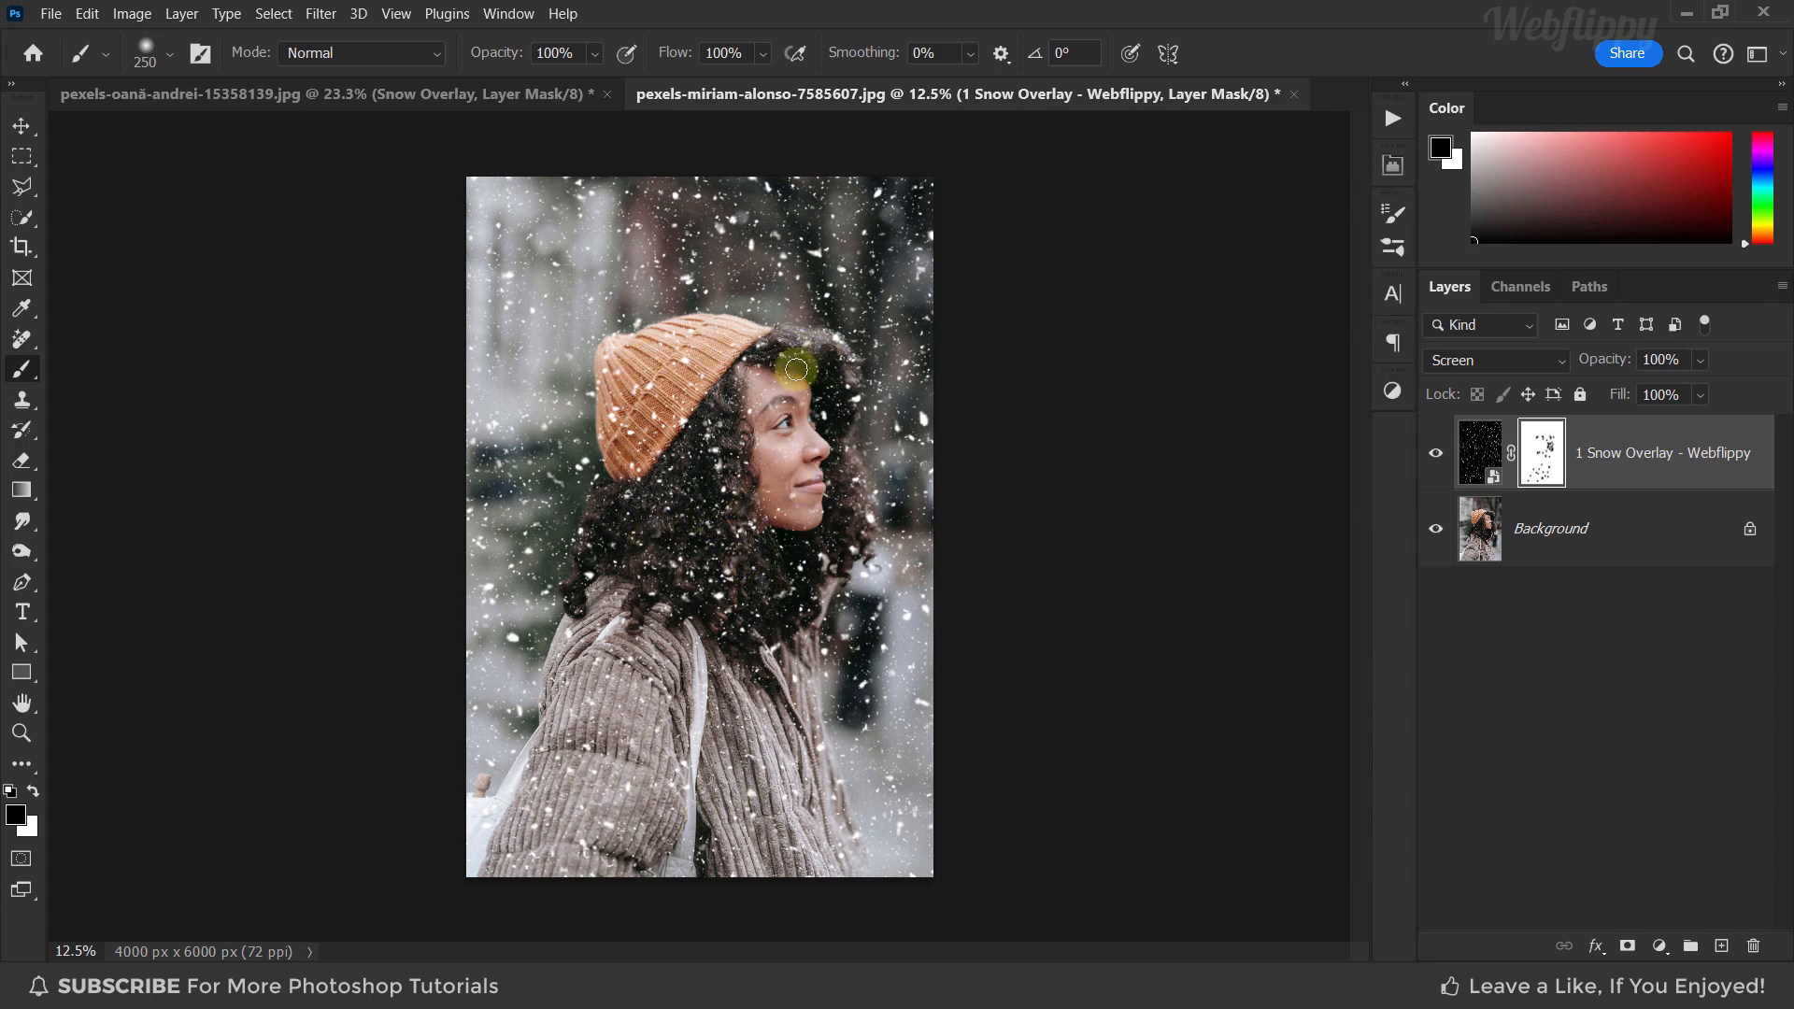
Apply a Motion Blur to the snow overlay image itself, not its mask, with a 70° angle and 20 pixels distance
left_click(24, 129)
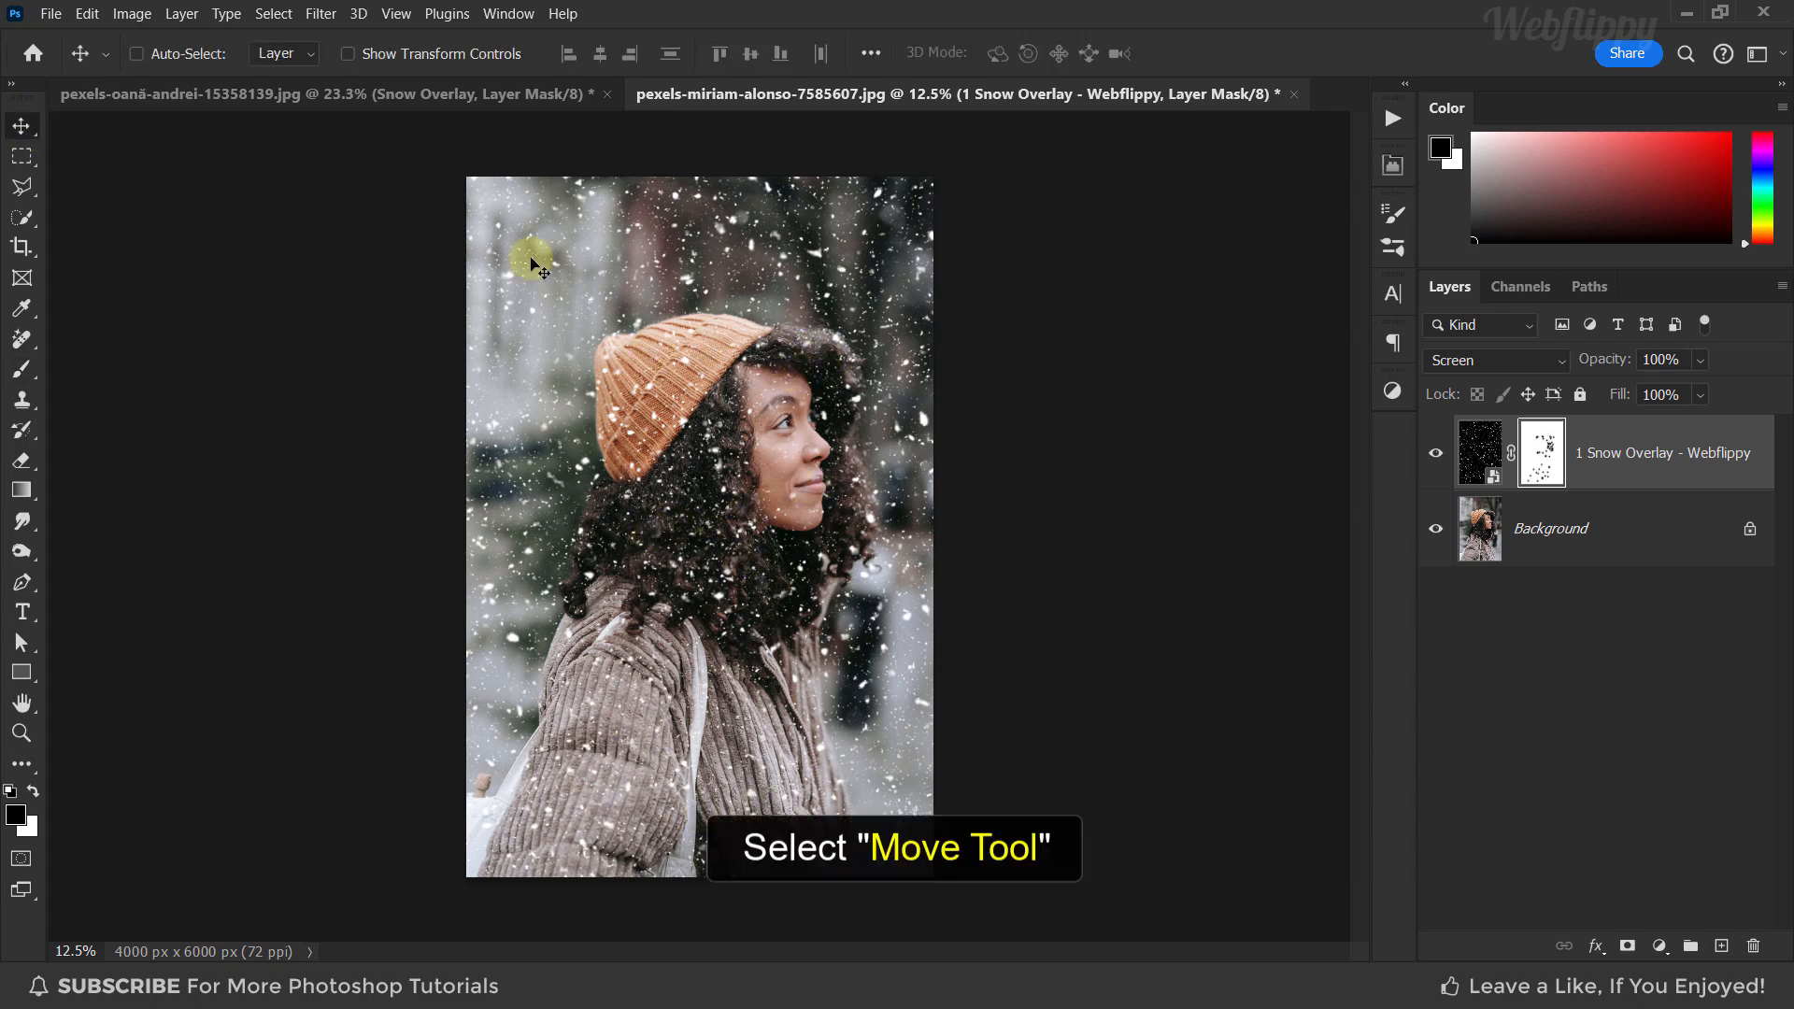
left_click(1496, 453)
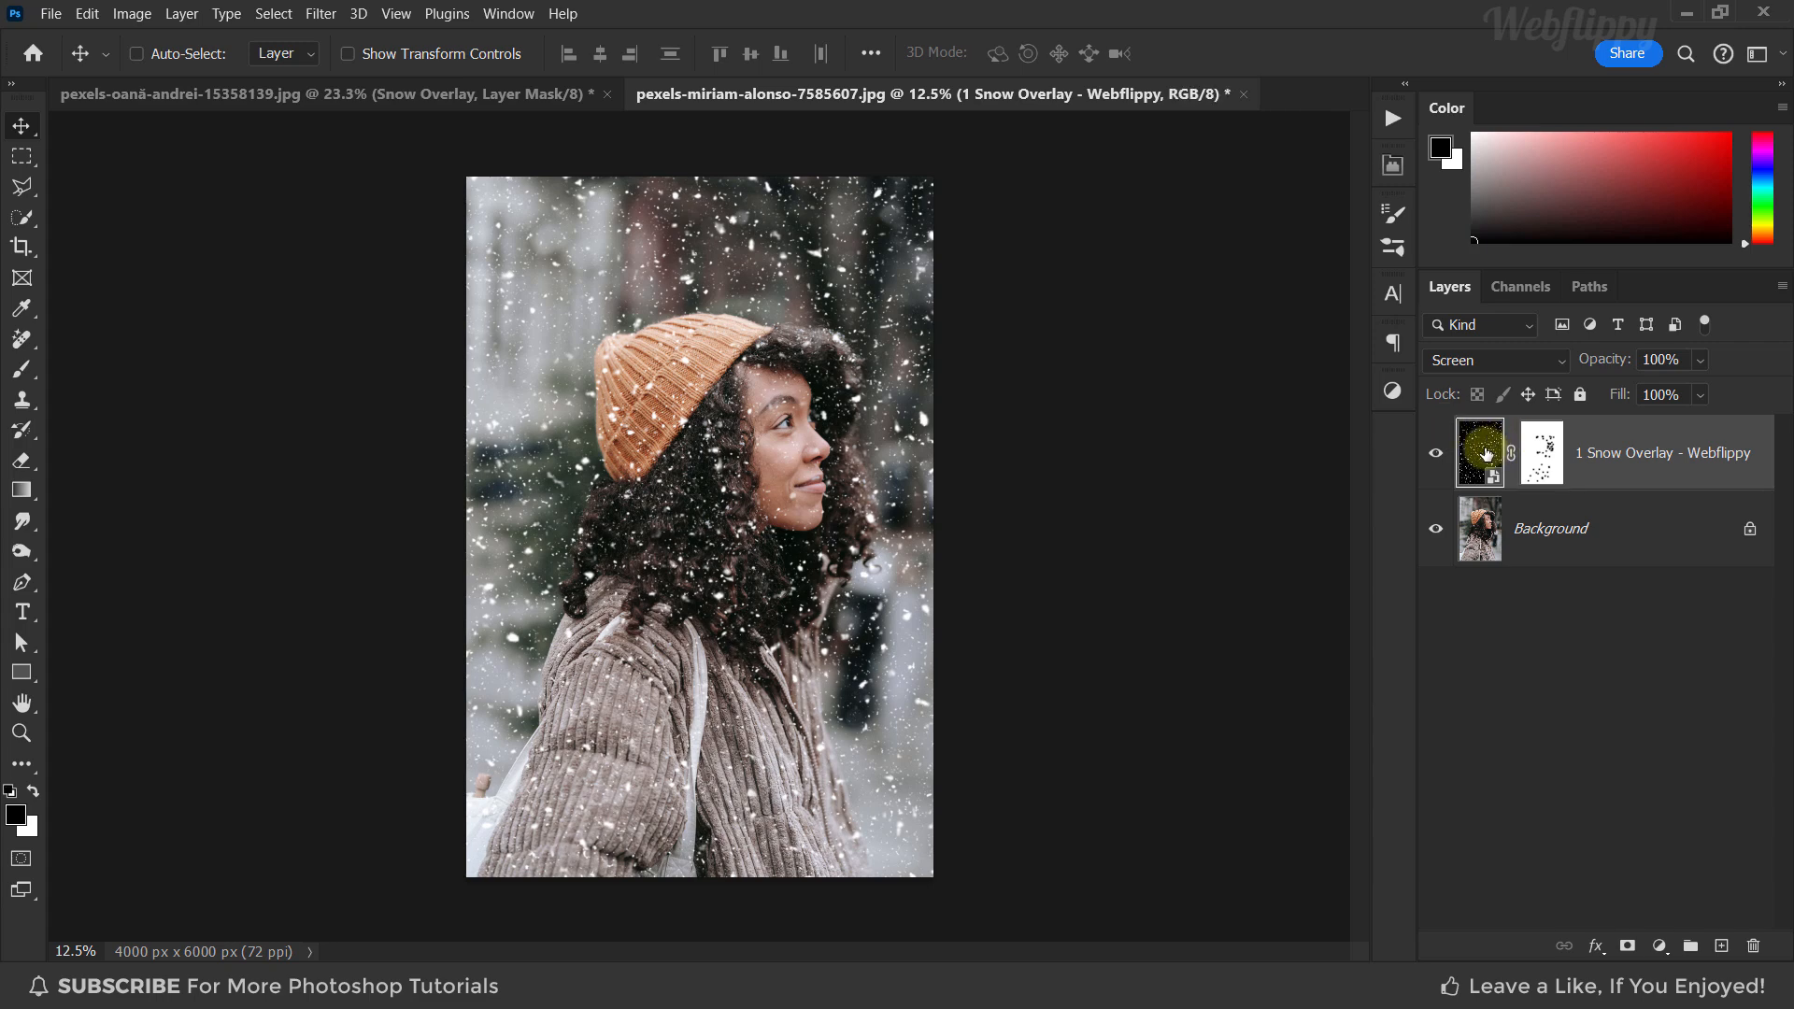
left_click(1438, 454)
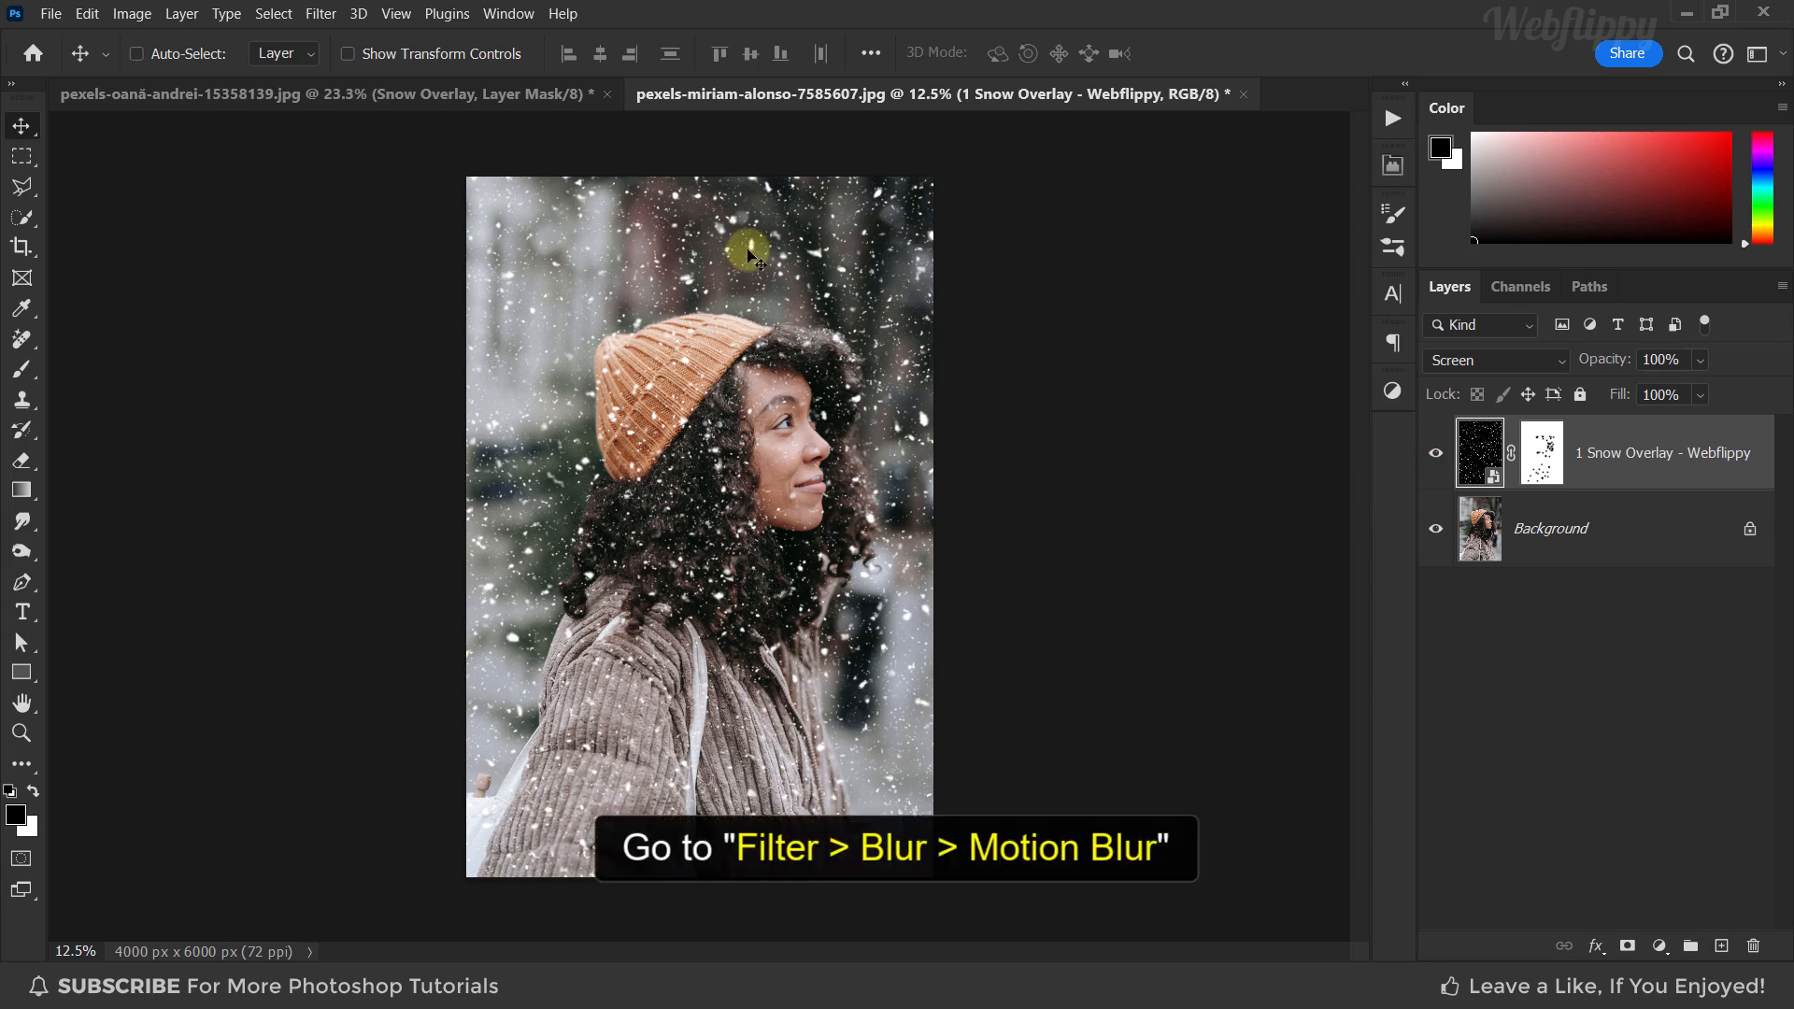
left_click(321, 13)
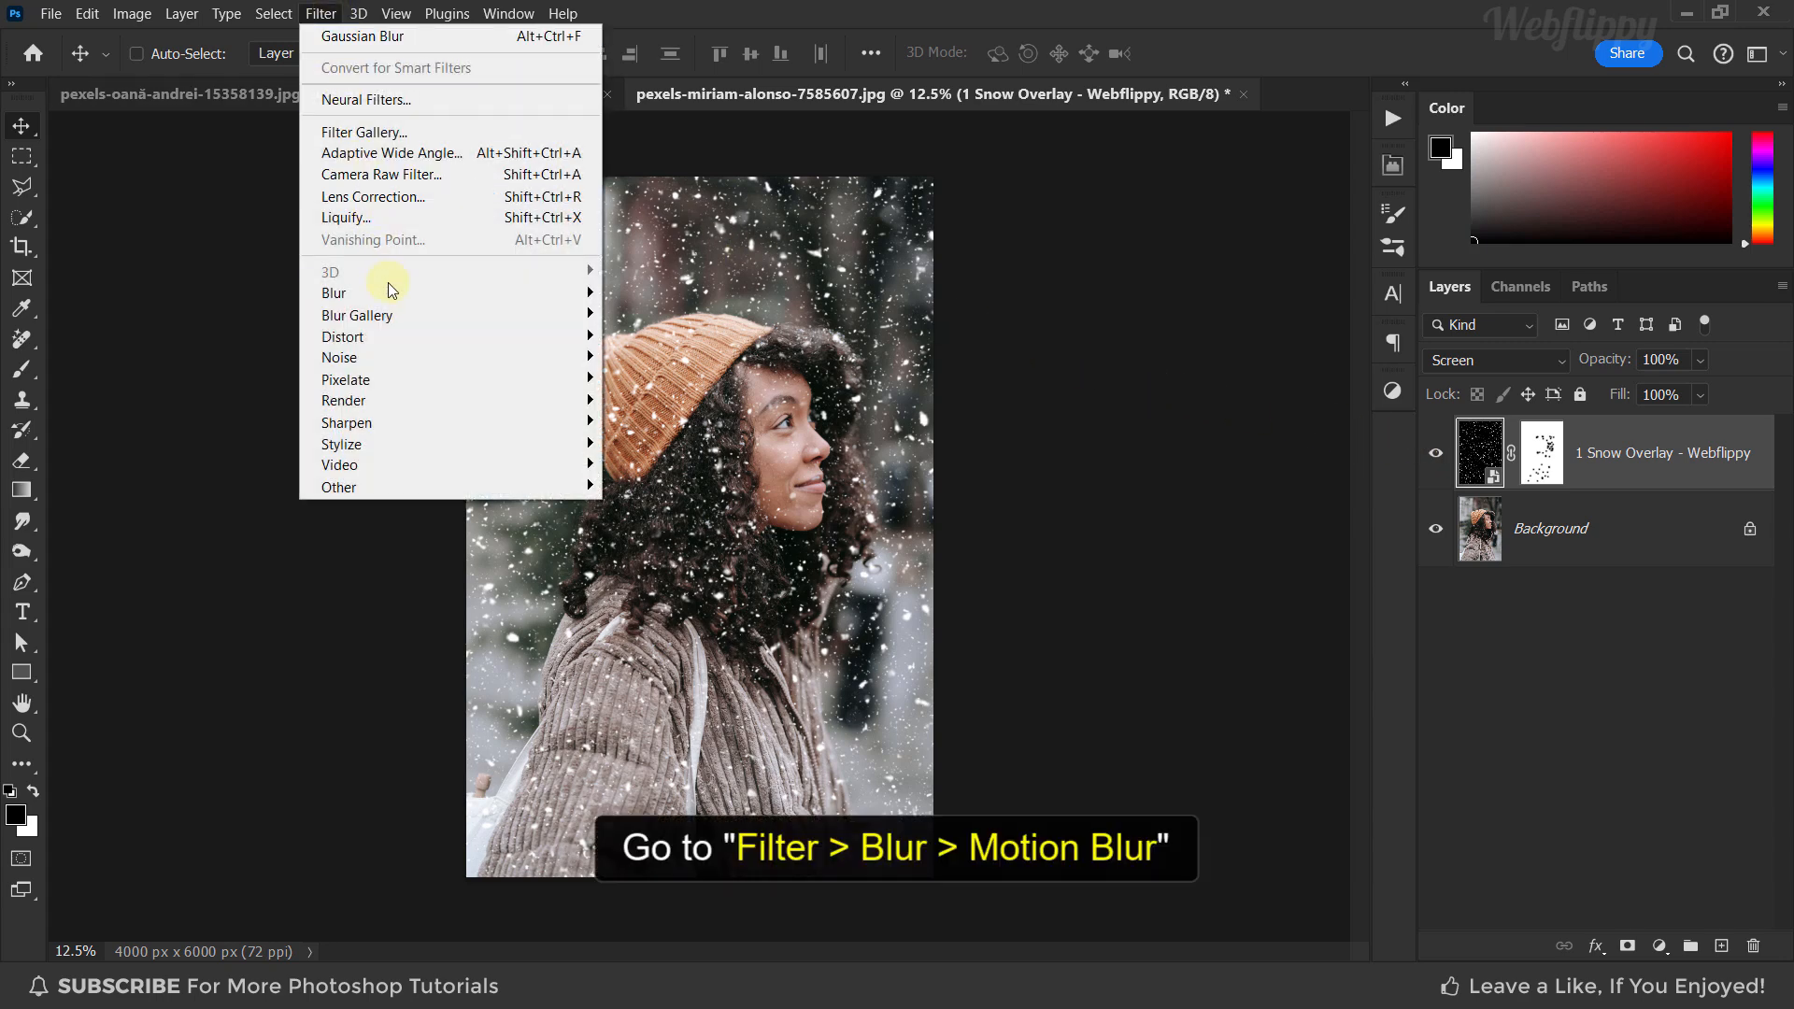
mouse_move(389, 291)
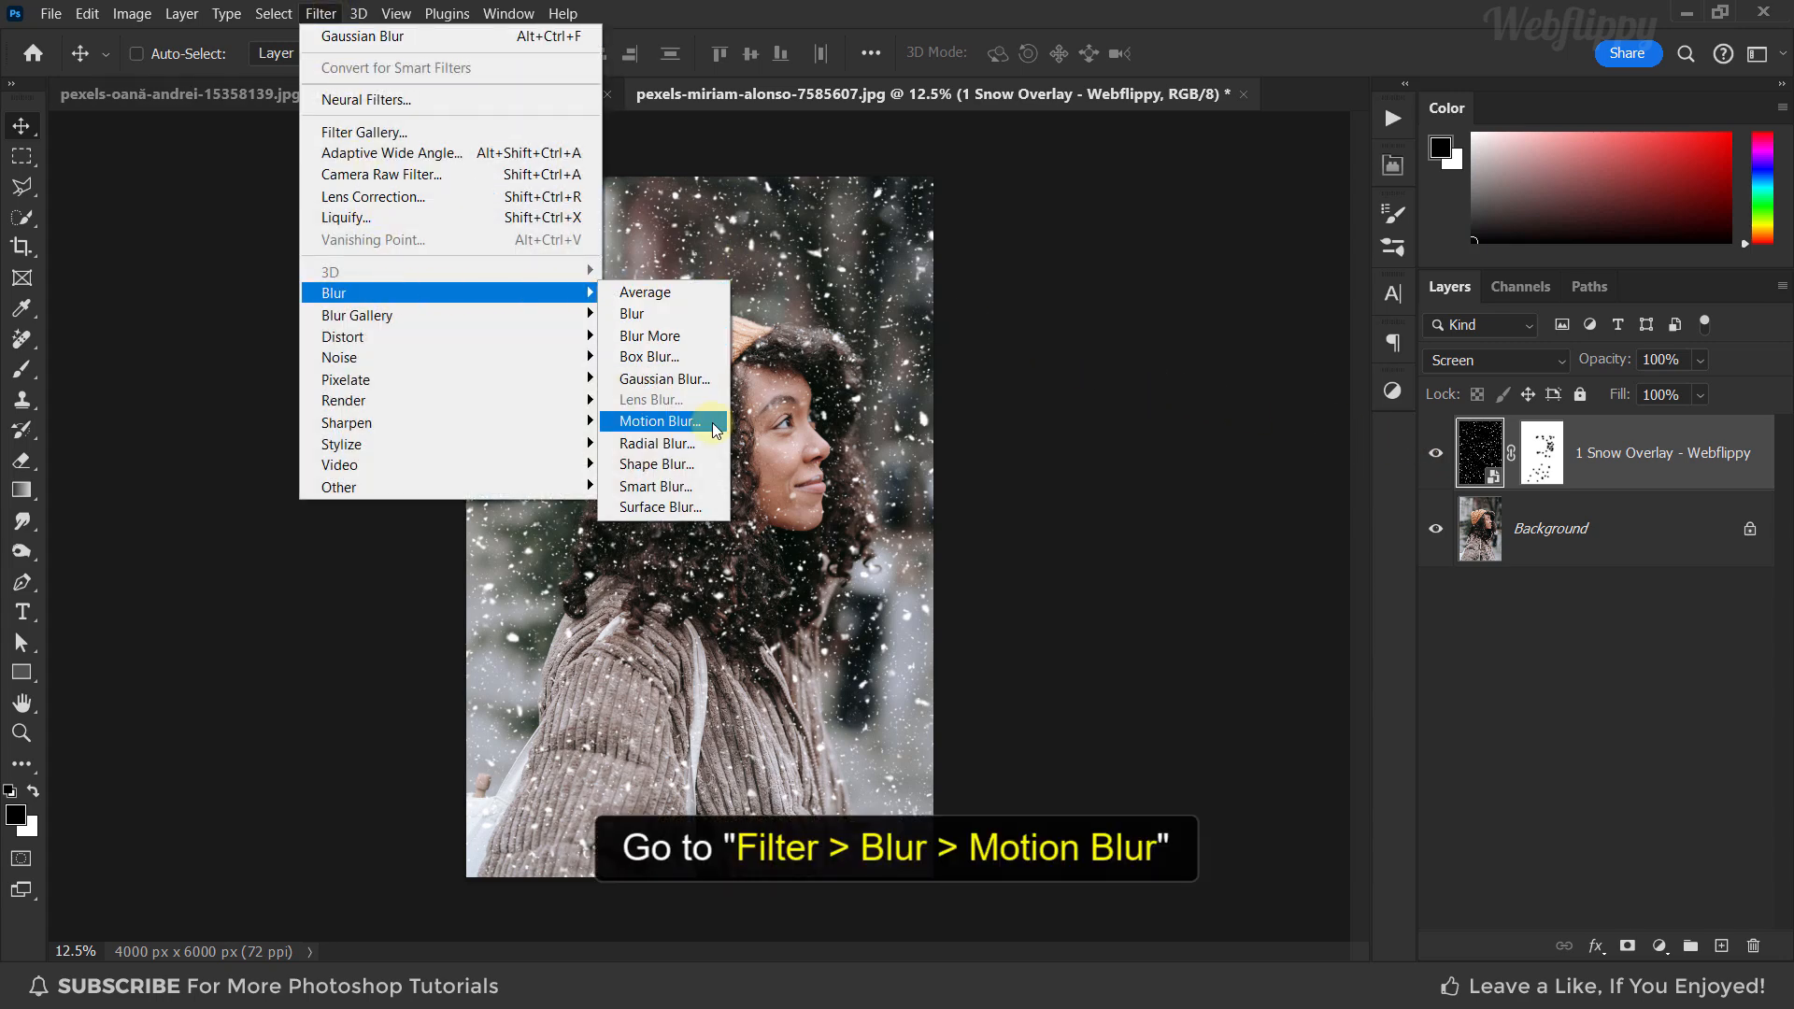
left_click(660, 421)
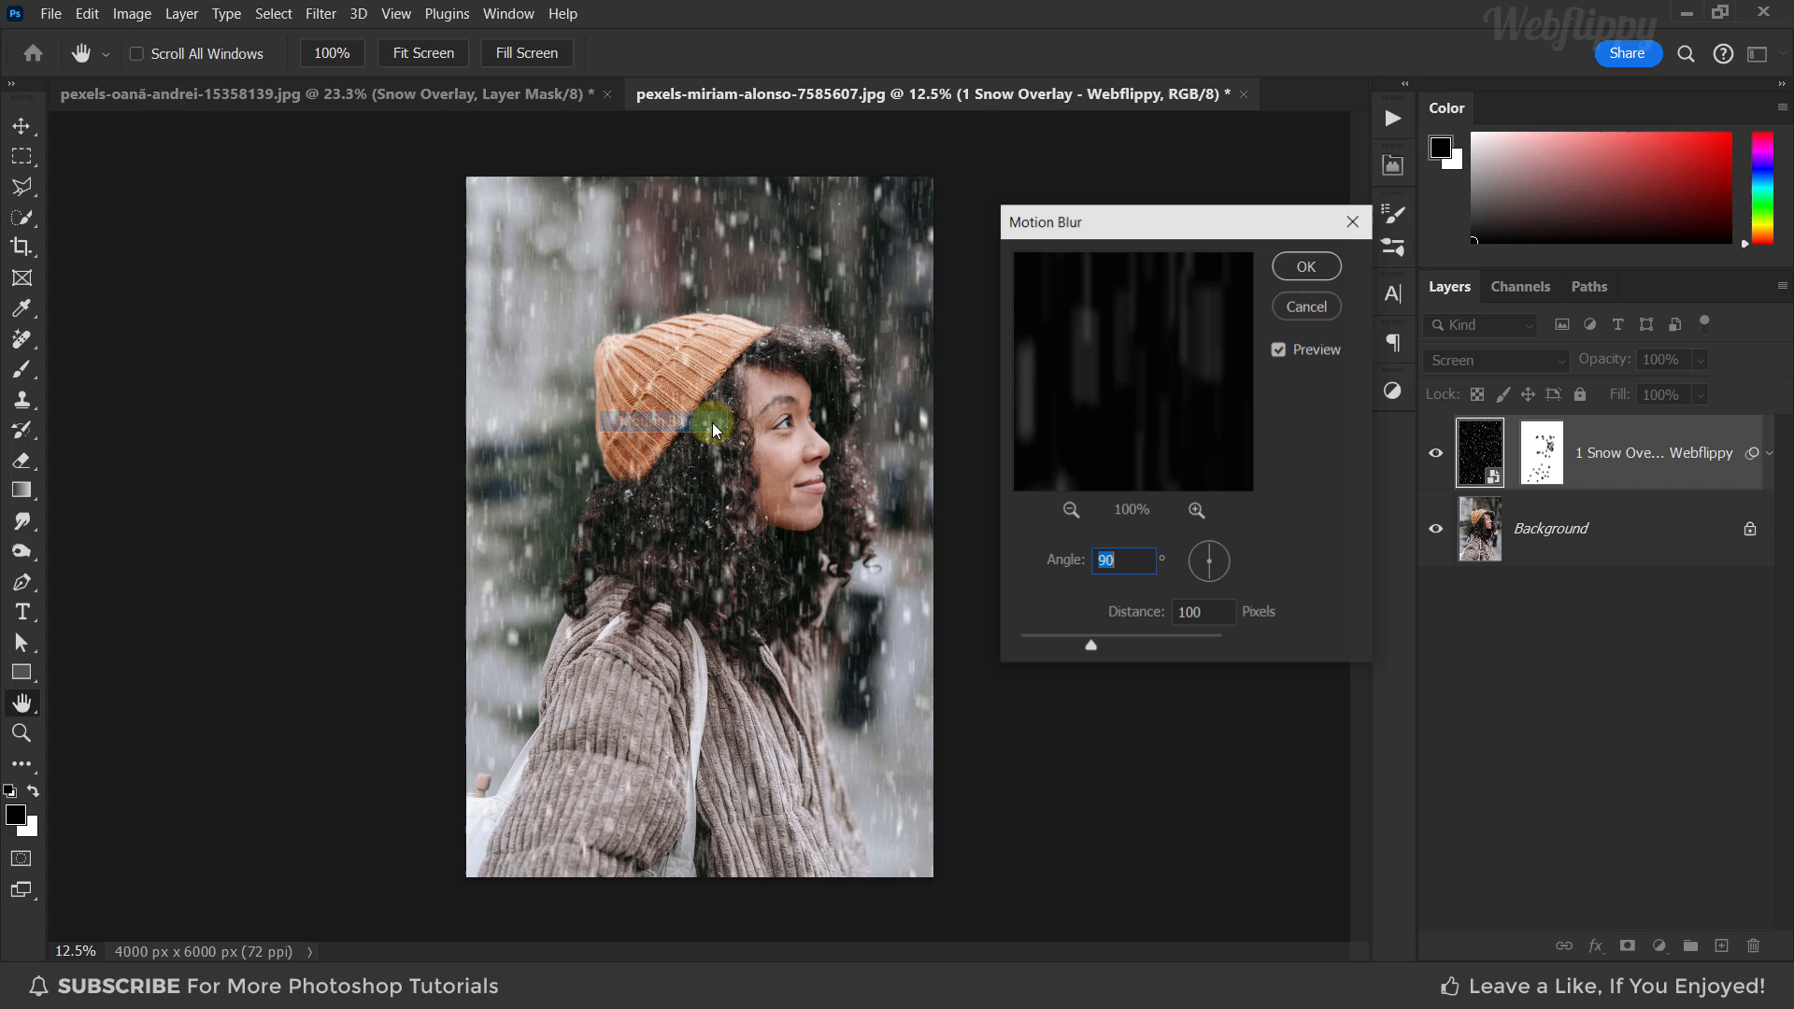
left_click(1215, 547)
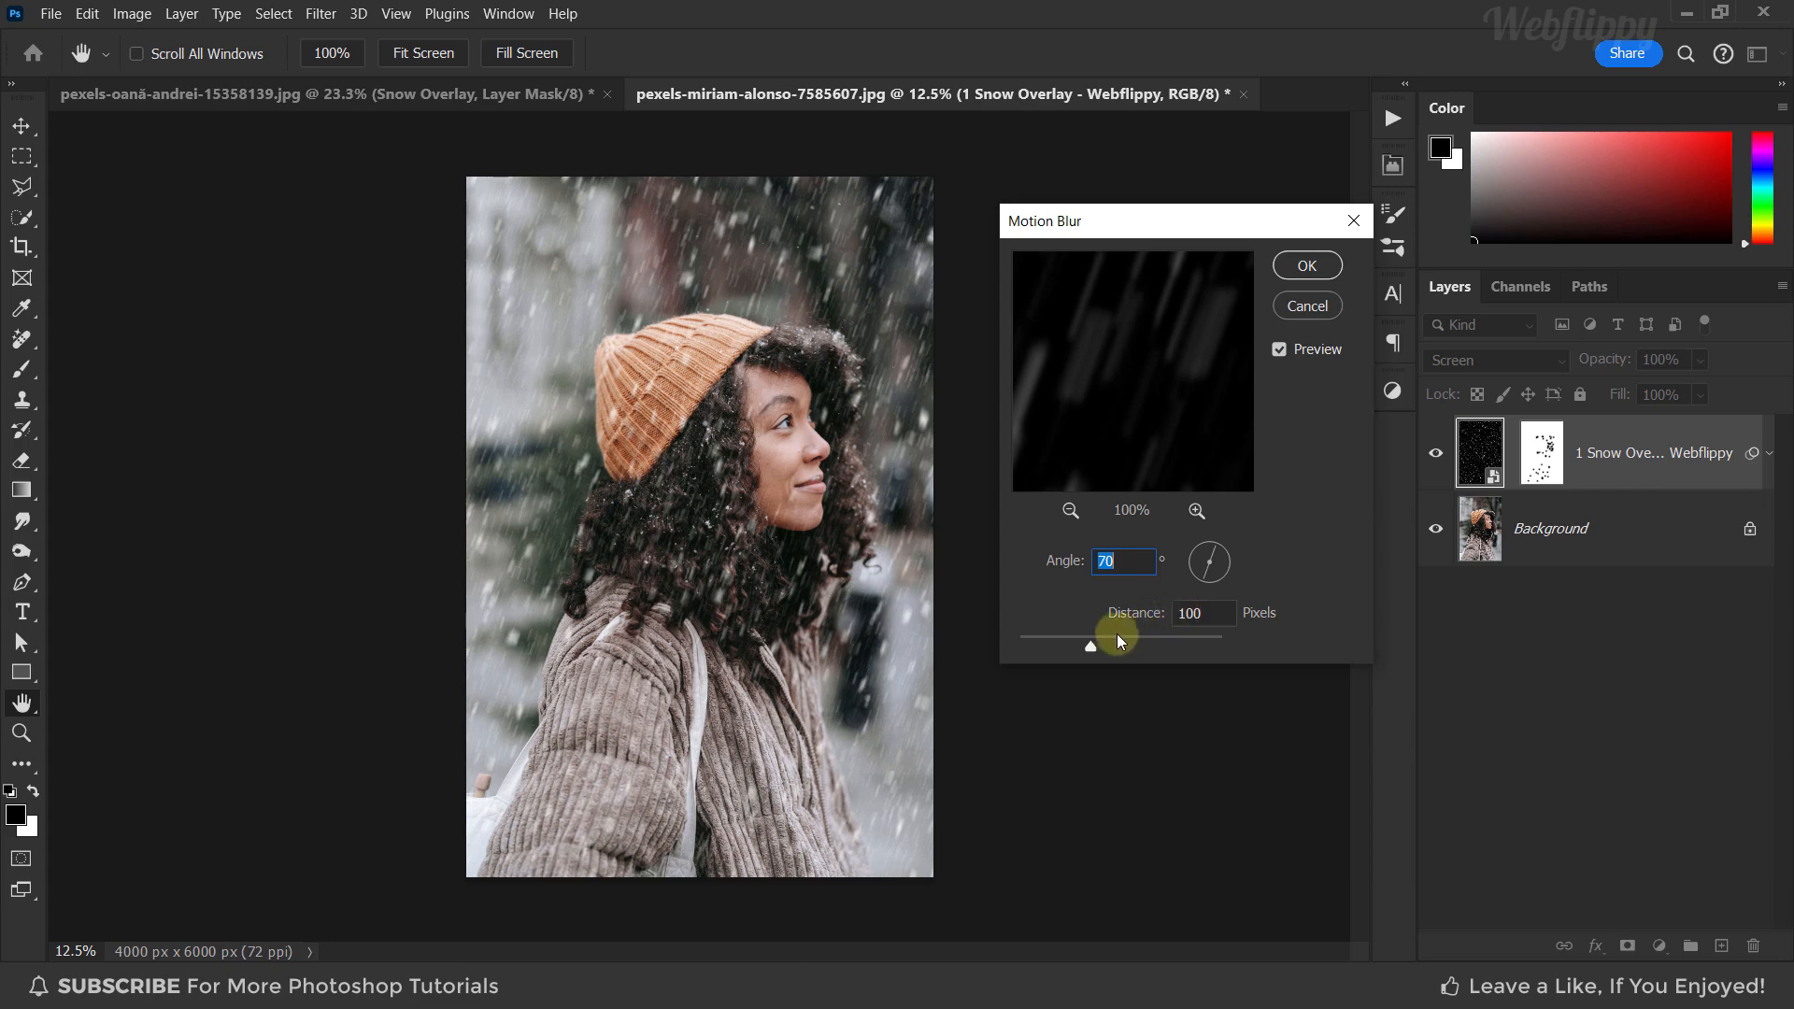
left_click_drag(1081, 646, 1047, 645)
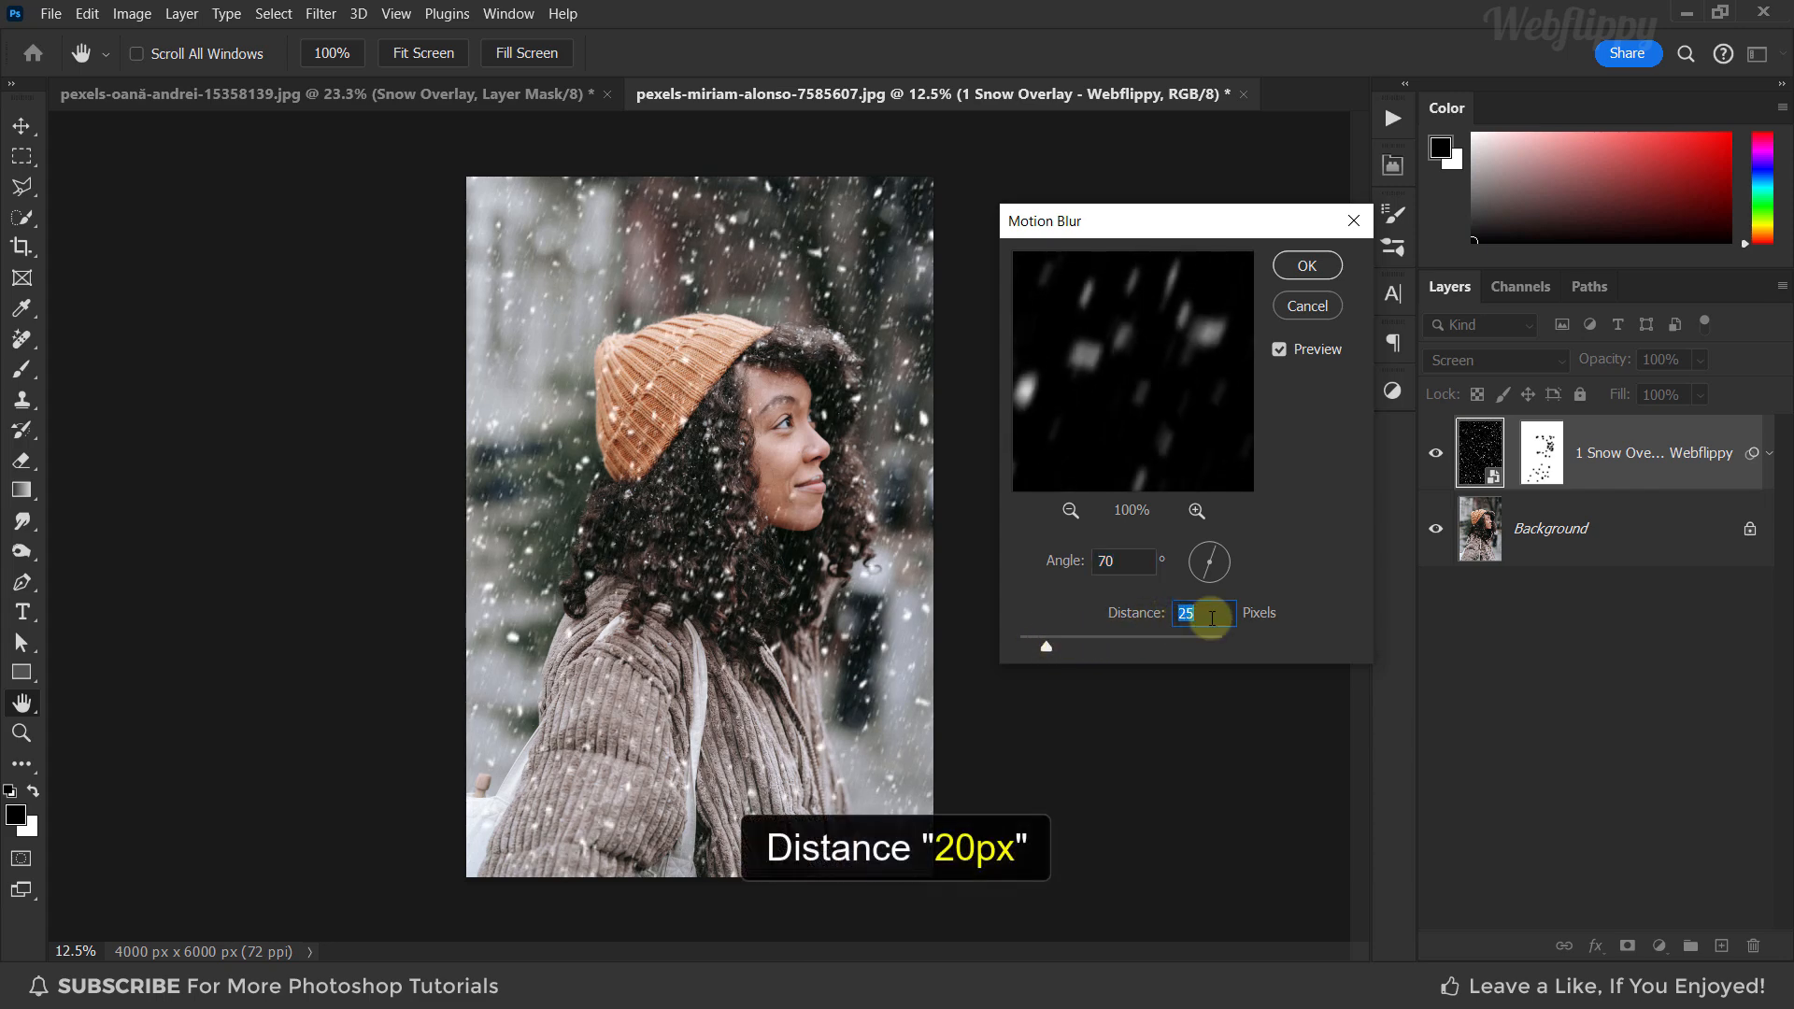
type("20")
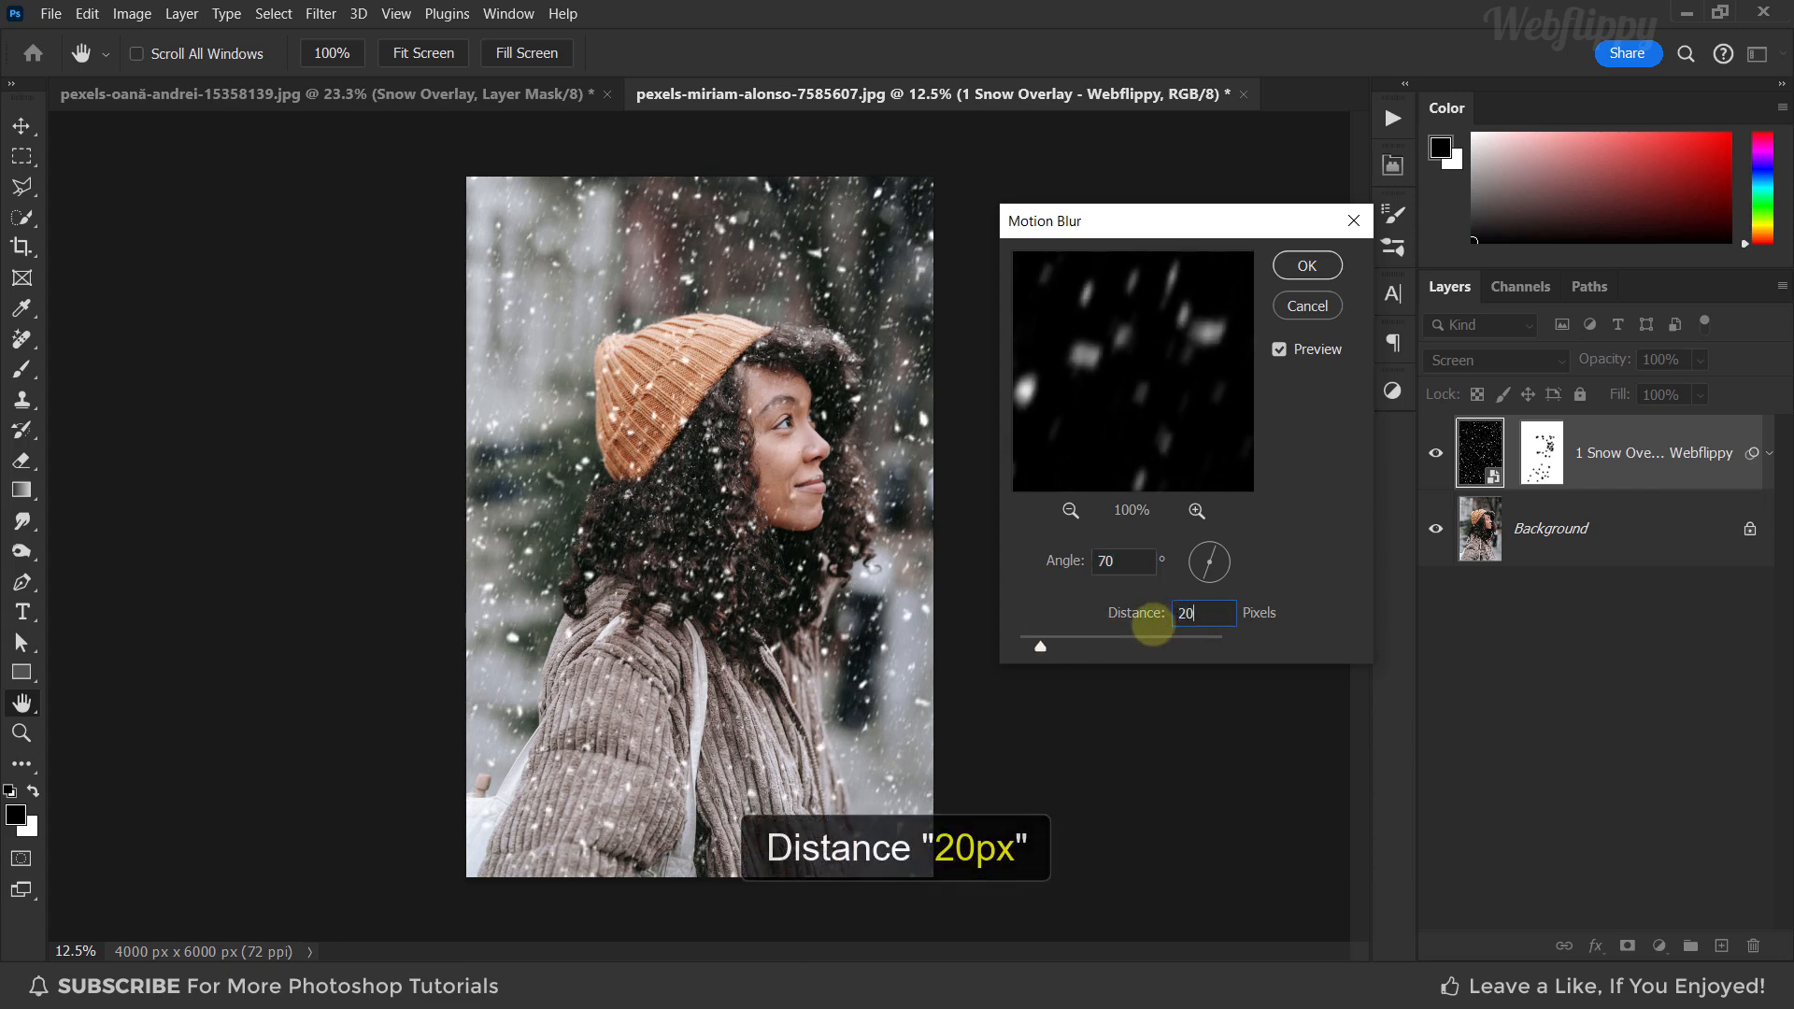
left_click(1307, 264)
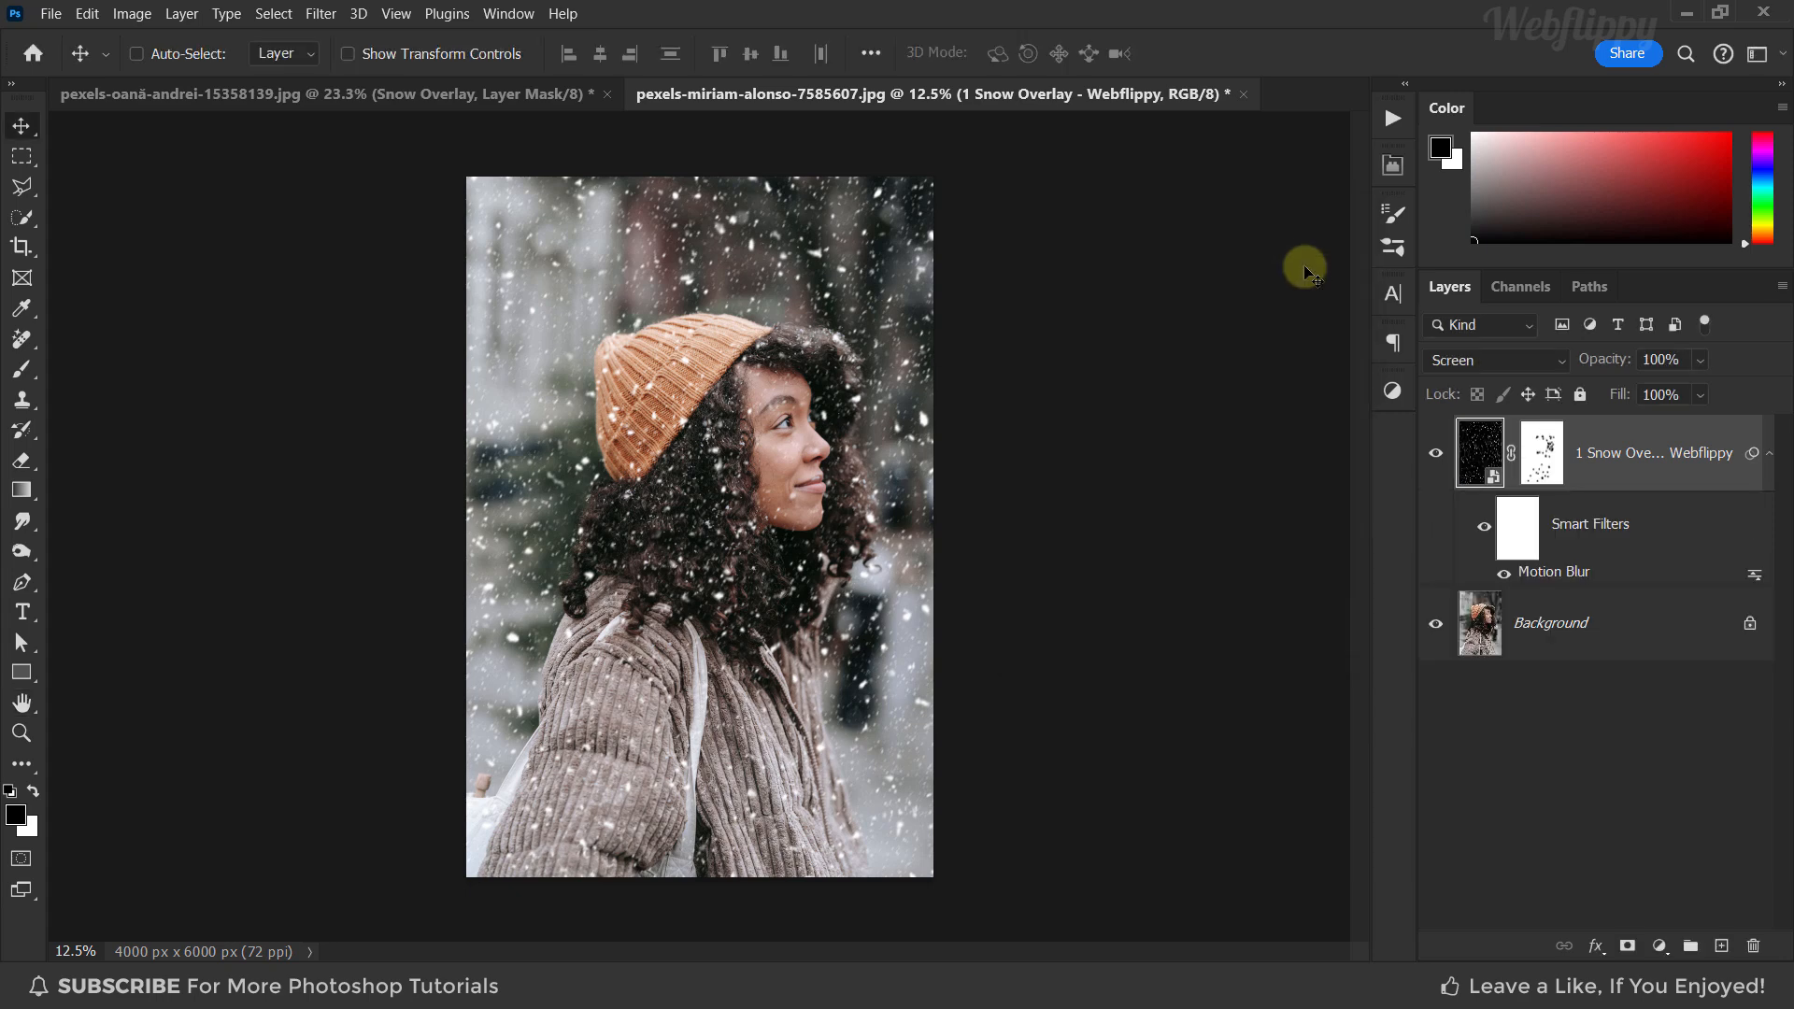
Add a Levels adjustment layer clipped to the snow overlay and set its midtone input to 0.90
left_click(1663, 945)
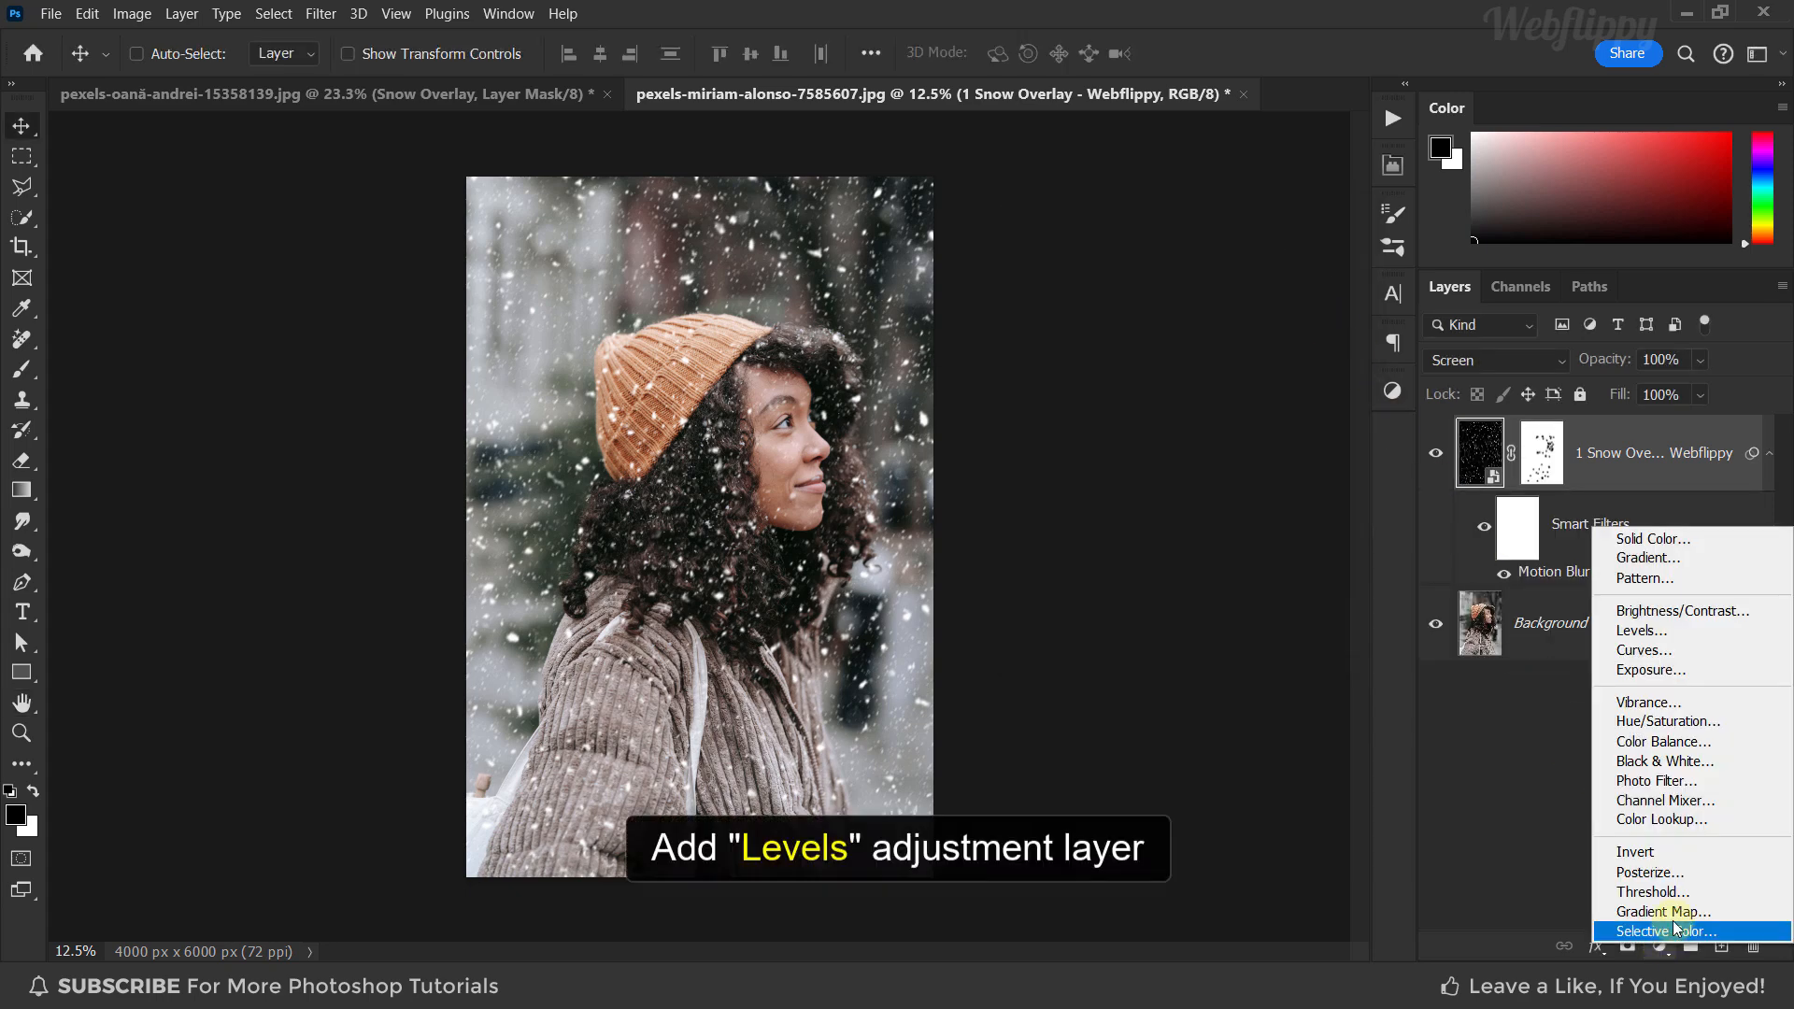
left_click(1694, 632)
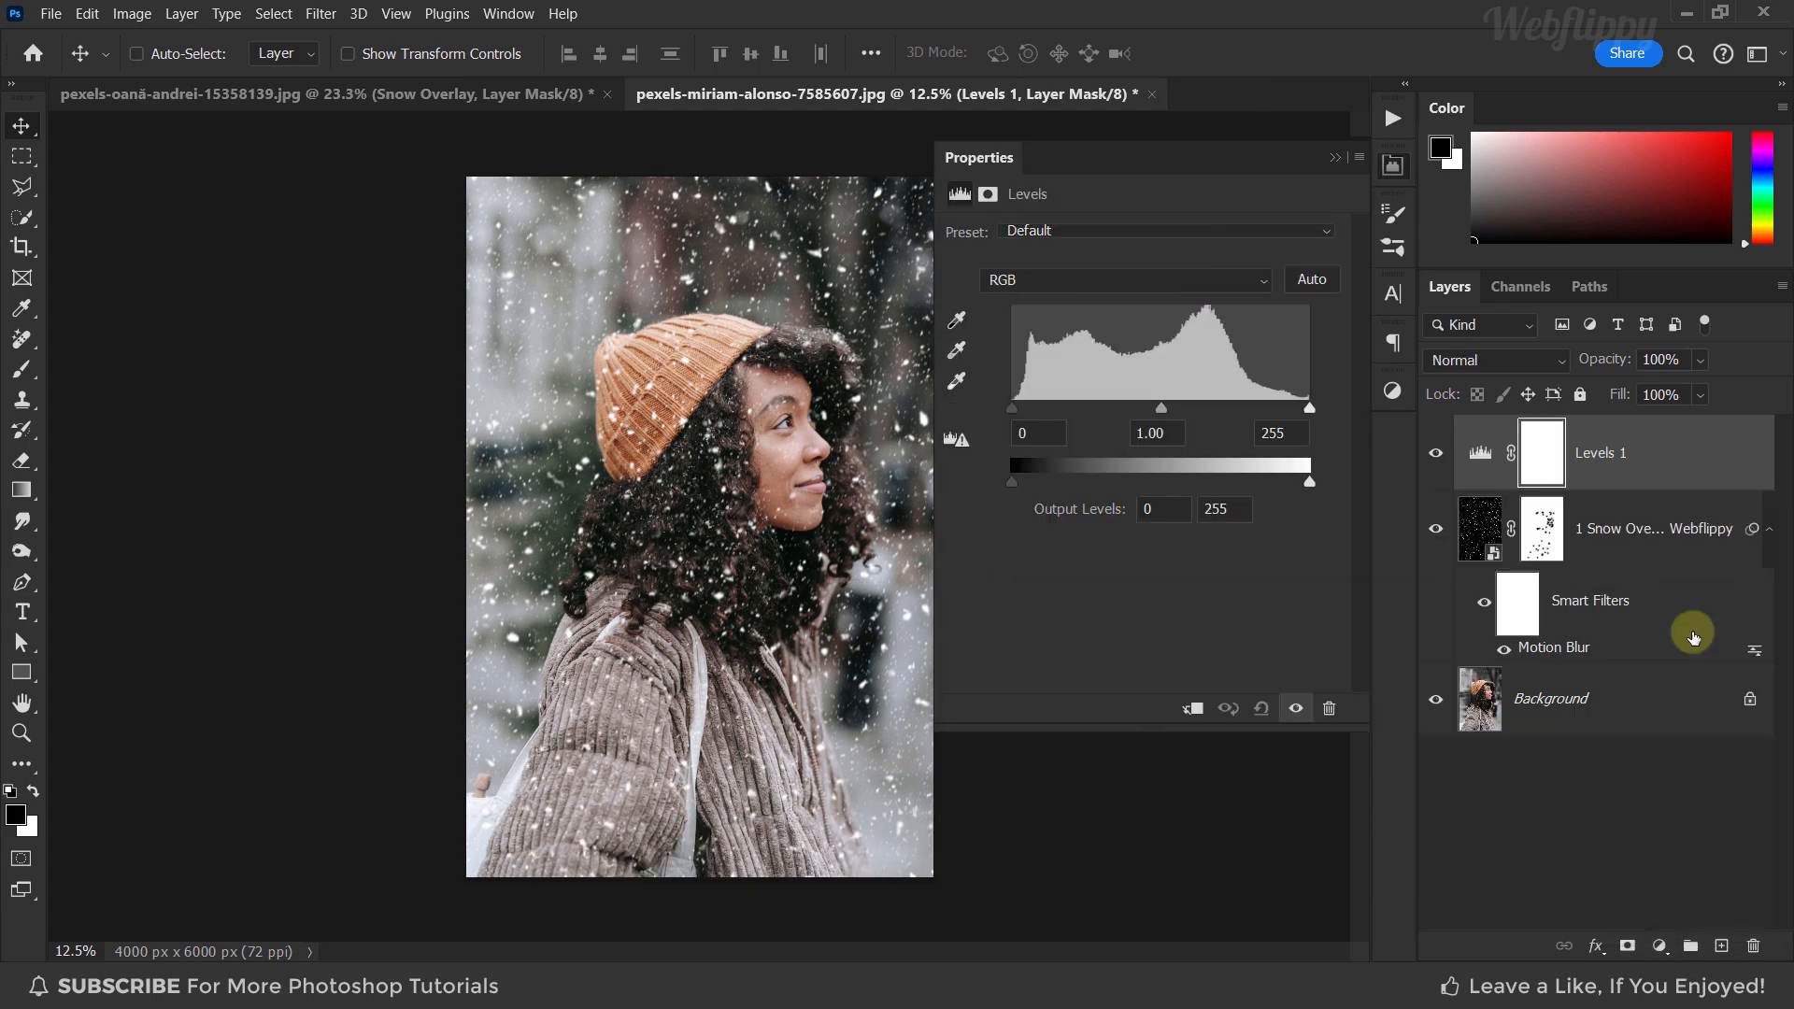
left_click(1194, 712)
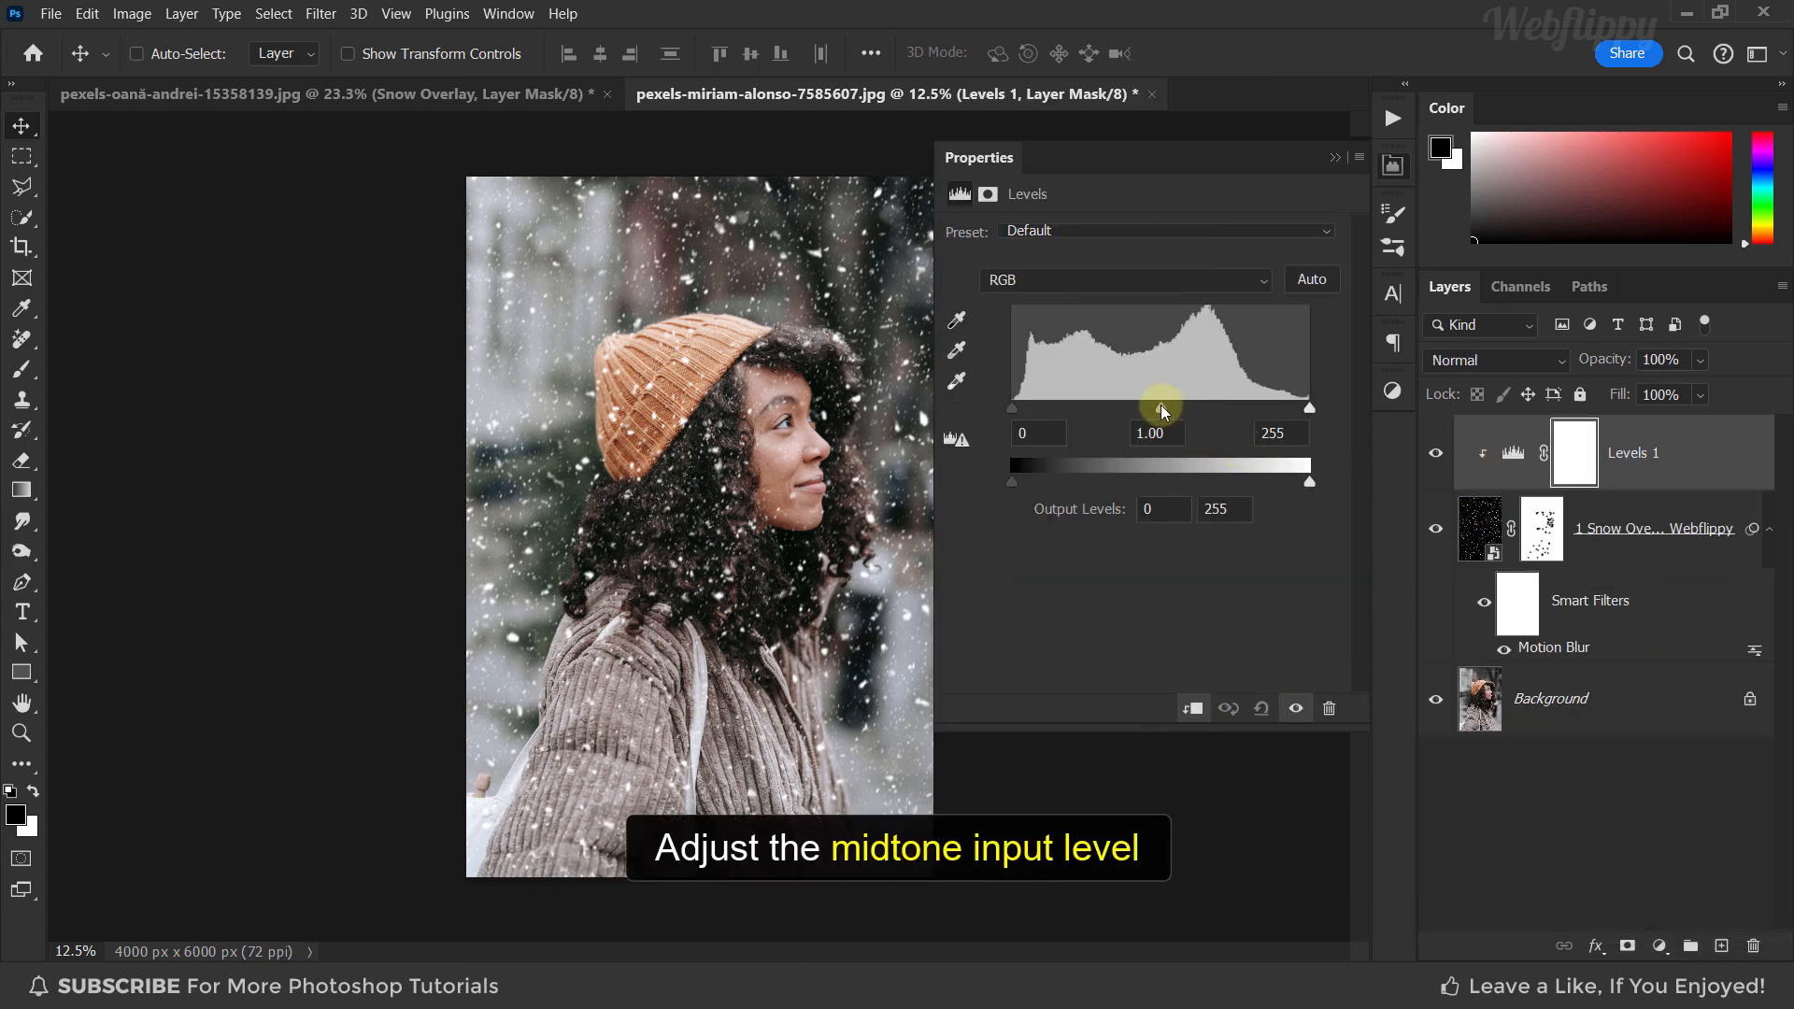
mouse_move(1163, 412)
left_mouse_down()
mouse_move(1218, 414)
mouse_move(1176, 415)
left_mouse_up()
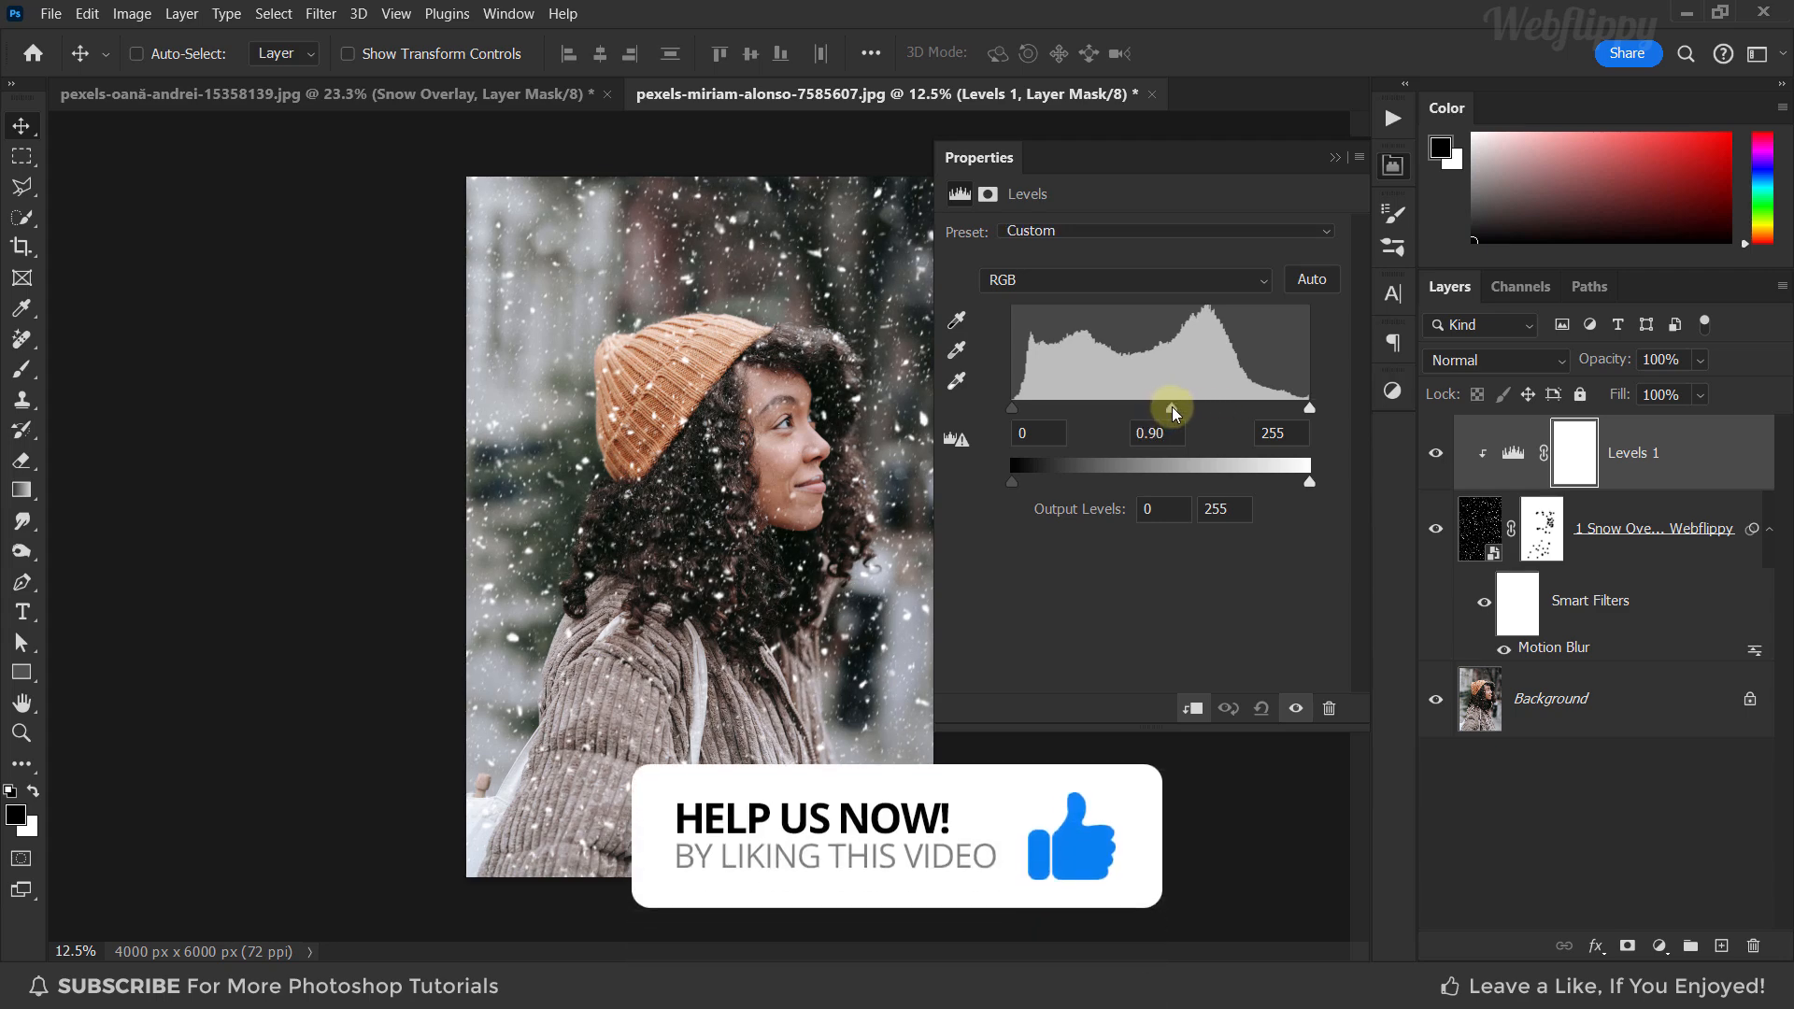
left_click(1333, 158)
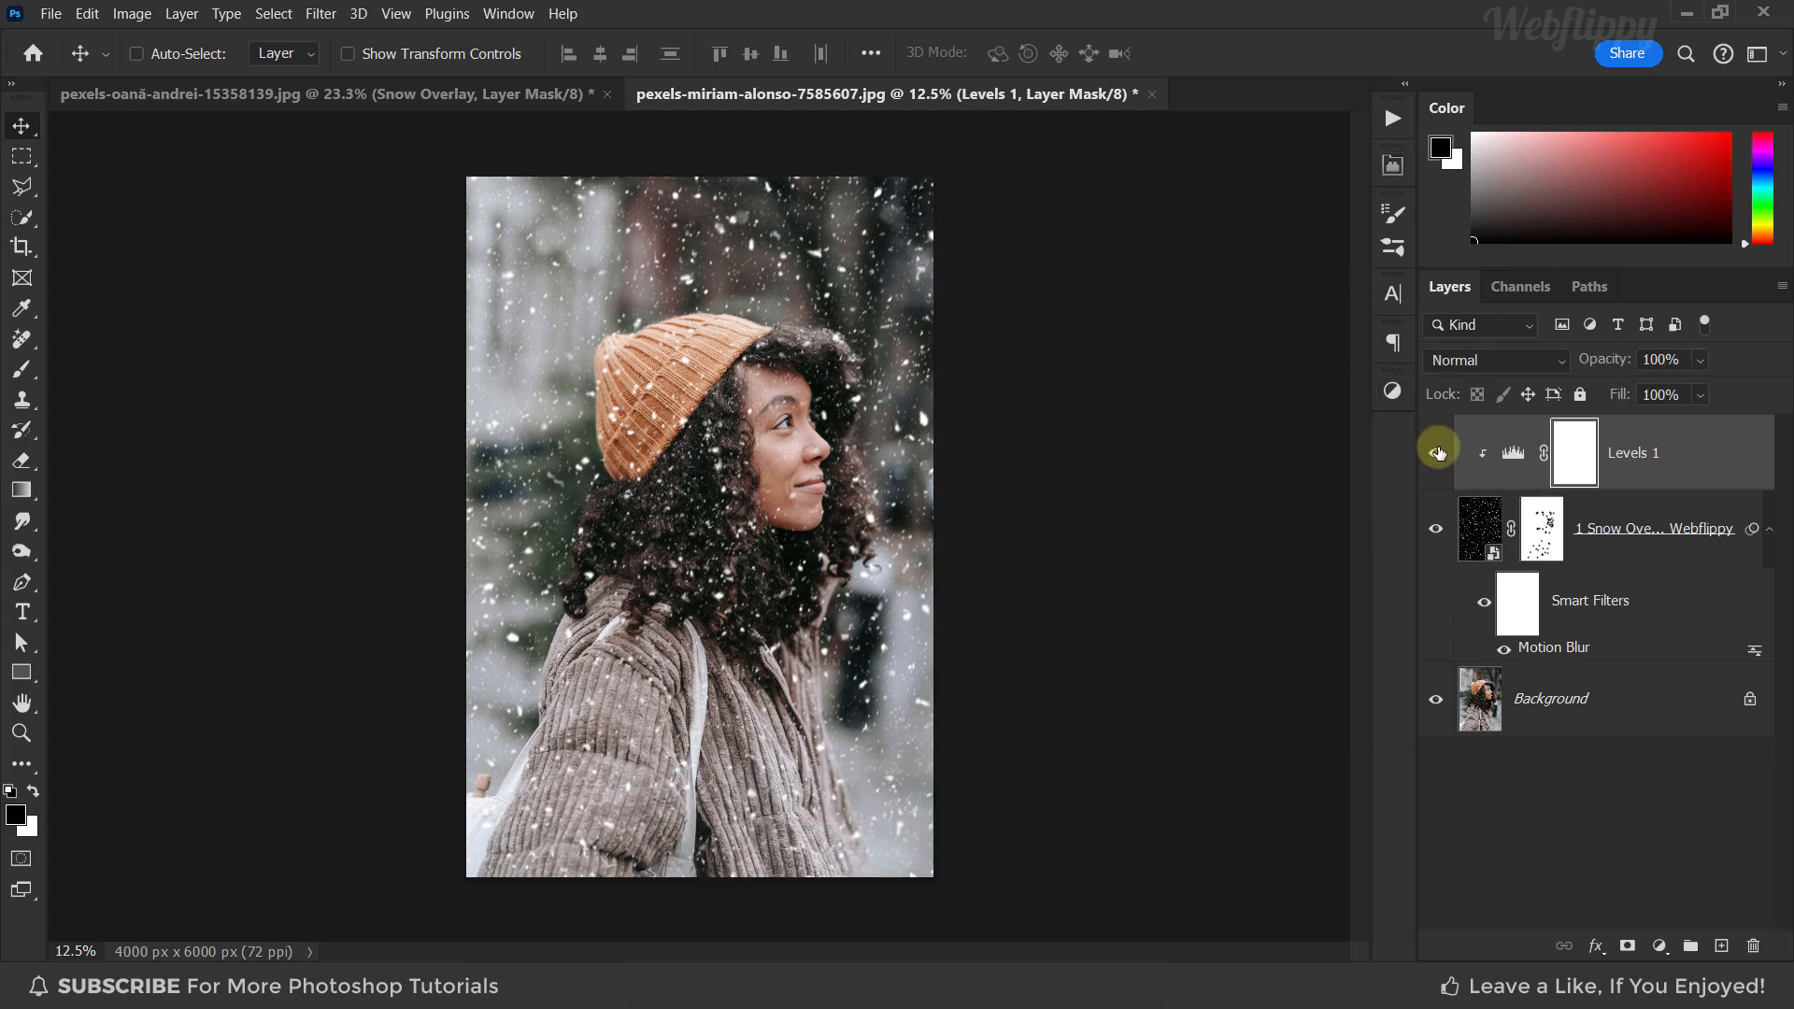
Compare the portrait before and after by hiding and showing every layer above the Background
left_click(1542, 699)
left_click(1436, 699, "alt")
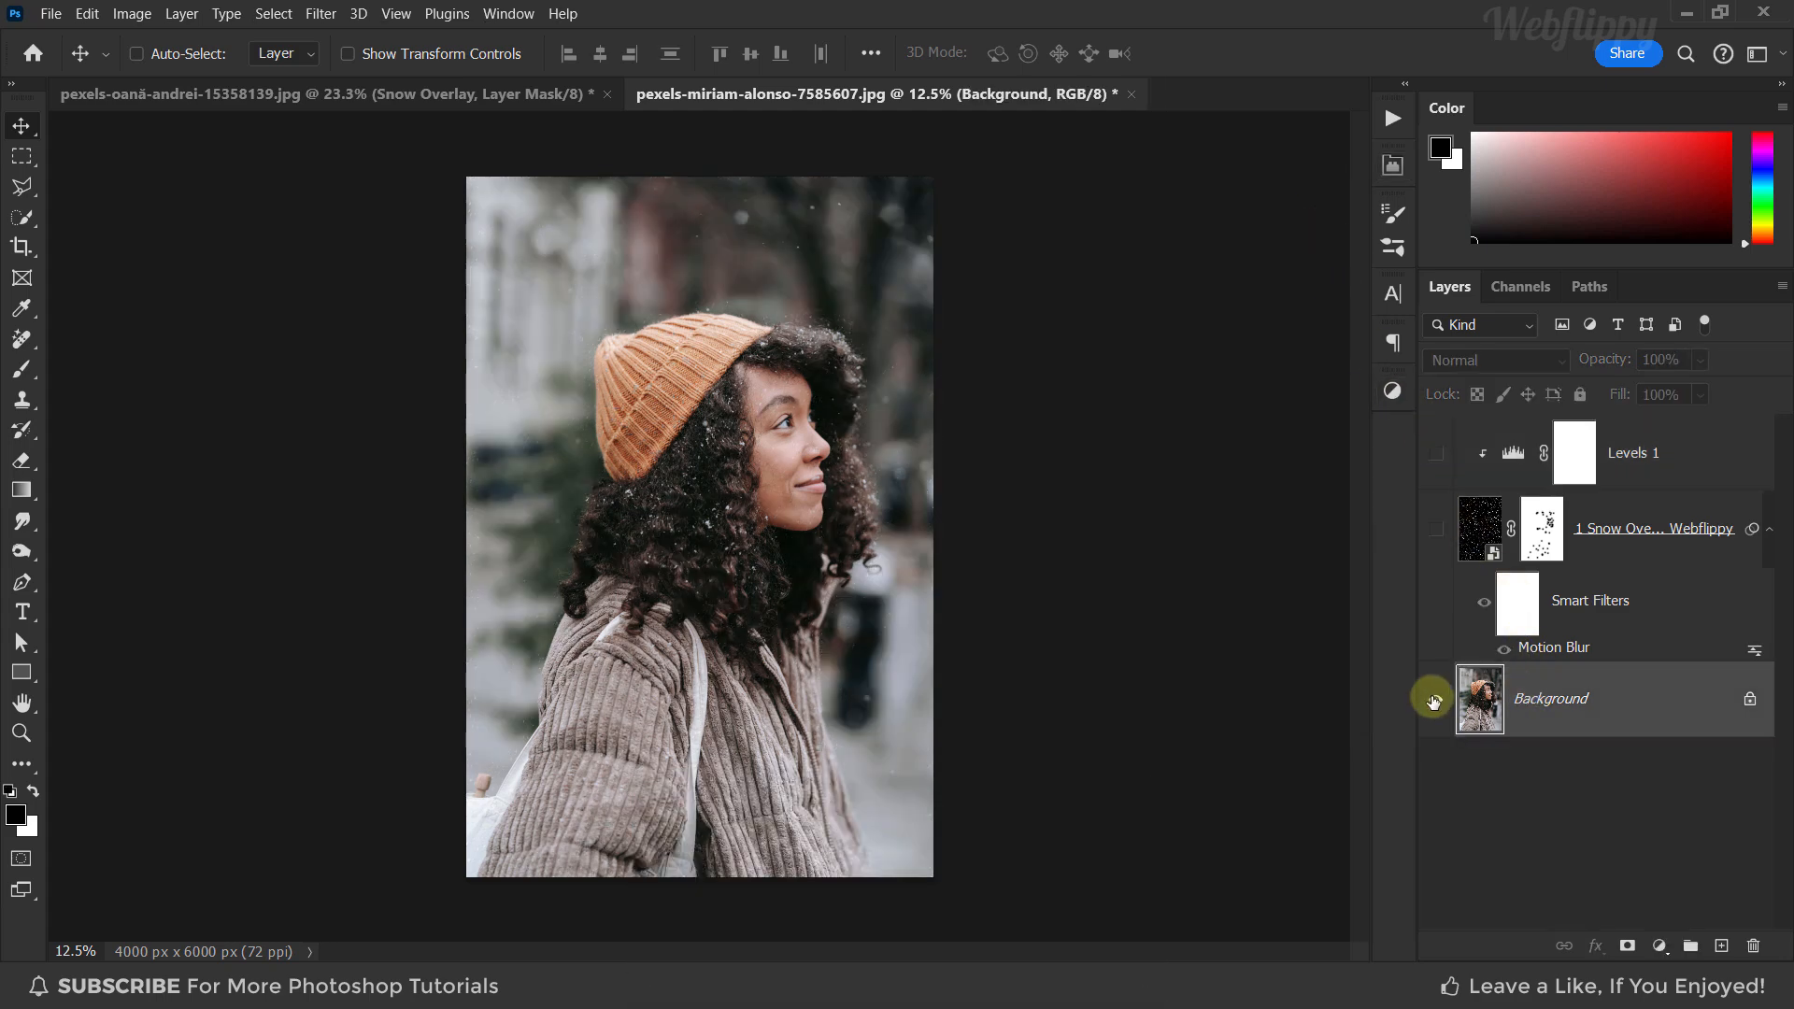
left_click(1435, 701, "alt")
left_click(1435, 701, "alt")
left_click(1434, 701, "alt")
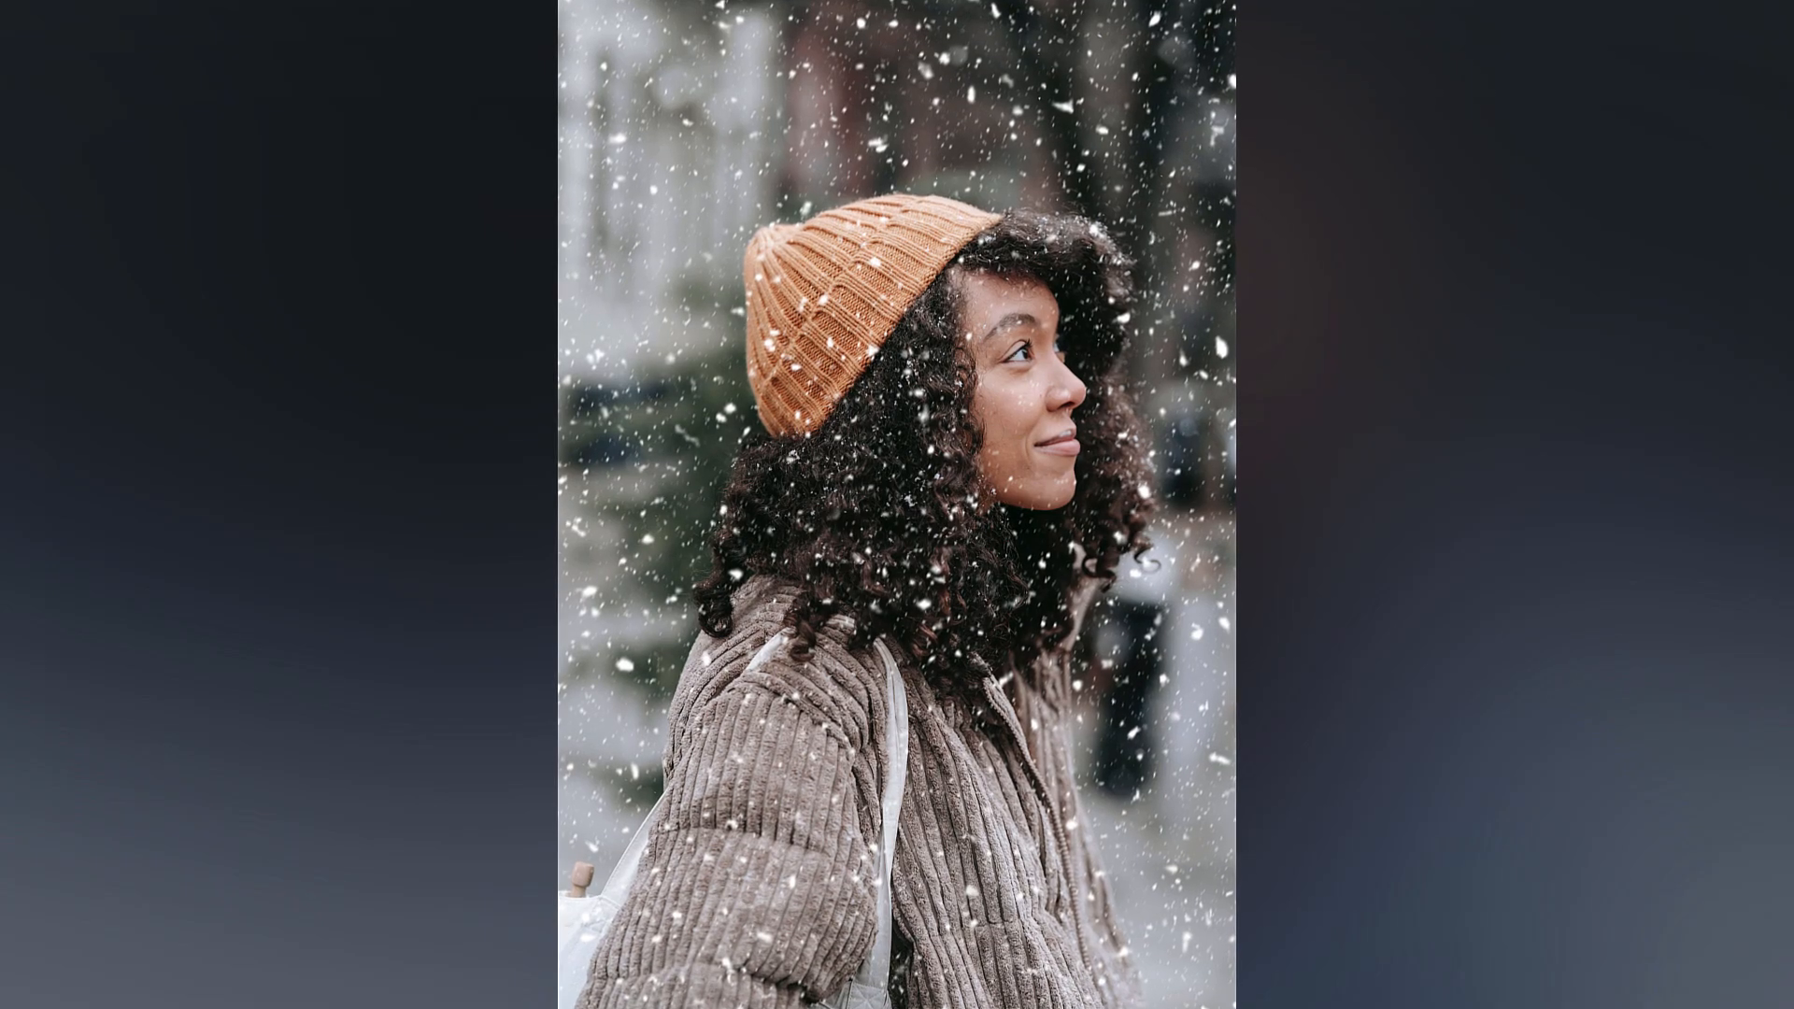